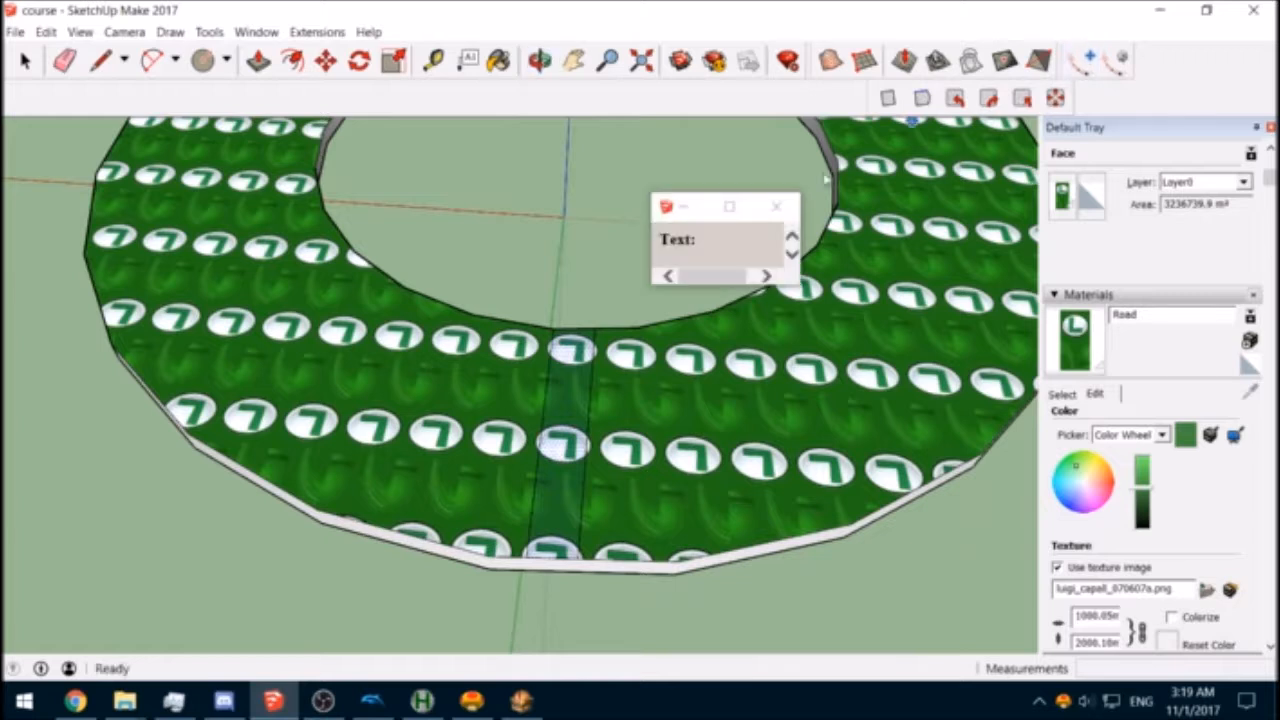
Step: Add a KMP3D point with the text KTPT on the track surface, at the edge of the narrow start strip
{"action": "left_click", "coordinate": [696, 260]}
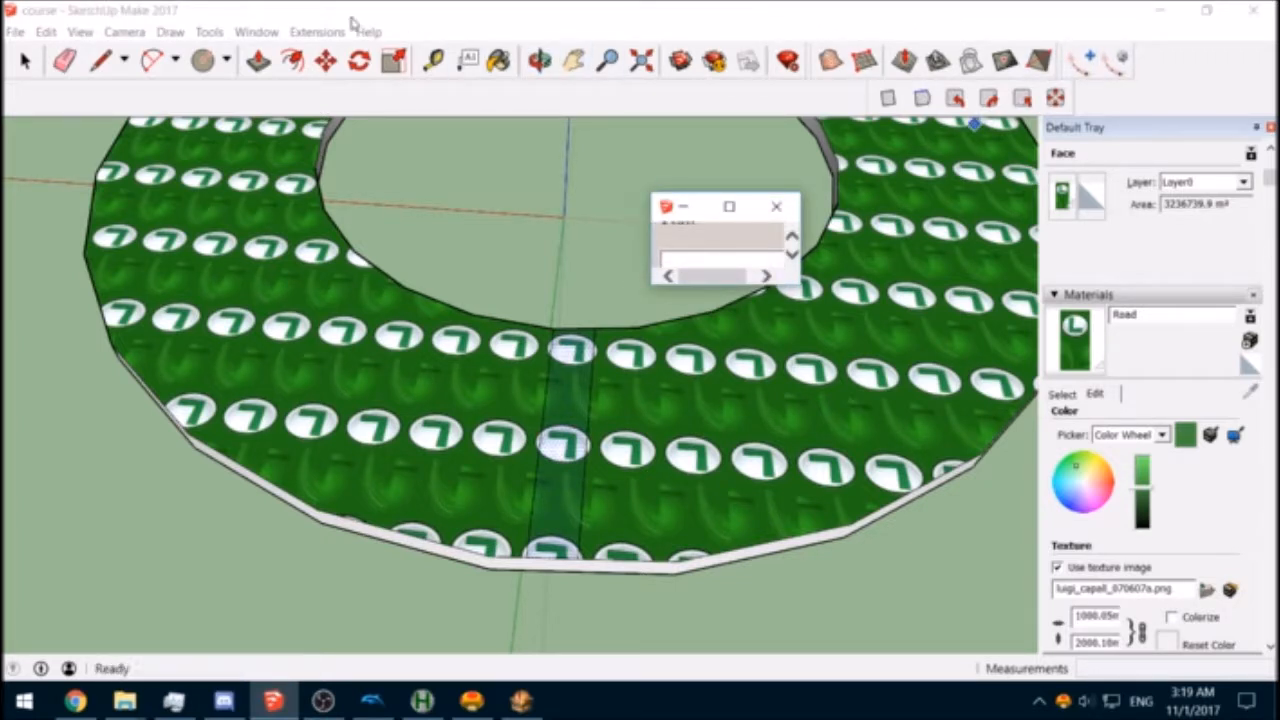
{"action": "left_click", "coordinate": [258, 32]}
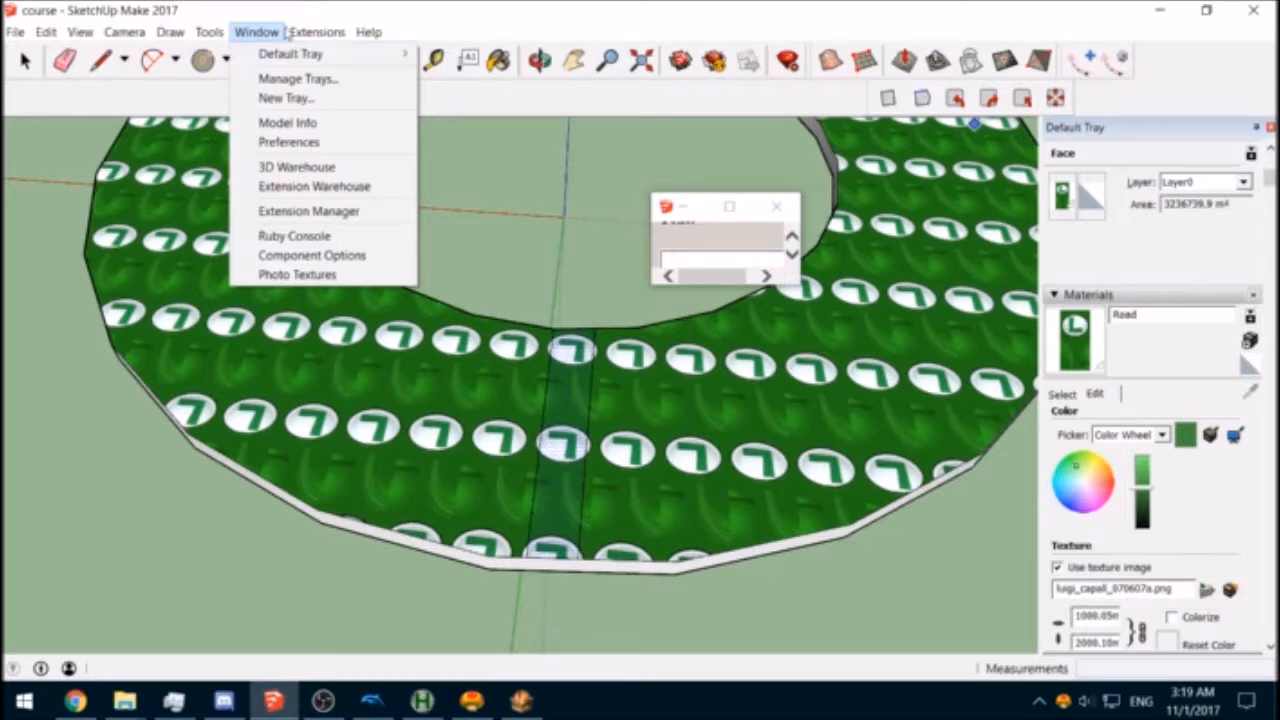
{"action": "mouse_move", "coordinate": [296, 33]}
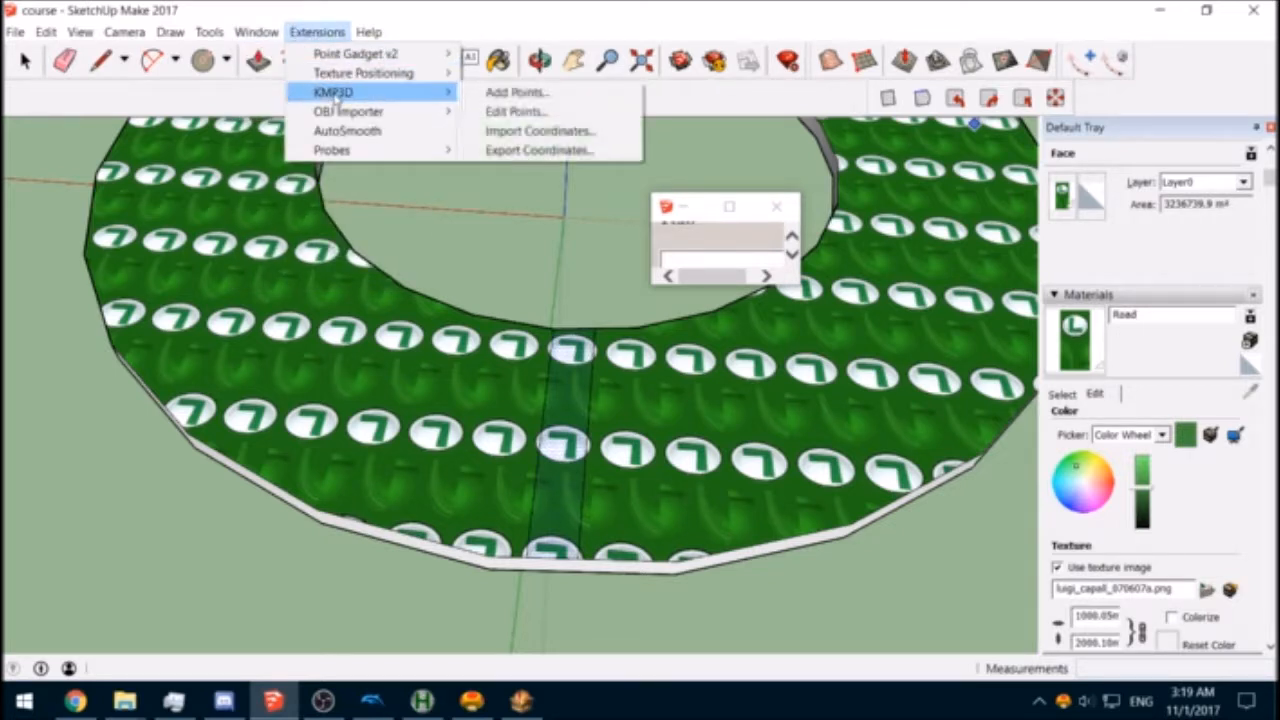
{"action": "mouse_move", "coordinate": [415, 74]}
{"action": "left_click", "coordinate": [1078, 62]}
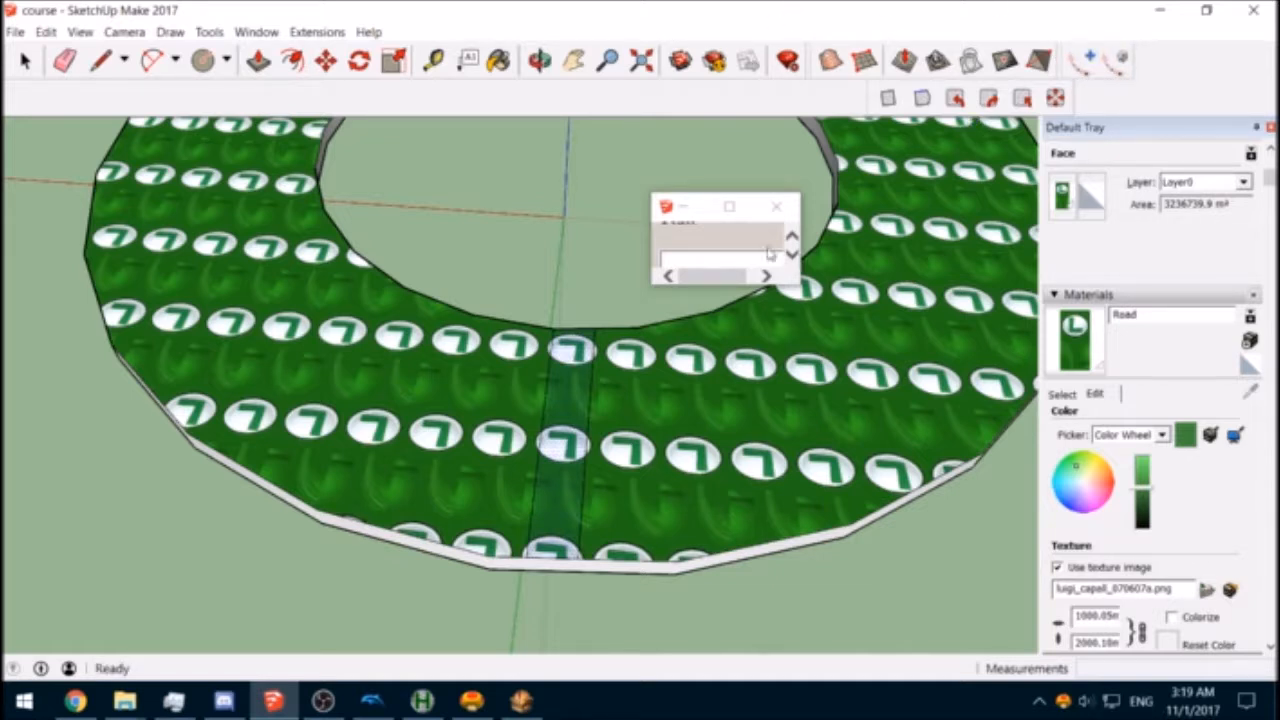
{"action": "left_click", "coordinate": [716, 252]}
{"action": "scroll", "coordinate": [765, 254], "scroll_direction": "down", "scroll_amount": 1}
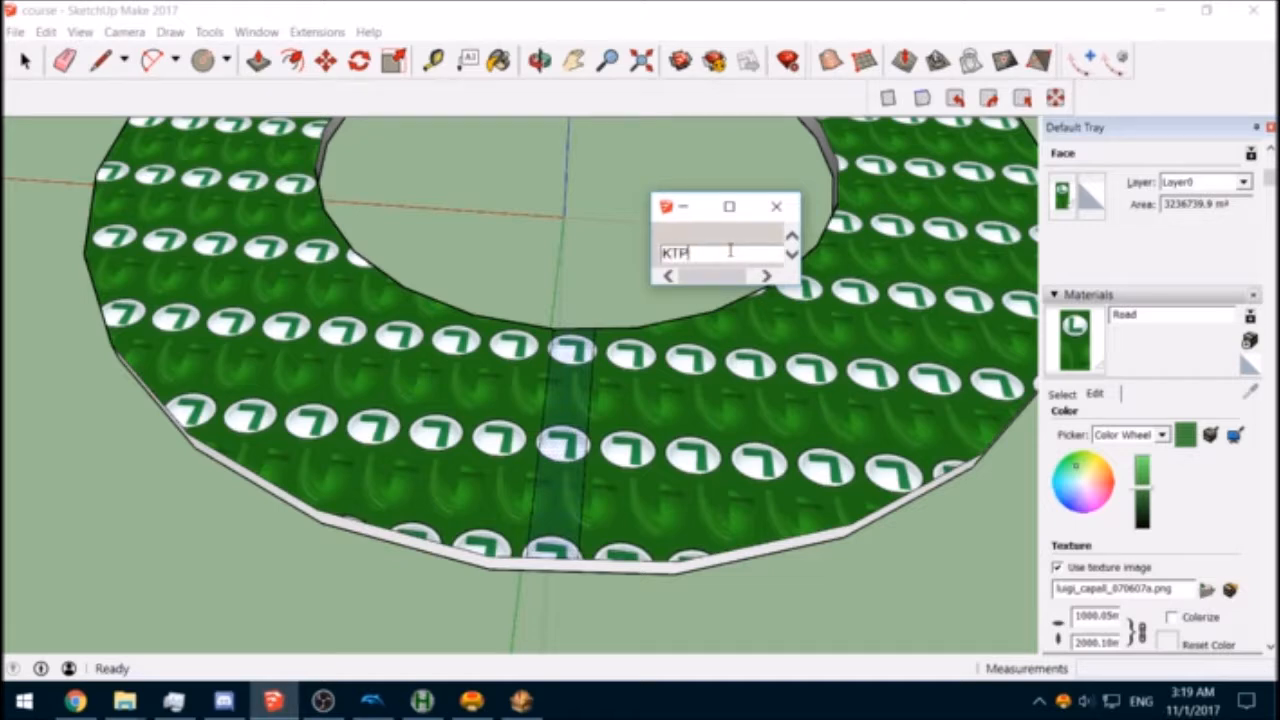
{"action": "scroll", "coordinate": [543, 417], "scroll_direction": "down", "scroll_amount": 2}
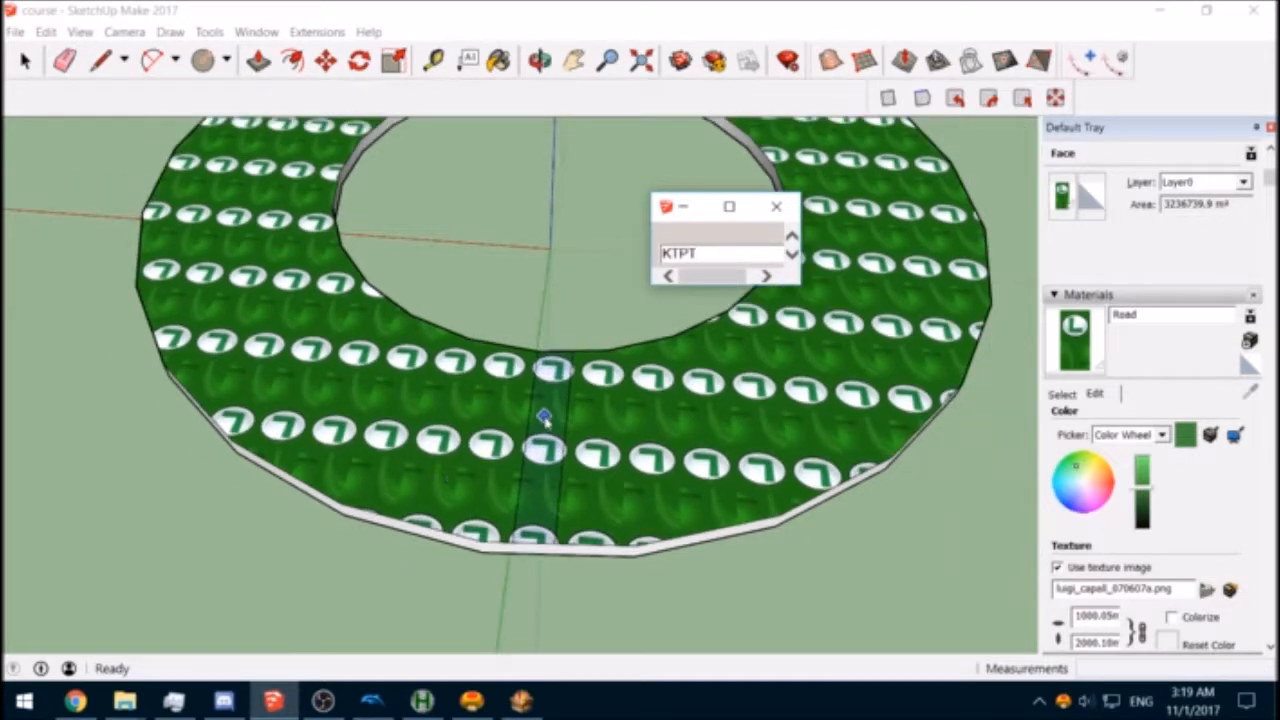
{"action": "scroll", "coordinate": [591, 406], "scroll_direction": "up", "scroll_amount": 3}
{"action": "scroll", "coordinate": [531, 446], "scroll_direction": "down", "scroll_amount": 2}
{"action": "scroll", "coordinate": [490, 458], "scroll_direction": "down", "scroll_amount": 1}
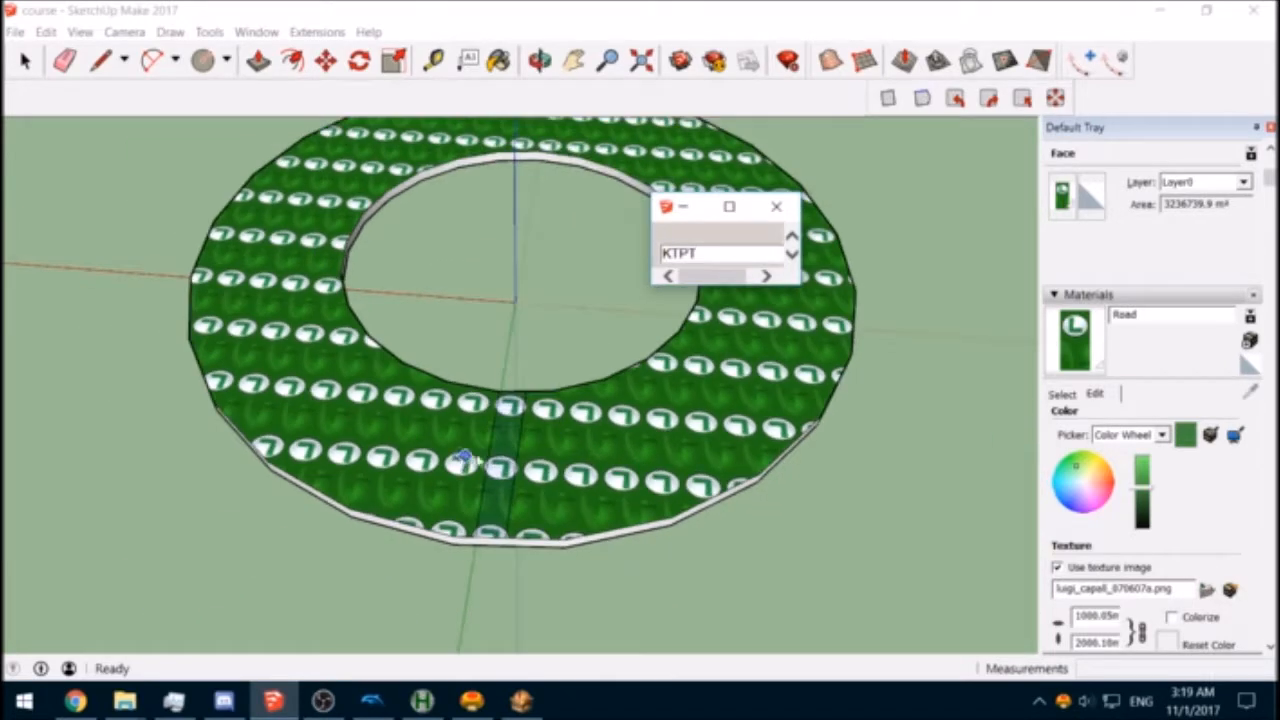
{"action": "scroll", "coordinate": [492, 460], "scroll_direction": "up", "scroll_amount": 2}
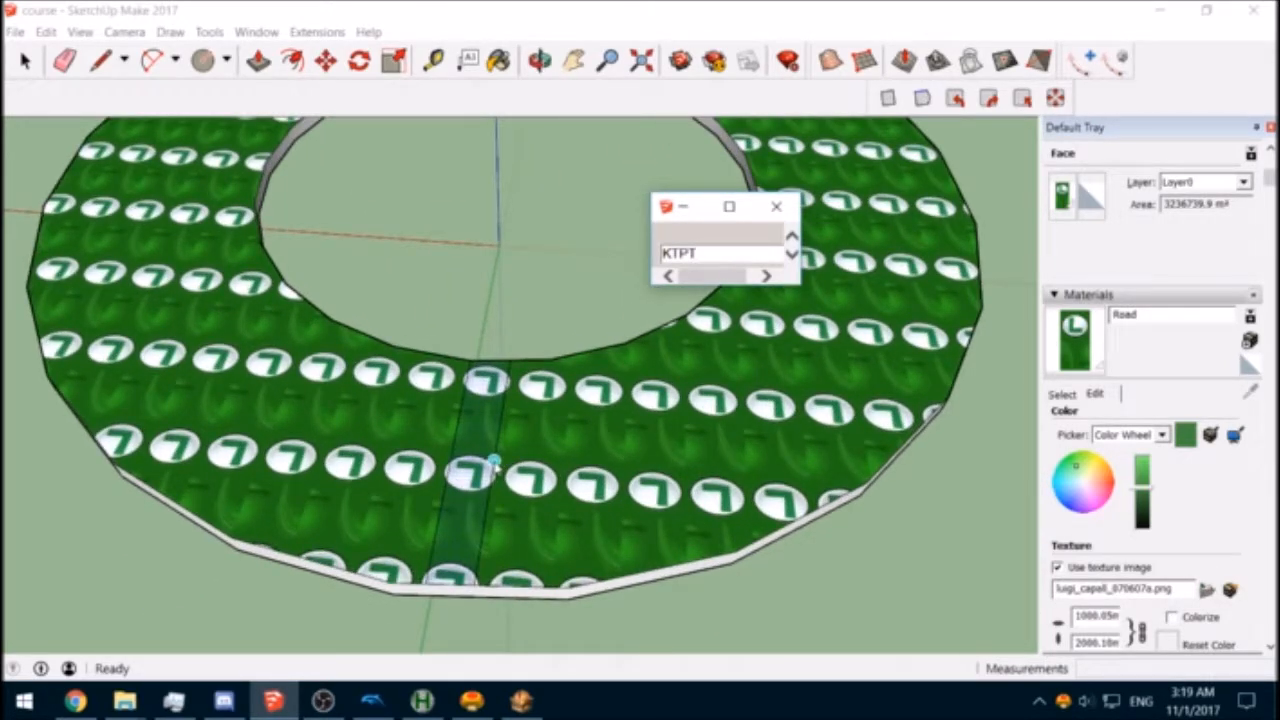
{"action": "left_click", "coordinate": [493, 462]}
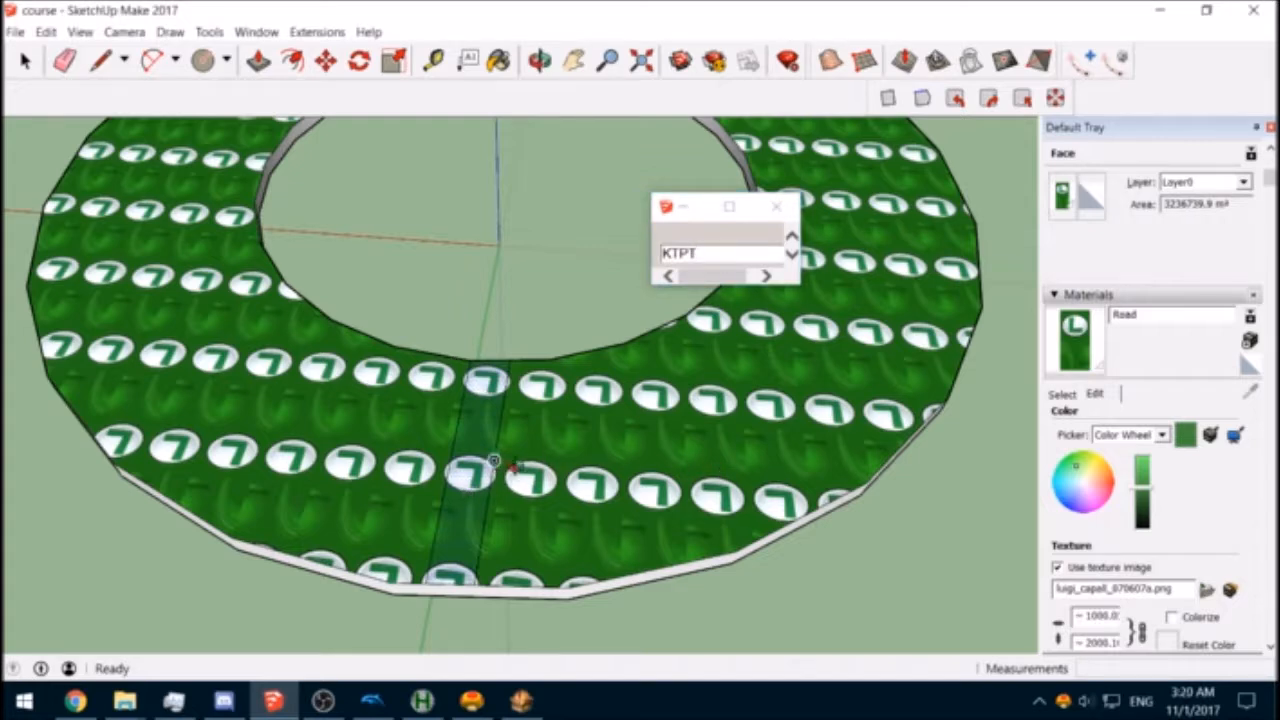
Step: Examine the KTPT arrow's position and direction on the start strip from several angles
{"action": "middle_click_drag", "start_coordinate": [512, 467], "coordinate": [562, 392]}
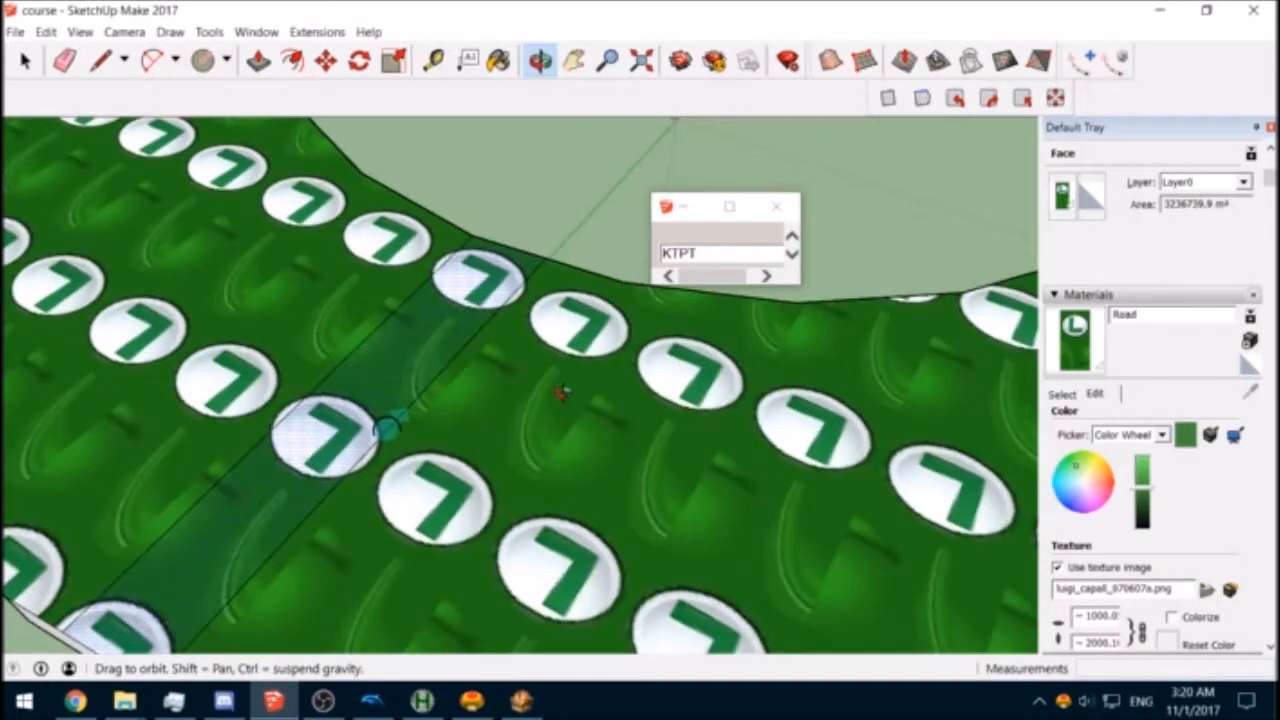
{"action": "middle_click_drag", "start_coordinate": [456, 404], "coordinate": [541, 515]}
{"action": "scroll", "coordinate": [420, 487], "scroll_direction": "down", "scroll_amount": 6}
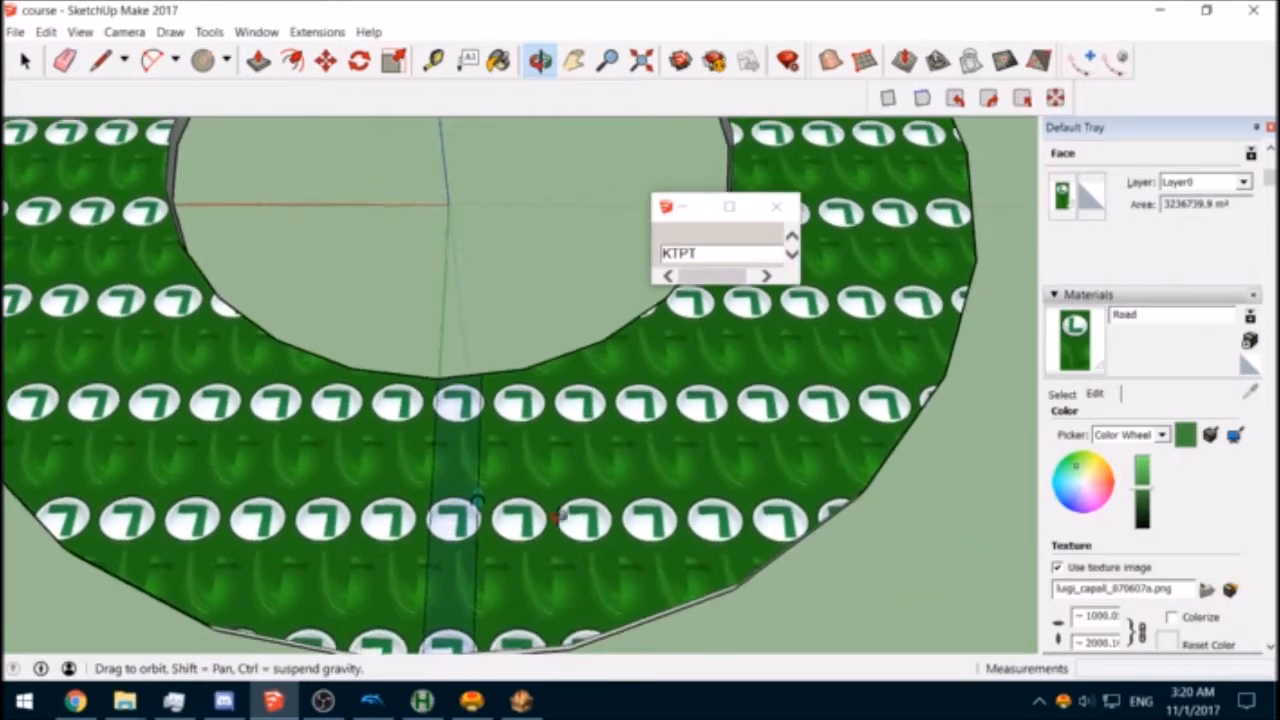
{"action": "mouse_move", "coordinate": [560, 516]}
{"action": "middle_mouse_down"}
{"action": "mouse_move", "coordinate": [591, 274]}
{"action": "mouse_move", "coordinate": [563, 457]}
{"action": "mouse_move", "coordinate": [571, 497]}
{"action": "middle_mouse_up"}
{"action": "scroll", "coordinate": [571, 497], "scroll_direction": "down", "scroll_amount": 4}
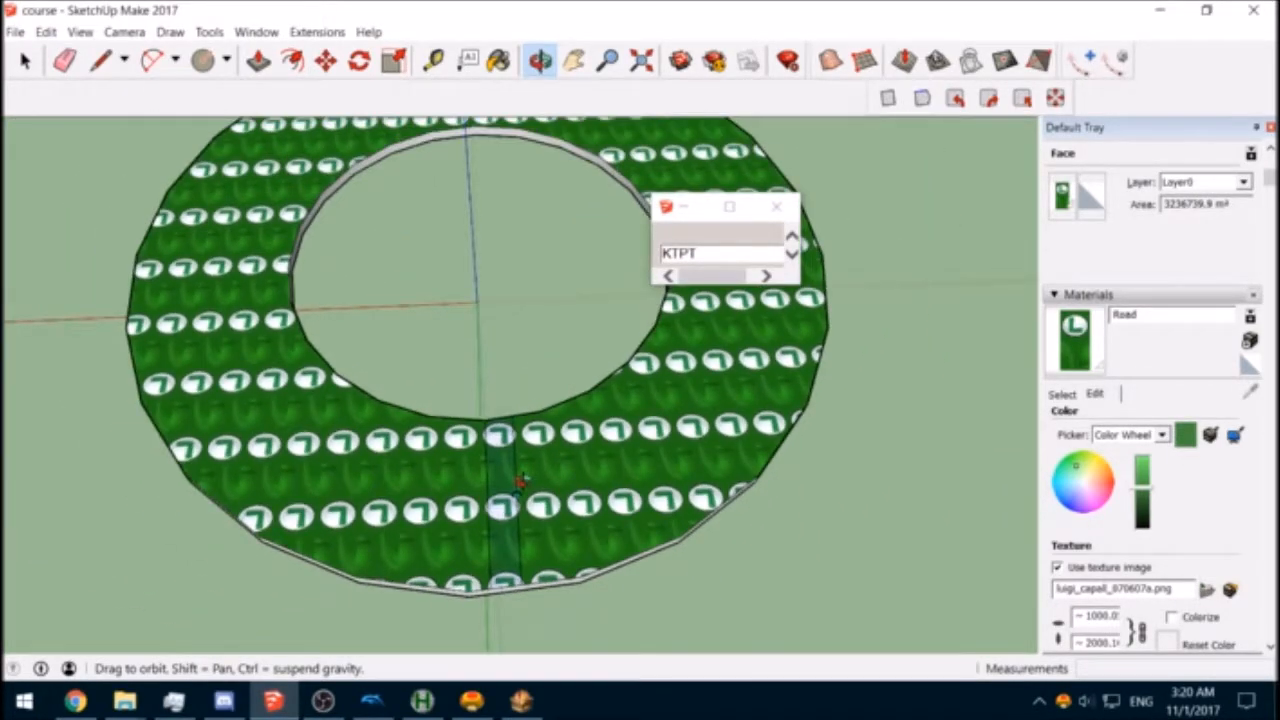
{"action": "scroll", "coordinate": [510, 505], "scroll_direction": "up", "scroll_amount": 5}
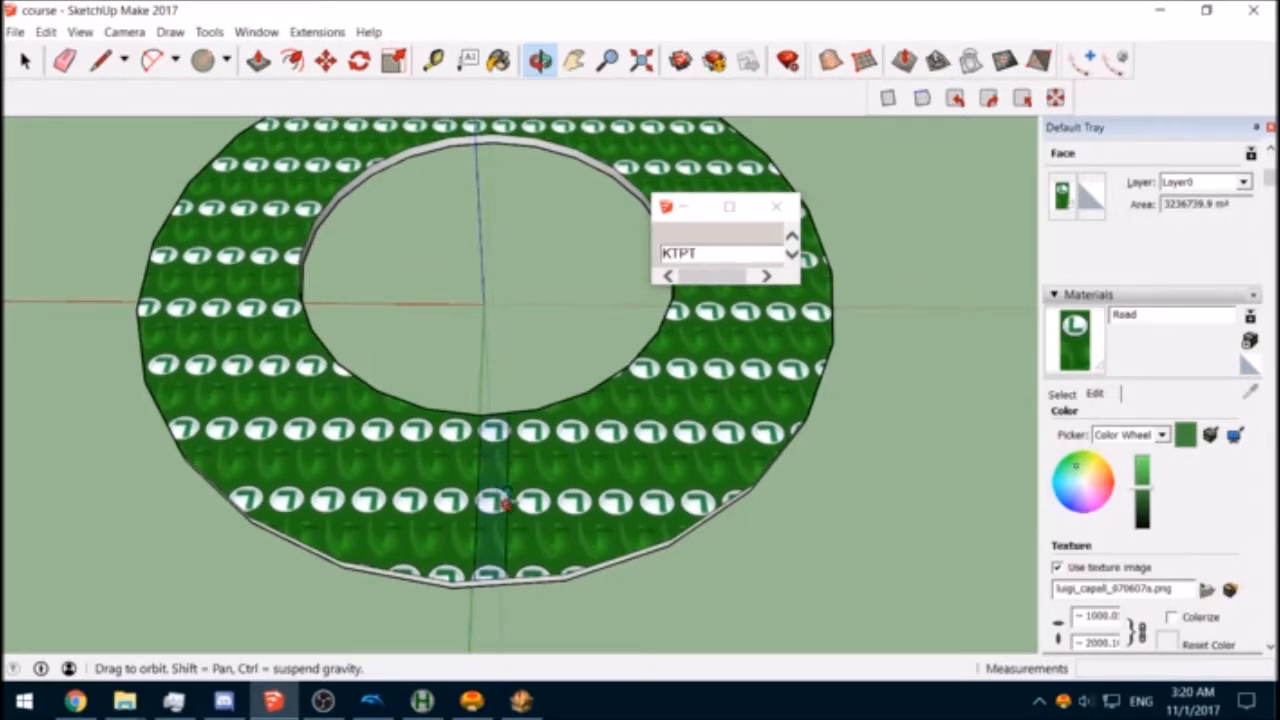
{"action": "scroll", "coordinate": [506, 514], "scroll_direction": "up", "scroll_amount": 2}
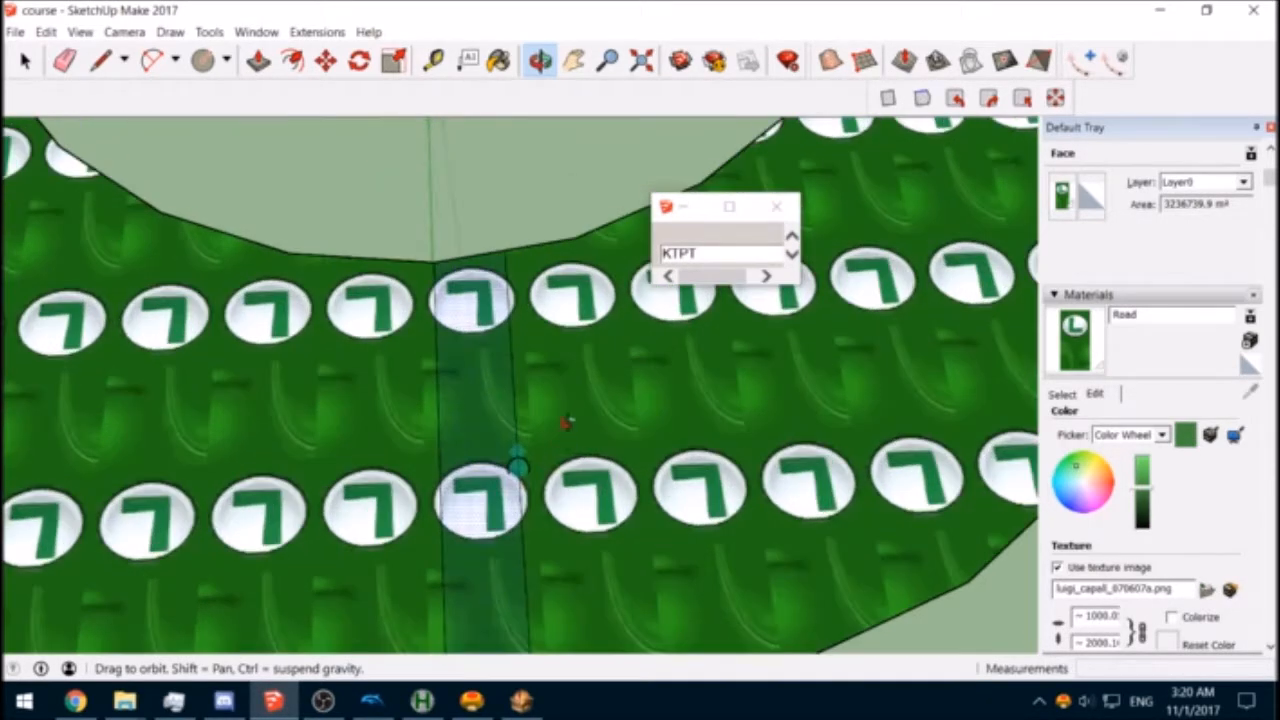
{"action": "left_click", "coordinate": [718, 250]}
{"action": "double_click", "coordinate": [718, 250]}
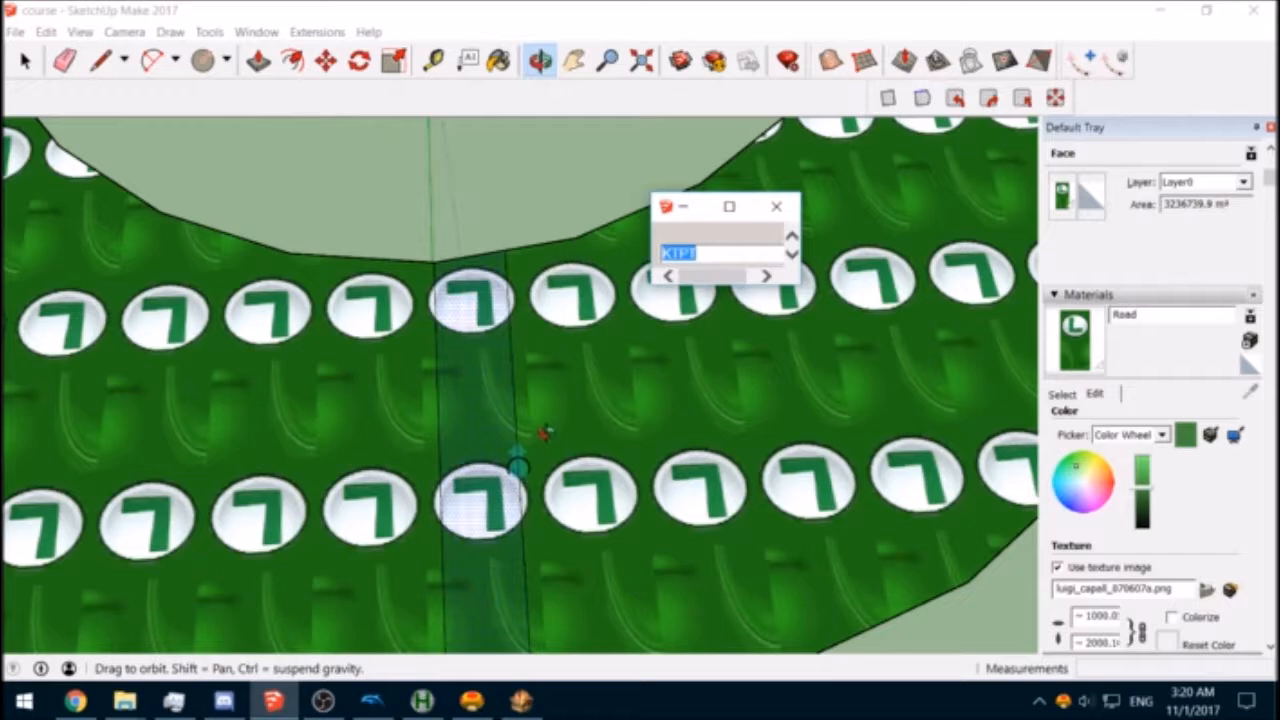
{"action": "scroll", "coordinate": [541, 432], "scroll_direction": "down", "scroll_amount": 4}
{"action": "scroll", "coordinate": [571, 471], "scroll_direction": "up", "scroll_amount": 4}
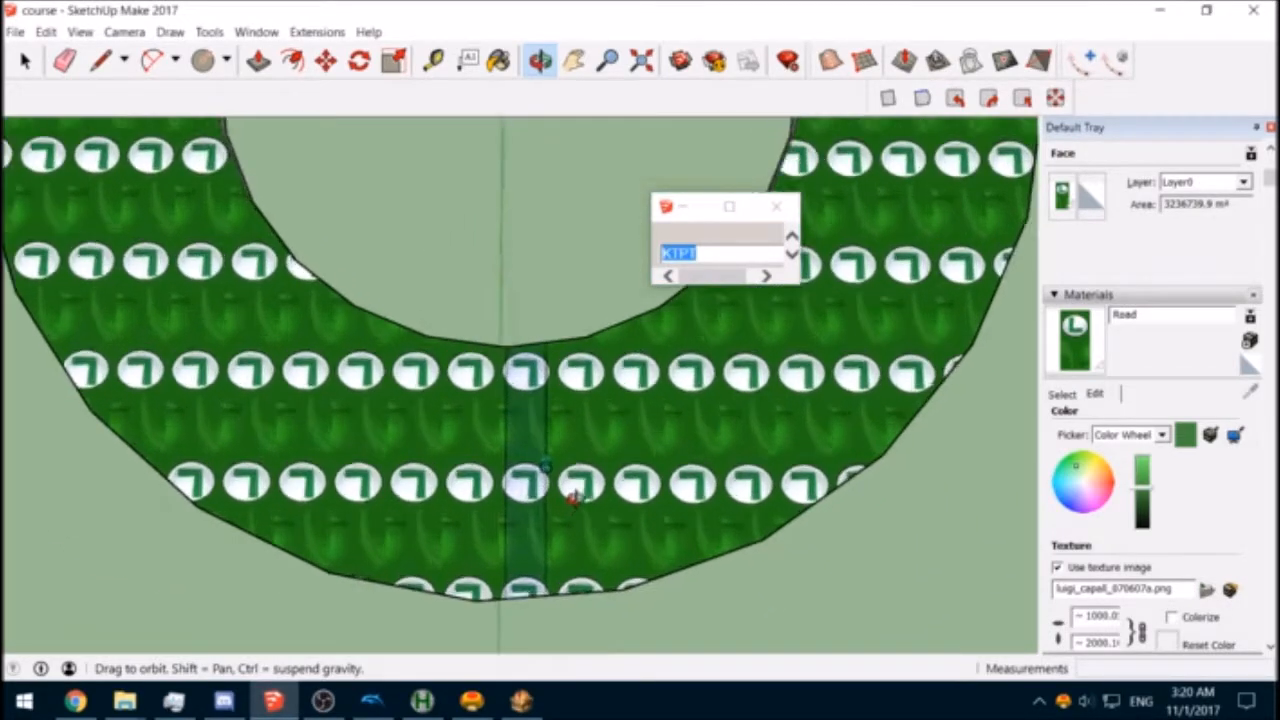
{"action": "left_click_drag", "start_coordinate": [572, 500], "coordinate": [563, 320]}
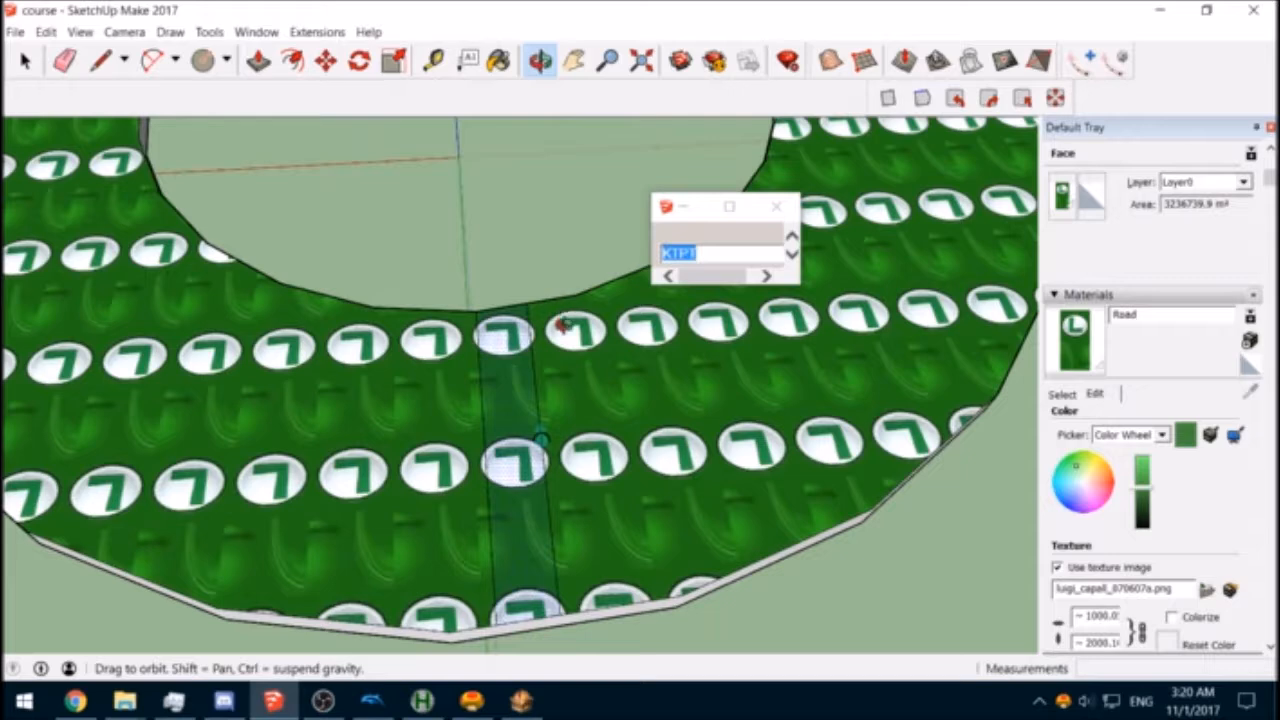
{"action": "scroll", "coordinate": [541, 432], "scroll_direction": "up", "scroll_amount": 5}
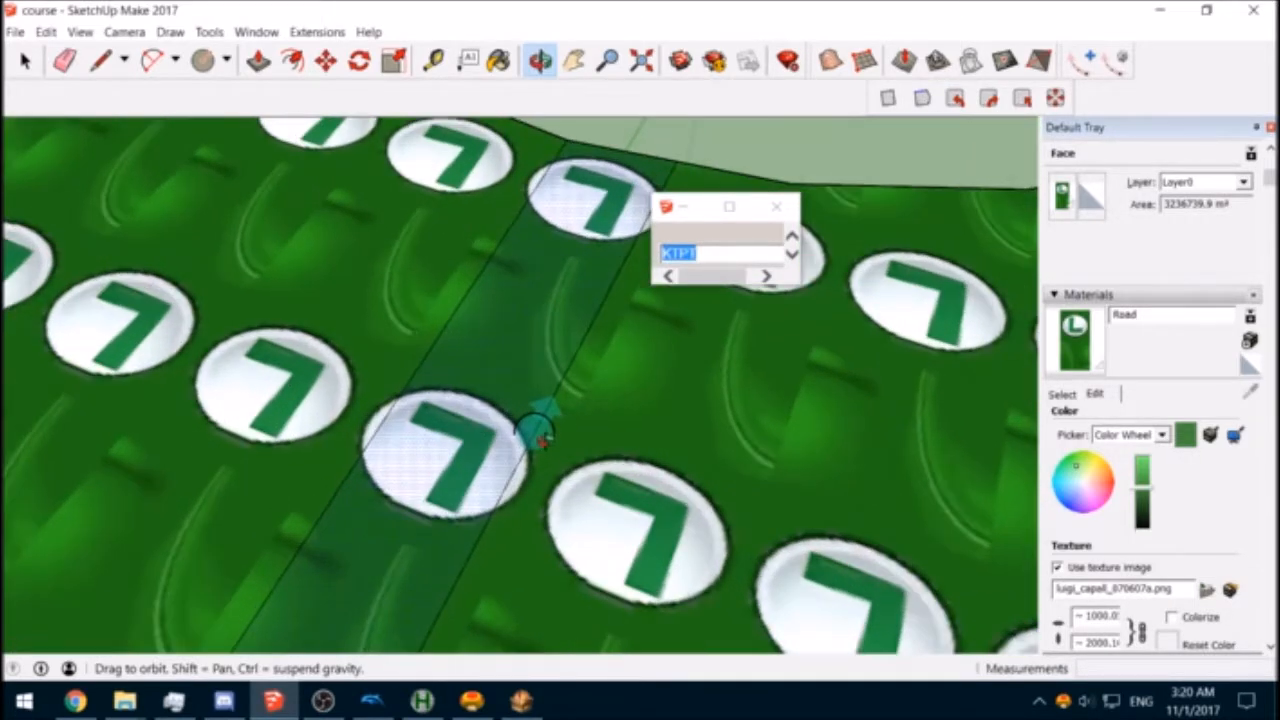
{"action": "scroll", "coordinate": [580, 378], "scroll_direction": "down", "scroll_amount": 3}
{"action": "left_click_drag", "start_coordinate": [557, 380], "coordinate": [432, 380]}
{"action": "scroll", "coordinate": [500, 430], "scroll_direction": "up", "scroll_amount": 5}
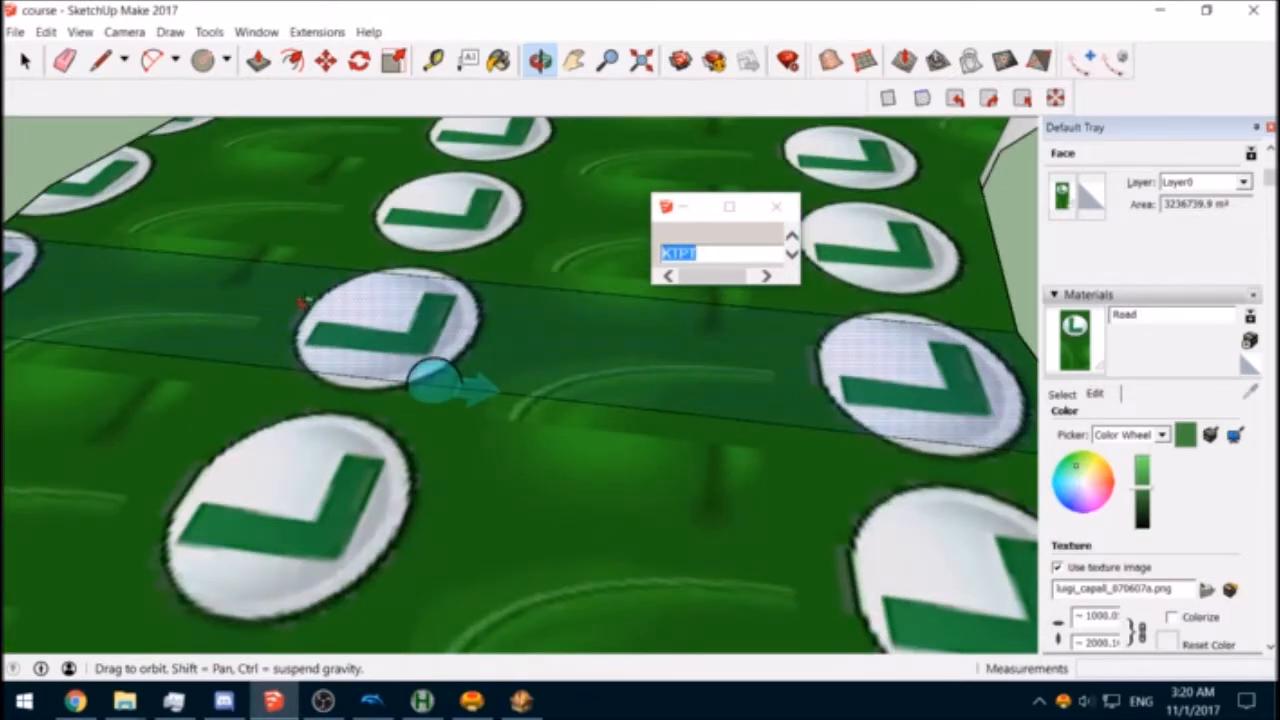
{"action": "left_click_drag", "start_coordinate": [303, 302], "coordinate": [849, 649]}
{"action": "scroll", "coordinate": [620, 505], "scroll_direction": "down", "scroll_amount": 5}
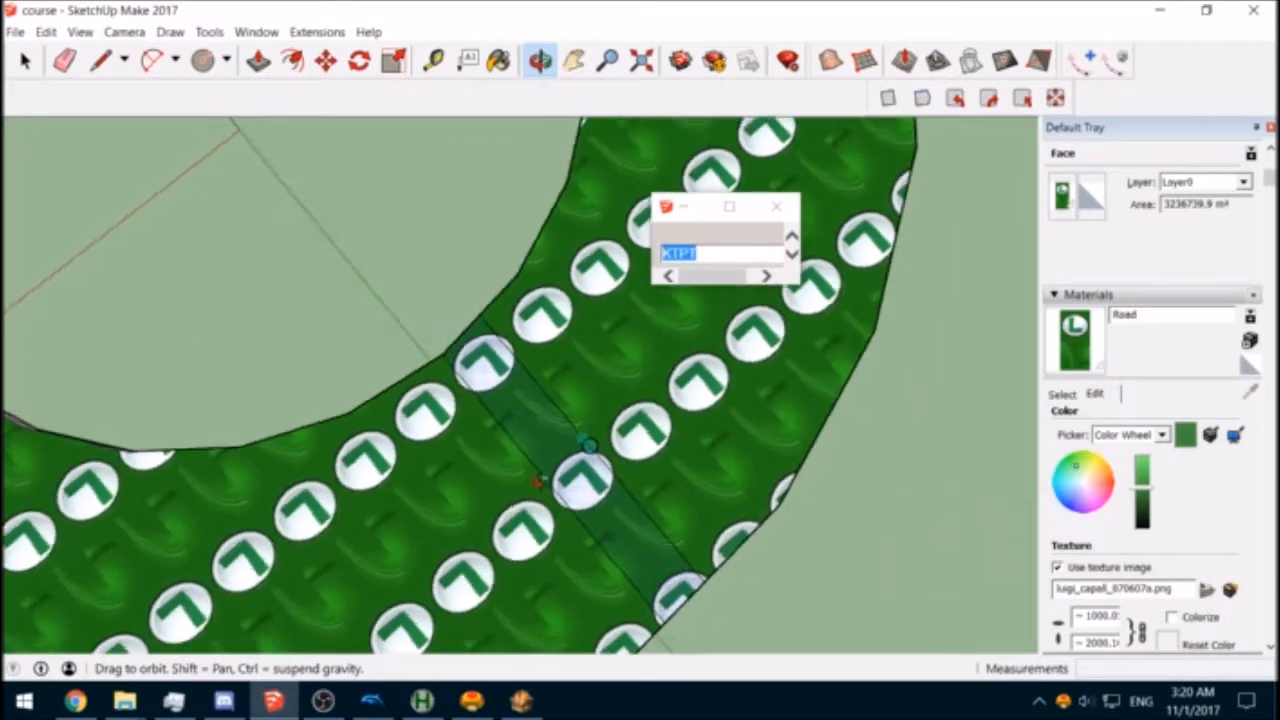
{"action": "left_click_drag", "start_coordinate": [537, 483], "coordinate": [663, 371]}
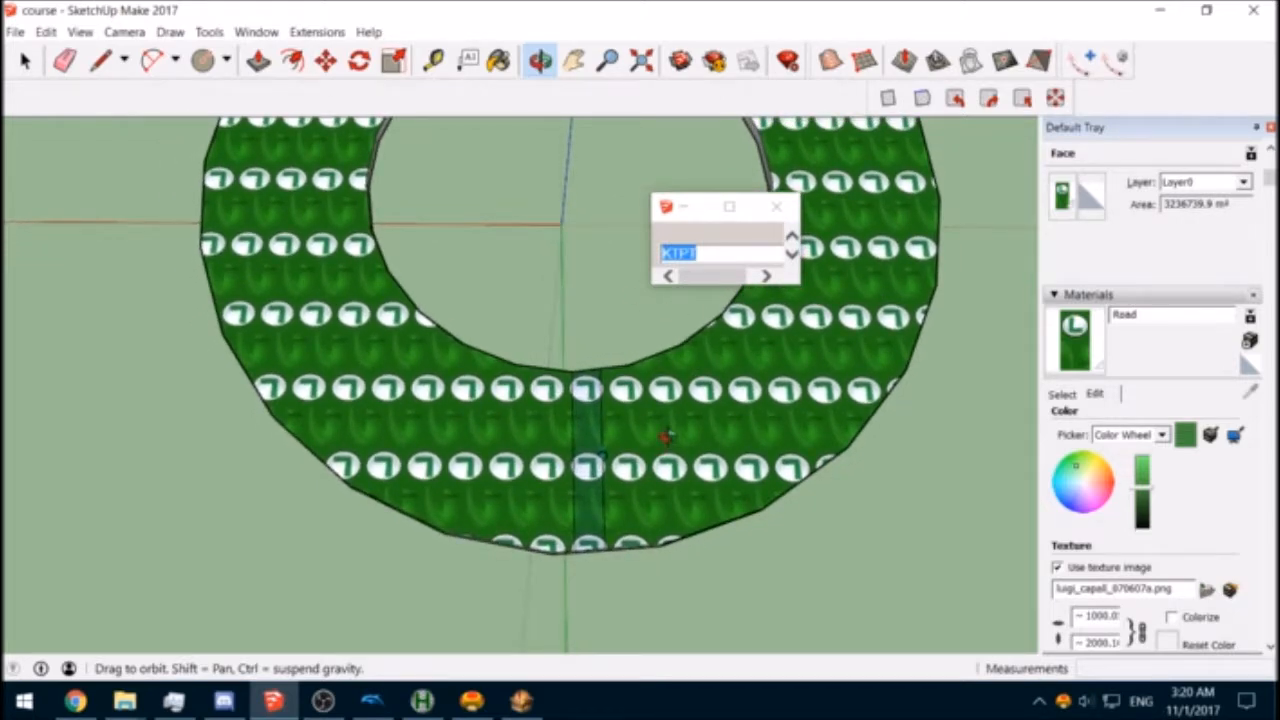
Step: Rotate the KTPT arrow 90° about its circular base so that it points across the start strip
{"action": "scroll", "coordinate": [665, 436], "scroll_direction": "up", "scroll_amount": 10}
{"action": "key", "text": "space"}
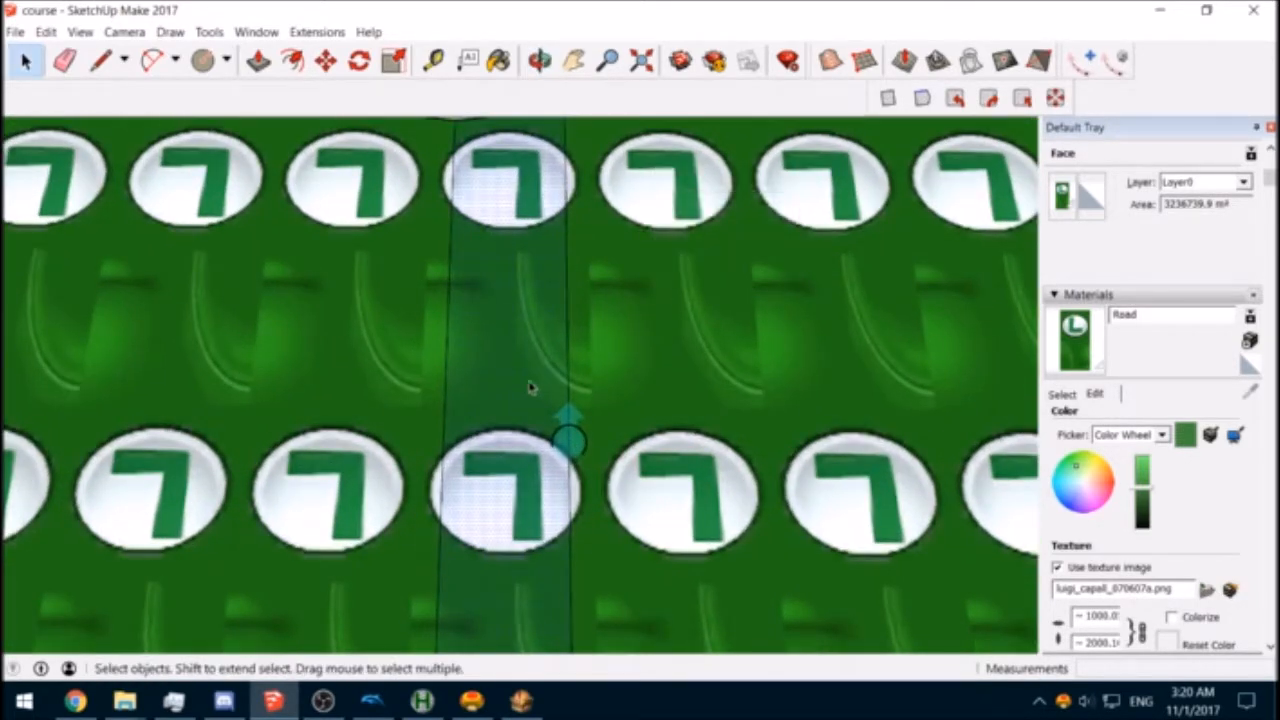
{"action": "left_click", "coordinate": [568, 432]}
{"action": "key", "text": "q"}
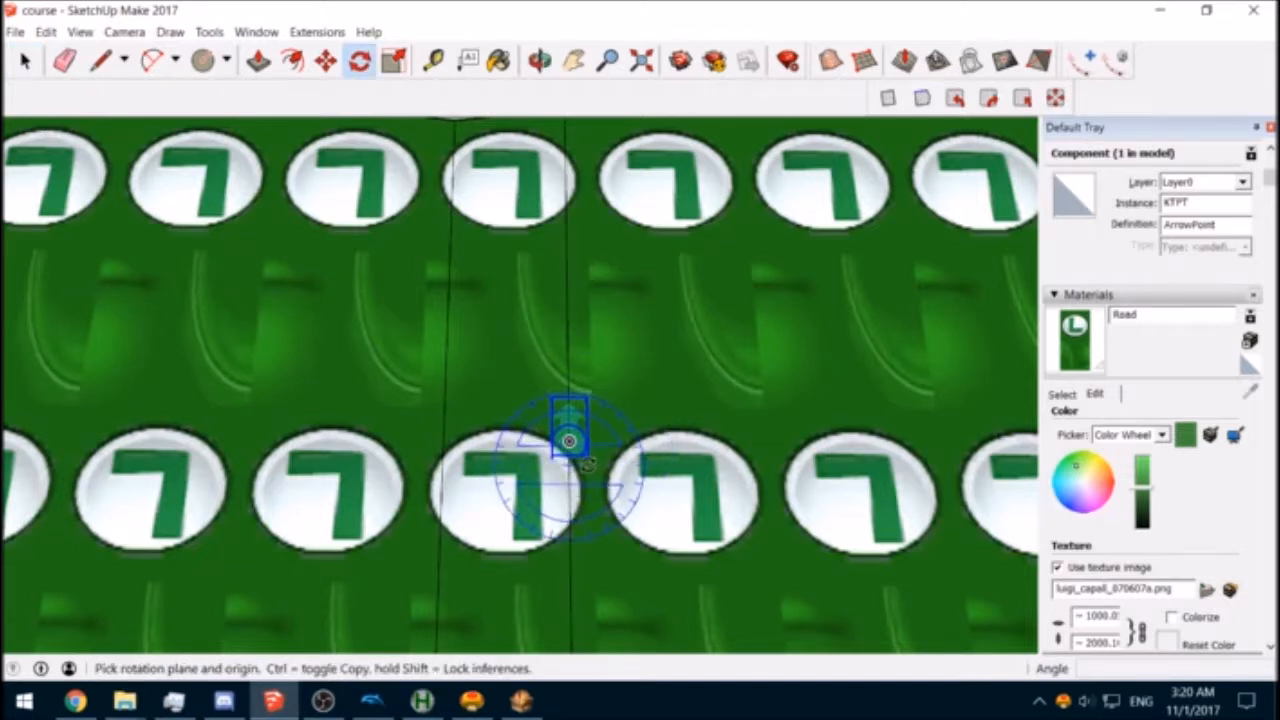
{"action": "left_click", "coordinate": [568, 441]}
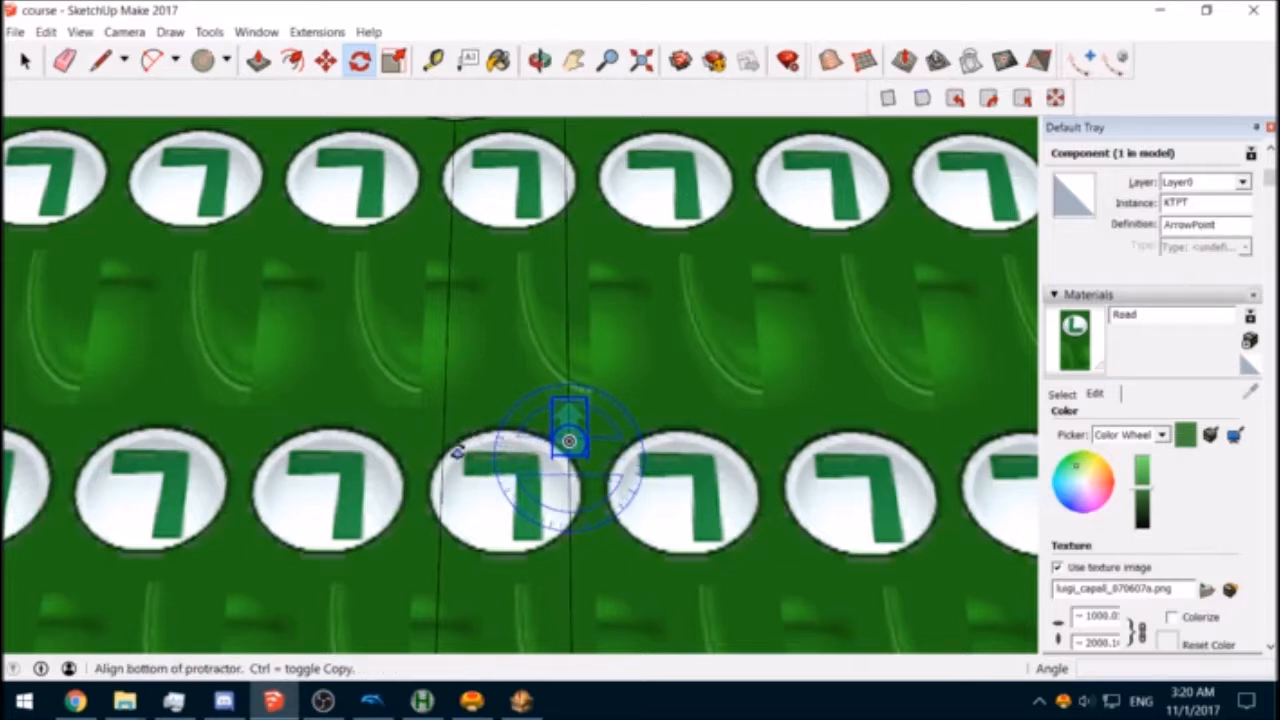
{"action": "left_click", "coordinate": [456, 452]}
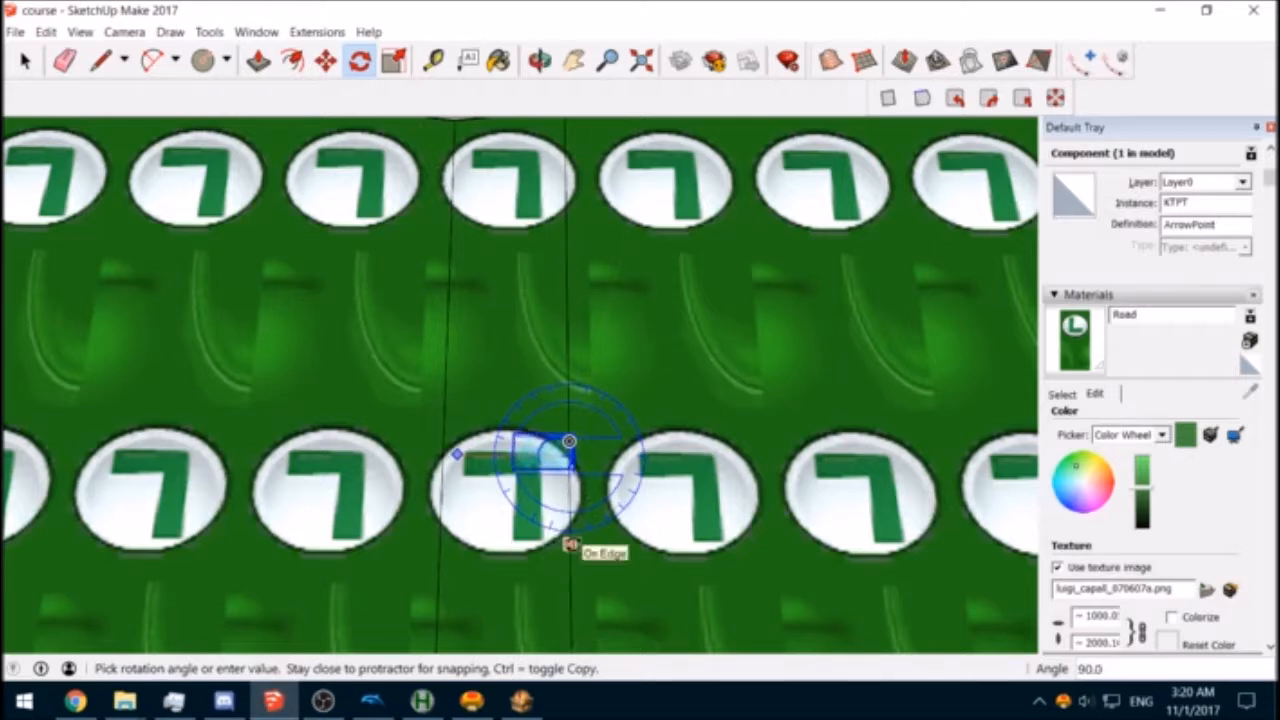
{"action": "left_click", "coordinate": [572, 545]}
{"action": "scroll", "coordinate": [645, 398], "scroll_direction": "down", "scroll_amount": 2}
{"action": "scroll", "coordinate": [645, 398], "scroll_direction": "down", "scroll_amount": 3}
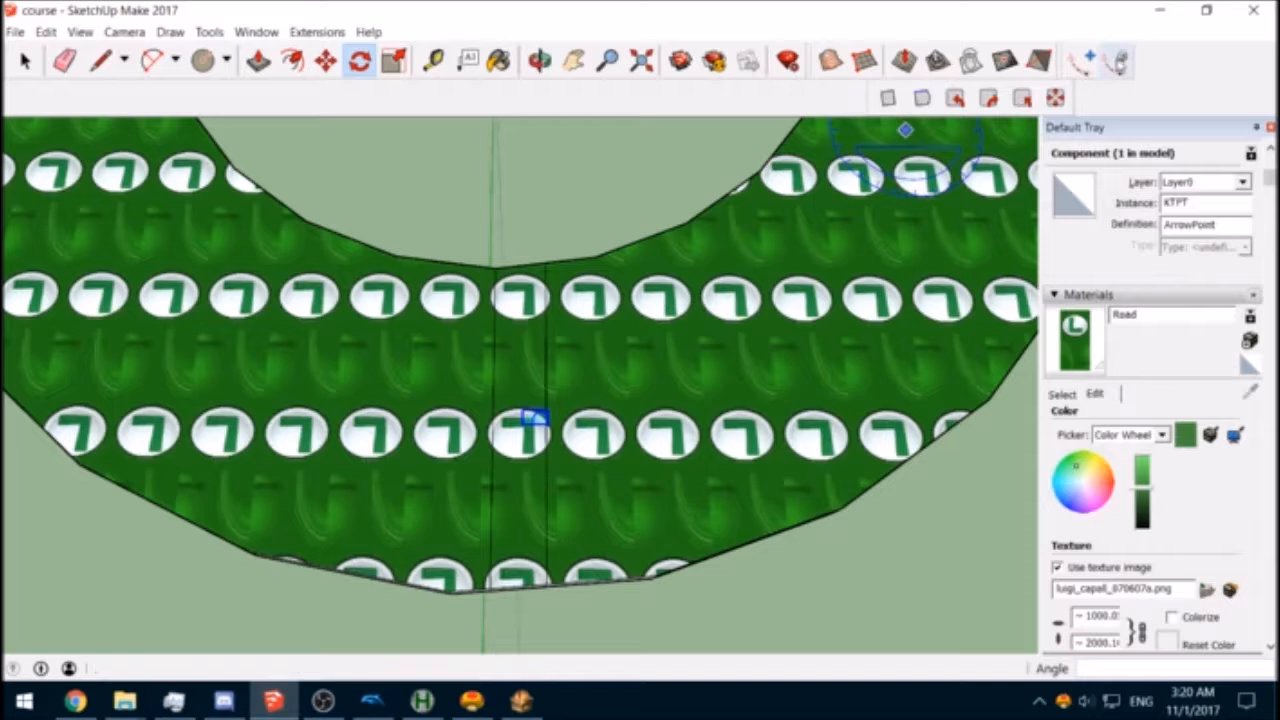
Step: Start adding KMP3D points with the text ENPT(1, 1, 10)
{"action": "left_click", "coordinate": [1084, 62]}
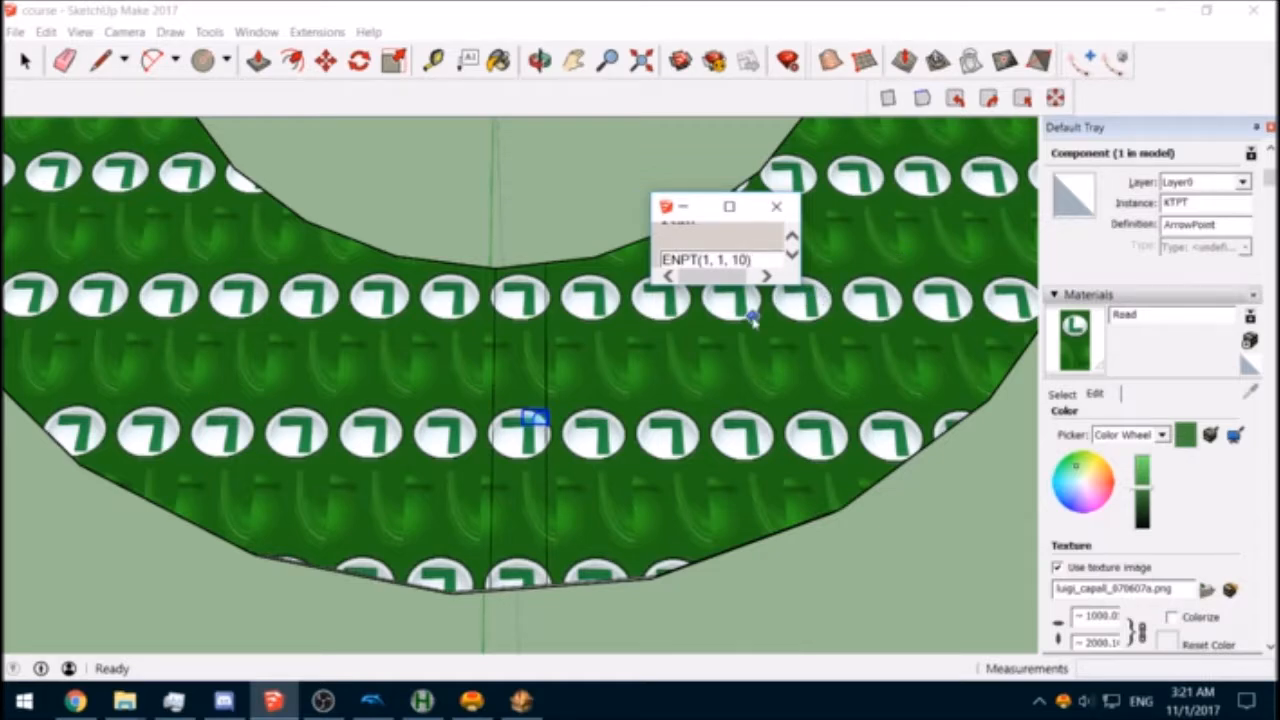
{"action": "scroll", "coordinate": [700, 330], "scroll_direction": "down", "scroll_amount": 3}
{"action": "scroll", "coordinate": [466, 395], "scroll_direction": "up", "scroll_amount": 5}
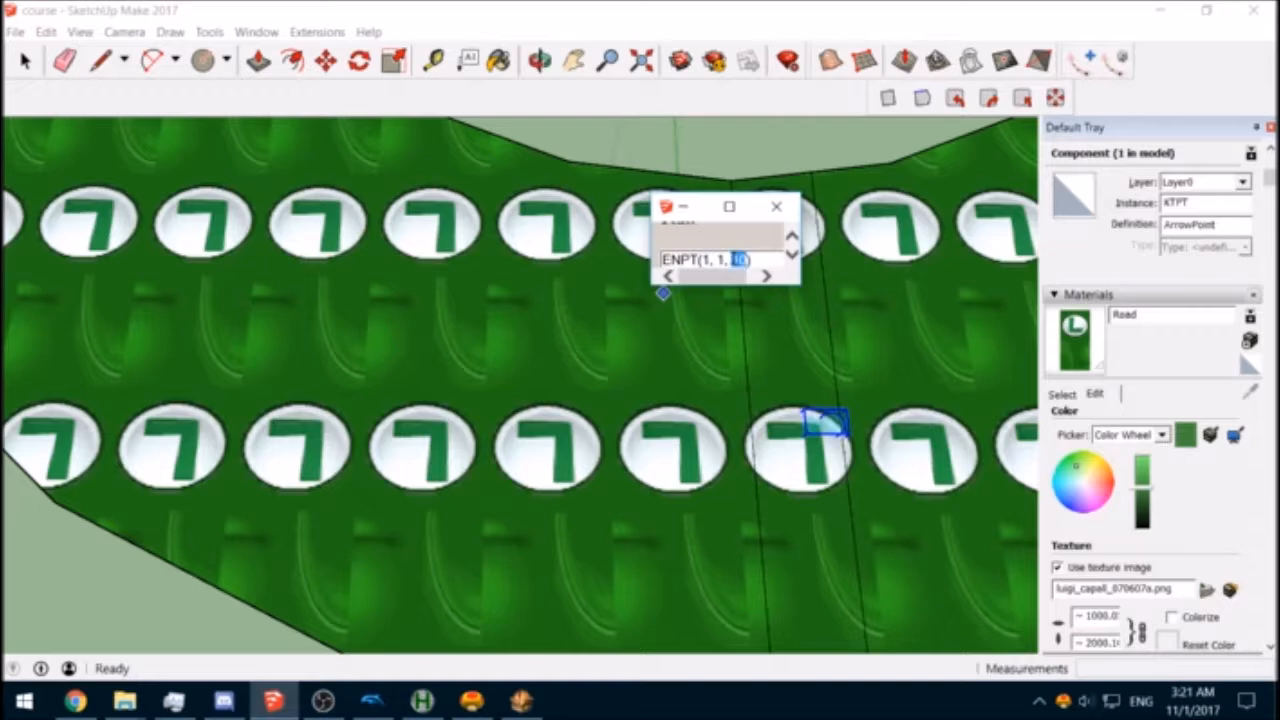
{"action": "double_click", "coordinate": [706, 259]}
{"action": "scroll", "coordinate": [591, 391], "scroll_direction": "down", "scroll_amount": 3}
{"action": "scroll", "coordinate": [591, 369], "scroll_direction": "up", "scroll_amount": 1}
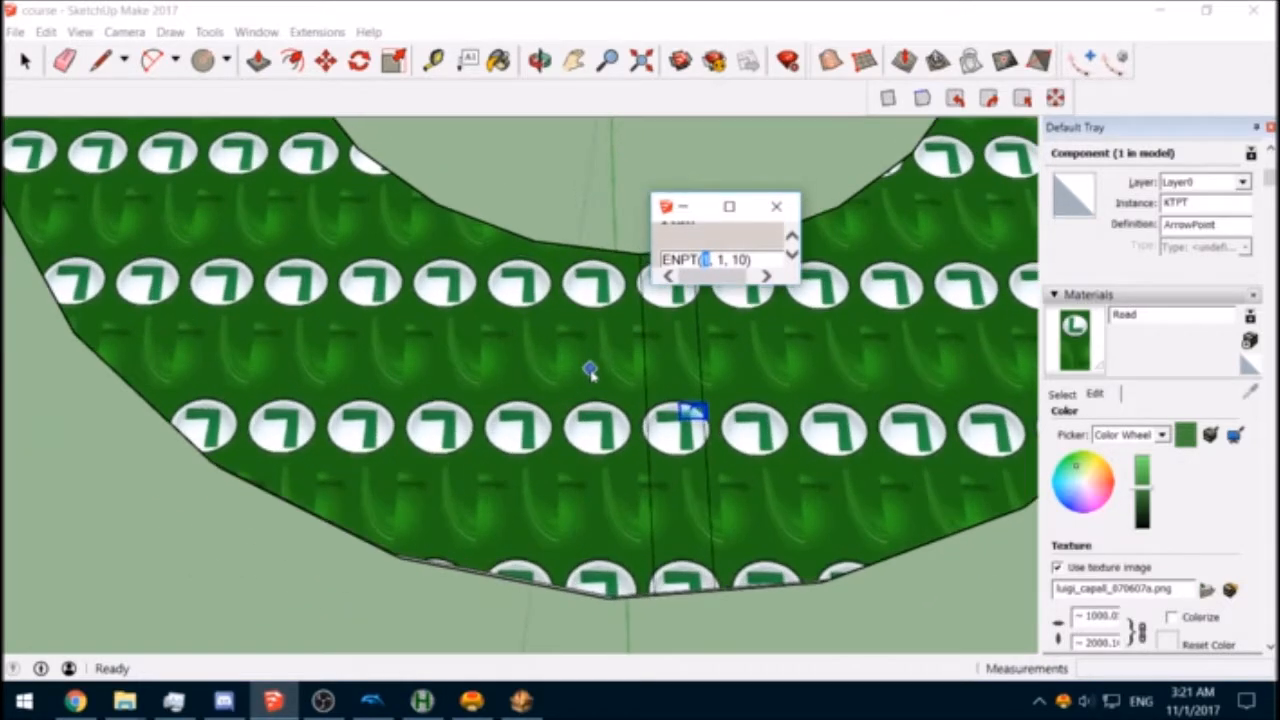
{"action": "scroll", "coordinate": [580, 380], "scroll_direction": "up", "scroll_amount": 3}
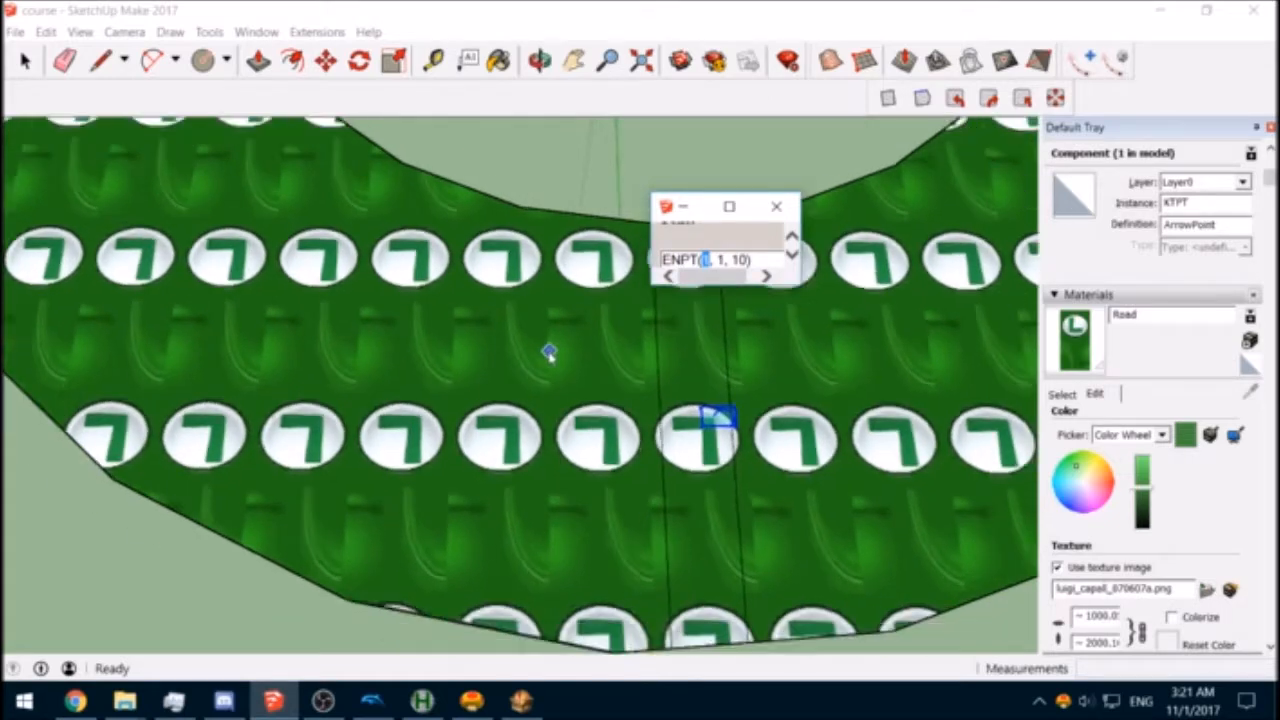
{"action": "scroll", "coordinate": [534, 350], "scroll_direction": "down", "scroll_amount": 2}
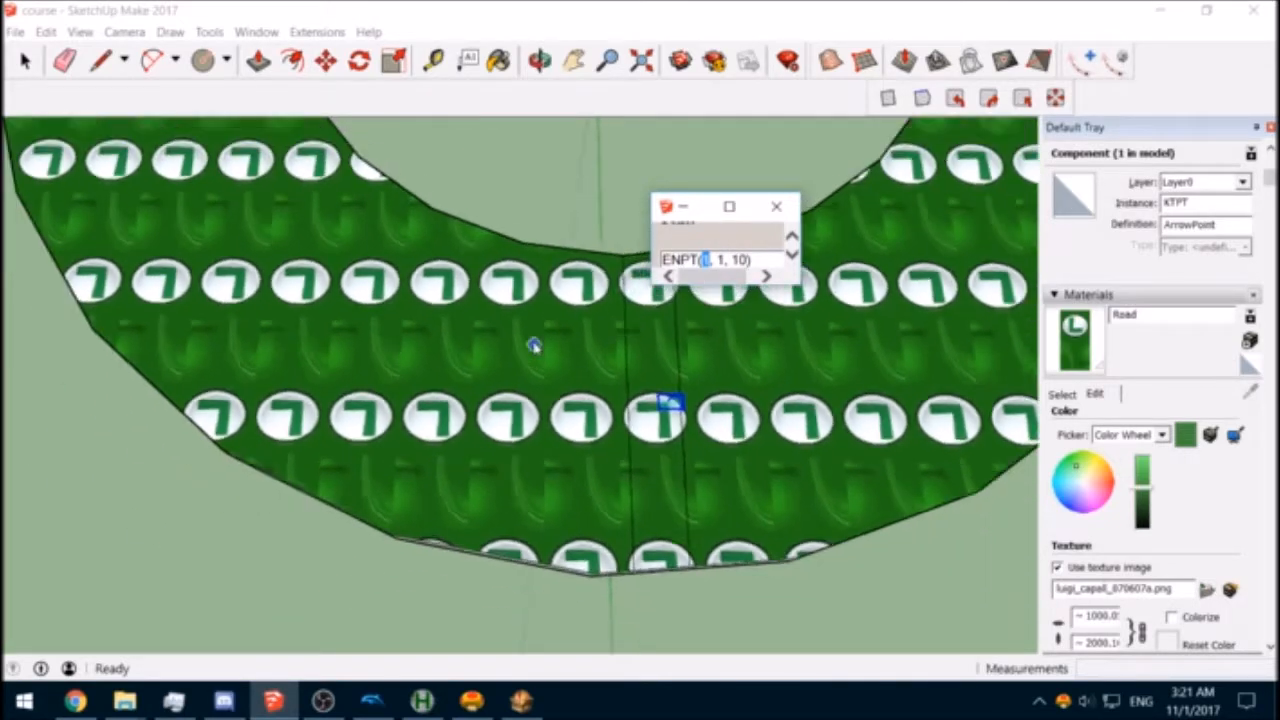
Step: Place seven ENPT(1, 1, 10) points along the middle of the track, from the start strip around the ring's left side, and end the placement
{"action": "left_click", "coordinate": [528, 367]}
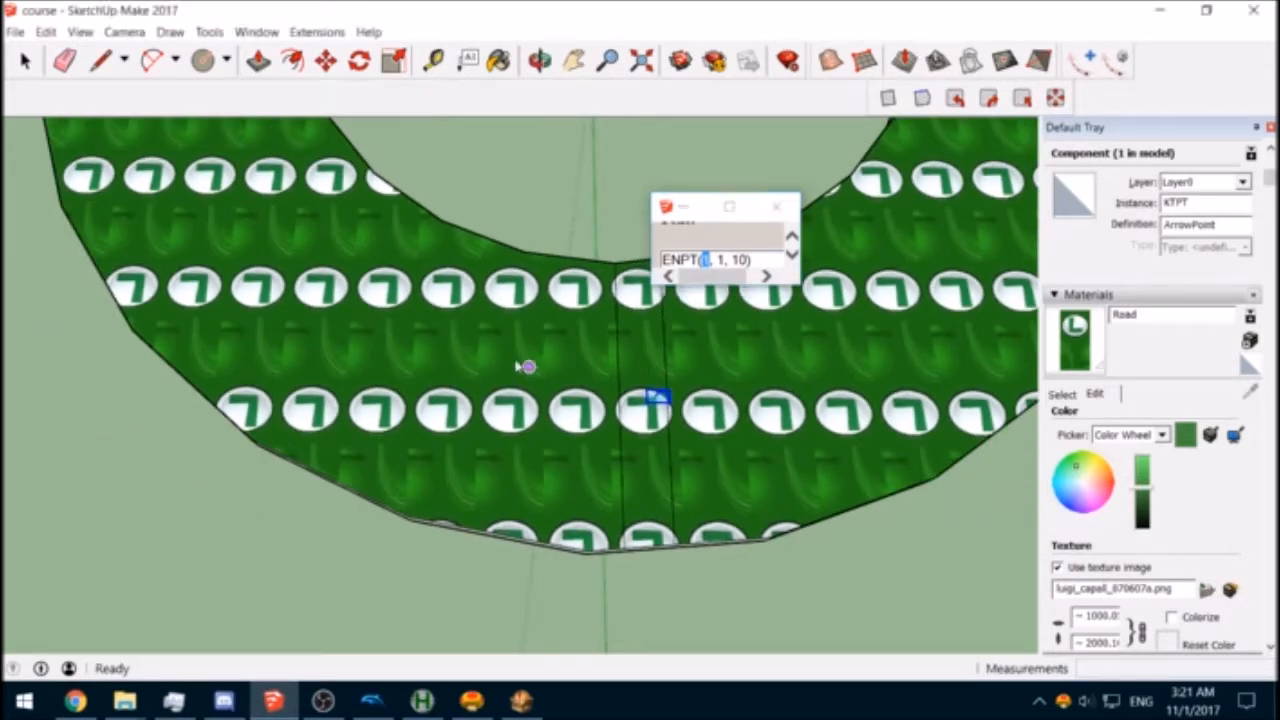
{"action": "left_click", "coordinate": [440, 323]}
{"action": "left_click", "coordinate": [381, 278]}
{"action": "left_click", "coordinate": [328, 229]}
{"action": "left_click", "coordinate": [277, 177]}
{"action": "scroll", "coordinate": [360, 420], "scroll_direction": "down", "scroll_amount": 4}
{"action": "scroll", "coordinate": [280, 242], "scroll_direction": "up", "scroll_amount": 2}
{"action": "scroll", "coordinate": [312, 233], "scroll_direction": "up", "scroll_amount": 1}
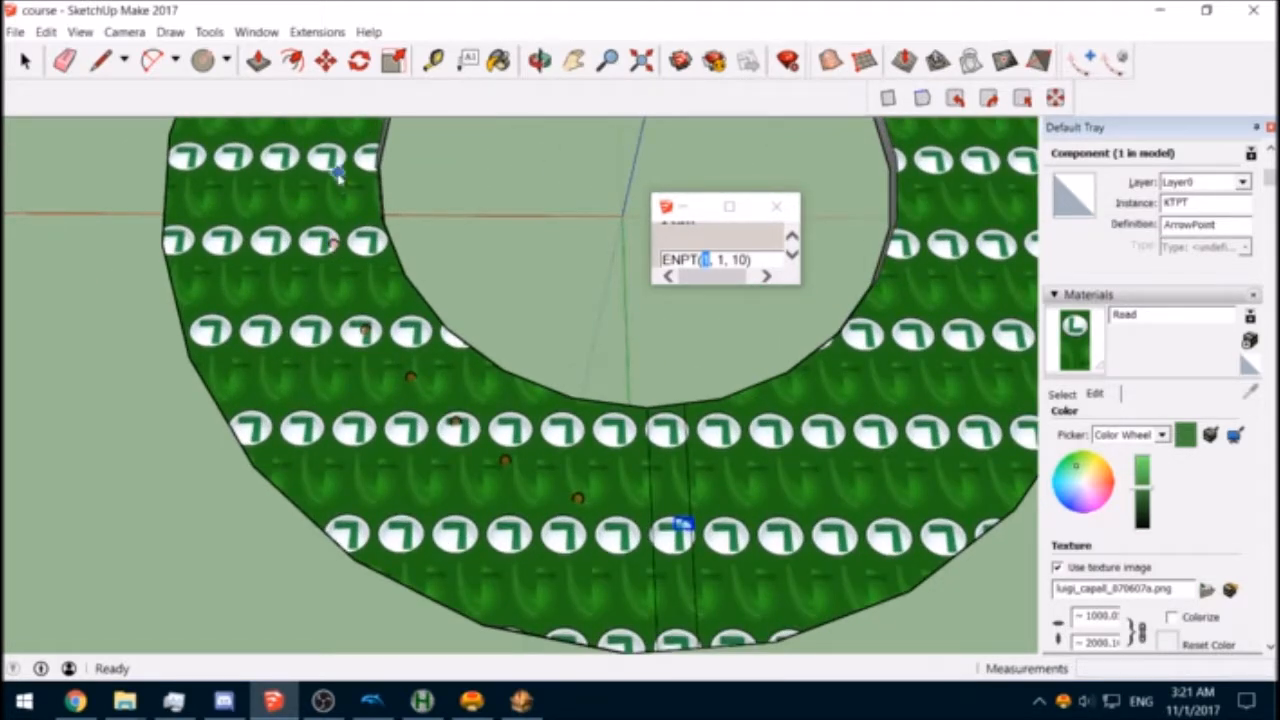
{"action": "right_click", "coordinate": [357, 186]}
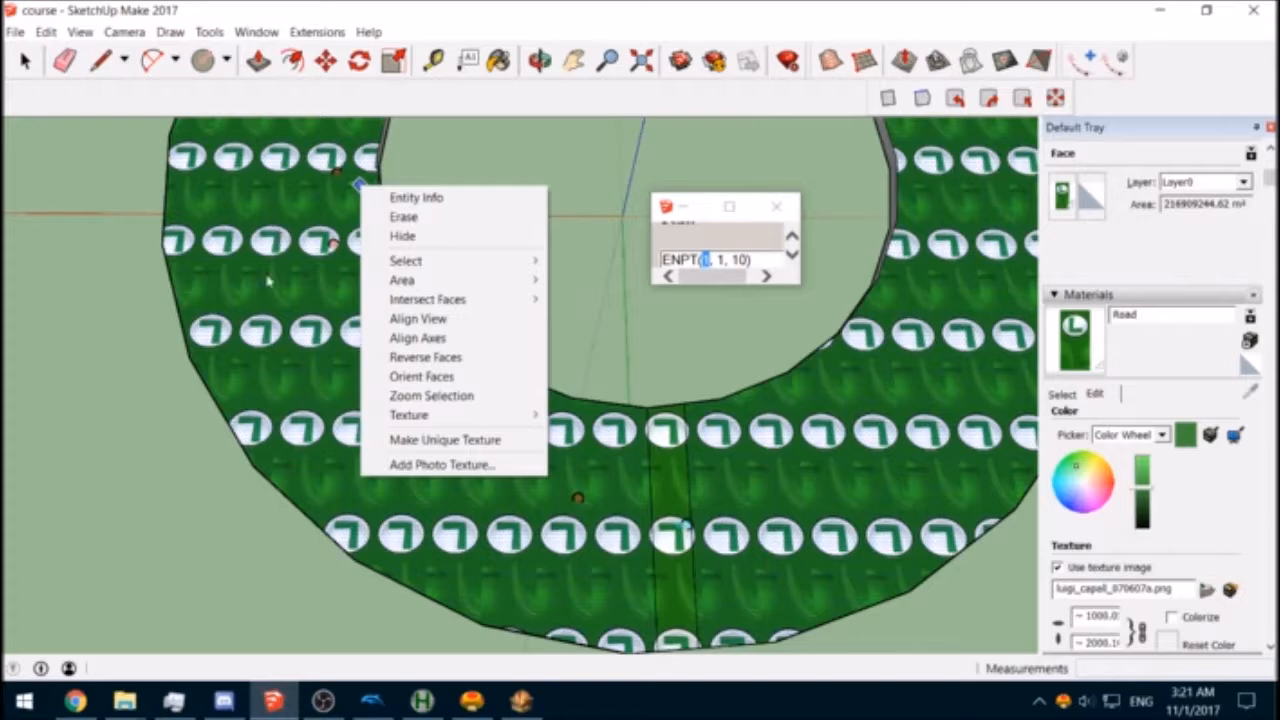
{"action": "left_click", "coordinate": [254, 290]}
{"action": "scroll", "coordinate": [250, 425], "scroll_direction": "down", "scroll_amount": 2}
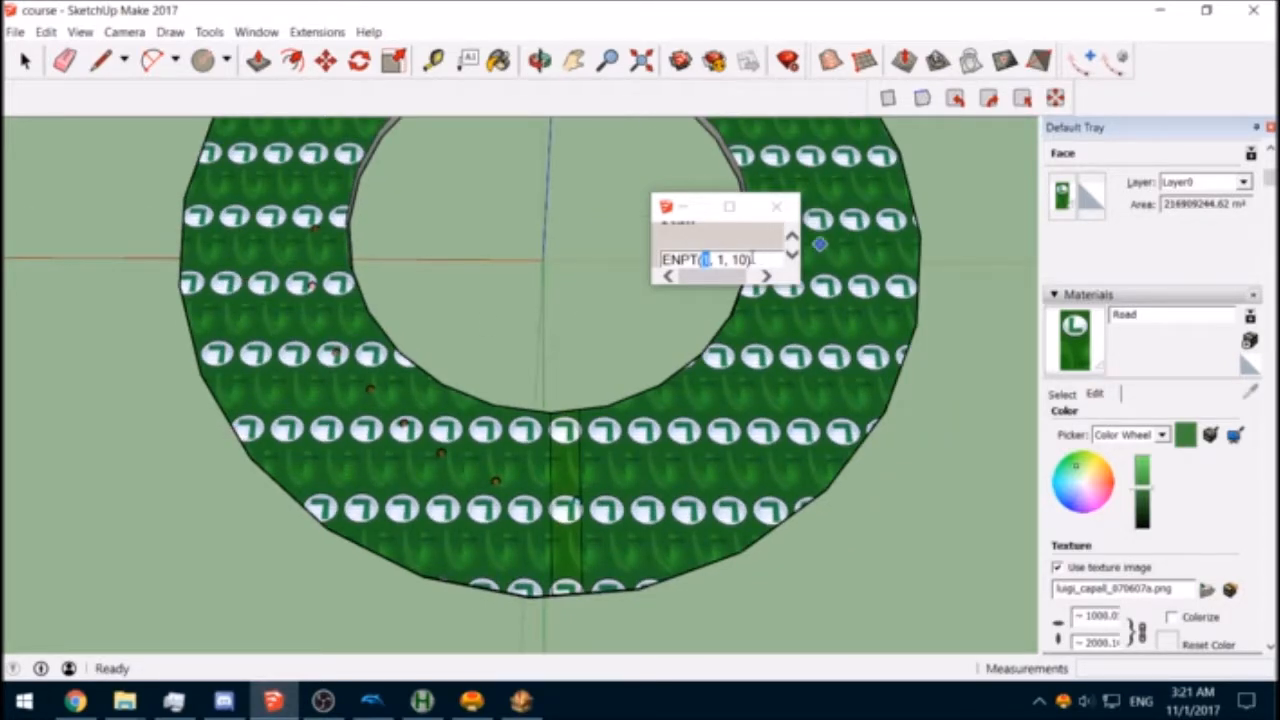
Step: Continue the row of ENPT(1, 1, 10) points along the middle of the track, around the far side of the ring
{"action": "scroll", "coordinate": [551, 363], "scroll_direction": "down", "scroll_amount": 1}
{"action": "scroll", "coordinate": [511, 269], "scroll_direction": "up", "scroll_amount": 5}
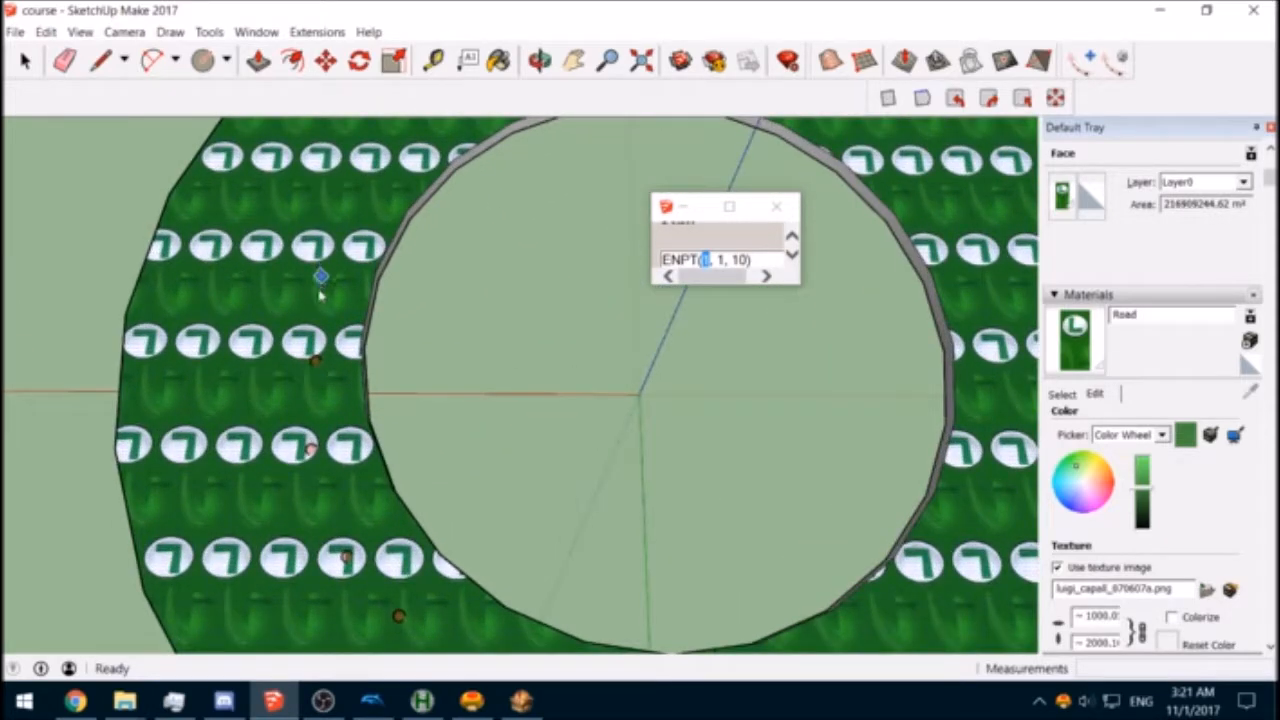
{"action": "scroll", "coordinate": [344, 251], "scroll_direction": "down", "scroll_amount": 4}
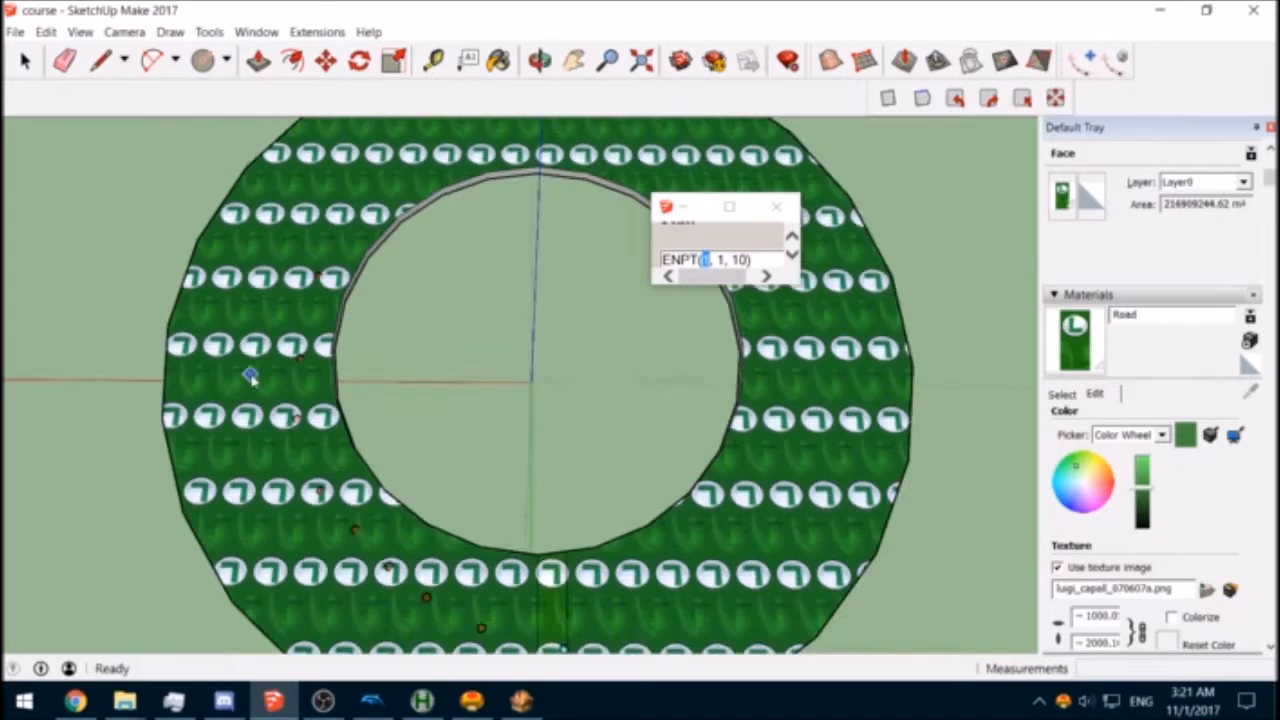
{"action": "scroll", "coordinate": [300, 318], "scroll_direction": "up", "scroll_amount": 3}
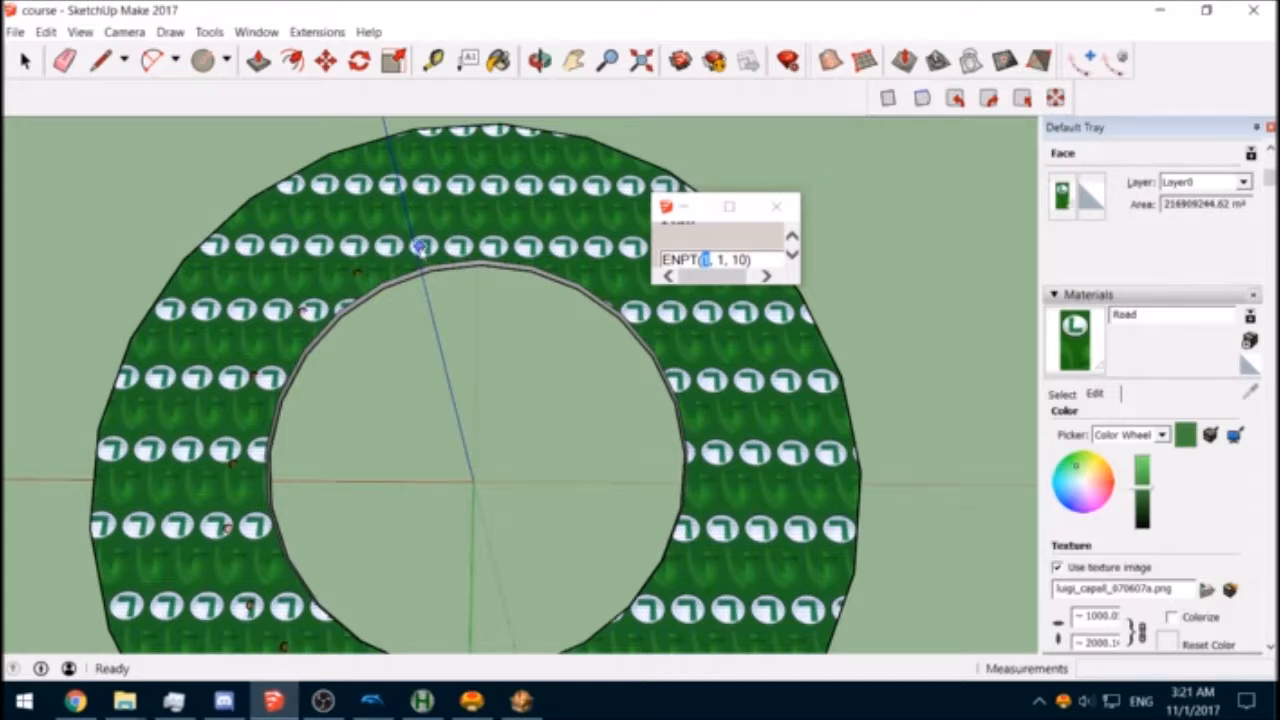
{"action": "scroll", "coordinate": [507, 229], "scroll_direction": "up", "scroll_amount": 5}
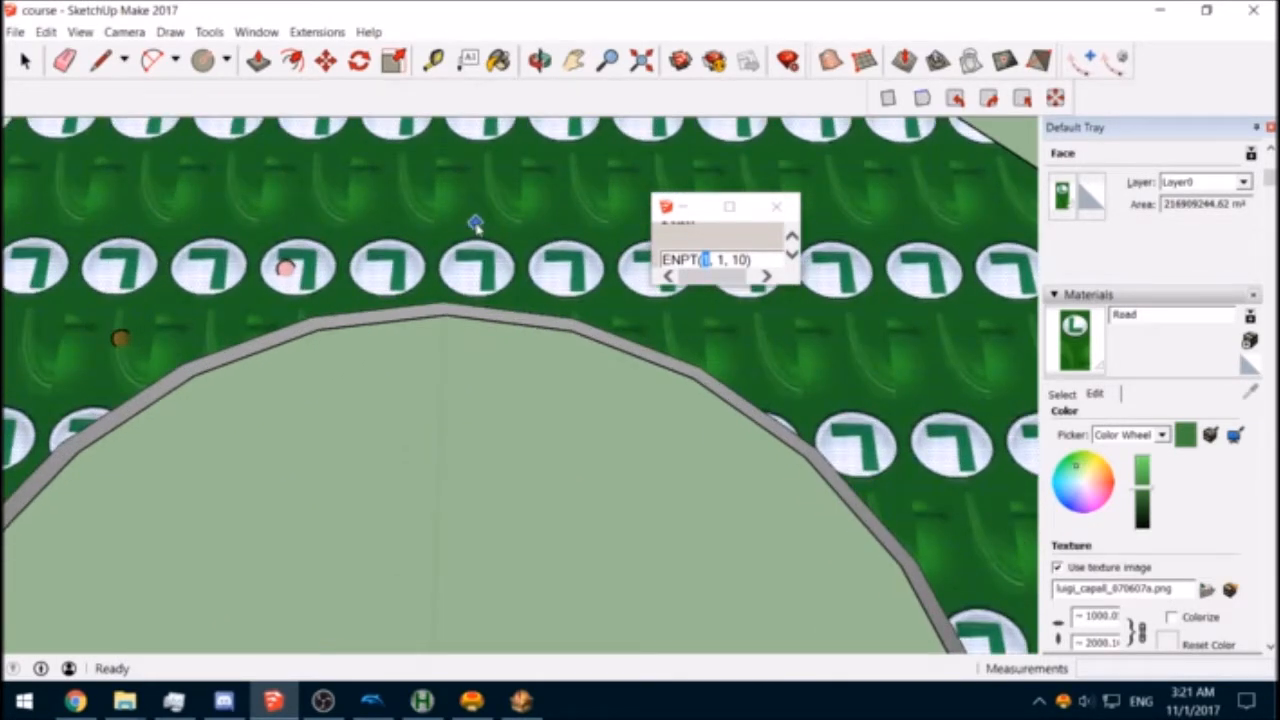
{"action": "scroll", "coordinate": [492, 234], "scroll_direction": "down", "scroll_amount": 5}
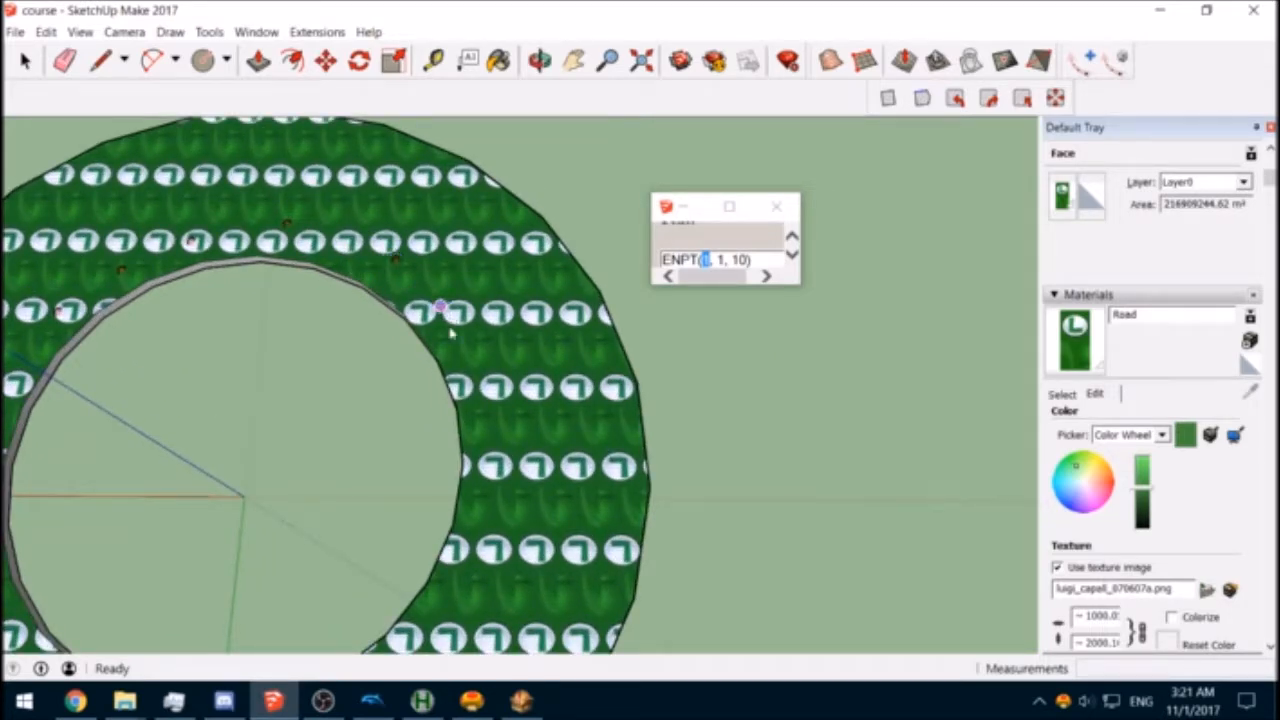
Step: Place the remaining ENPT(1, 1, 10) points along the ring's right side, finishing the loop with a point on the start strip
{"action": "scroll", "coordinate": [530, 450], "scroll_direction": "down", "scroll_amount": 2}
{"action": "scroll", "coordinate": [546, 370], "scroll_direction": "down", "scroll_amount": 2}
{"action": "scroll", "coordinate": [533, 448], "scroll_direction": "up", "scroll_amount": 2}
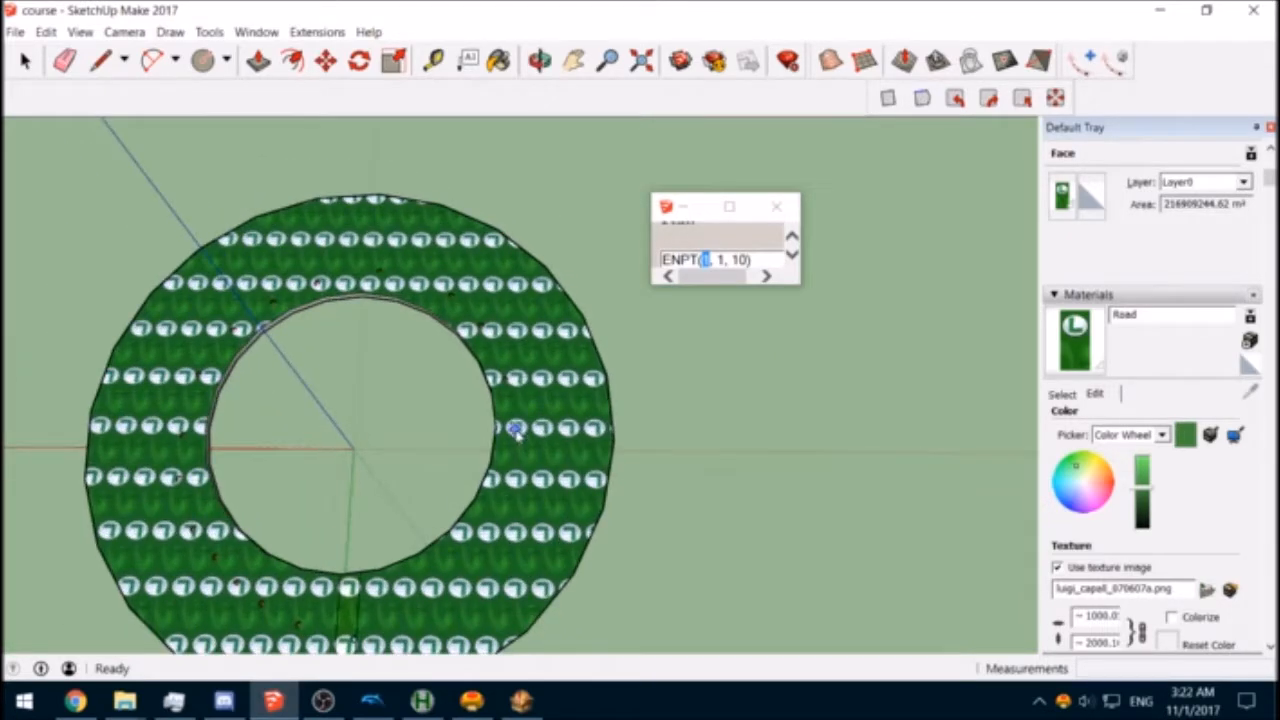
{"action": "scroll", "coordinate": [518, 440], "scroll_direction": "down", "scroll_amount": 3}
{"action": "scroll", "coordinate": [529, 423], "scroll_direction": "up", "scroll_amount": 4}
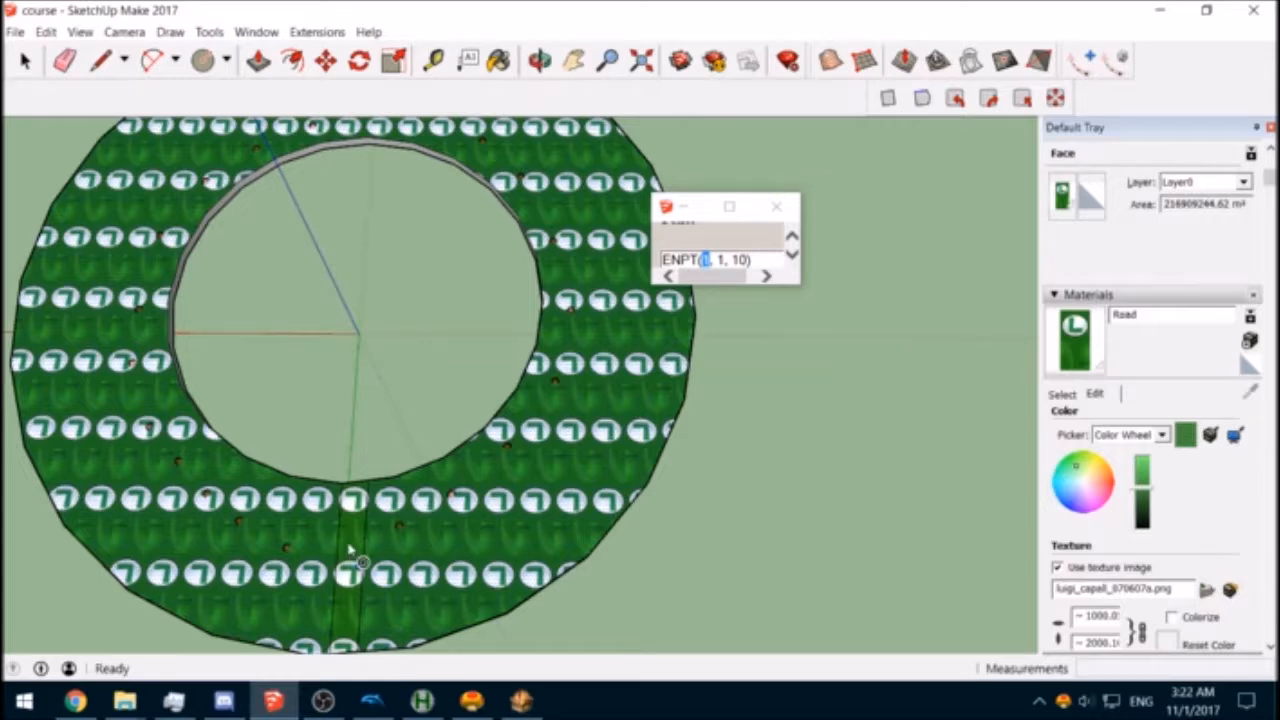
{"action": "scroll", "coordinate": [346, 549], "scroll_direction": "up", "scroll_amount": 5}
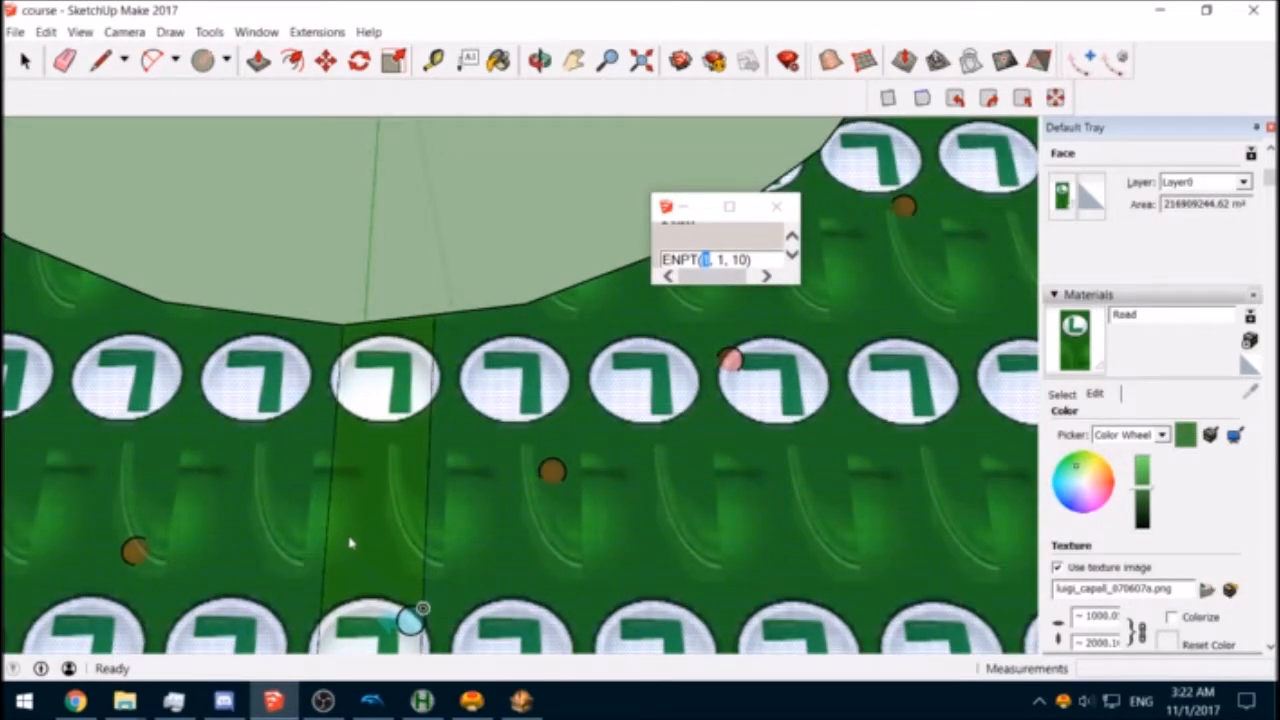
{"action": "scroll", "coordinate": [359, 515], "scroll_direction": "down", "scroll_amount": 10}
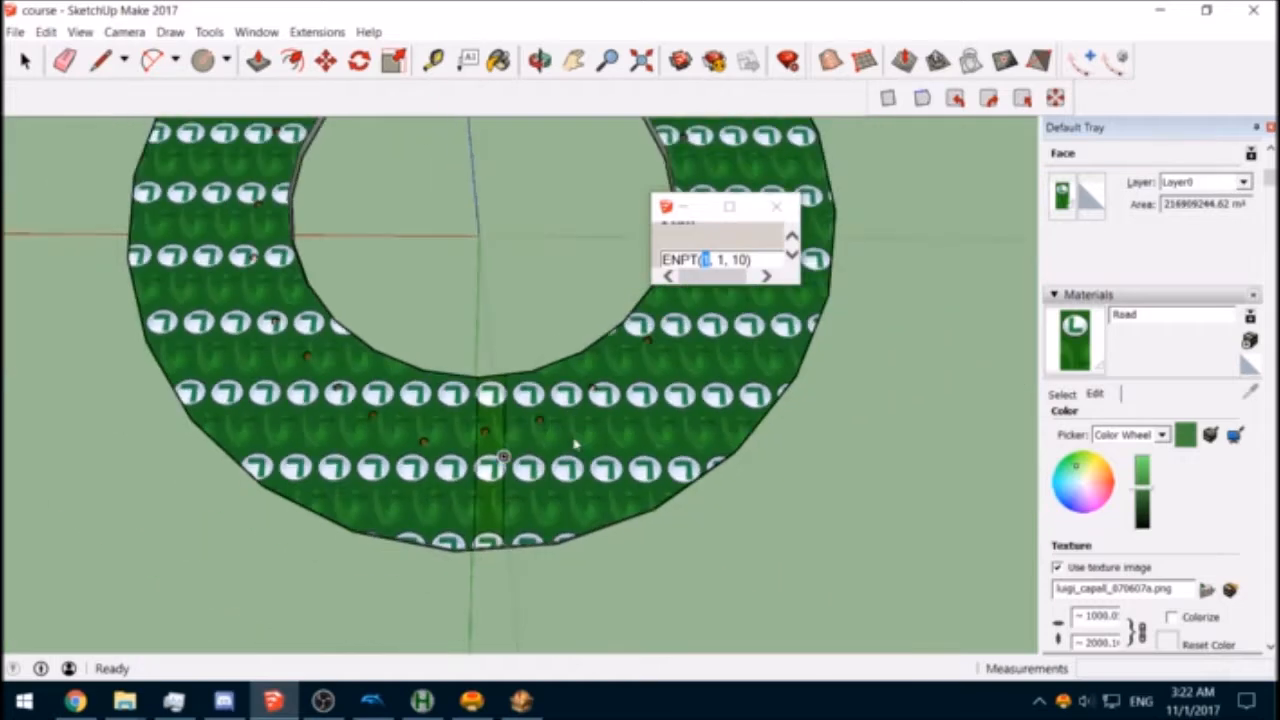
{"action": "scroll", "coordinate": [480, 430], "scroll_direction": "up", "scroll_amount": 5}
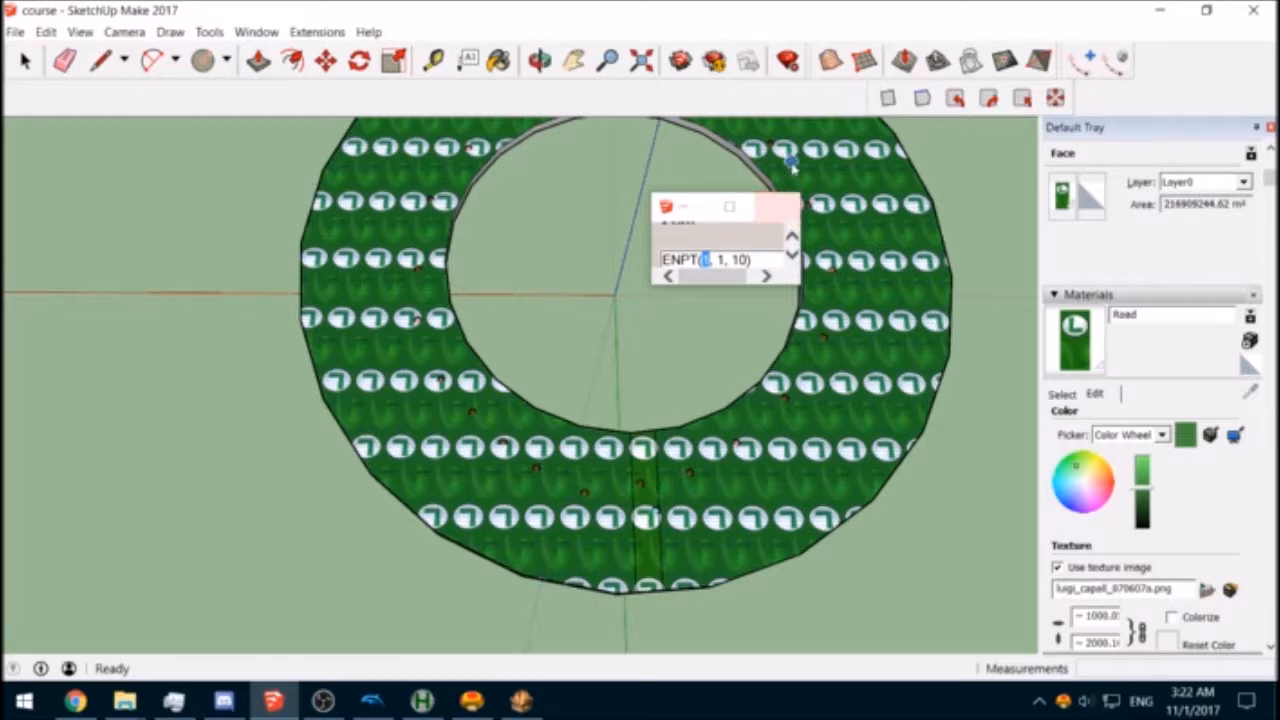
Step: Switch to Chrome and open the KMP Editing tutorial from the Custom Track Tutorials links on the Wiimms Tools KCL page
{"action": "left_click", "coordinate": [88, 700]}
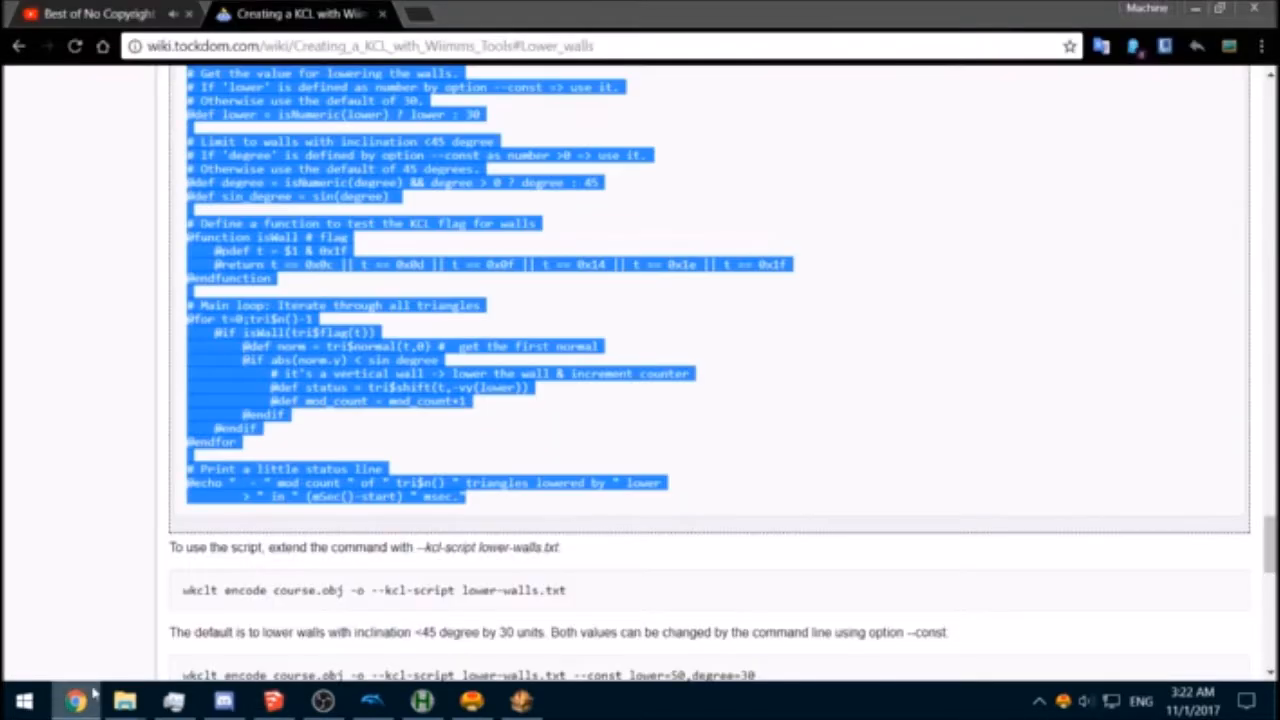
{"action": "scroll", "coordinate": [372, 152], "scroll_direction": "up", "scroll_amount": 20}
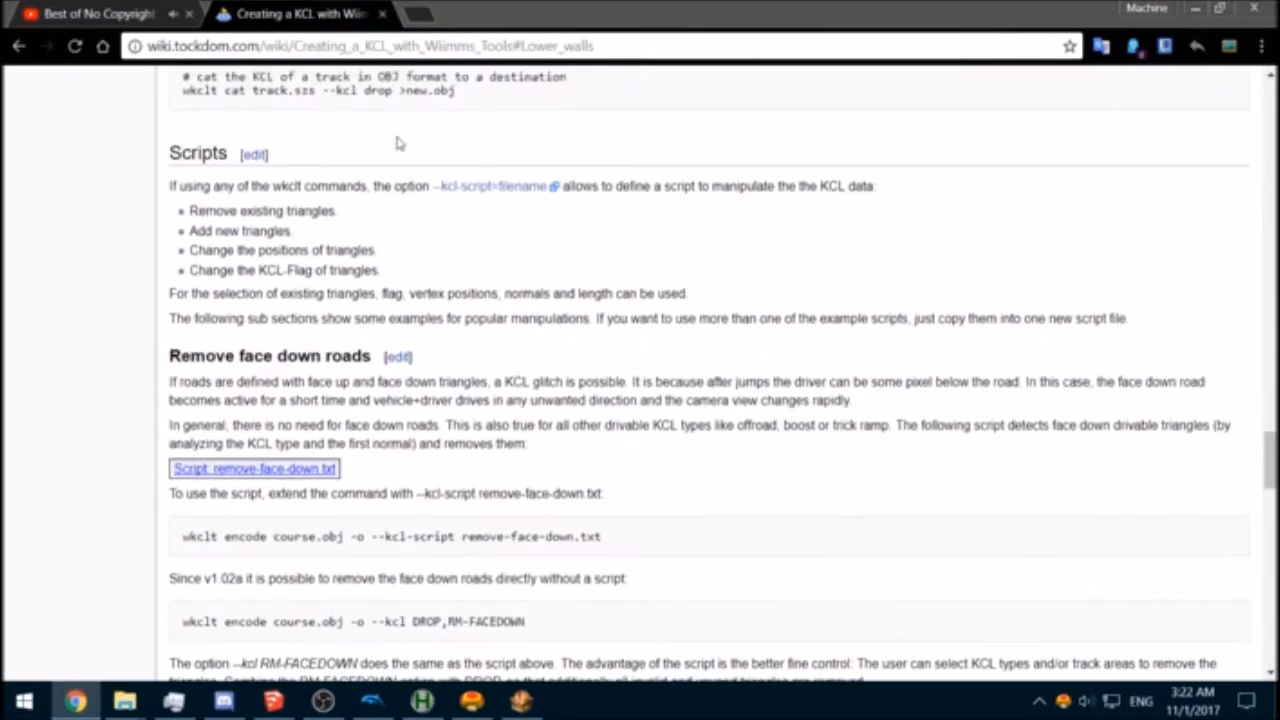
{"action": "scroll", "coordinate": [402, 143], "scroll_direction": "up", "scroll_amount": 20}
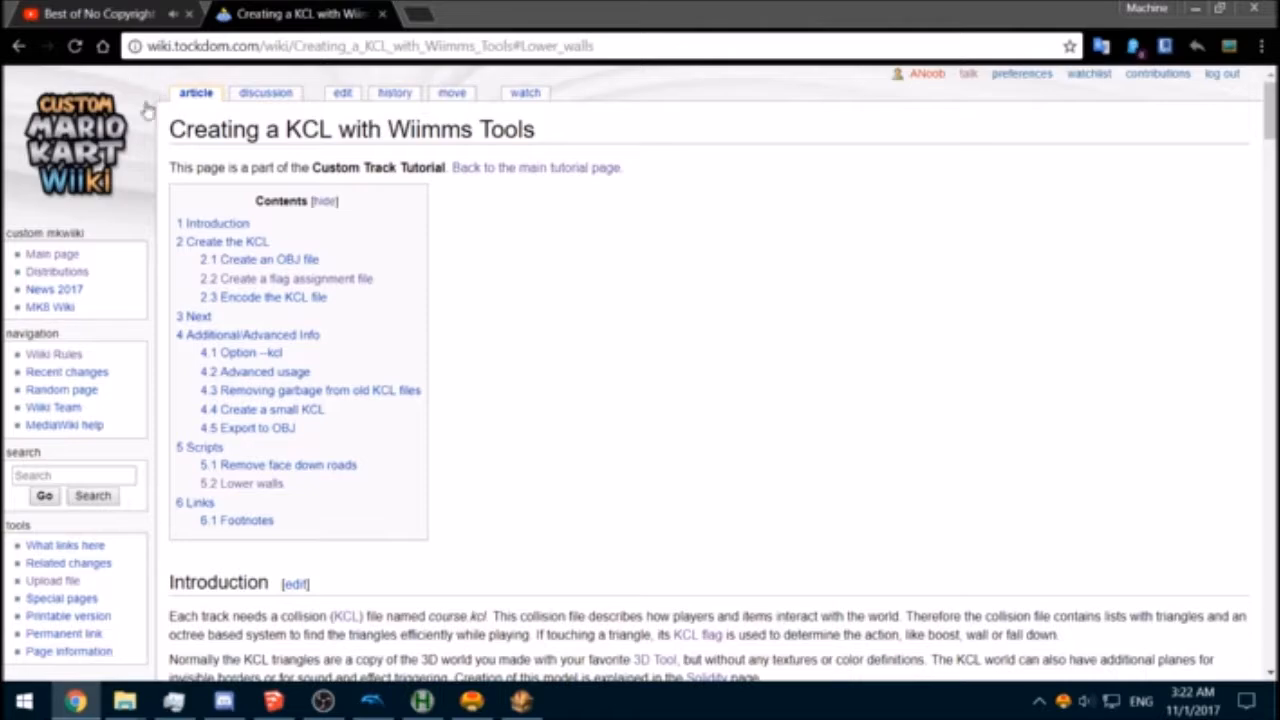
{"action": "left_click_drag", "start_coordinate": [595, 46], "coordinate": [295, 46]}
{"action": "scroll", "coordinate": [525, 361], "scroll_direction": "down", "scroll_amount": 20}
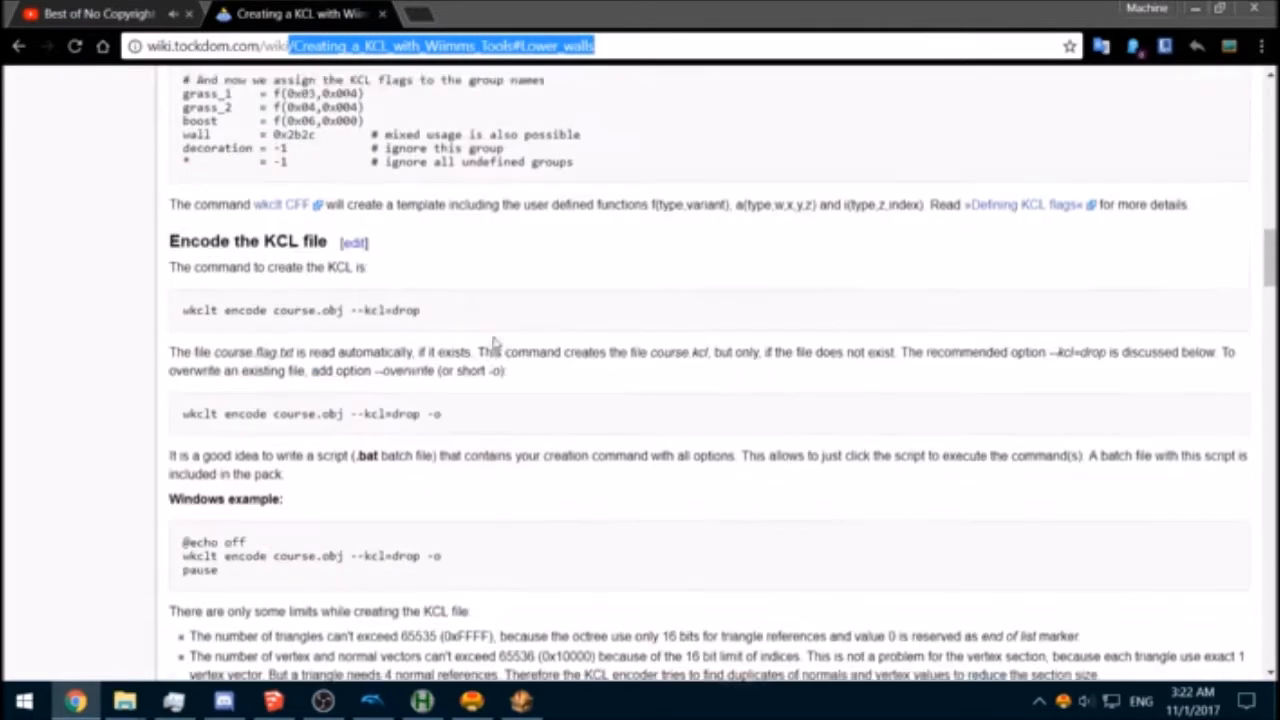
{"action": "scroll", "coordinate": [525, 361], "scroll_direction": "down", "scroll_amount": 18}
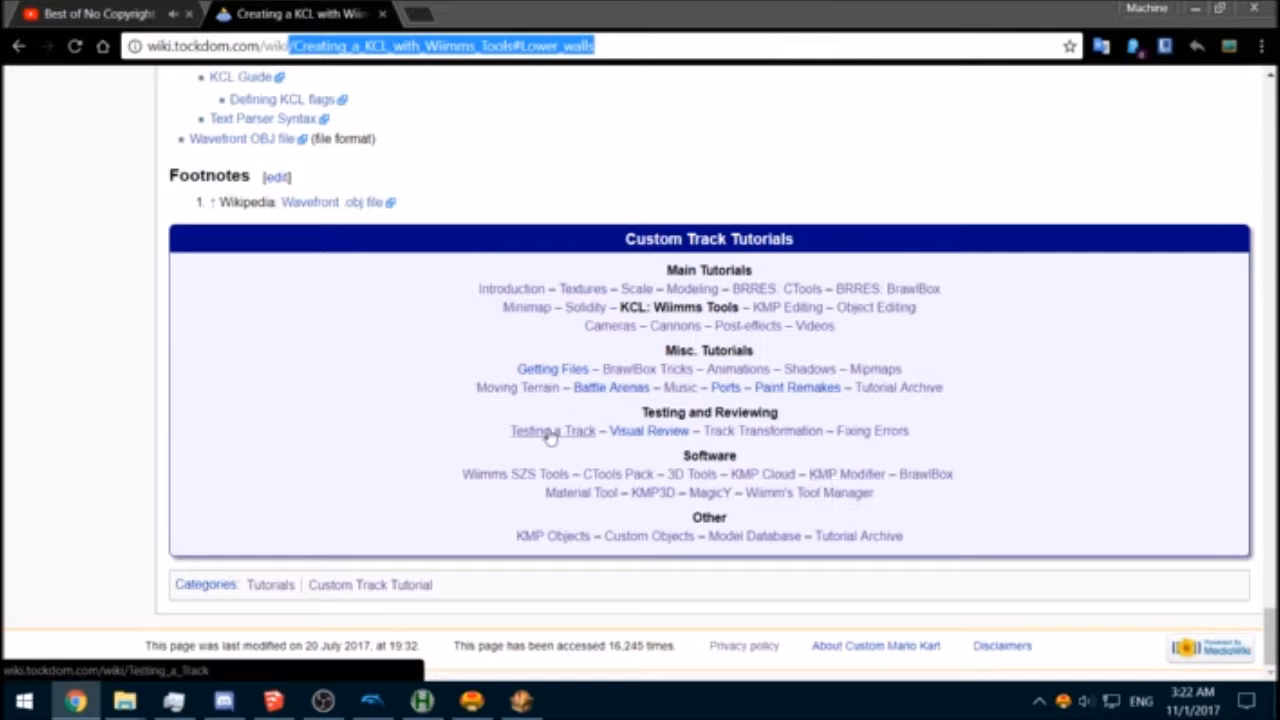
{"action": "left_click", "coordinate": [774, 313]}
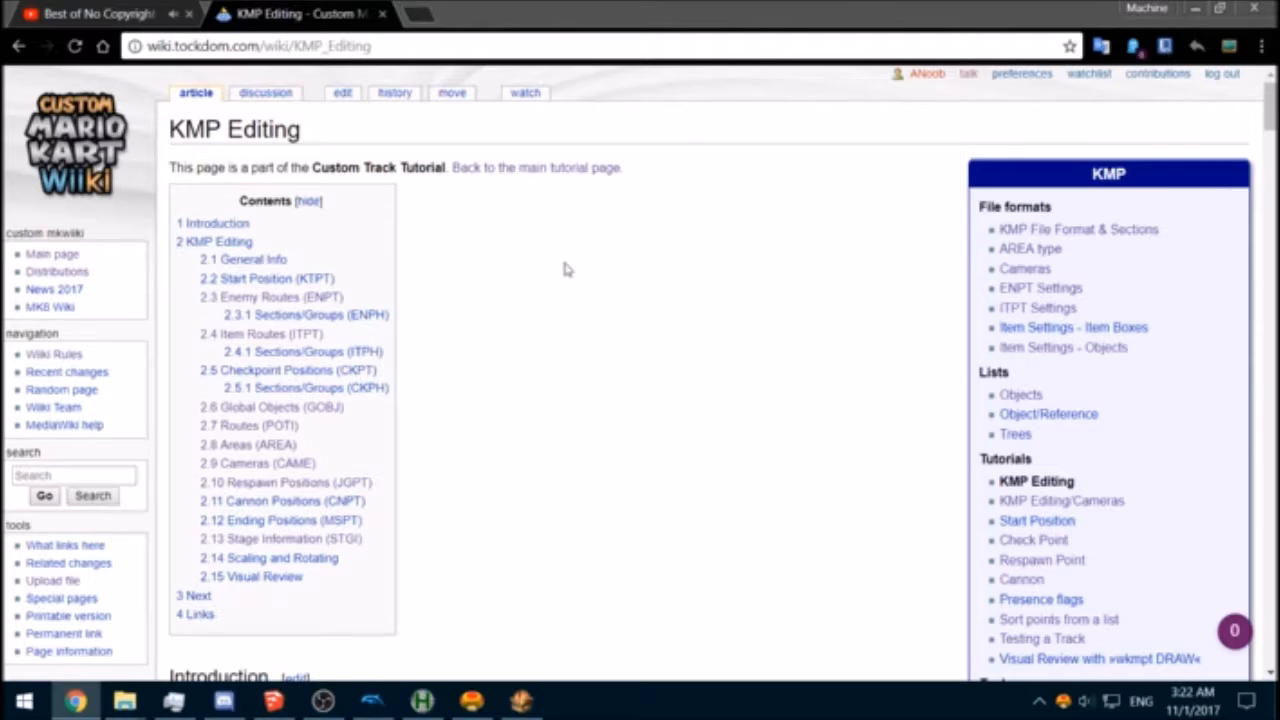
Step: Read the KMP Editing tutorial's introduction and its sections on start position (KTPT), enemy routes (ENPT) and item routes (ITPT)
{"action": "scroll", "coordinate": [565, 269], "scroll_direction": "down", "scroll_amount": 2}
{"action": "scroll", "coordinate": [565, 268], "scroll_direction": "down", "scroll_amount": 20}
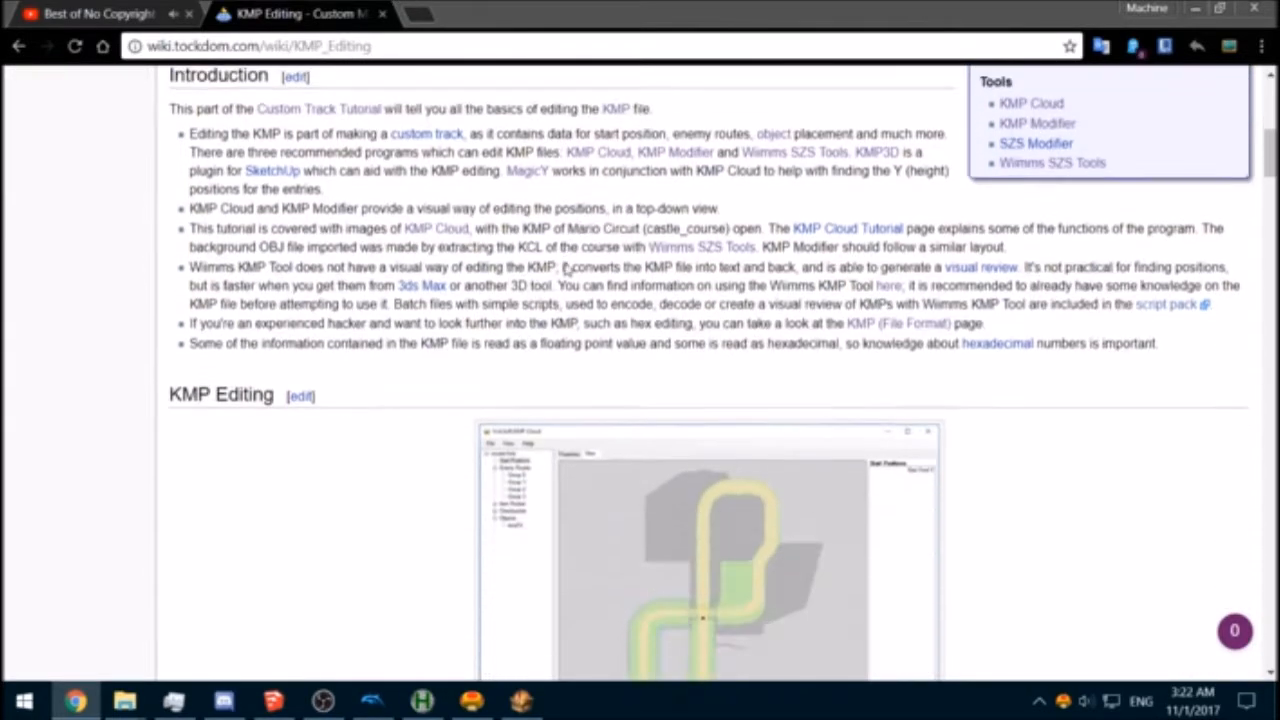
{"action": "scroll", "coordinate": [565, 265], "scroll_direction": "down", "scroll_amount": 6}
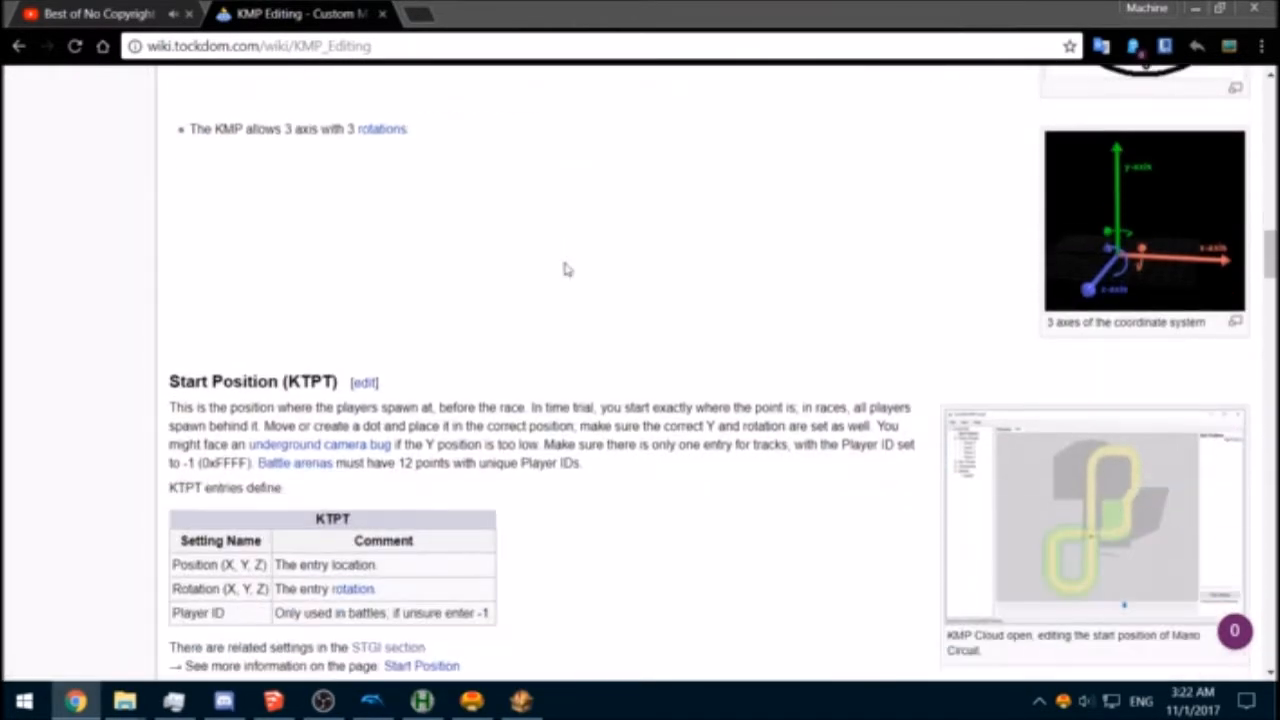
{"action": "scroll", "coordinate": [470, 245], "scroll_direction": "up", "scroll_amount": 3}
{"action": "scroll", "coordinate": [455, 265], "scroll_direction": "down", "scroll_amount": 1}
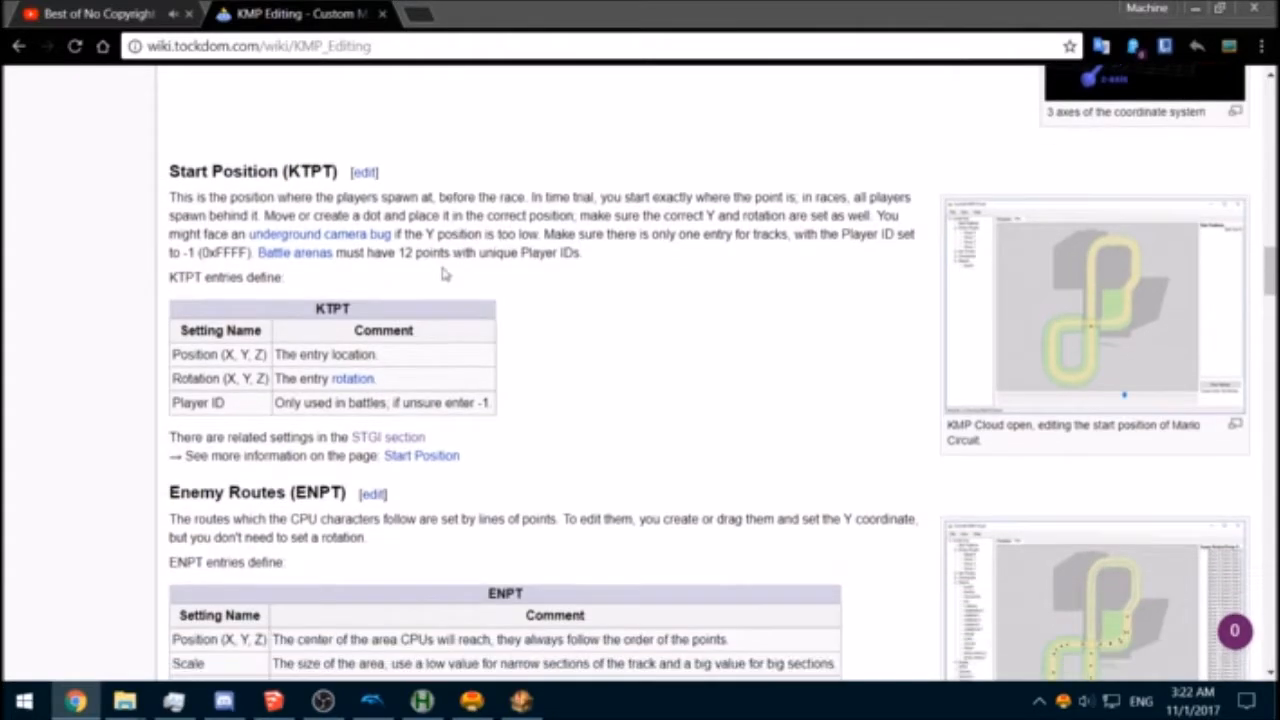
{"action": "scroll", "coordinate": [476, 319], "scroll_direction": "down", "scroll_amount": 3}
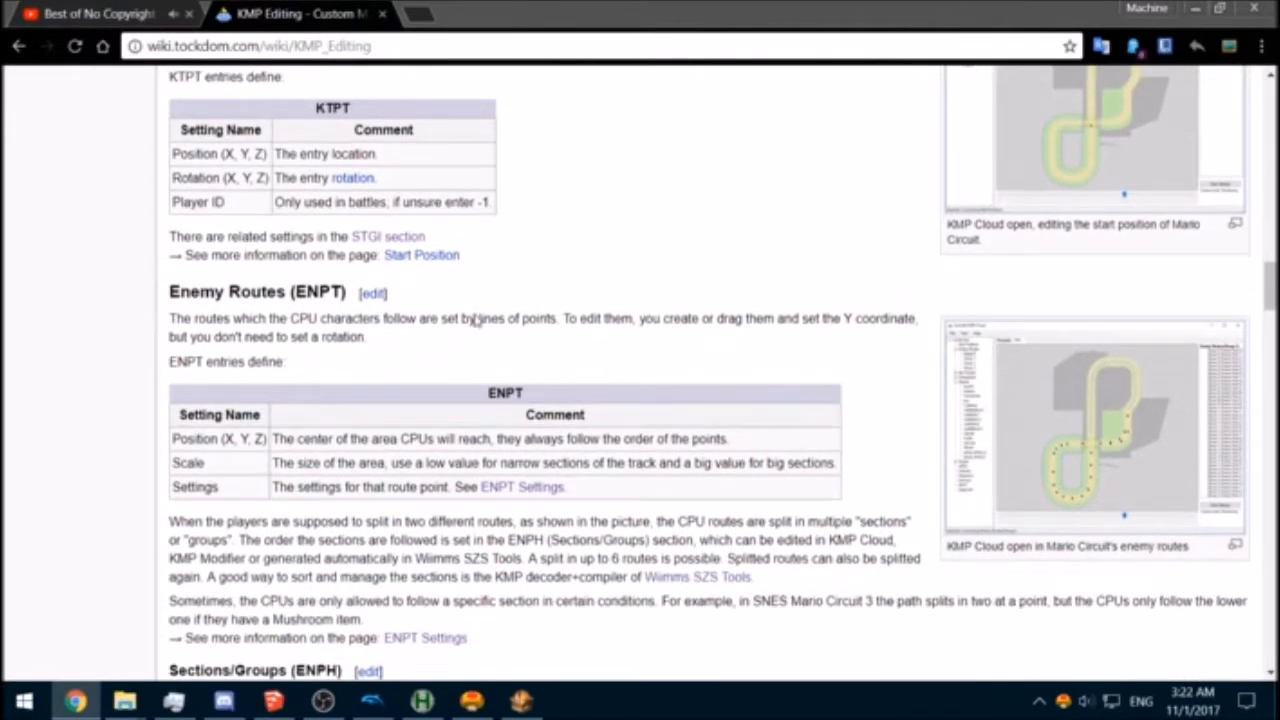
{"action": "scroll", "coordinate": [476, 319], "scroll_direction": "down", "scroll_amount": 4}
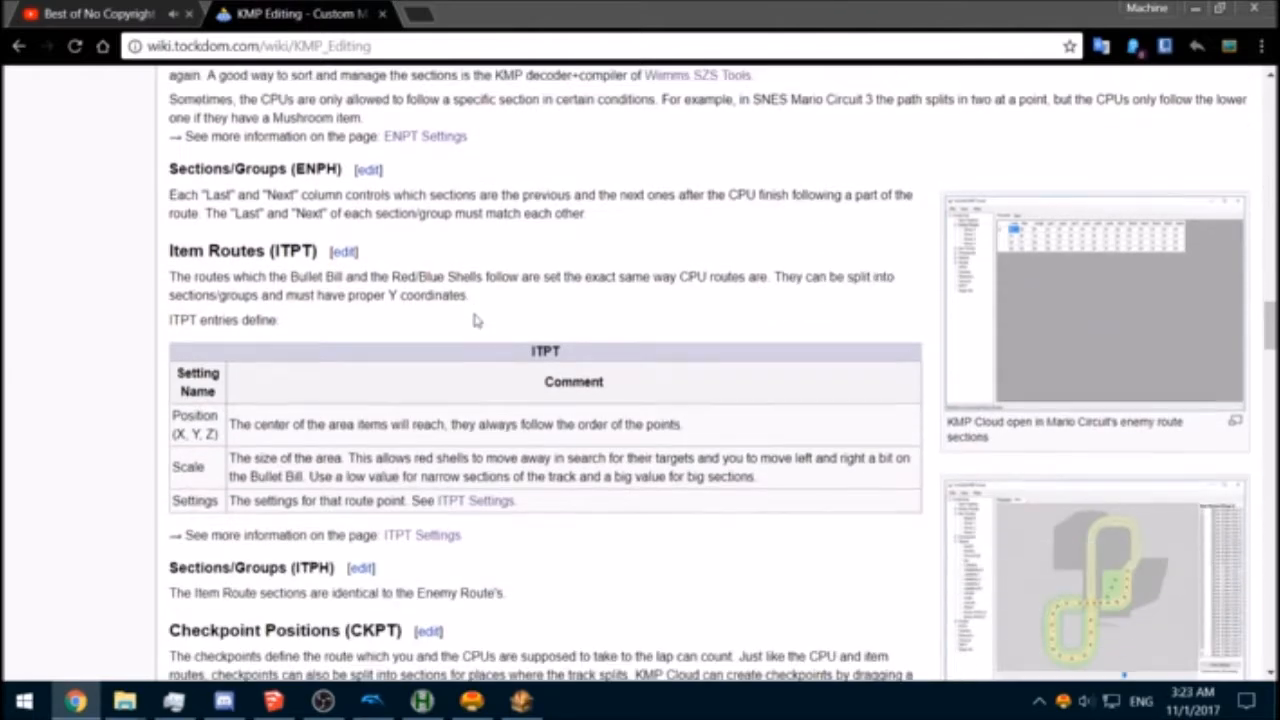
{"action": "scroll", "coordinate": [476, 319], "scroll_direction": "down", "scroll_amount": 5}
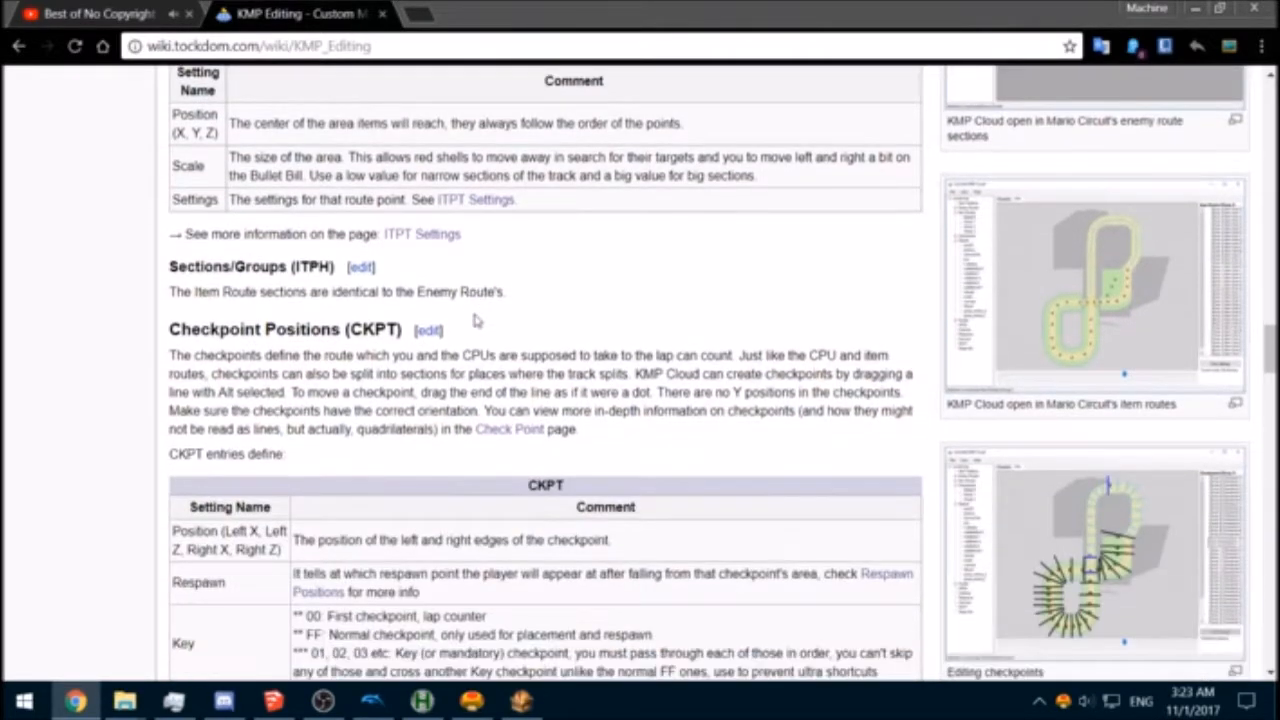
Step: Read the checkpoint placement and respawn hints, followed by the global objects (GOBJ), routes (POTI) and areas (AREA) sections
{"action": "scroll", "coordinate": [476, 319], "scroll_direction": "down", "scroll_amount": 3}
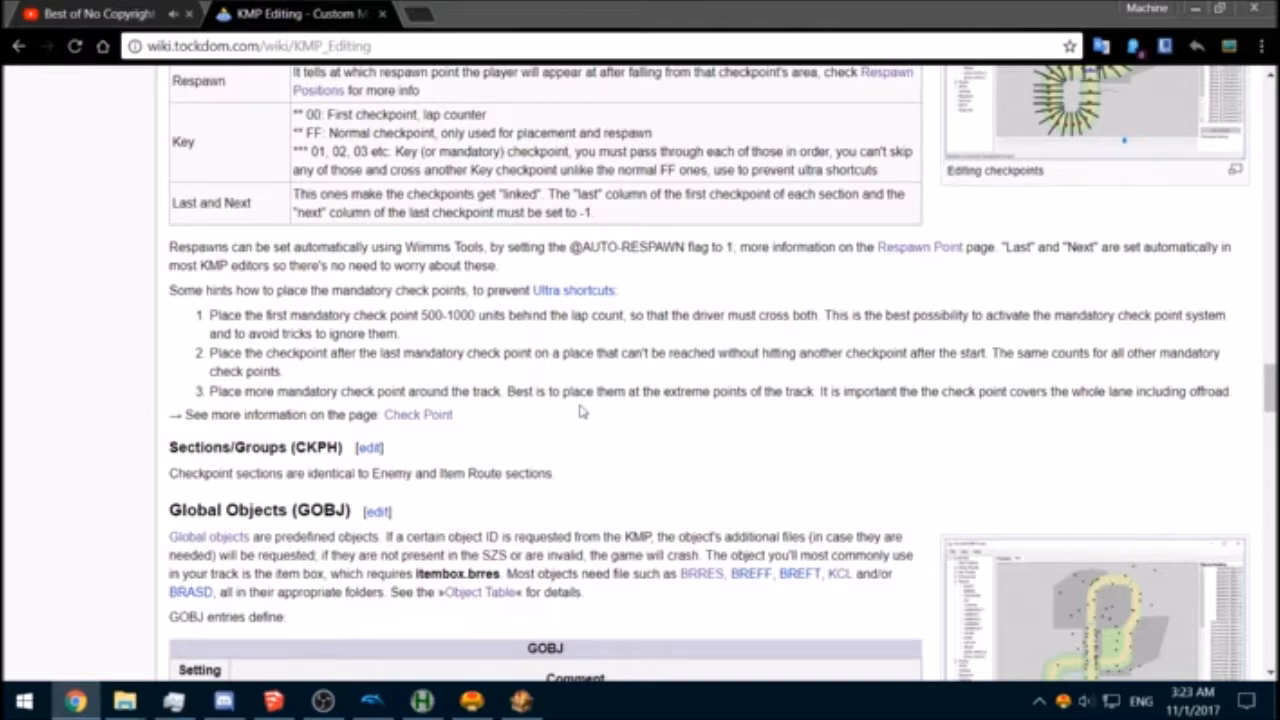
{"action": "left_click_drag", "start_coordinate": [253, 262], "coordinate": [171, 247]}
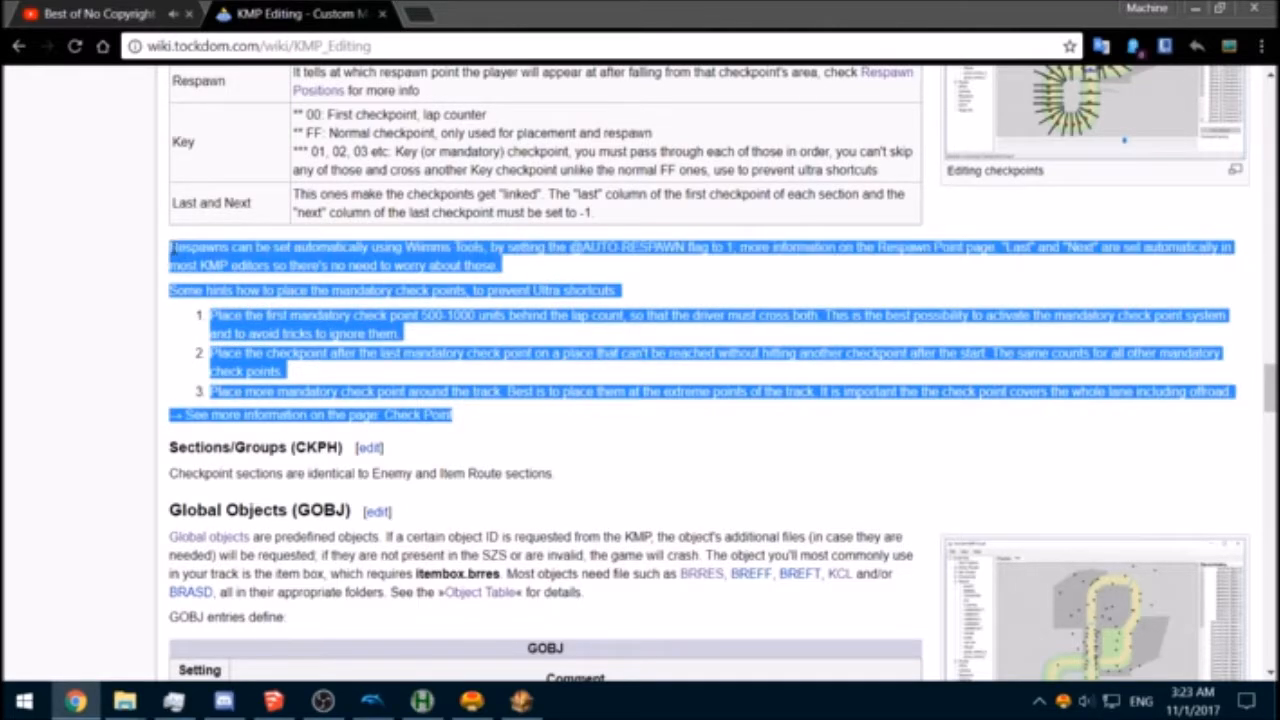
{"action": "left_click", "coordinate": [250, 285]}
{"action": "scroll", "coordinate": [285, 315], "scroll_direction": "down", "scroll_amount": 3}
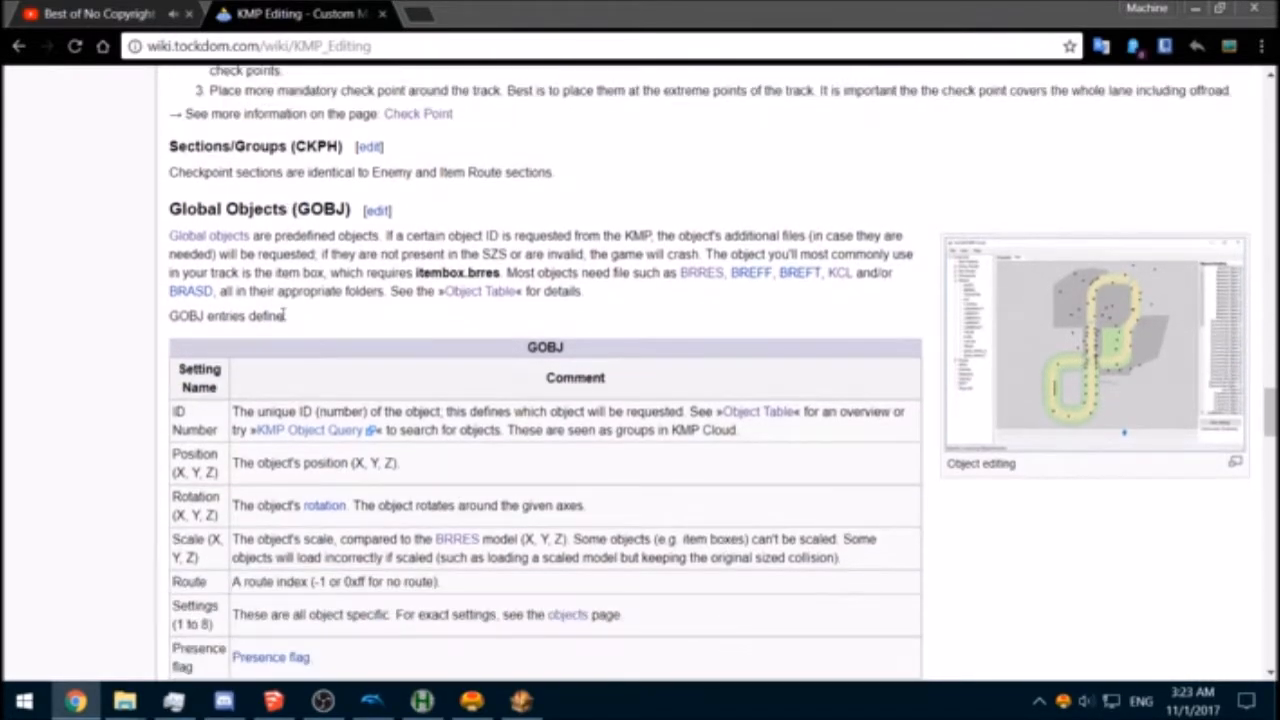
{"action": "scroll", "coordinate": [285, 315], "scroll_direction": "down", "scroll_amount": 6}
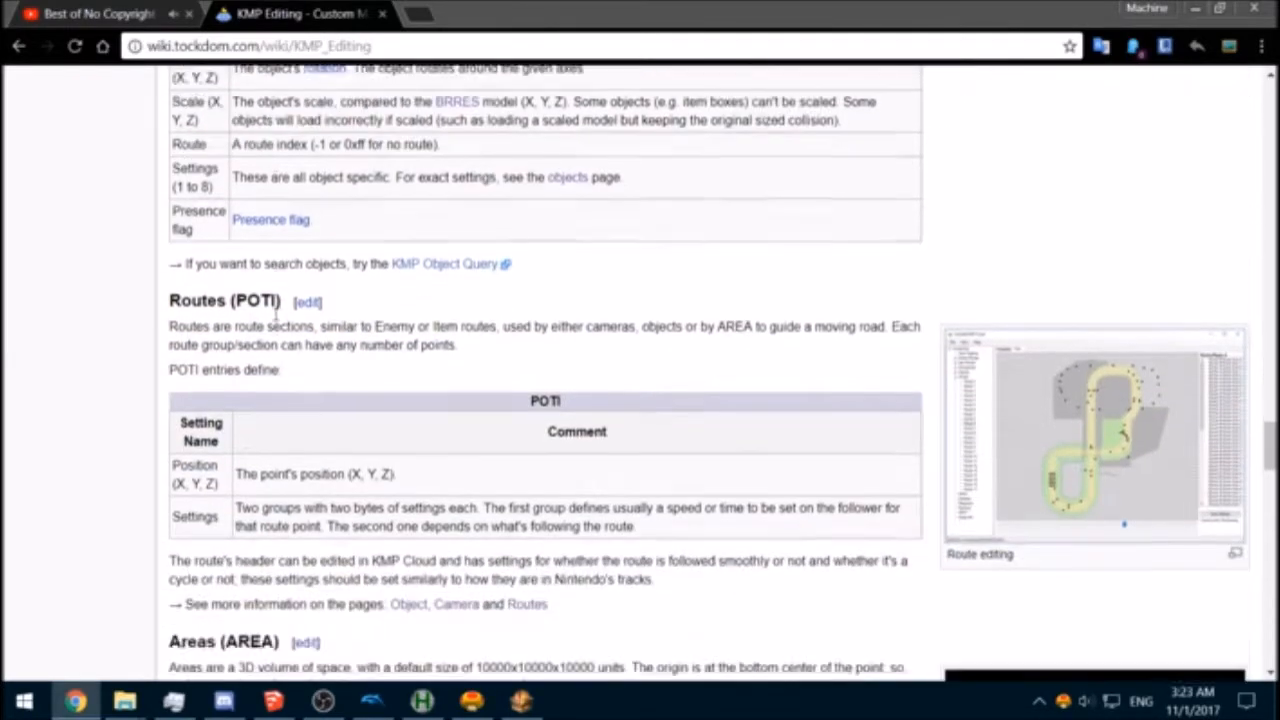
{"action": "scroll", "coordinate": [275, 315], "scroll_direction": "down", "scroll_amount": 2}
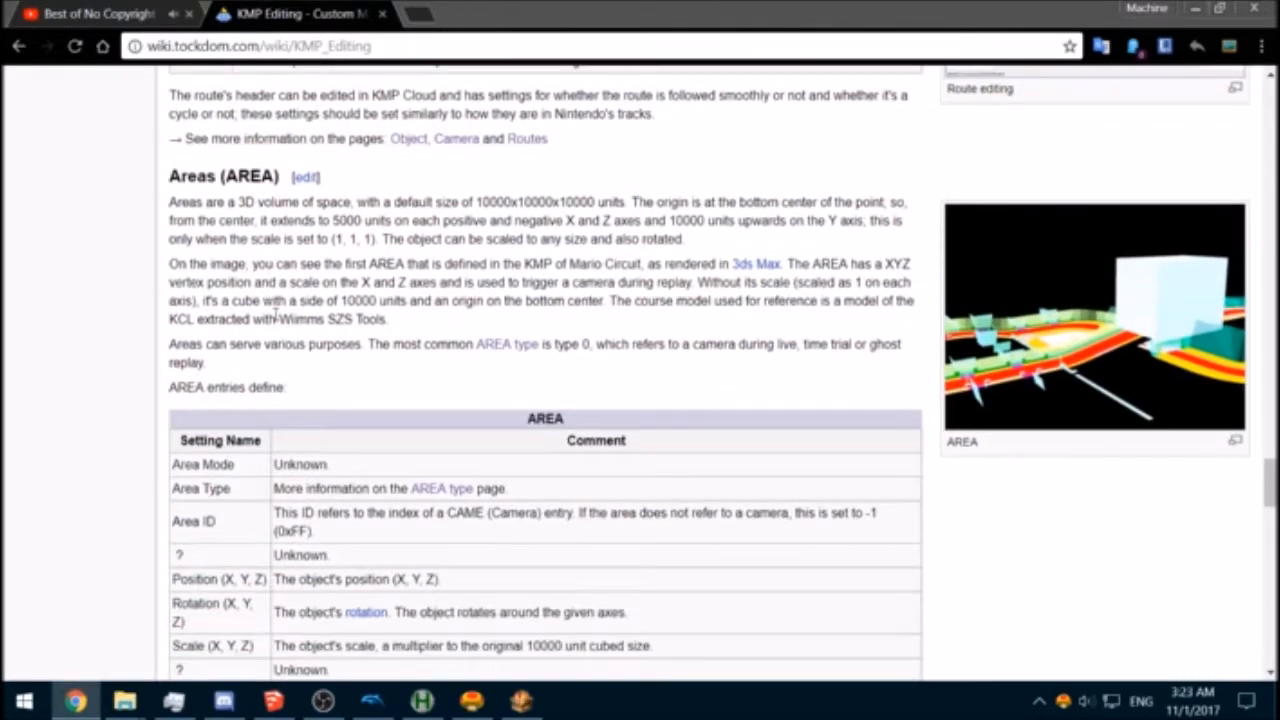
Step: Return to the KTPT section and review the point types again, from enemy and item routes through checkpoints, objects, routes and areas
{"action": "scroll", "coordinate": [300, 310], "scroll_direction": "up", "scroll_amount": 13}
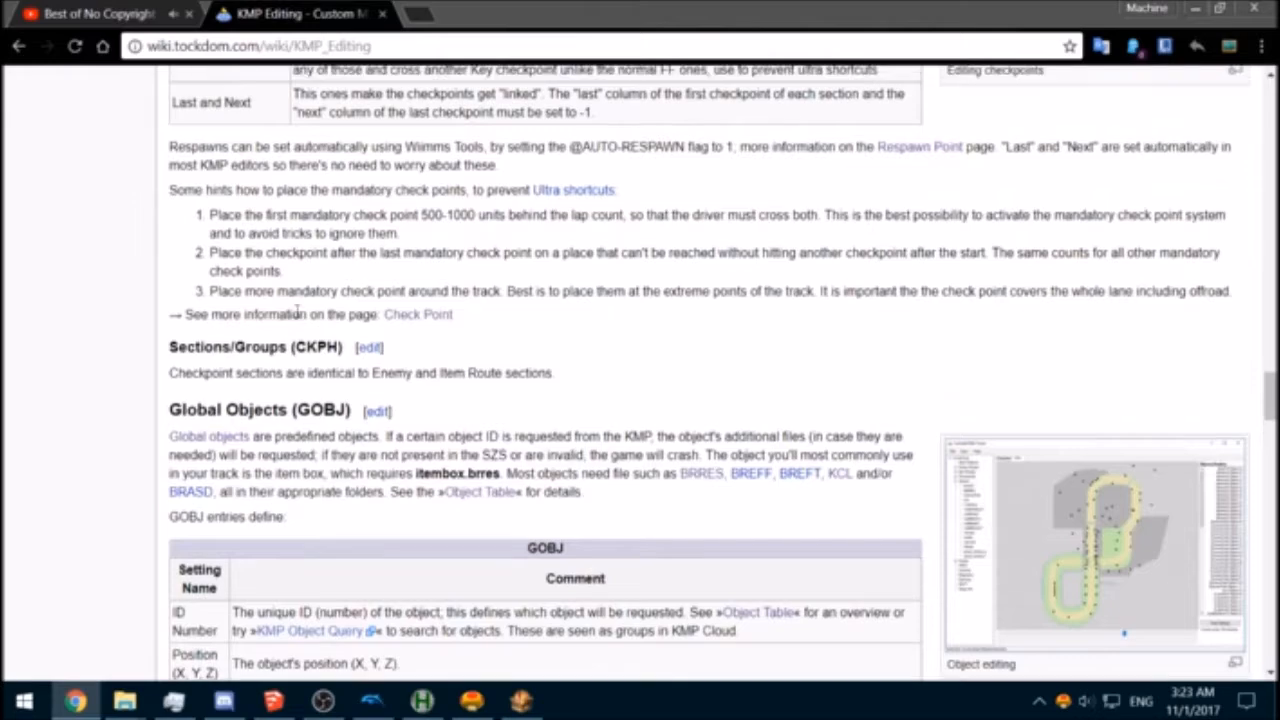
{"action": "scroll", "coordinate": [296, 310], "scroll_direction": "up", "scroll_amount": 11}
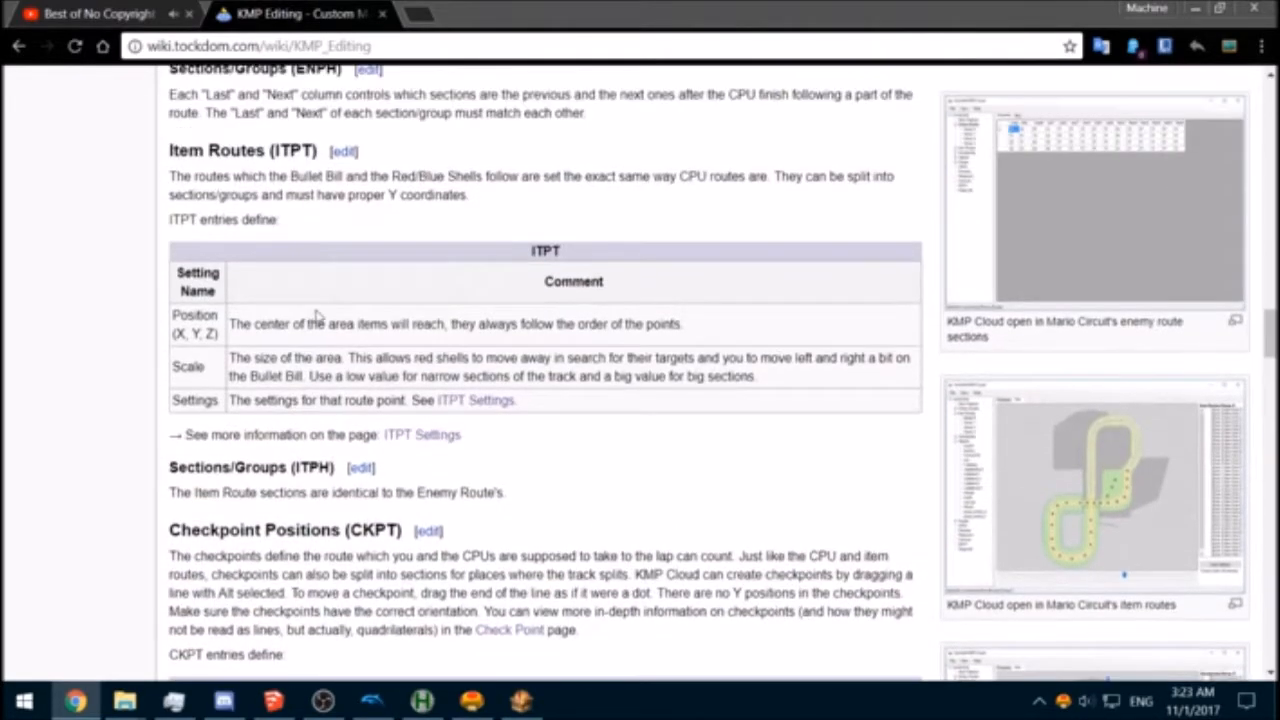
{"action": "scroll", "coordinate": [343, 311], "scroll_direction": "down", "scroll_amount": 3}
{"action": "scroll", "coordinate": [330, 325], "scroll_direction": "up", "scroll_amount": 6}
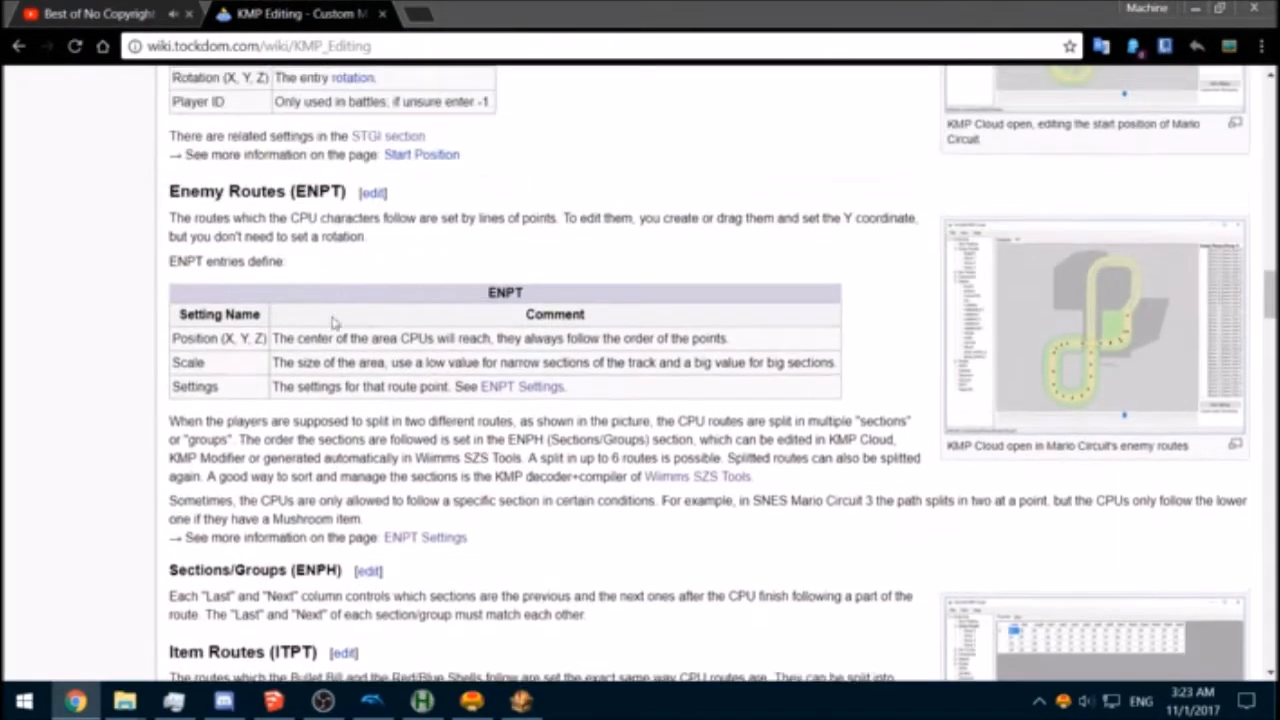
{"action": "scroll", "coordinate": [345, 340], "scroll_direction": "up", "scroll_amount": 3}
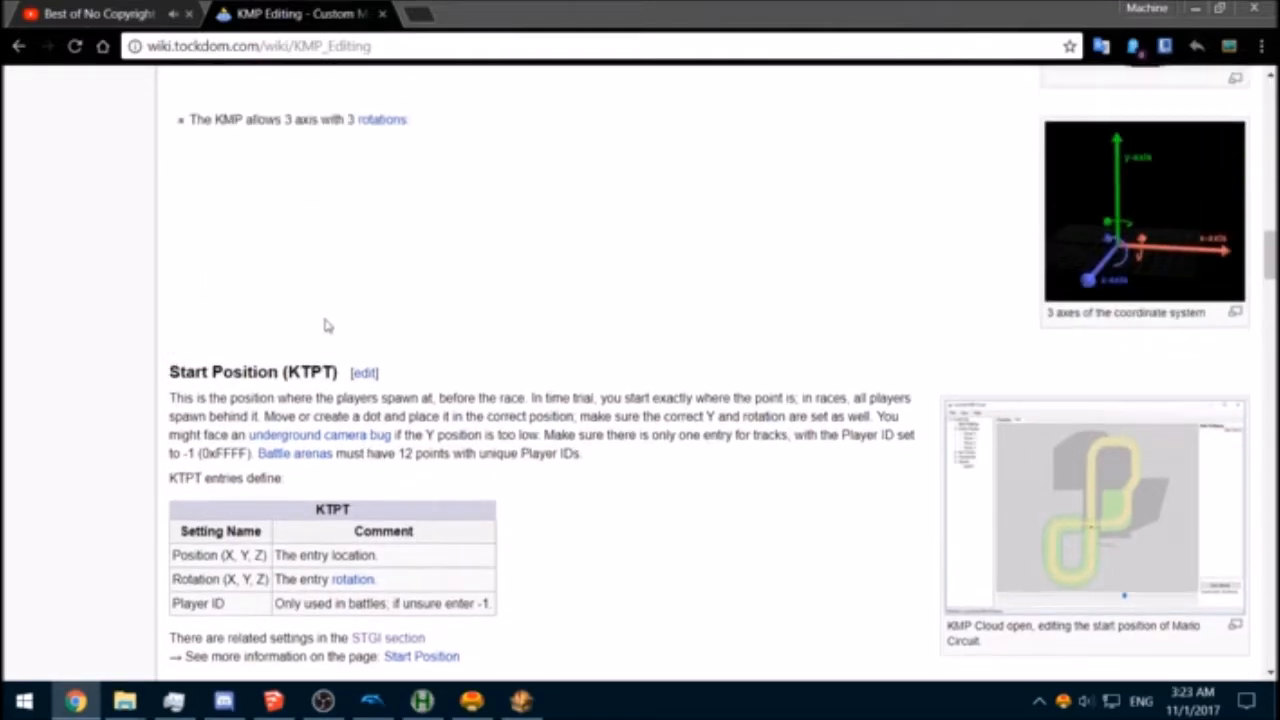
{"action": "scroll", "coordinate": [325, 320], "scroll_direction": "down", "scroll_amount": 12}
{"action": "scroll", "coordinate": [325, 317], "scroll_direction": "up", "scroll_amount": 3}
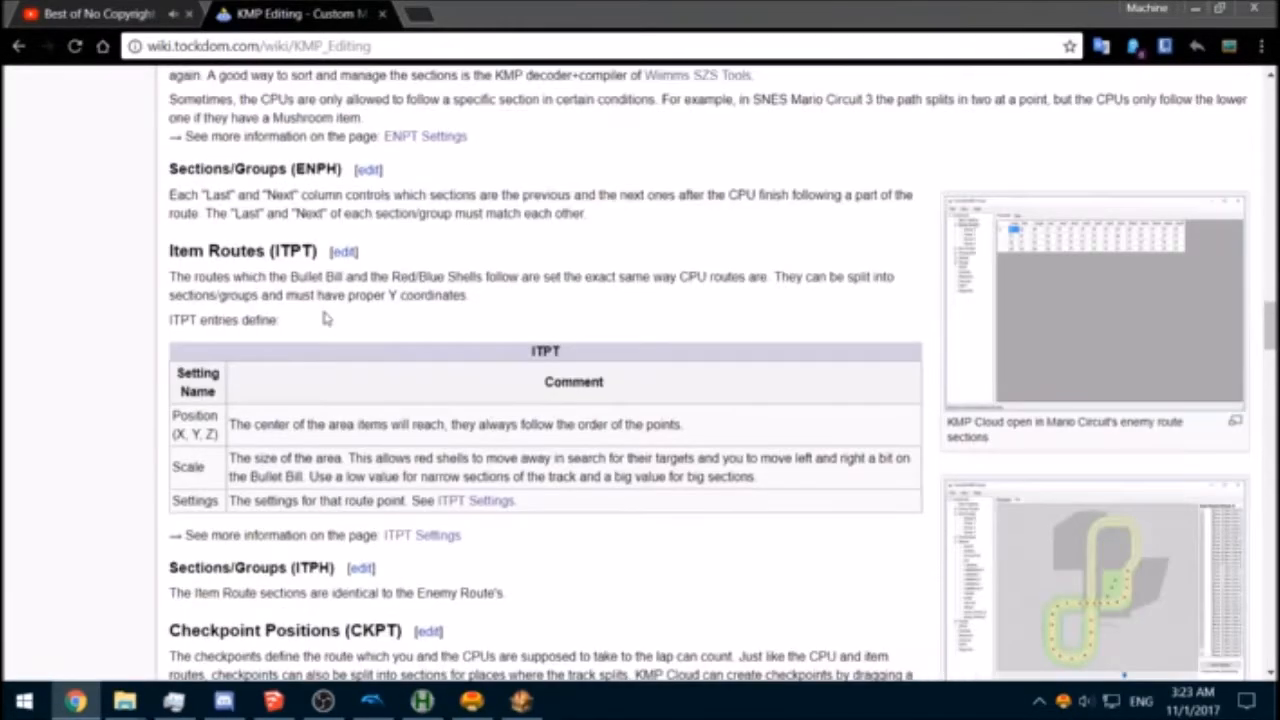
{"action": "scroll", "coordinate": [236, 276], "scroll_direction": "down", "scroll_amount": 8}
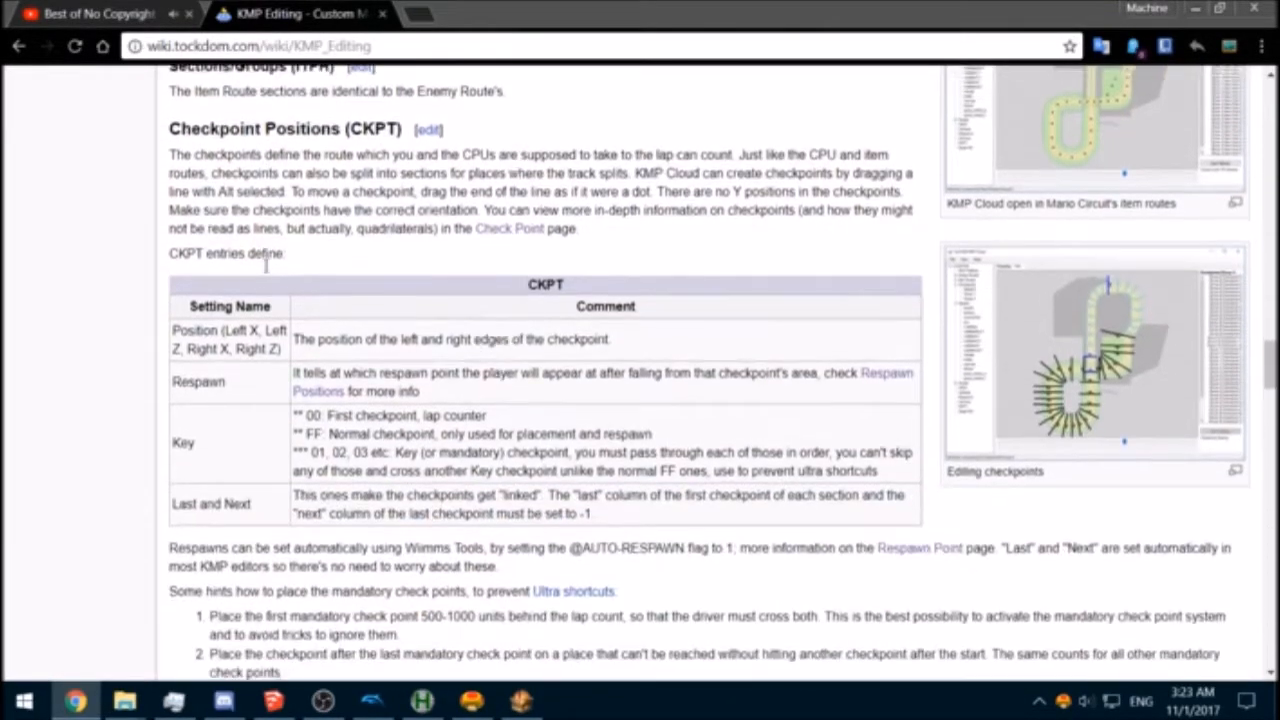
{"action": "scroll", "coordinate": [266, 272], "scroll_direction": "down", "scroll_amount": 6}
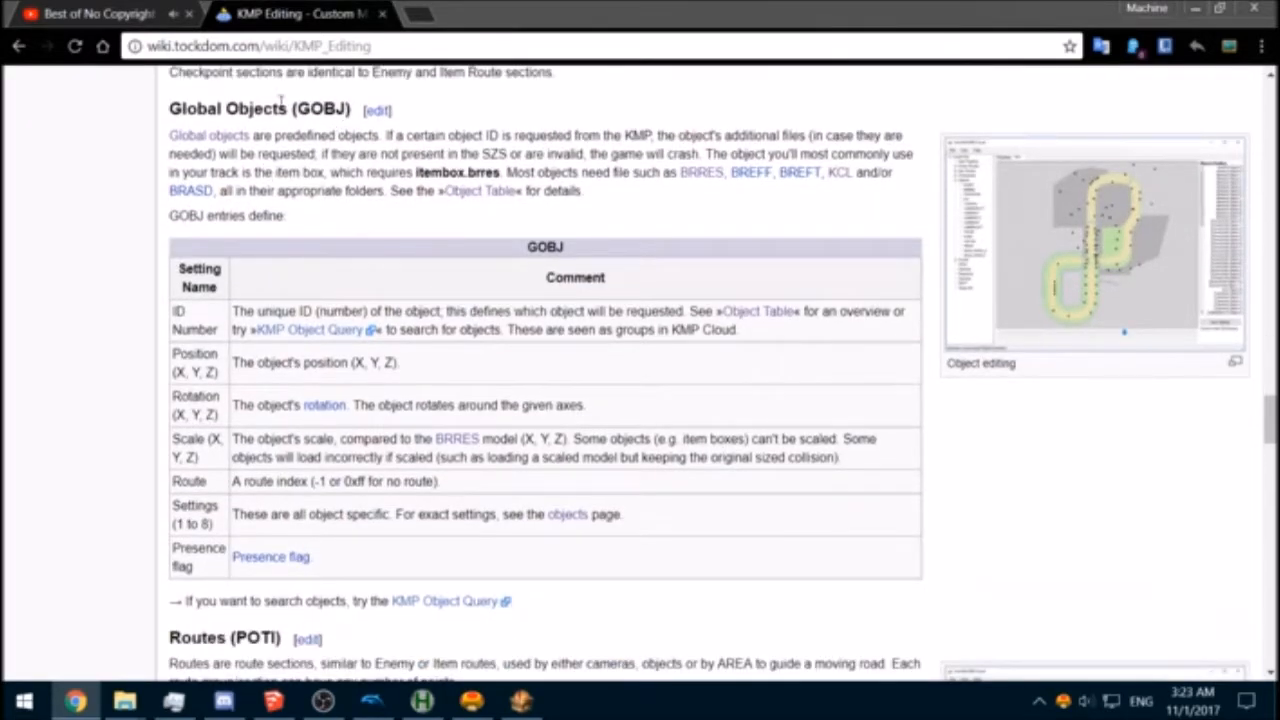
{"action": "scroll", "coordinate": [479, 131], "scroll_direction": "down", "scroll_amount": 5}
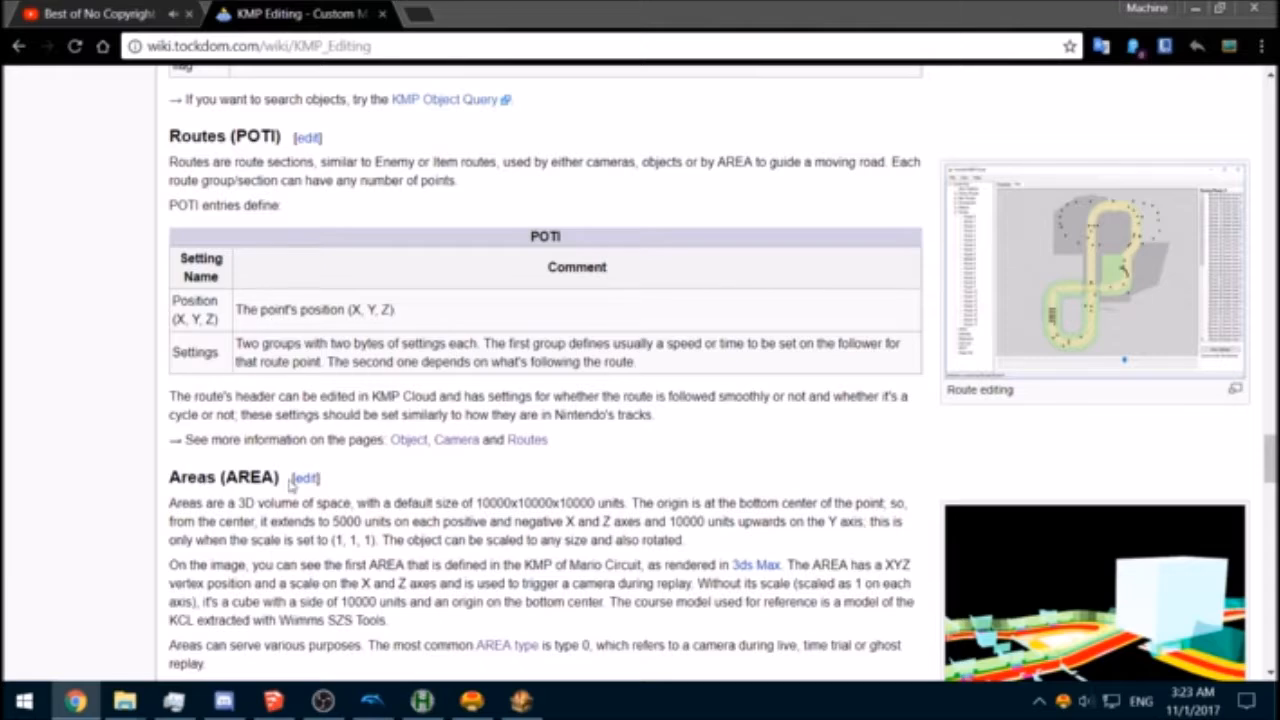
Step: Read the KMP Editing sections on areas, cameras (CAME), respawn (JGPT), cannon (CNPT) and ending (MSPT) positions, and stage information (STGI)
{"action": "scroll", "coordinate": [289, 484], "scroll_direction": "down", "scroll_amount": 9}
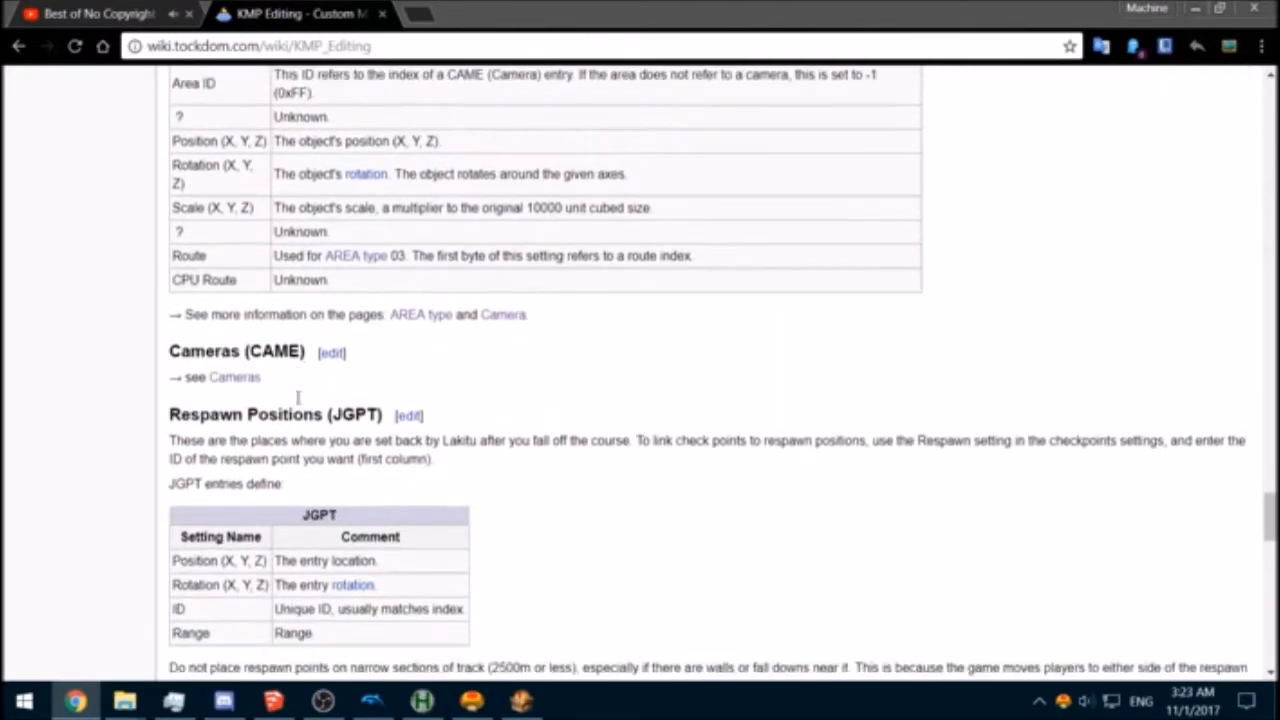
{"action": "scroll", "coordinate": [250, 350], "scroll_direction": "down", "scroll_amount": 1}
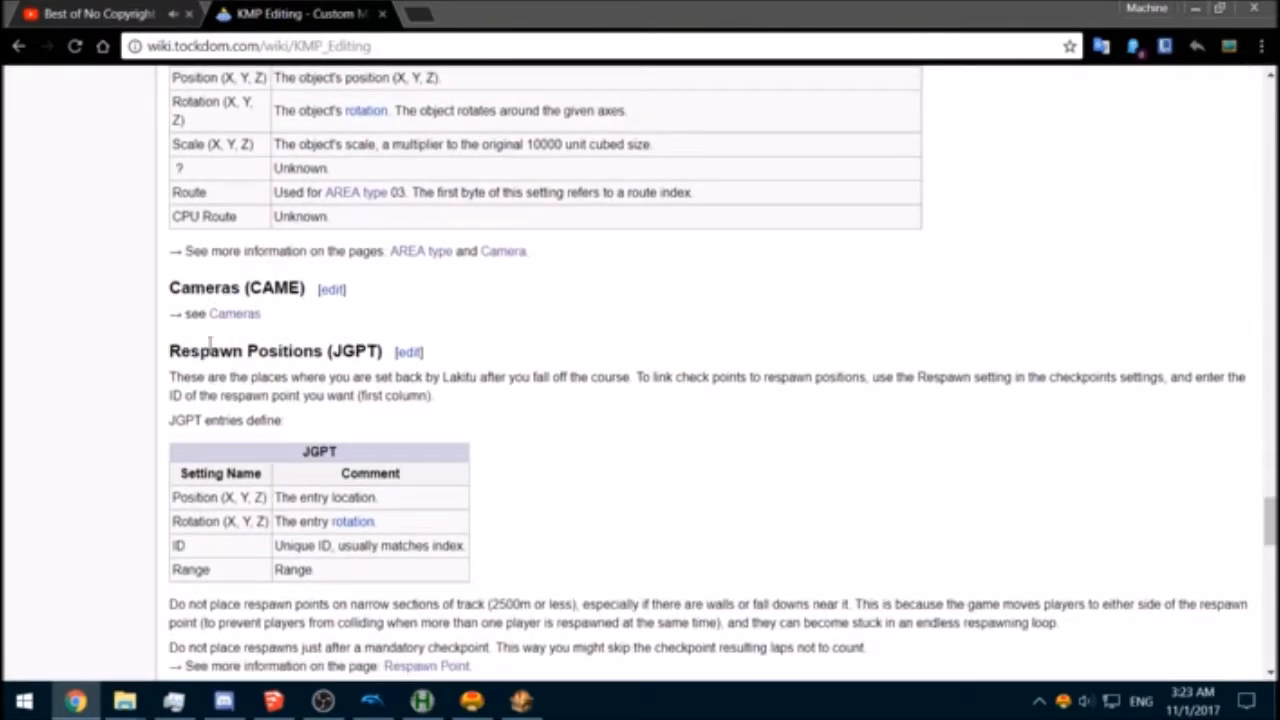
{"action": "scroll", "coordinate": [359, 343], "scroll_direction": "down", "scroll_amount": 5}
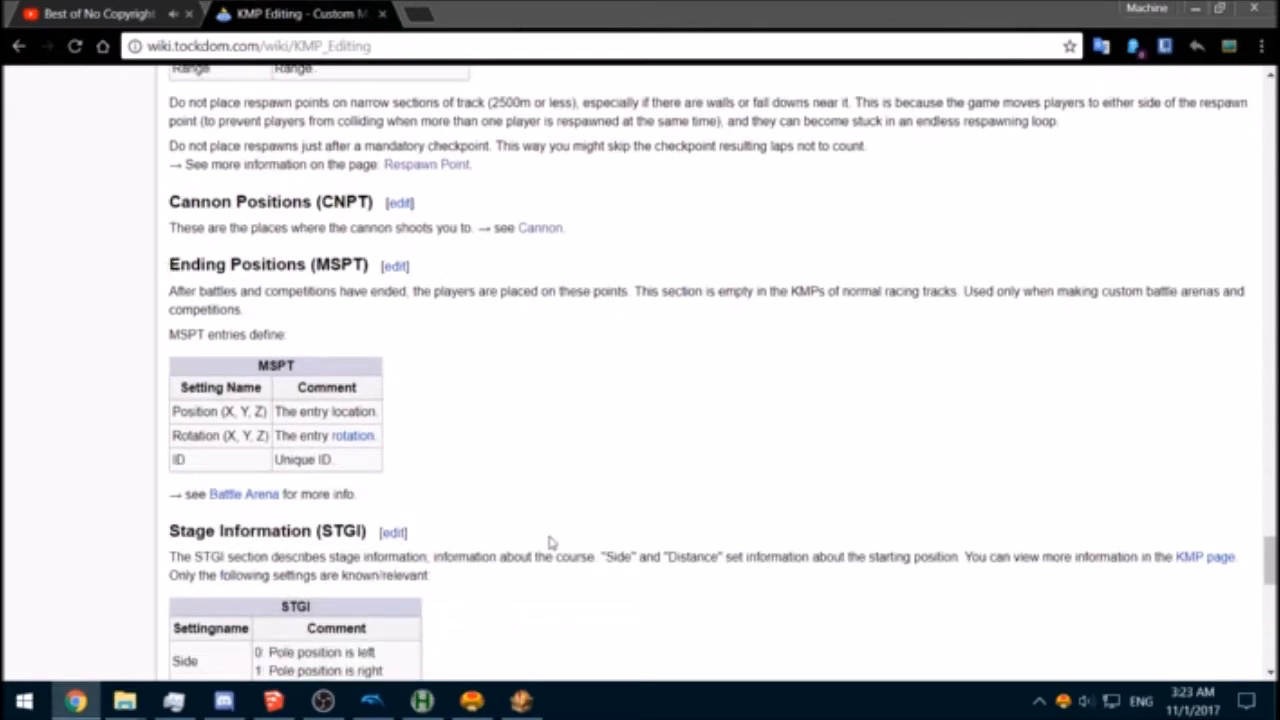
Step: Switch to SketchUp and examine the ENPT points placed around the ring-shaped track
{"action": "left_click", "coordinate": [274, 701]}
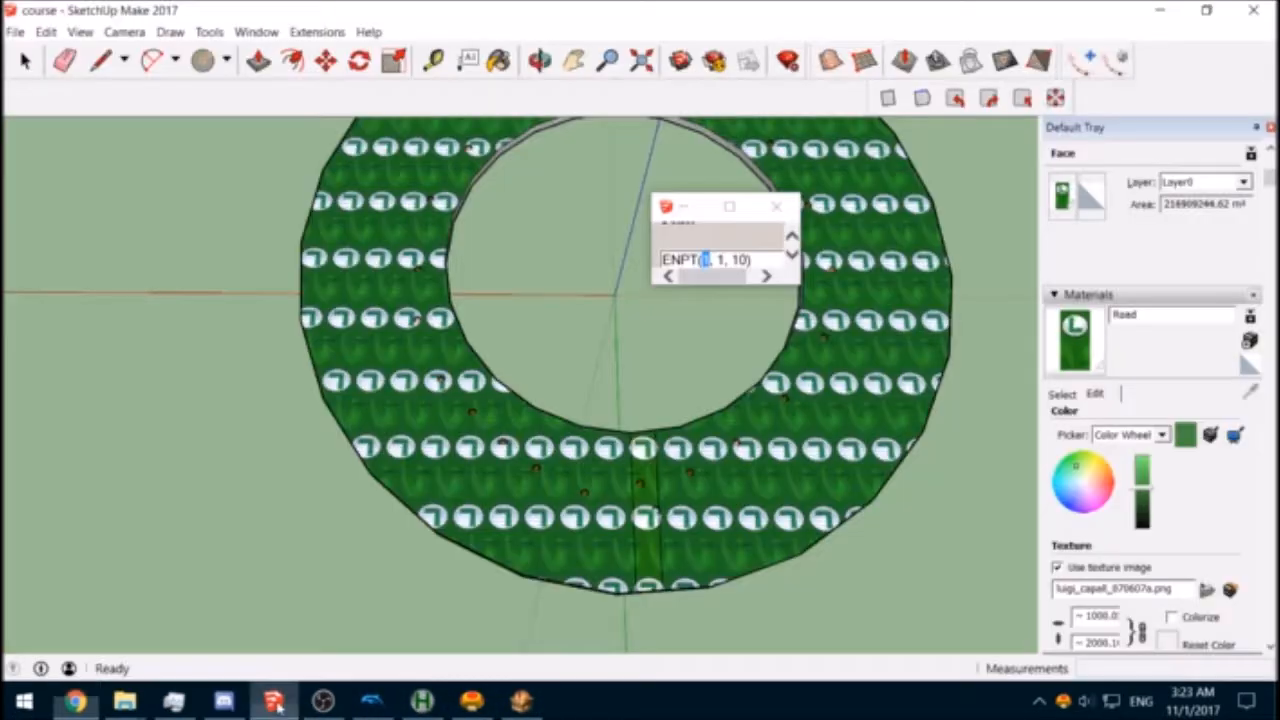
{"action": "scroll", "coordinate": [480, 460], "scroll_direction": "down", "scroll_amount": 5}
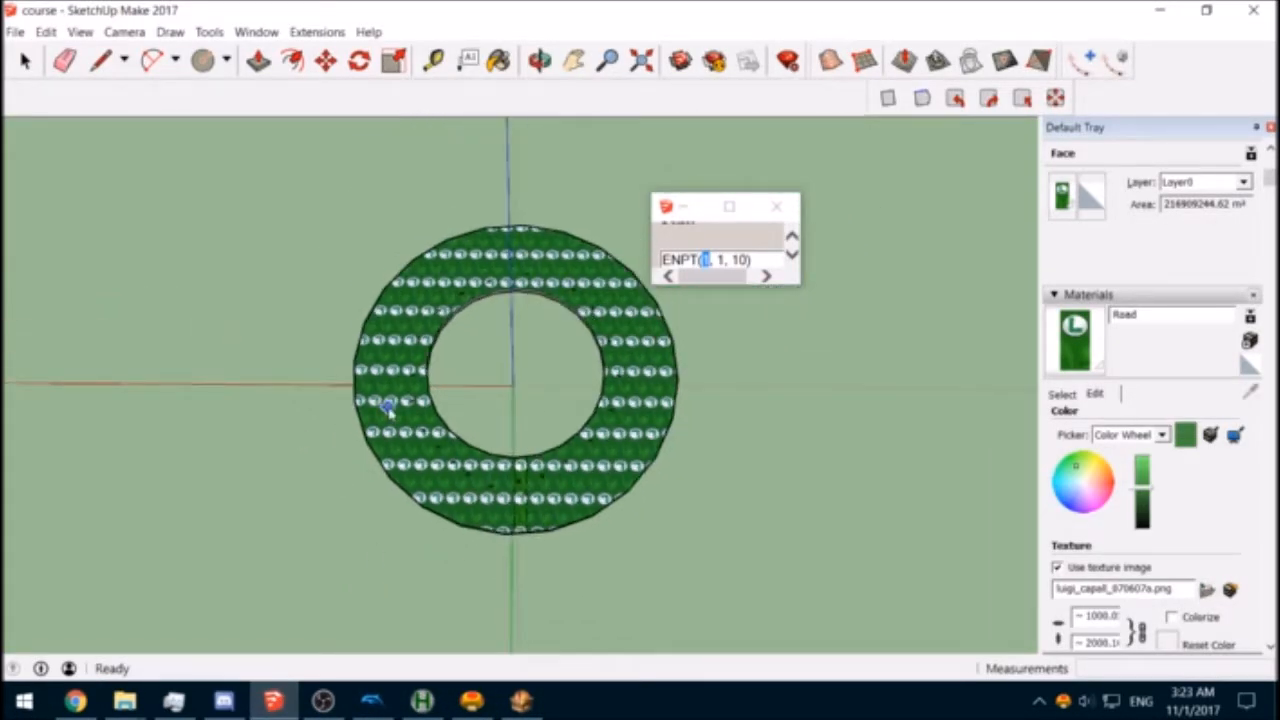
{"action": "scroll", "coordinate": [388, 410], "scroll_direction": "down", "scroll_amount": 2}
{"action": "scroll", "coordinate": [785, 266], "scroll_direction": "up", "scroll_amount": 1}
{"action": "scroll", "coordinate": [560, 350], "scroll_direction": "up", "scroll_amount": 6}
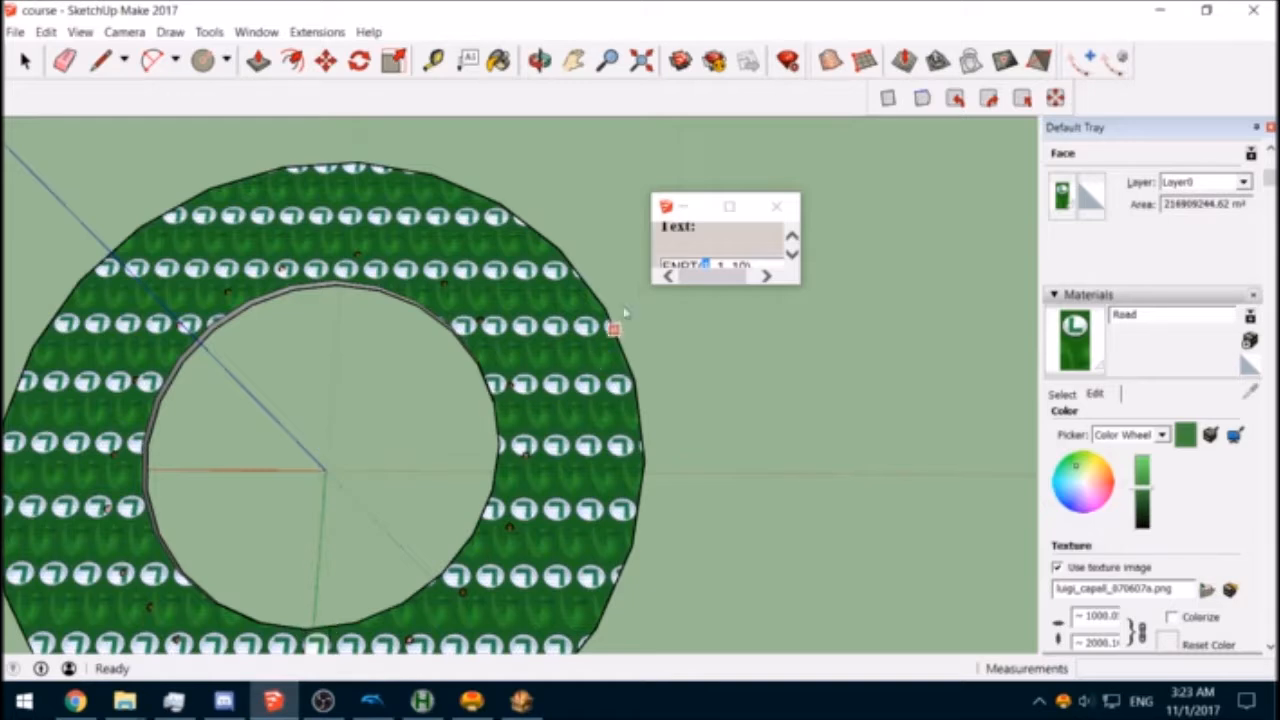
{"action": "scroll", "coordinate": [735, 256], "scroll_direction": "down", "scroll_amount": 1}
{"action": "left_click", "coordinate": [750, 253]}
{"action": "left_click_drag", "start_coordinate": [750, 253], "coordinate": [713, 253]}
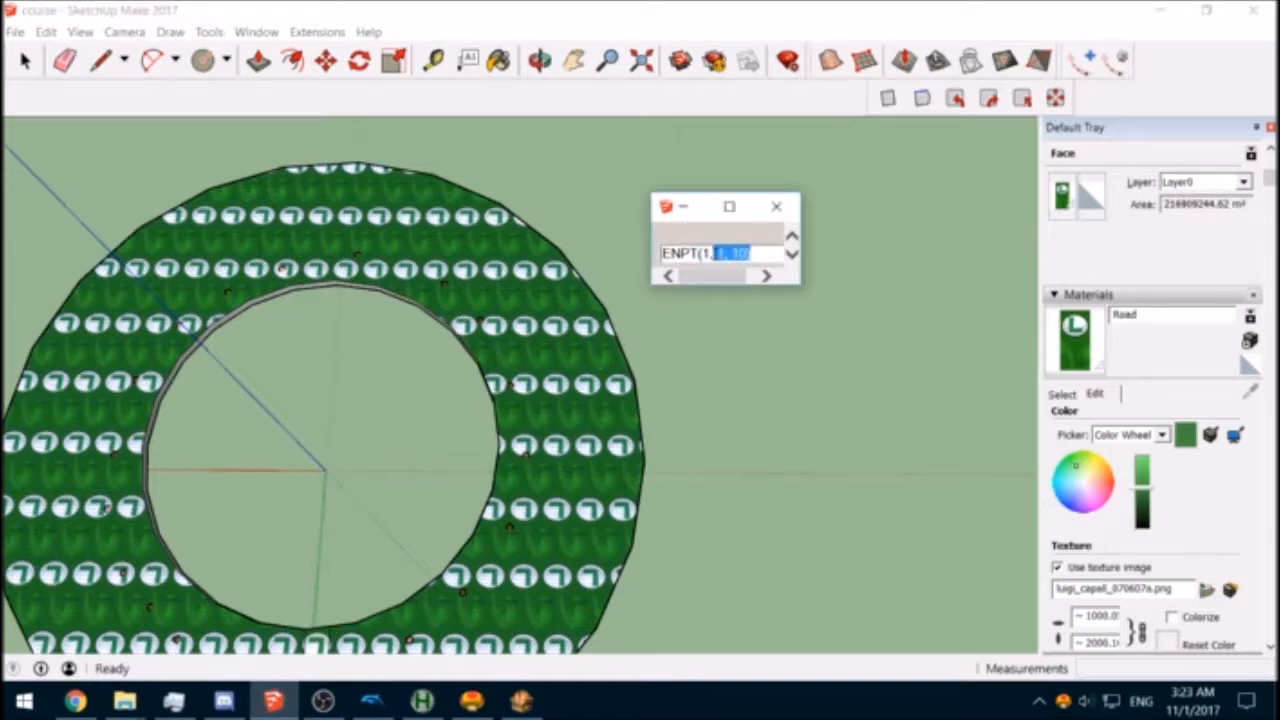
{"action": "scroll", "coordinate": [508, 355], "scroll_direction": "down", "scroll_amount": 5}
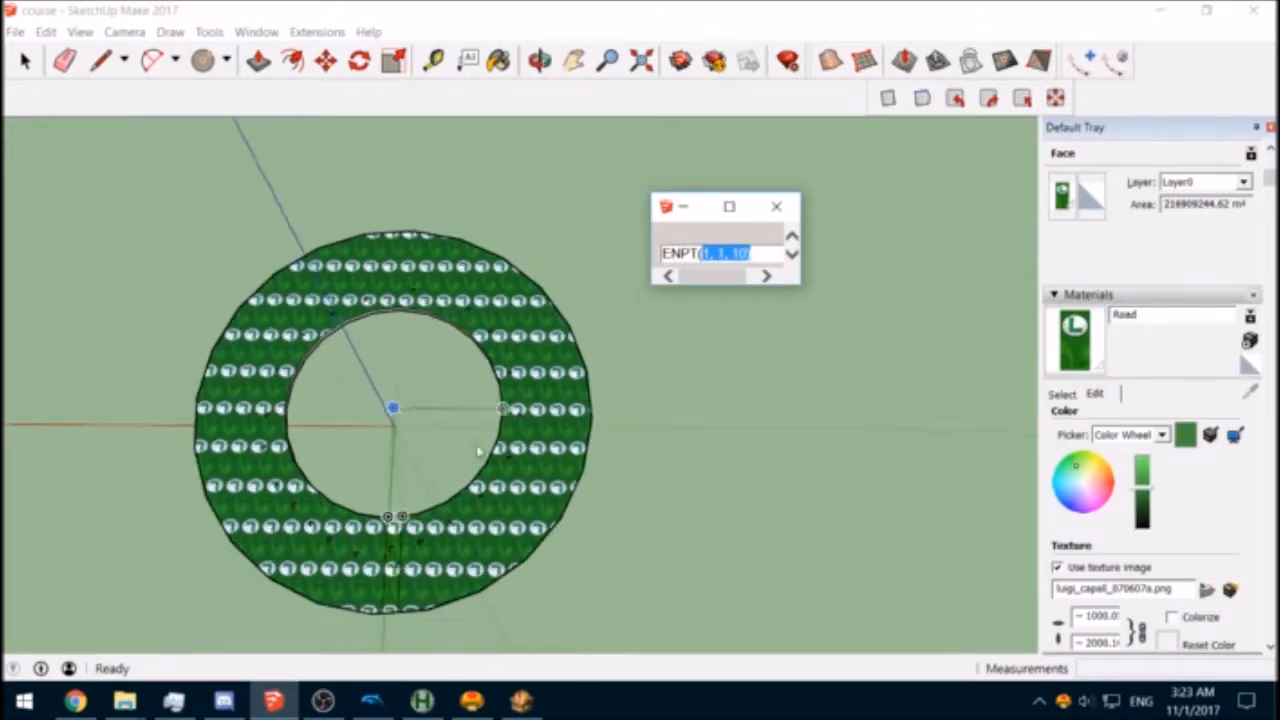
{"action": "scroll", "coordinate": [423, 443], "scroll_direction": "up", "scroll_amount": 3}
{"action": "left_click_drag", "start_coordinate": [770, 256], "coordinate": [616, 256]}
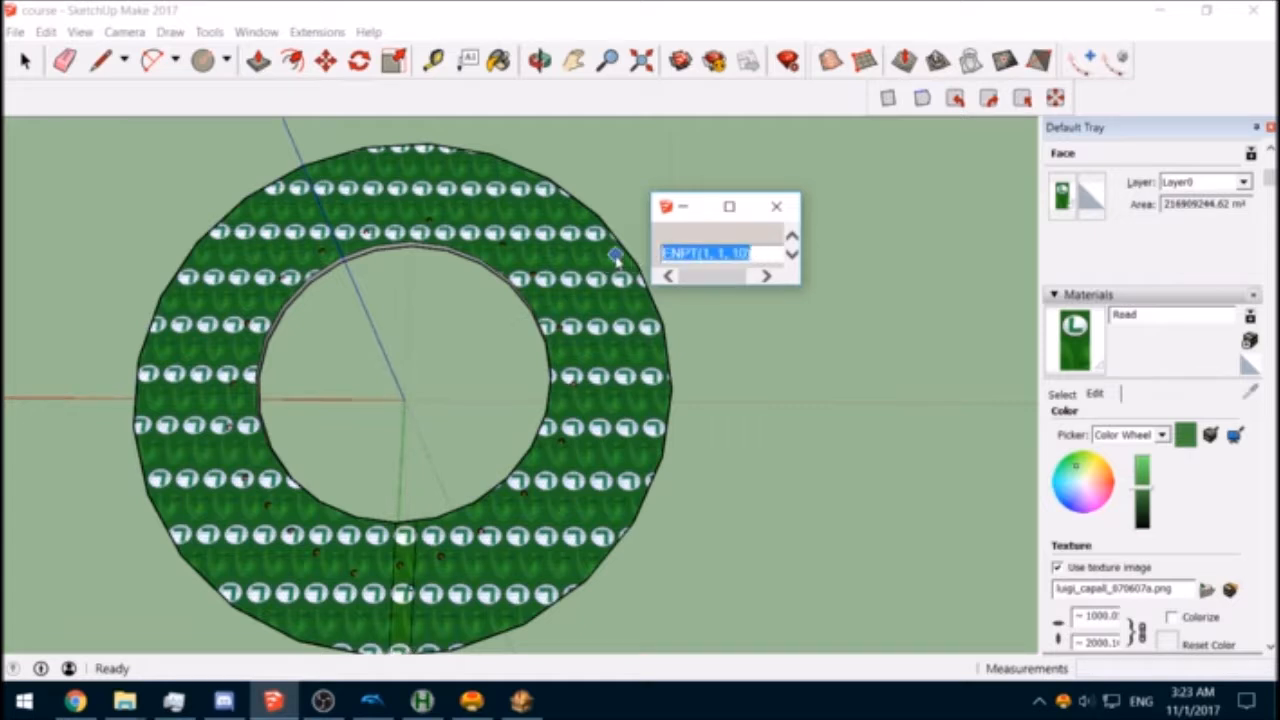
{"action": "type", "text": "CK"}
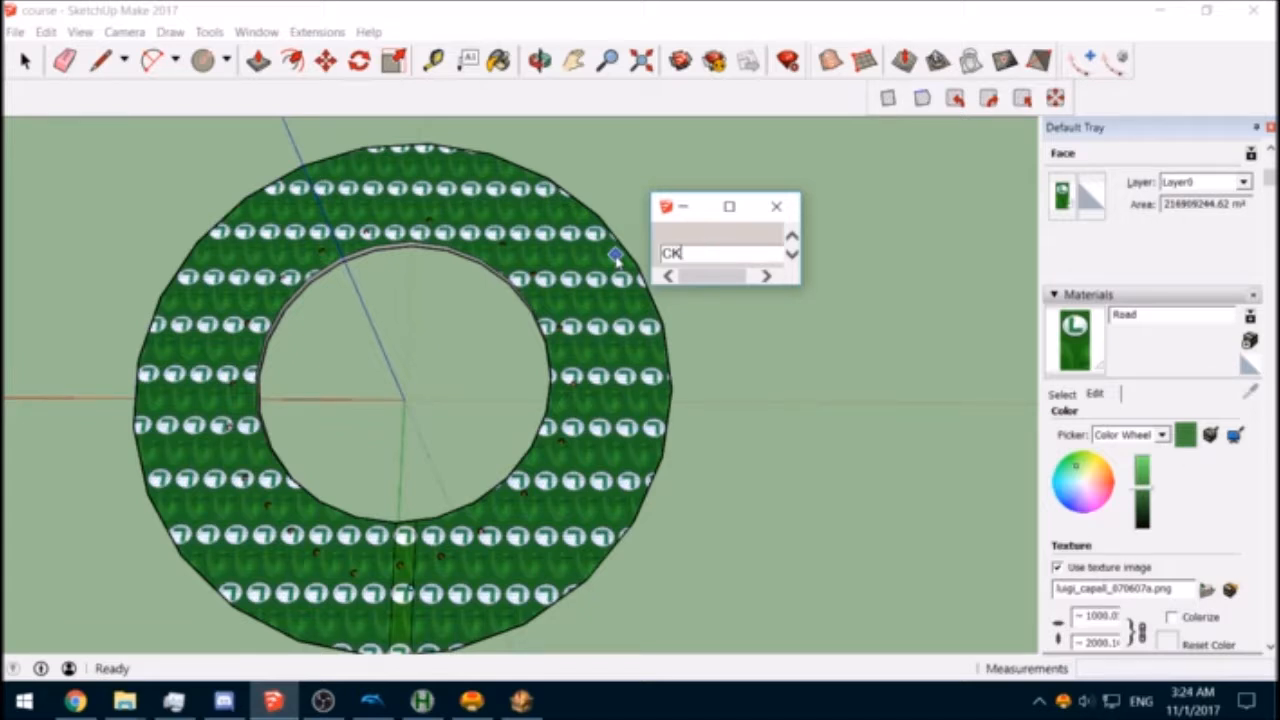
Step: Close the point entry dialog and export the KMP3D coordinates as course.txt to the Tutorial project's kmp folder with 3 laps
{"action": "left_click", "coordinate": [776, 206]}
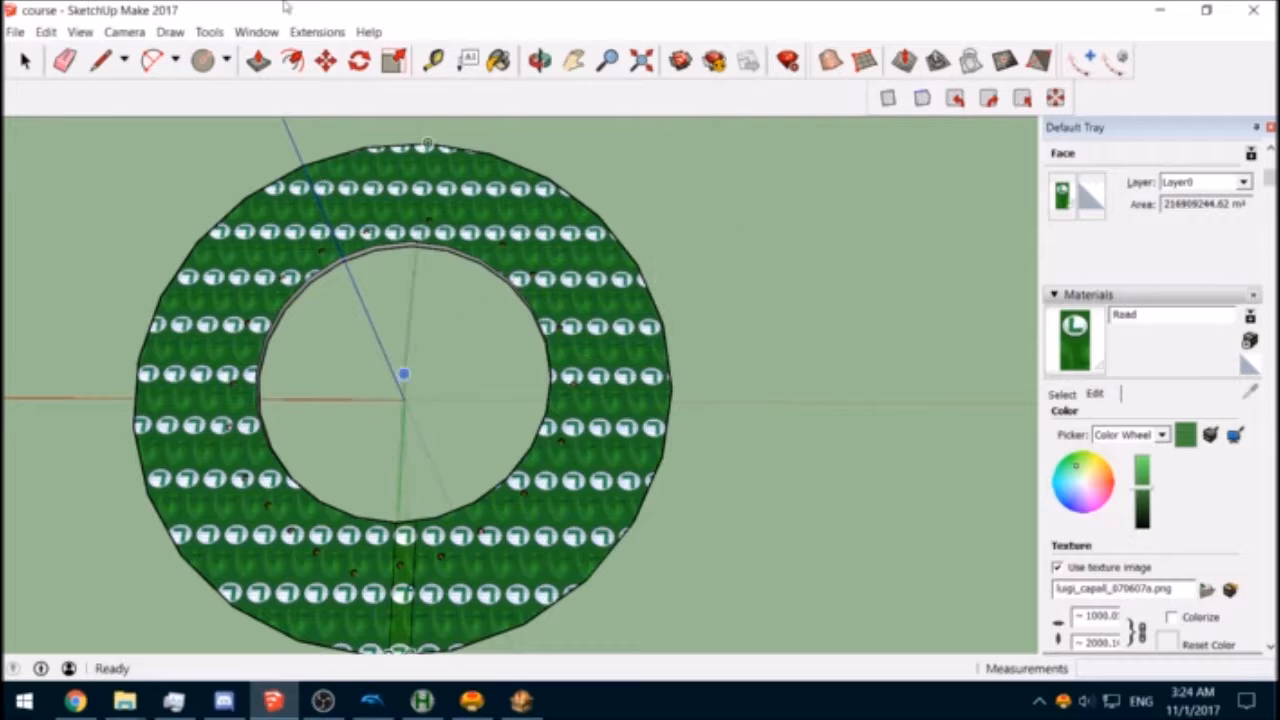
{"action": "left_click", "coordinate": [316, 31]}
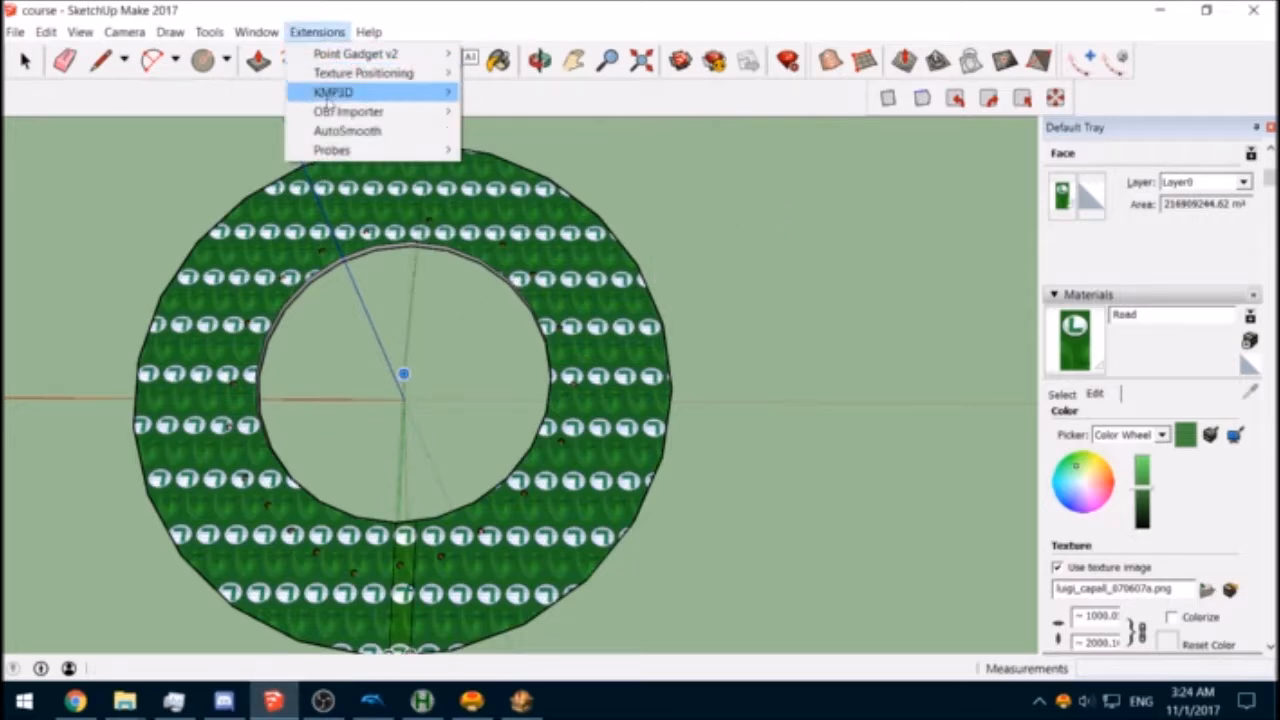
{"action": "mouse_move", "coordinate": [330, 93]}
{"action": "left_click", "coordinate": [541, 150]}
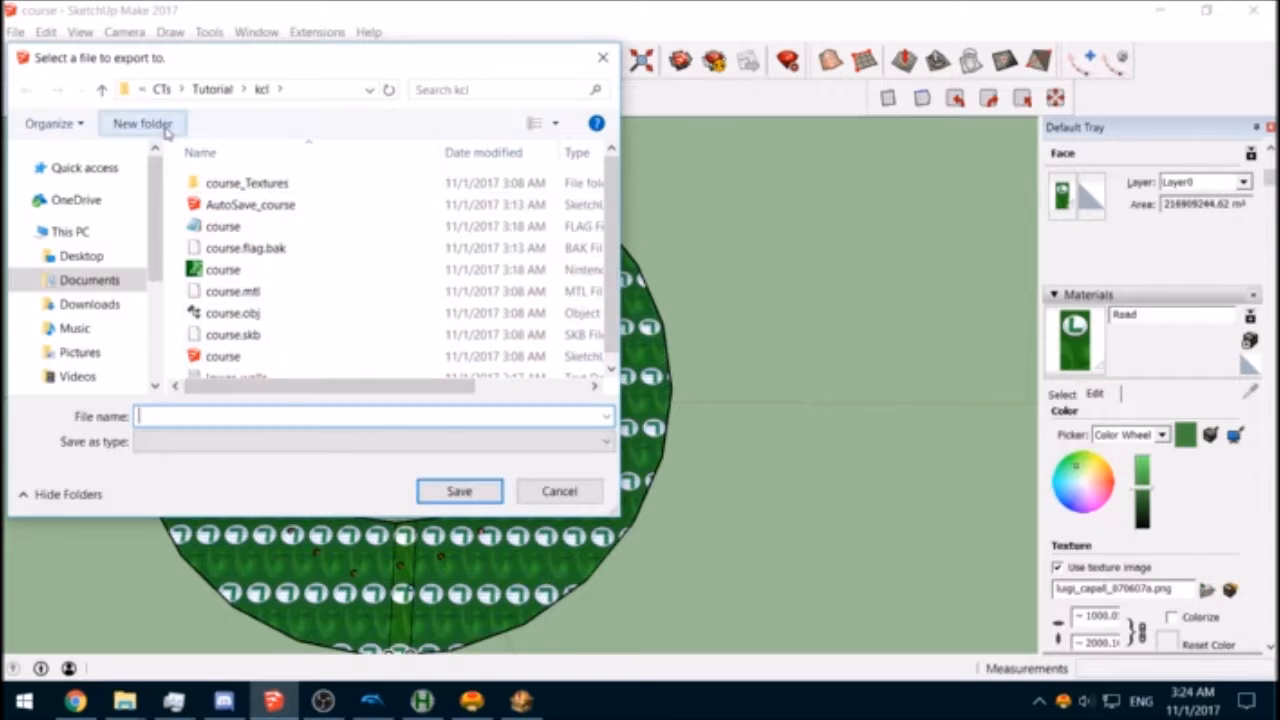
{"action": "left_click", "coordinate": [213, 89]}
{"action": "double_click", "coordinate": [240, 292]}
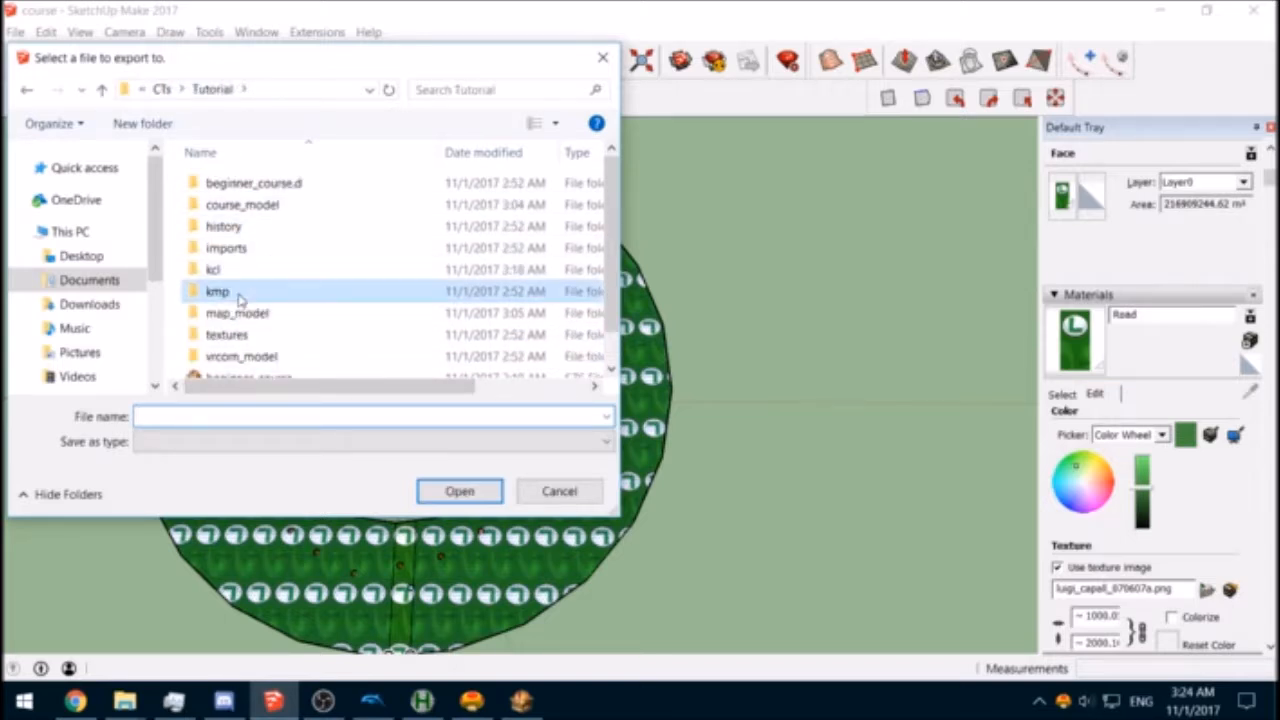
{"action": "left_click", "coordinate": [249, 411]}
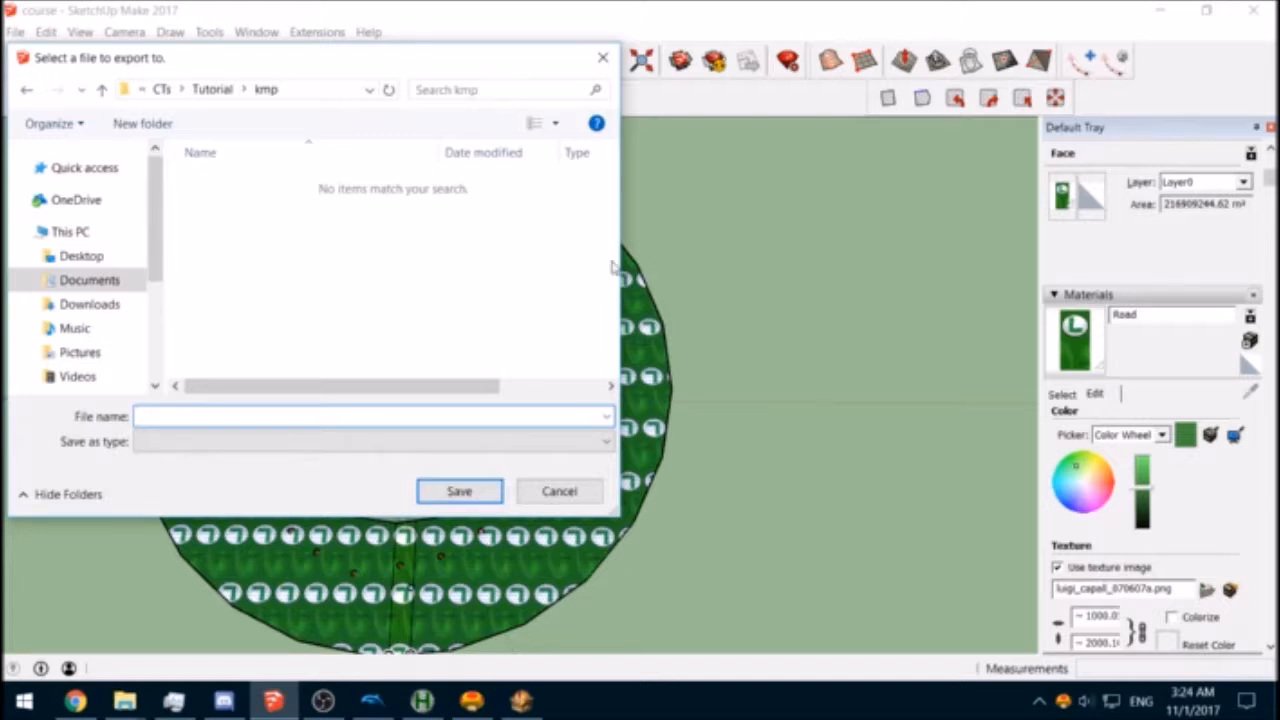
{"action": "type", "text": "course.txt"}
{"action": "key", "text": "Return"}
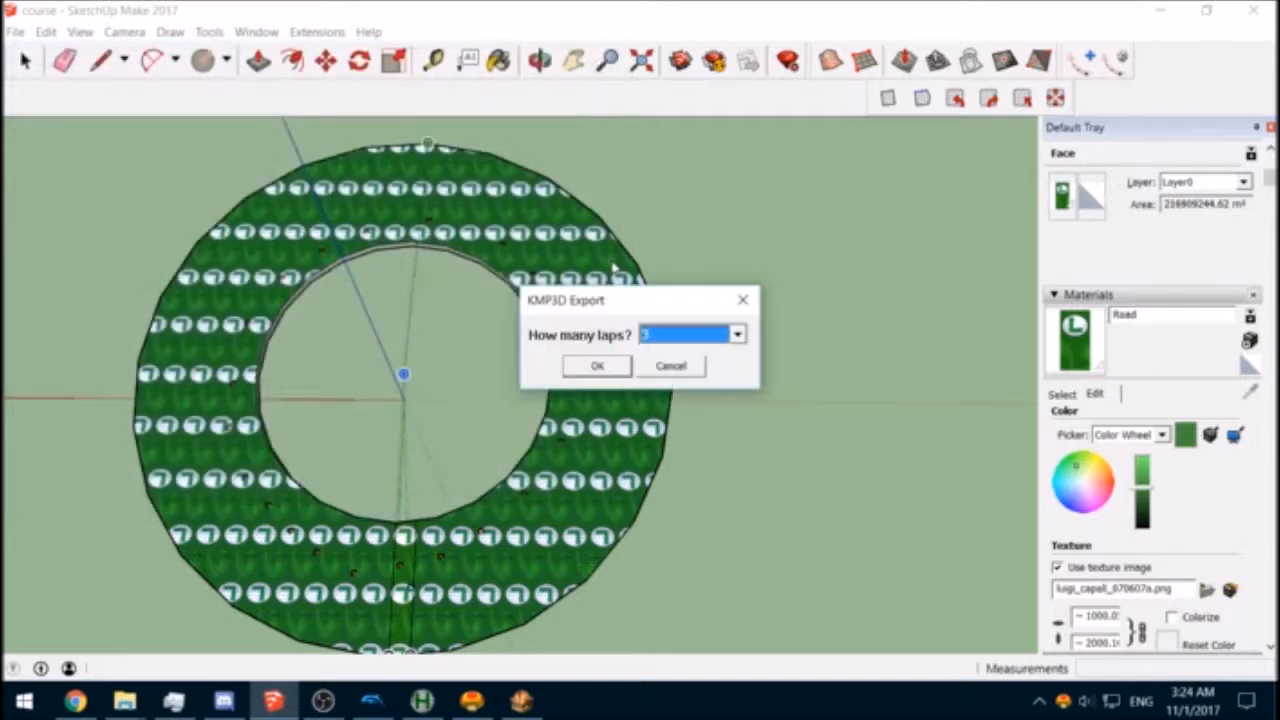
{"action": "left_click", "coordinate": [596, 366]}
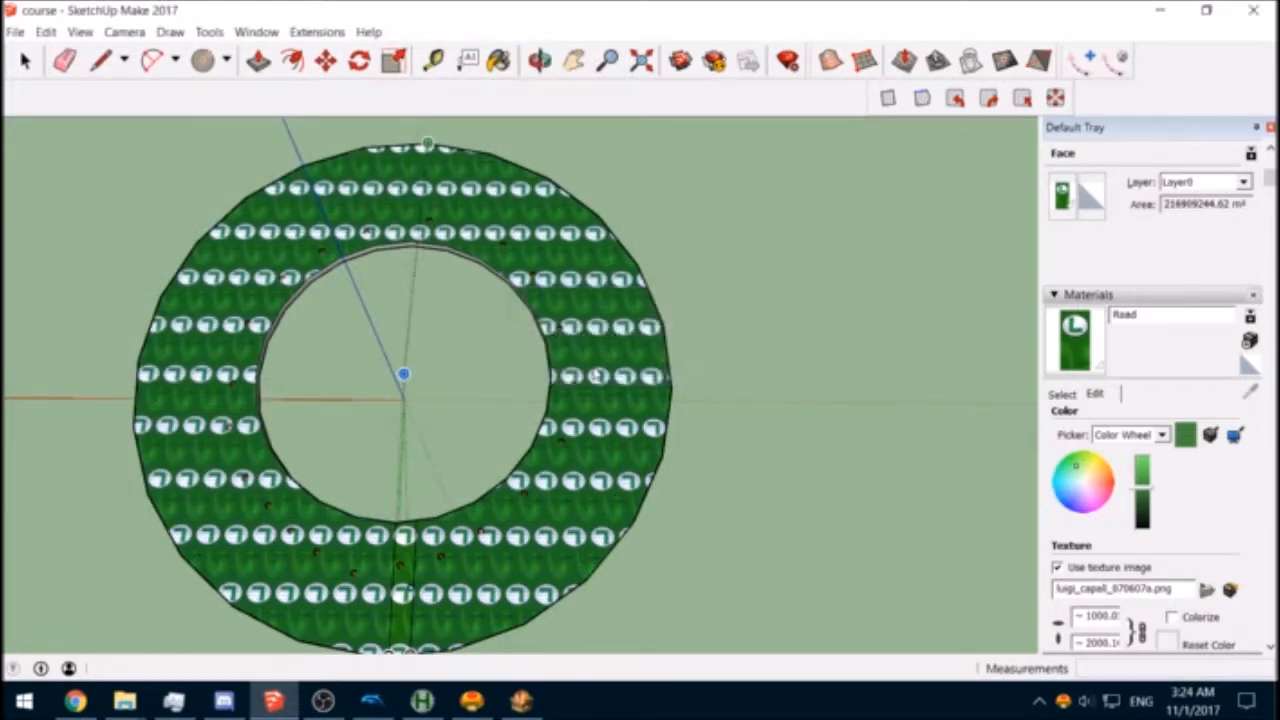
{"action": "scroll", "coordinate": [592, 353], "scroll_direction": "down", "scroll_amount": 2}
{"action": "scroll", "coordinate": [555, 410], "scroll_direction": "up", "scroll_amount": 2}
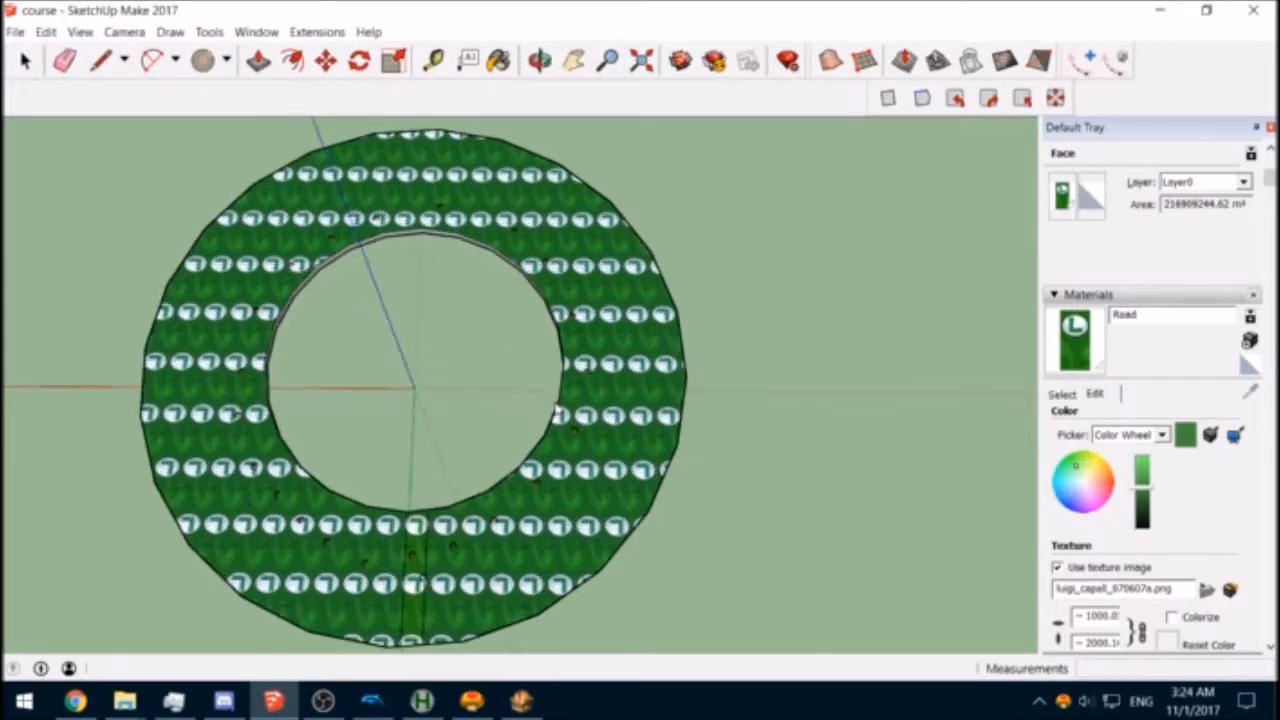
{"action": "scroll", "coordinate": [555, 410], "scroll_direction": "up", "scroll_amount": 3}
{"action": "scroll", "coordinate": [508, 537], "scroll_direction": "down", "scroll_amount": 3}
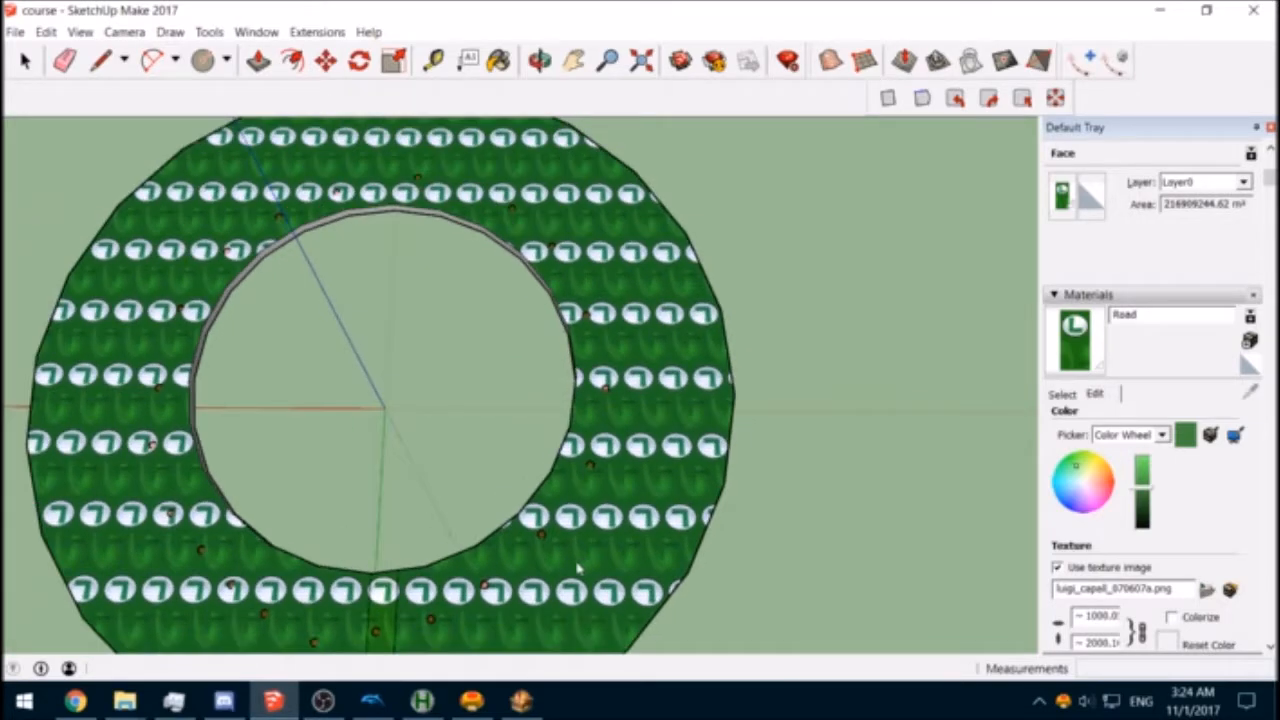
{"action": "scroll", "coordinate": [541, 420], "scroll_direction": "down", "scroll_amount": 3}
{"action": "scroll", "coordinate": [560, 380], "scroll_direction": "up", "scroll_amount": 4}
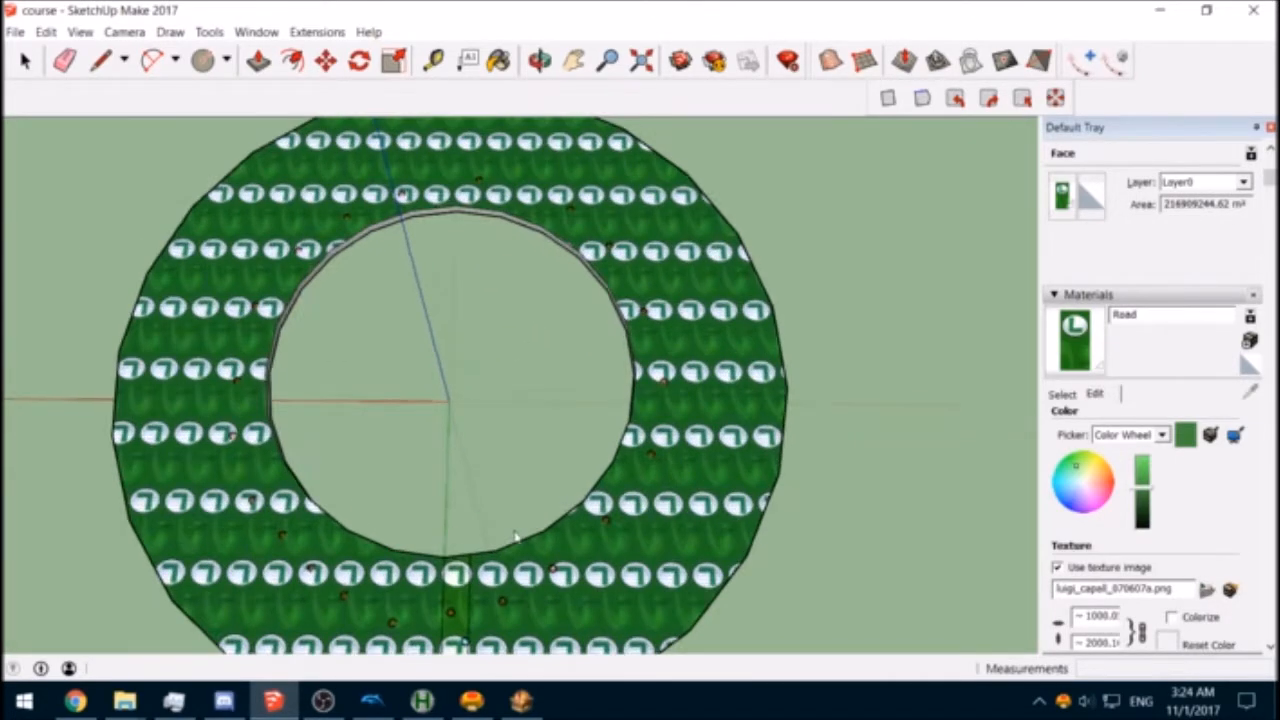
Step: Switch to CT Maker and encode the kmp folder's course.txt into a new KMP with Wiimms encoding, auto respawns and auto-filled empty sections
{"action": "left_click", "coordinate": [484, 697]}
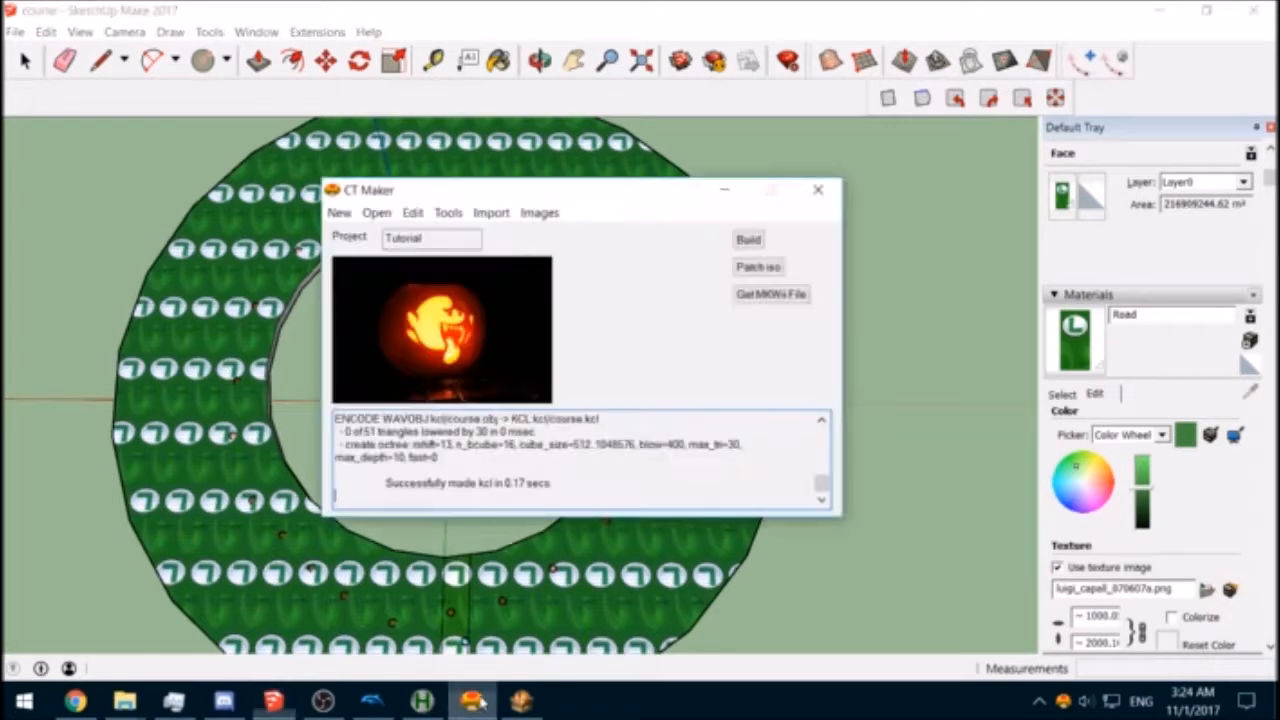
{"action": "left_click", "coordinate": [330, 215]}
{"action": "left_click", "coordinate": [364, 292]}
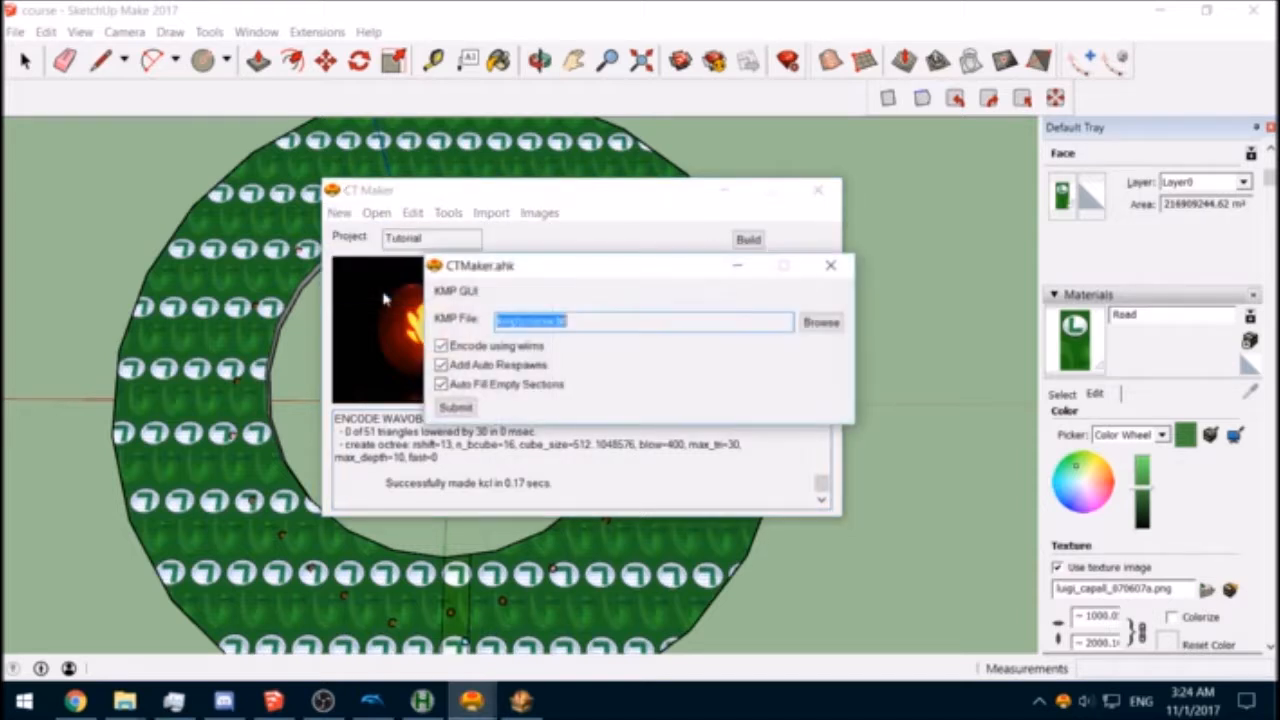
{"action": "left_click", "coordinate": [462, 411]}
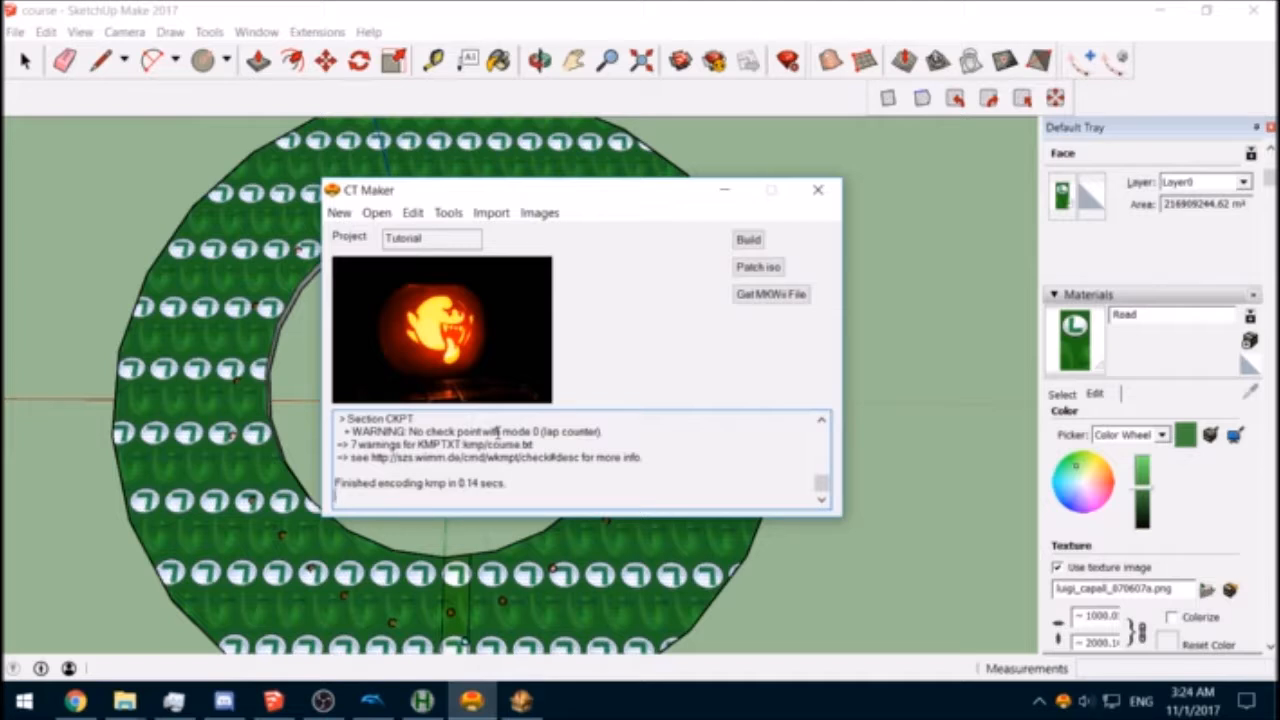
Step: Read through the KMP encoding log to check the warnings for each section
{"action": "scroll", "coordinate": [497, 431], "scroll_direction": "up", "scroll_amount": 10}
{"action": "scroll", "coordinate": [497, 432], "scroll_direction": "down", "scroll_amount": 4}
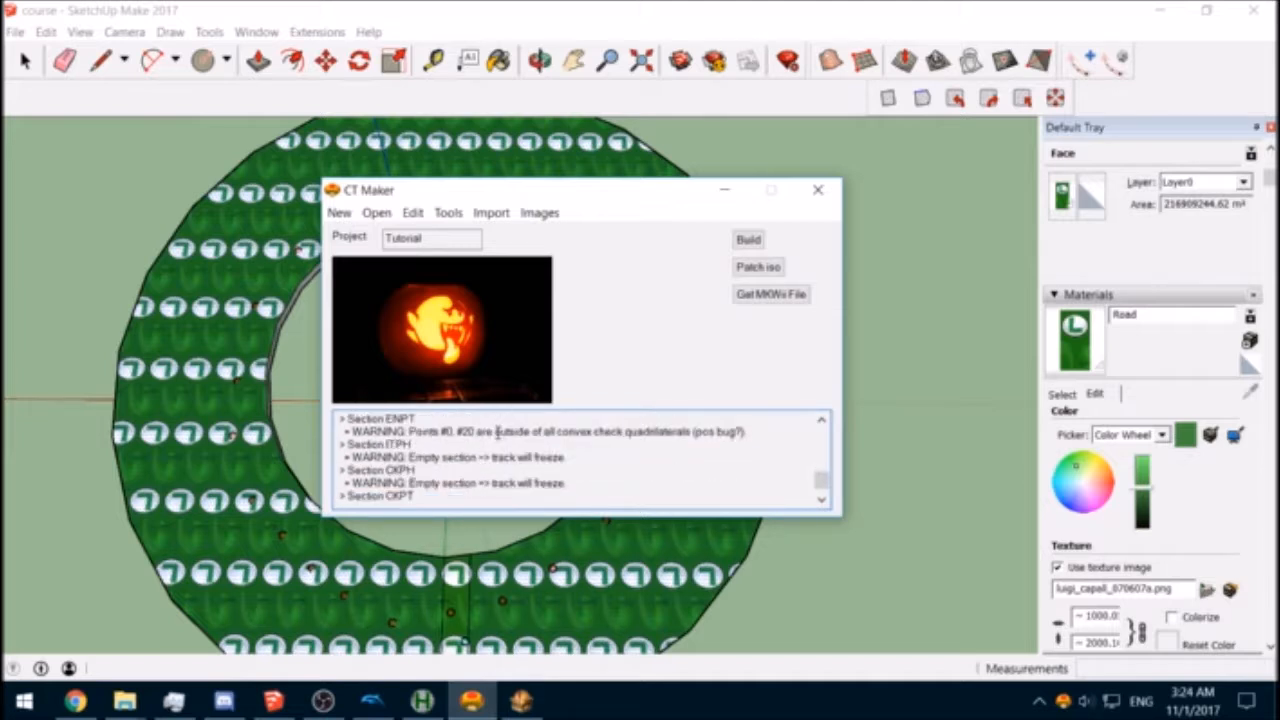
{"action": "scroll", "coordinate": [497, 431], "scroll_direction": "down", "scroll_amount": 2}
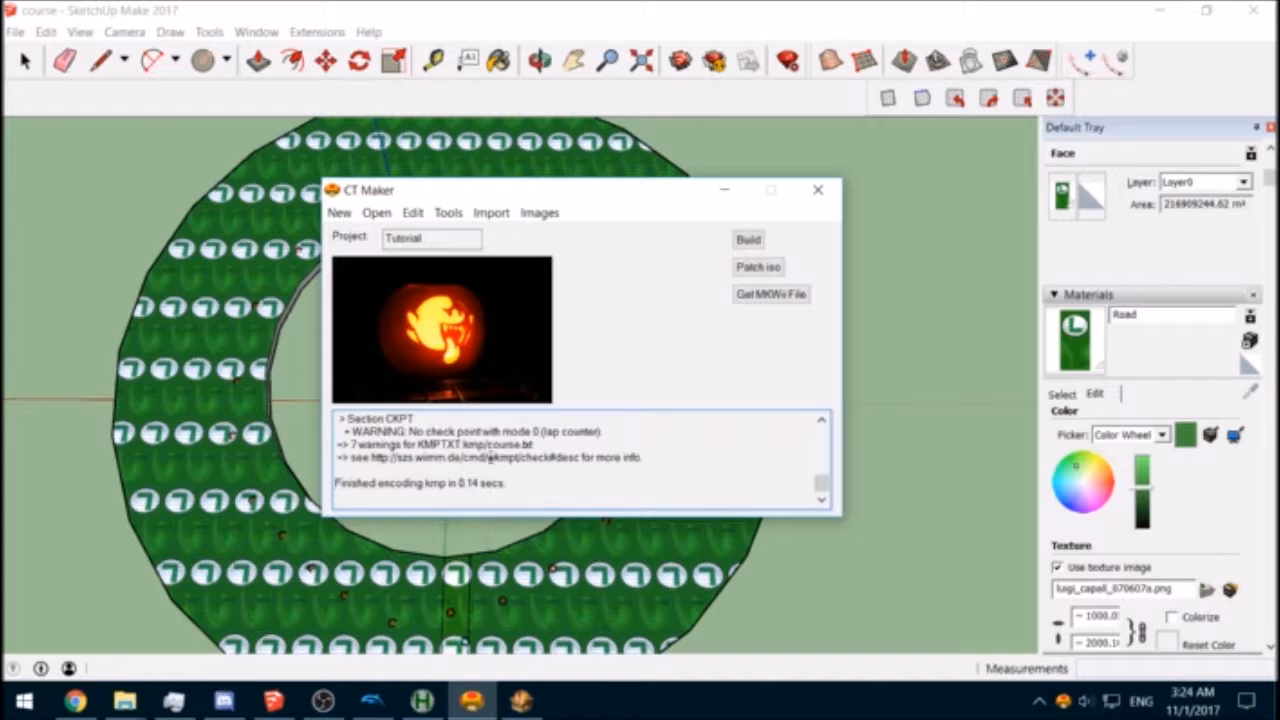
Step: Open course.kmp from CT Maker in KMP Cloud for editing and move its window aside from the CT Maker window
{"action": "left_click", "coordinate": [413, 212]}
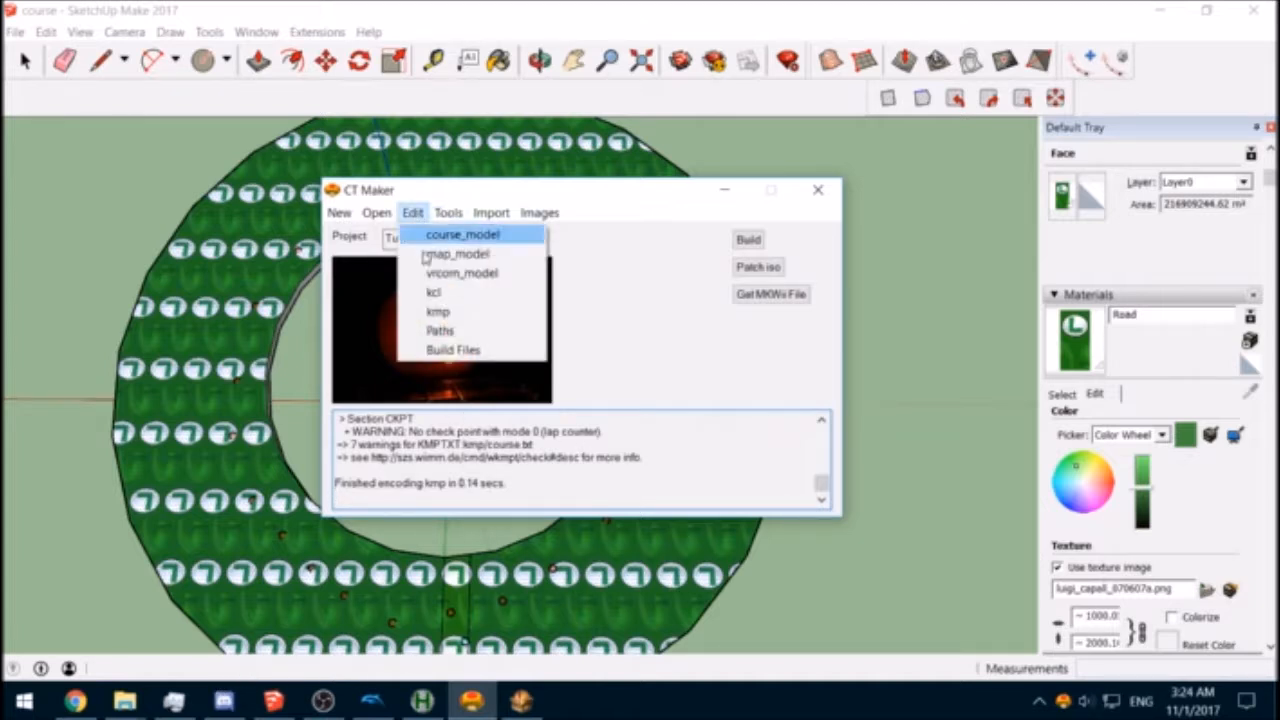
{"action": "left_click", "coordinate": [455, 314]}
{"action": "left_click", "coordinate": [576, 346]}
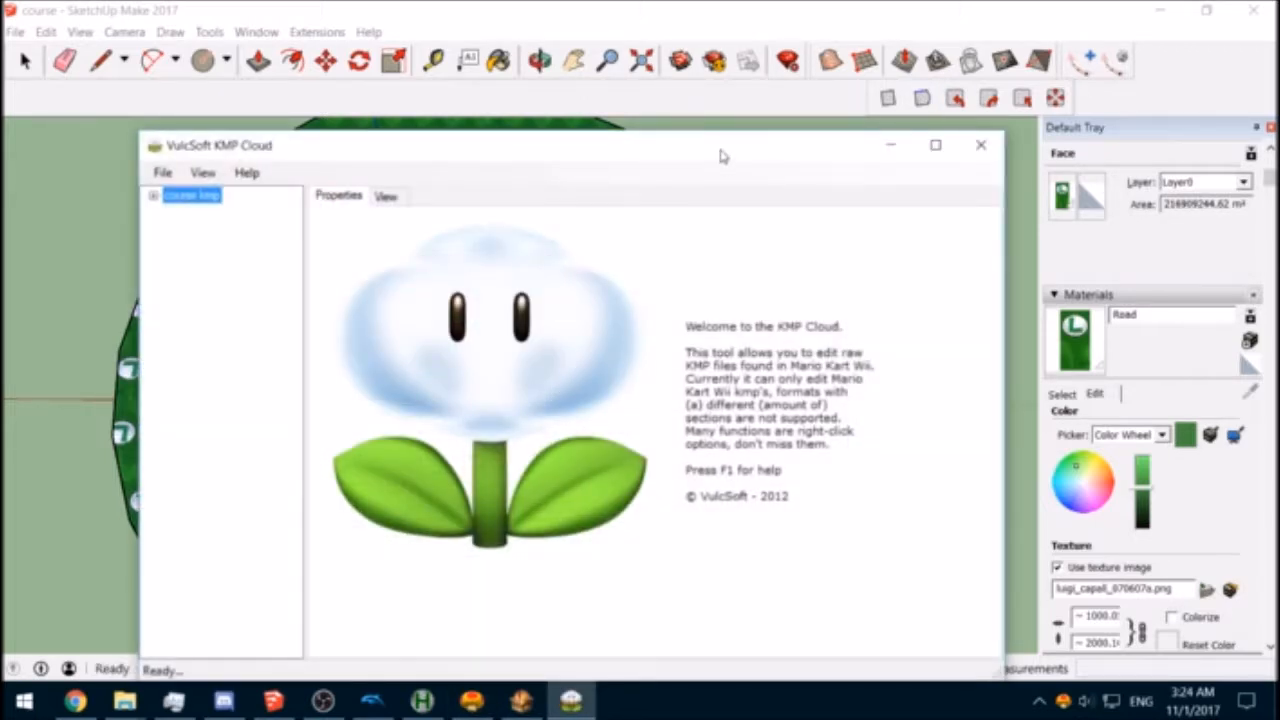
{"action": "left_click_drag", "start_coordinate": [725, 155], "coordinate": [1105, 100]}
{"action": "left_click_drag", "start_coordinate": [929, 95], "coordinate": [833, 116]}
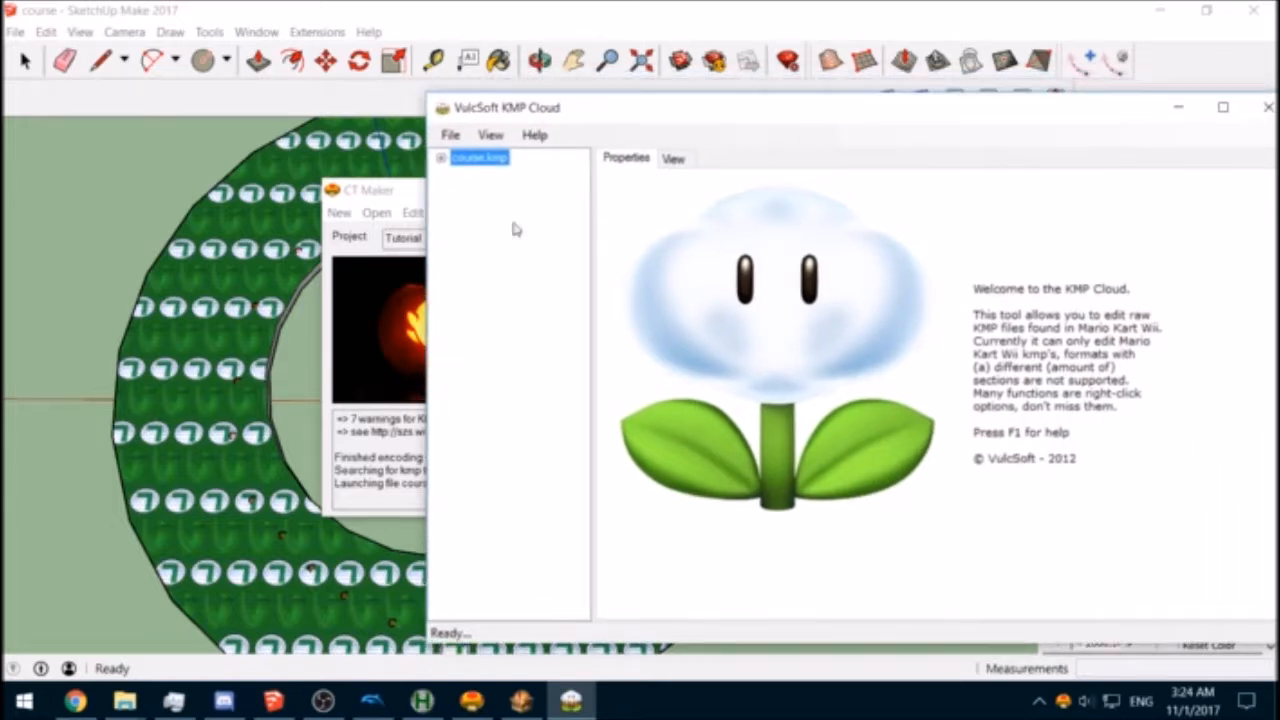
Step: Return to CT Maker, minimize KMP Cloud and review the check warnings for course.txt again
{"action": "left_click", "coordinate": [372, 198]}
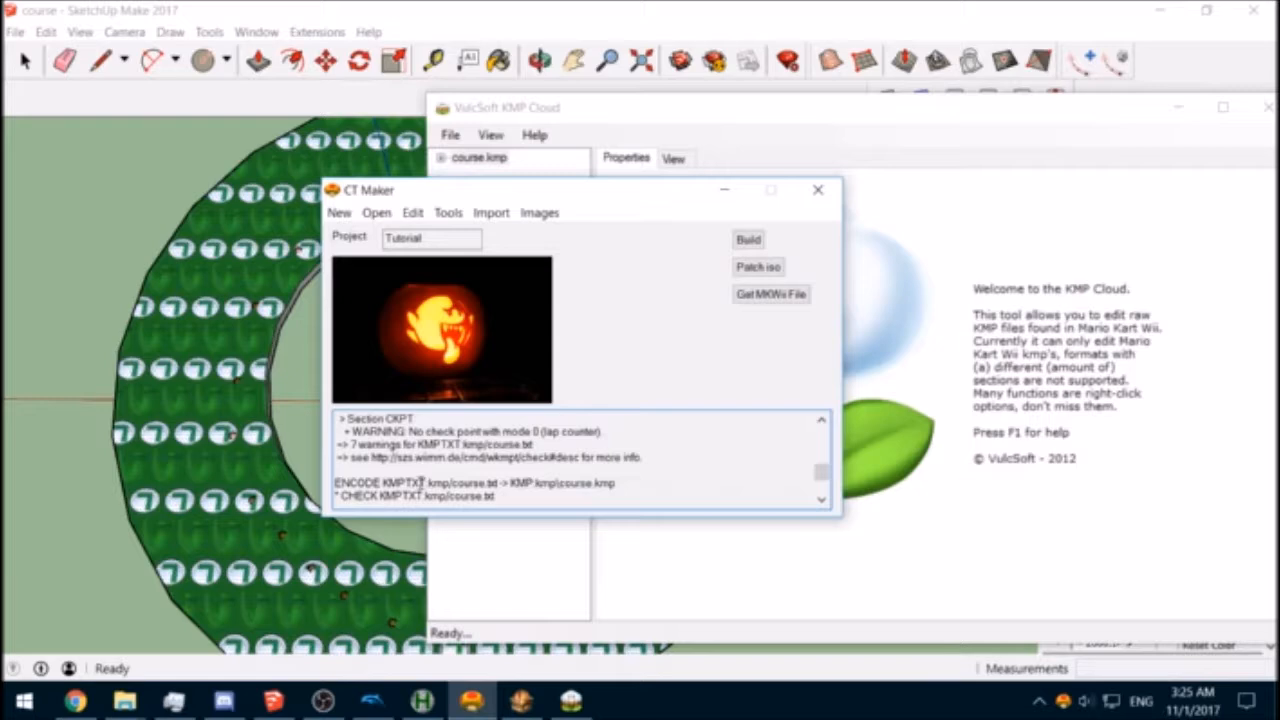
{"action": "left_click", "coordinate": [1176, 108]}
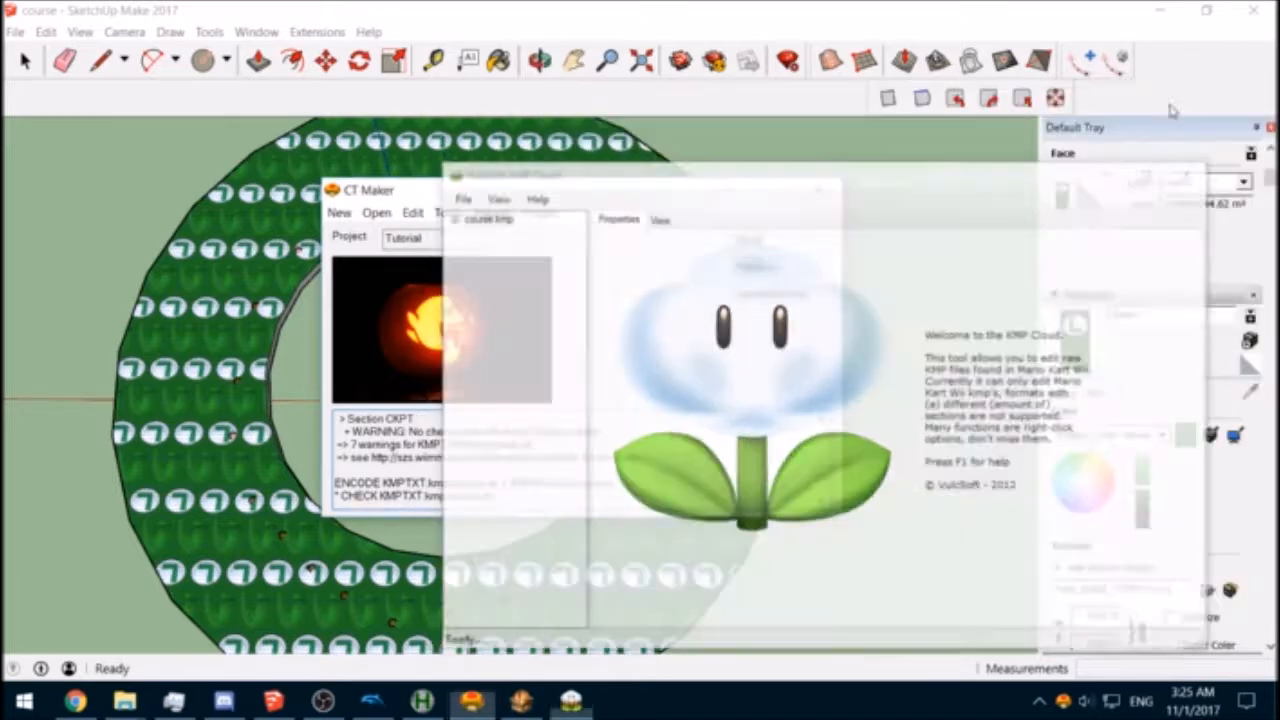
{"action": "scroll", "coordinate": [495, 452], "scroll_direction": "up", "scroll_amount": 1}
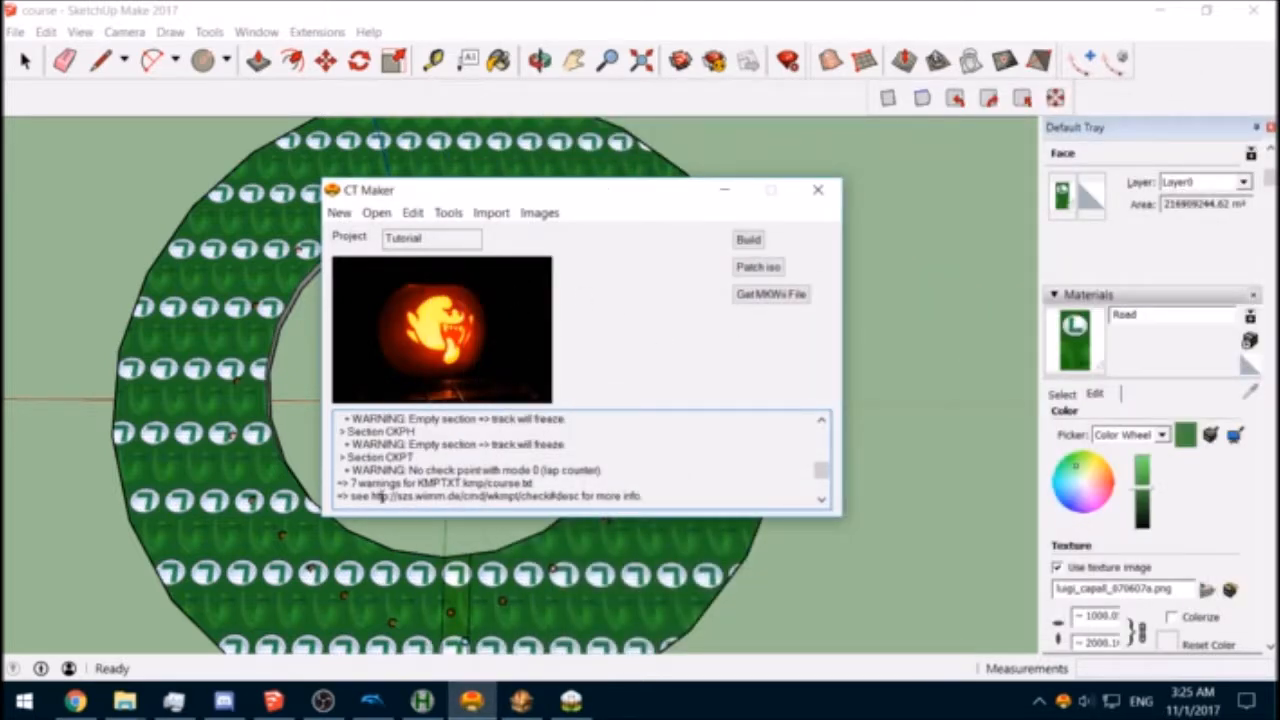
Step: View the Tutorial project folder in File Explorer, then clear away the Explorer and CT Maker windows to return to SketchUp
{"action": "left_click", "coordinate": [124, 700]}
{"action": "left_click", "coordinate": [228, 628]}
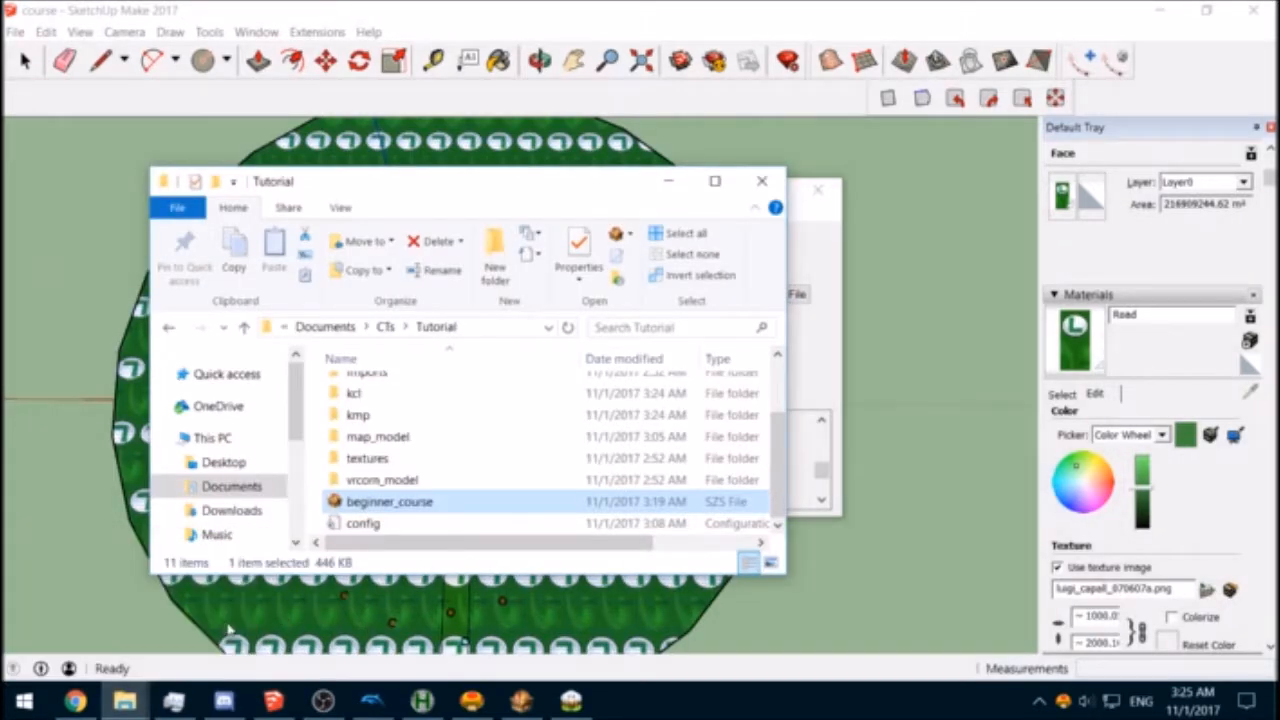
{"action": "left_click_drag", "start_coordinate": [536, 188], "coordinate": [680, 215]}
{"action": "left_click", "coordinate": [775, 191]}
{"action": "left_click", "coordinate": [724, 195]}
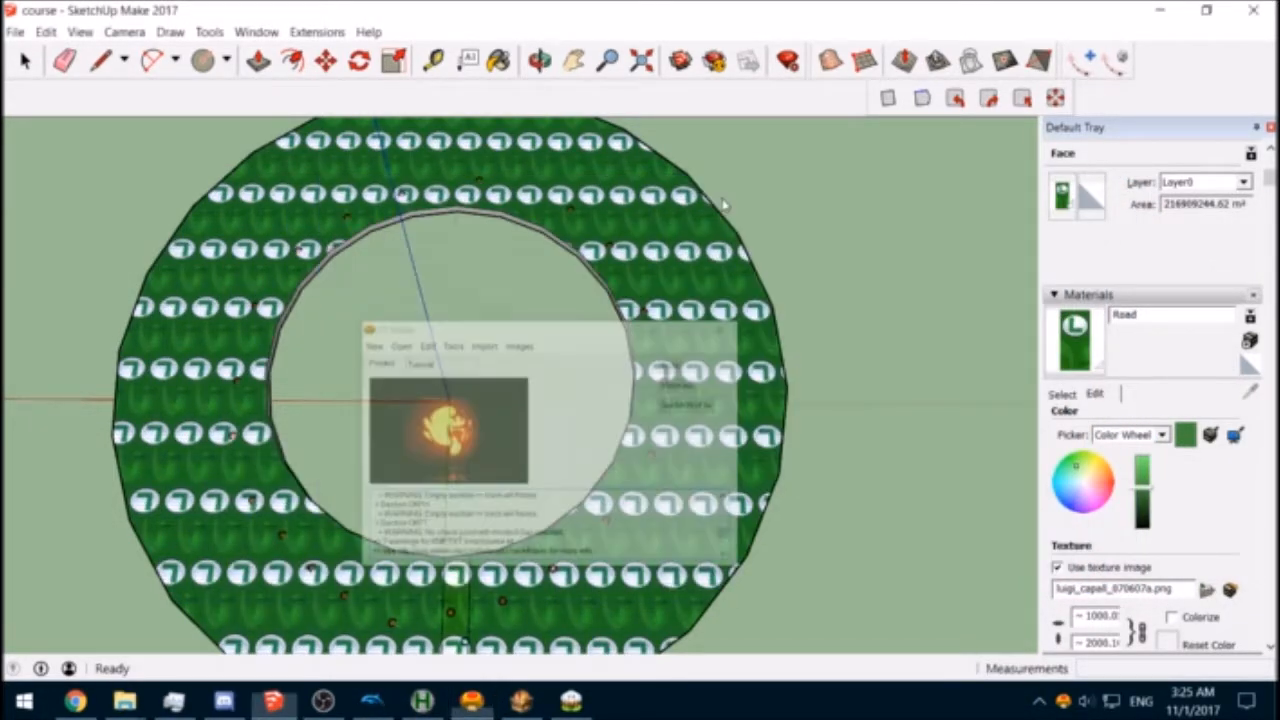
Step: Export the KMP3D coordinates to the Tutorial project's kmp folder, replacing the existing course.txt
{"action": "left_click", "coordinate": [317, 32]}
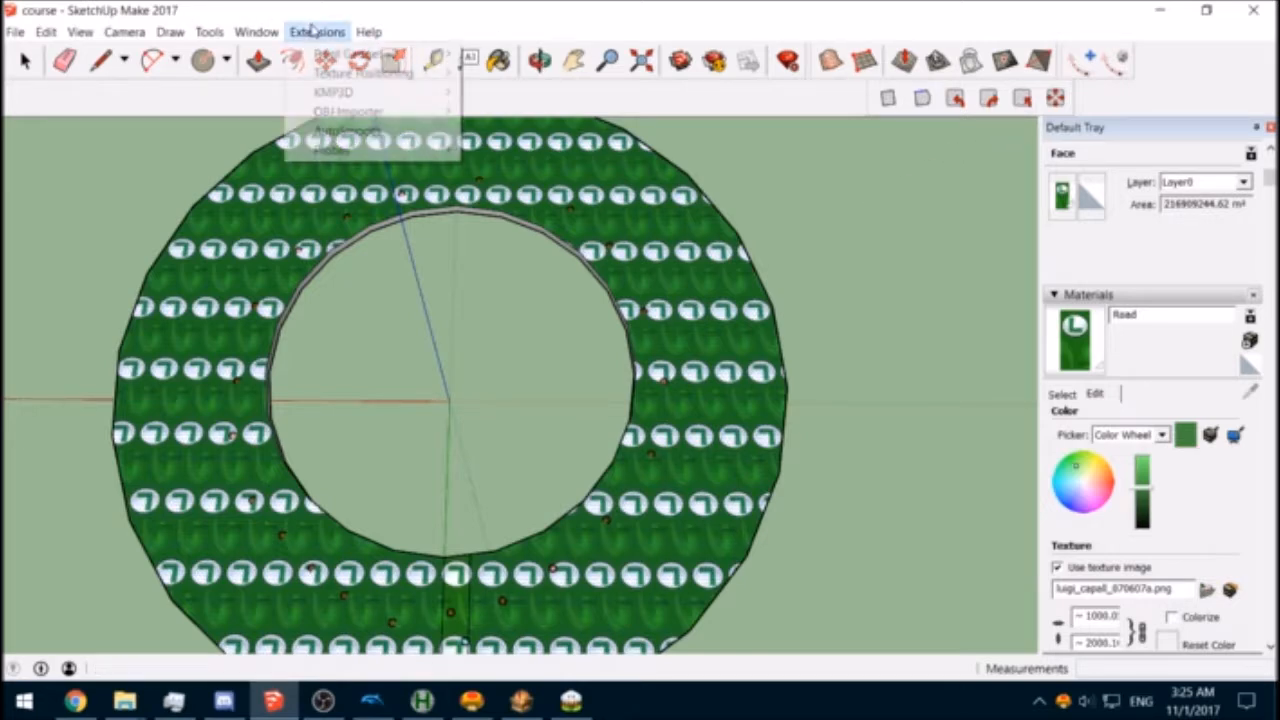
{"action": "mouse_move", "coordinate": [351, 96]}
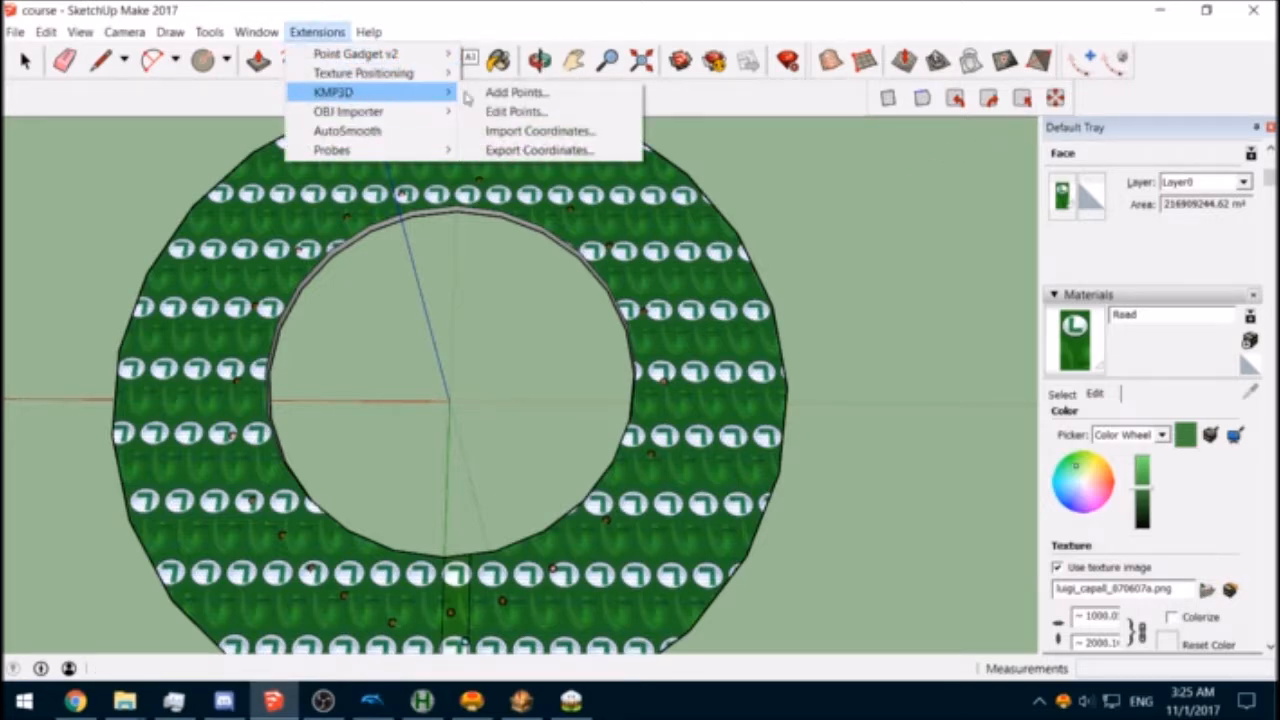
{"action": "left_click", "coordinate": [535, 149]}
{"action": "left_click", "coordinate": [233, 205]}
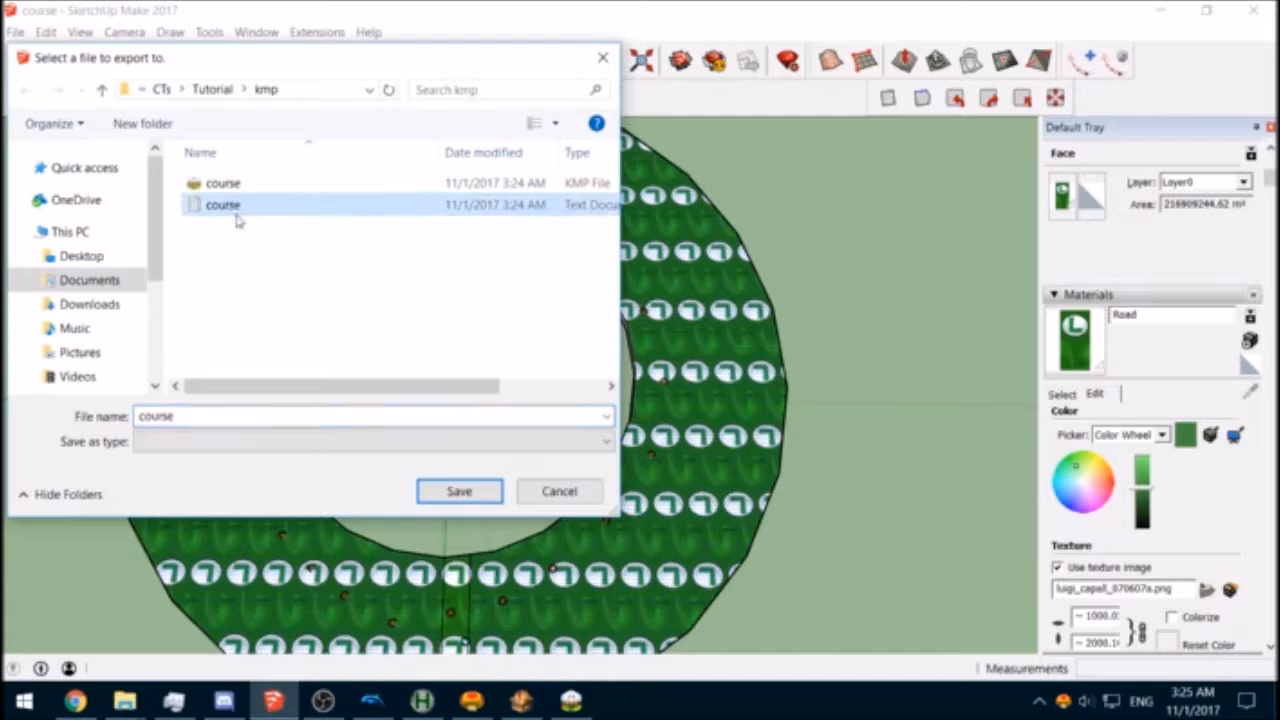
{"action": "left_click", "coordinate": [450, 491]}
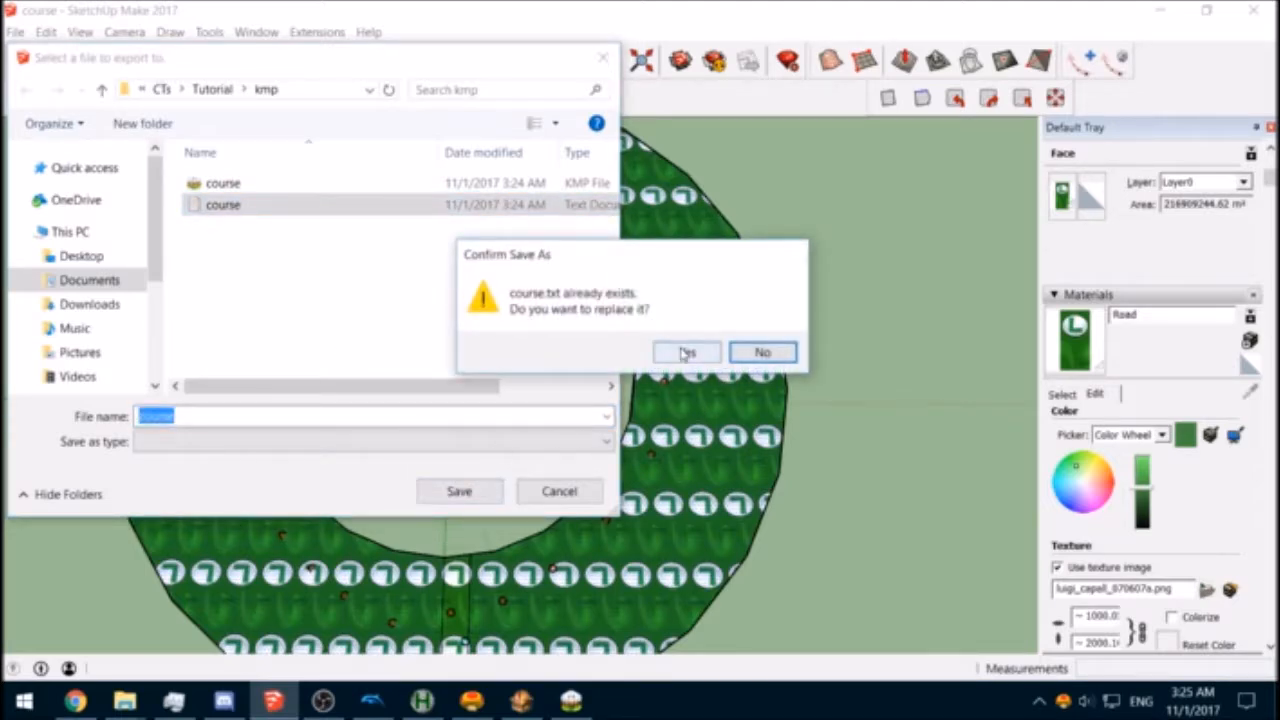
{"action": "left_click", "coordinate": [687, 354]}
{"action": "left_click", "coordinate": [597, 366]}
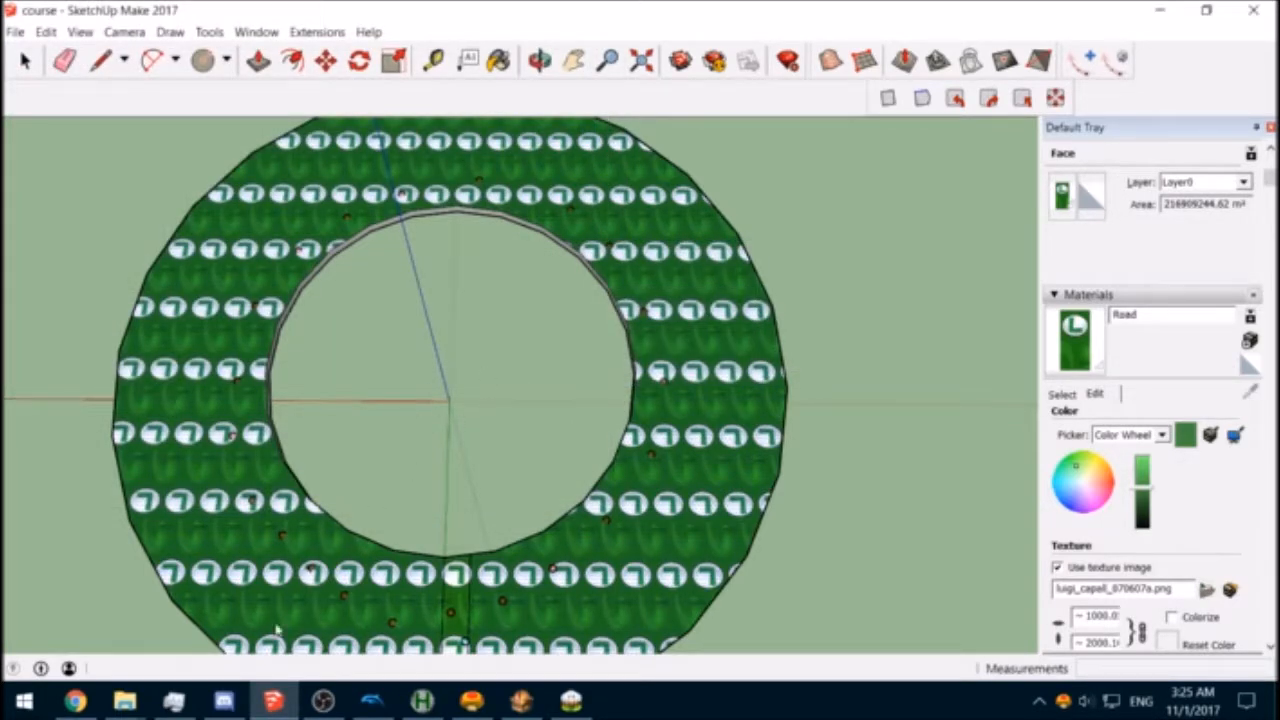
Step: Open the exported course.txt from the Tutorial project's kmp folder in Notepad
{"action": "mouse_move", "coordinate": [125, 700]}
{"action": "left_click", "coordinate": [288, 630]}
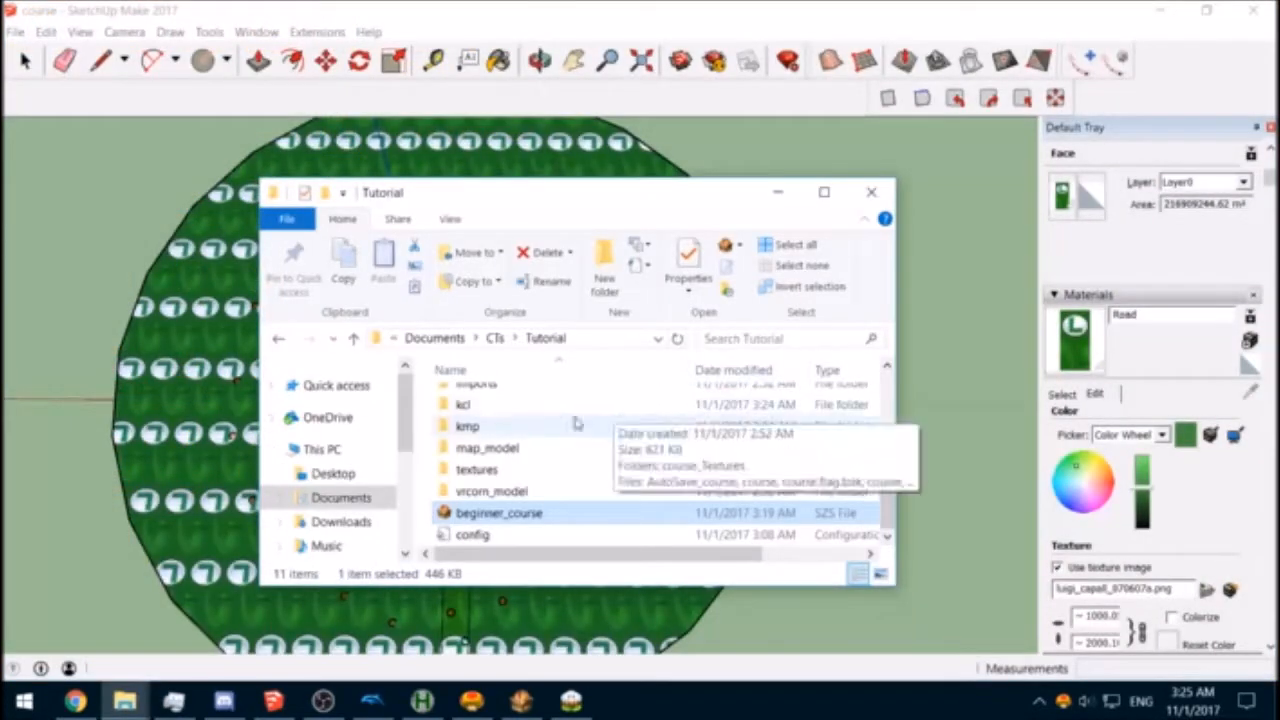
{"action": "double_click", "coordinate": [465, 425]}
{"action": "double_click", "coordinate": [466, 423]}
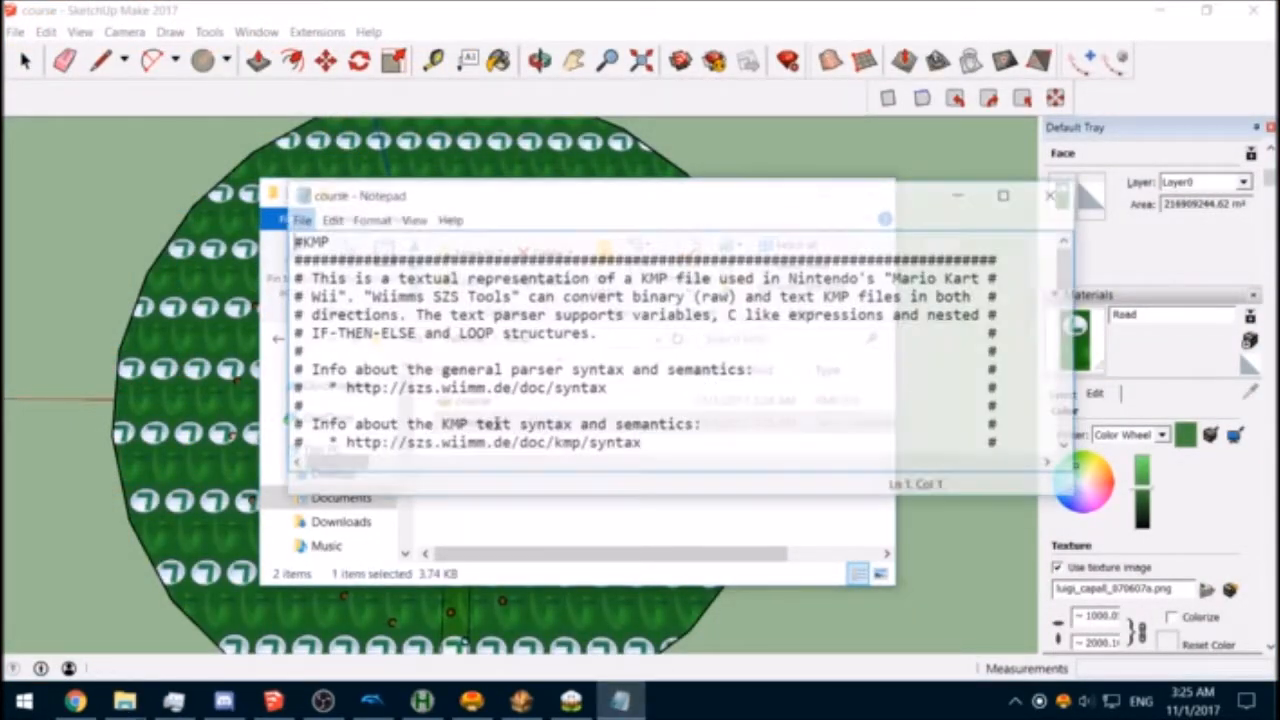
Step: Examine the ENPT section of course.txt, checking the stray brackets, quotation marks and \n codes around the $GROUP G1 entry
{"action": "scroll", "coordinate": [660, 335], "scroll_direction": "down", "scroll_amount": 8}
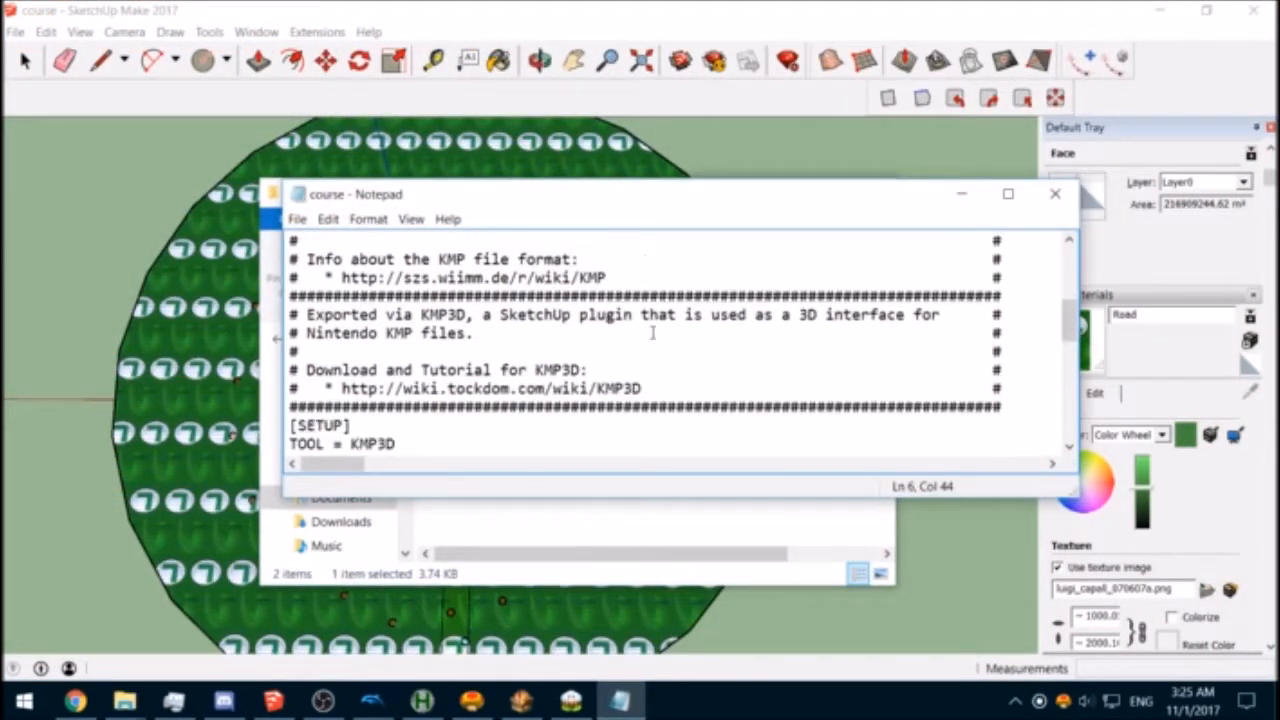
{"action": "left_click", "coordinate": [500, 332]}
{"action": "scroll", "coordinate": [497, 333], "scroll_direction": "down", "scroll_amount": 3}
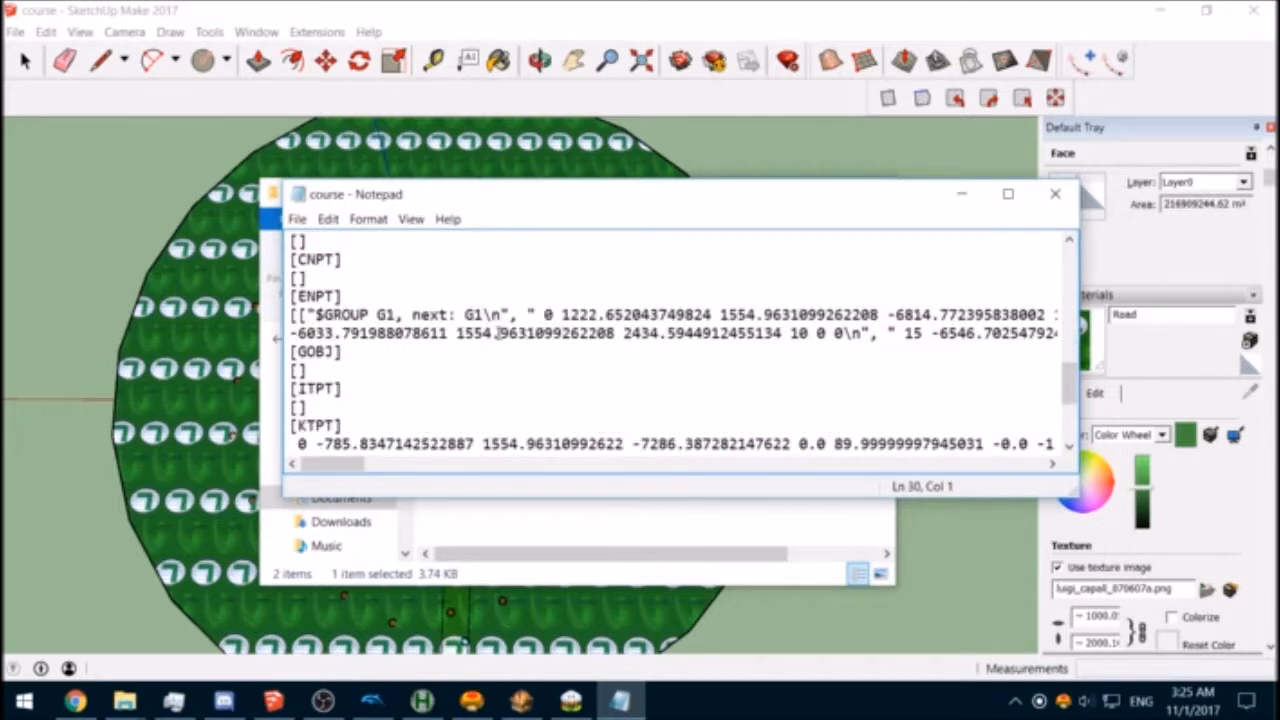
{"action": "left_click_drag", "start_coordinate": [313, 315], "coordinate": [284, 314]}
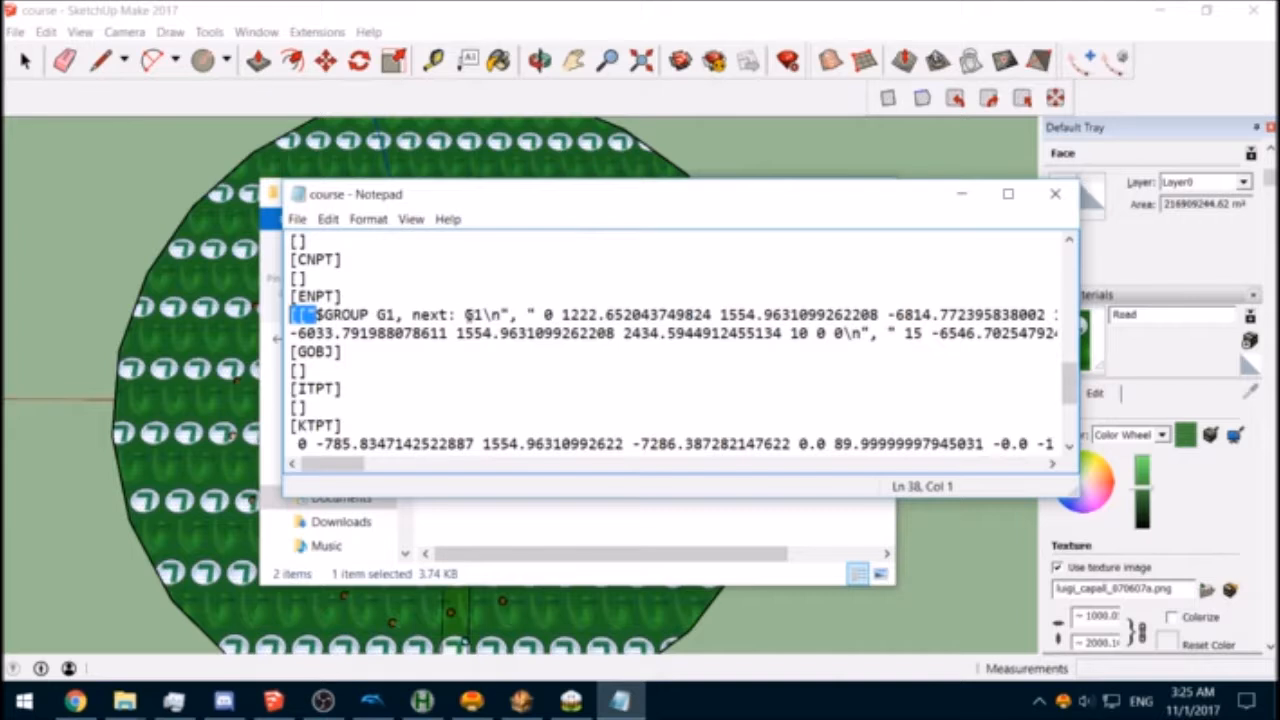
{"action": "left_click_drag", "start_coordinate": [512, 315], "coordinate": [484, 315]}
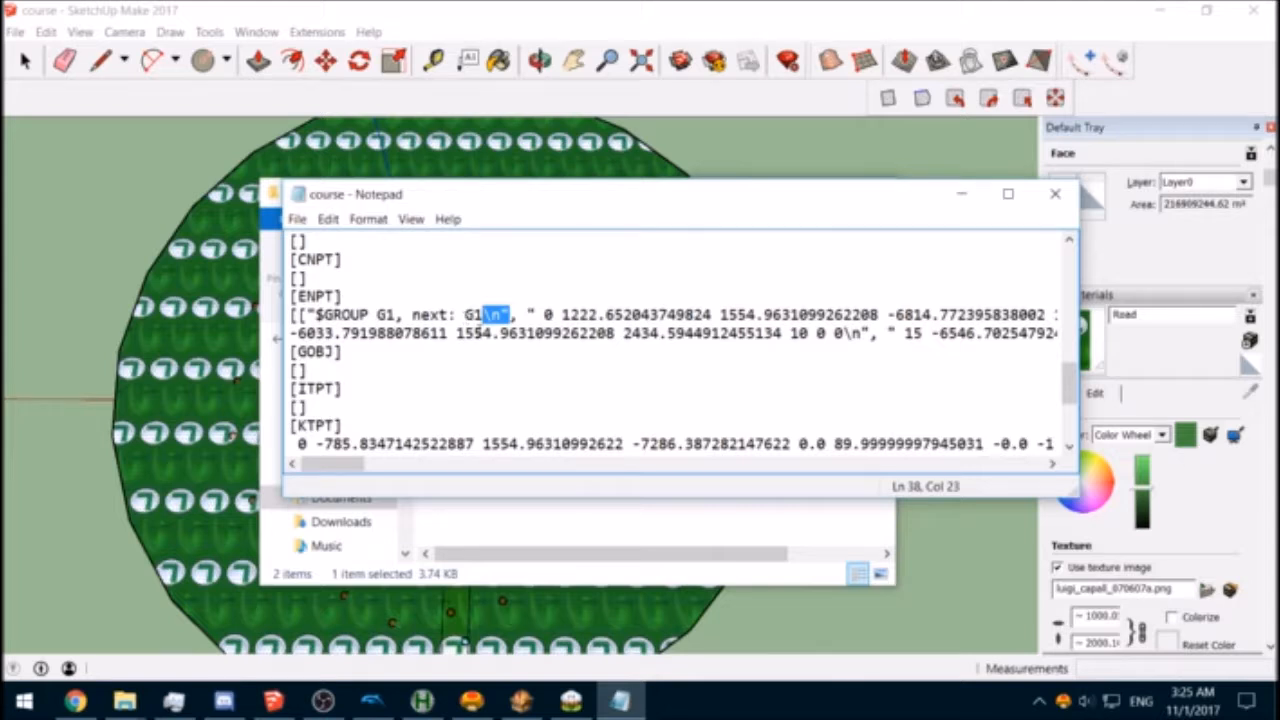
{"action": "left_click", "coordinate": [327, 320]}
{"action": "mouse_move", "coordinate": [503, 315]}
{"action": "left_mouse_down"}
{"action": "mouse_move", "coordinate": [474, 315]}
{"action": "mouse_move", "coordinate": [580, 307]}
{"action": "mouse_move", "coordinate": [440, 318]}
{"action": "mouse_move", "coordinate": [510, 315]}
{"action": "mouse_move", "coordinate": [484, 315]}
{"action": "left_mouse_up"}
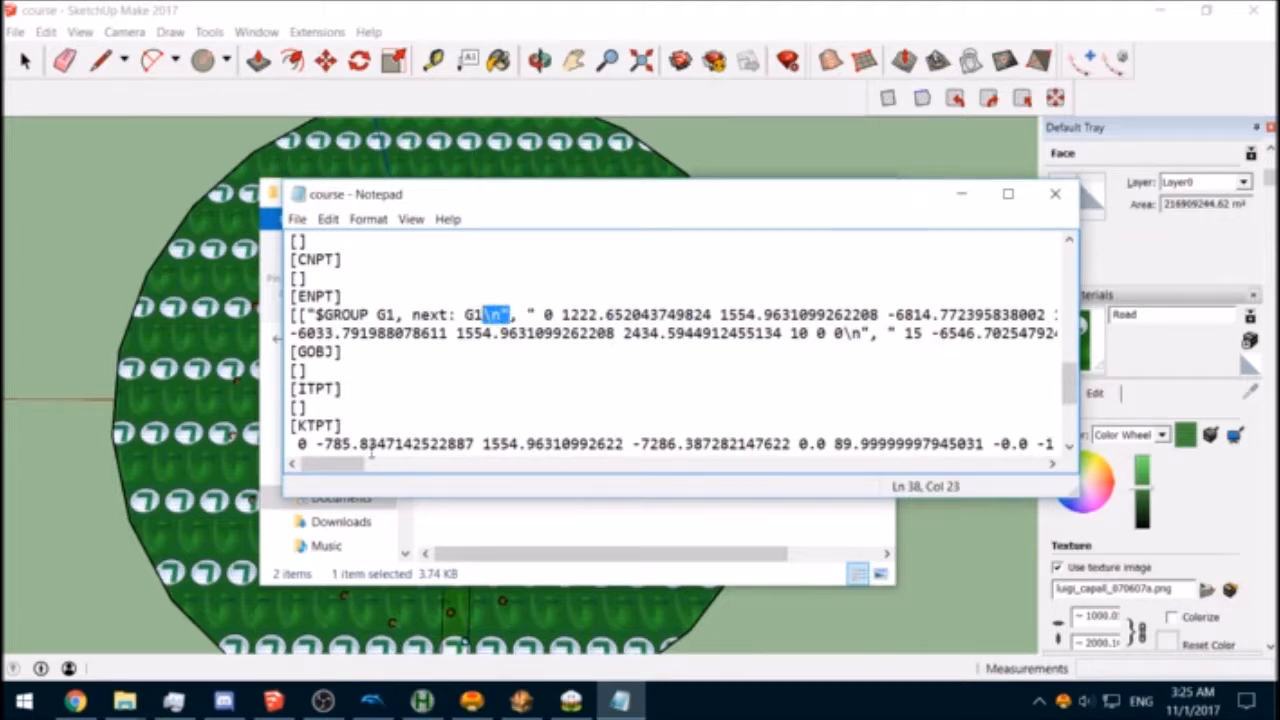
{"action": "scroll", "coordinate": [393, 336], "scroll_direction": "up", "scroll_amount": 2}
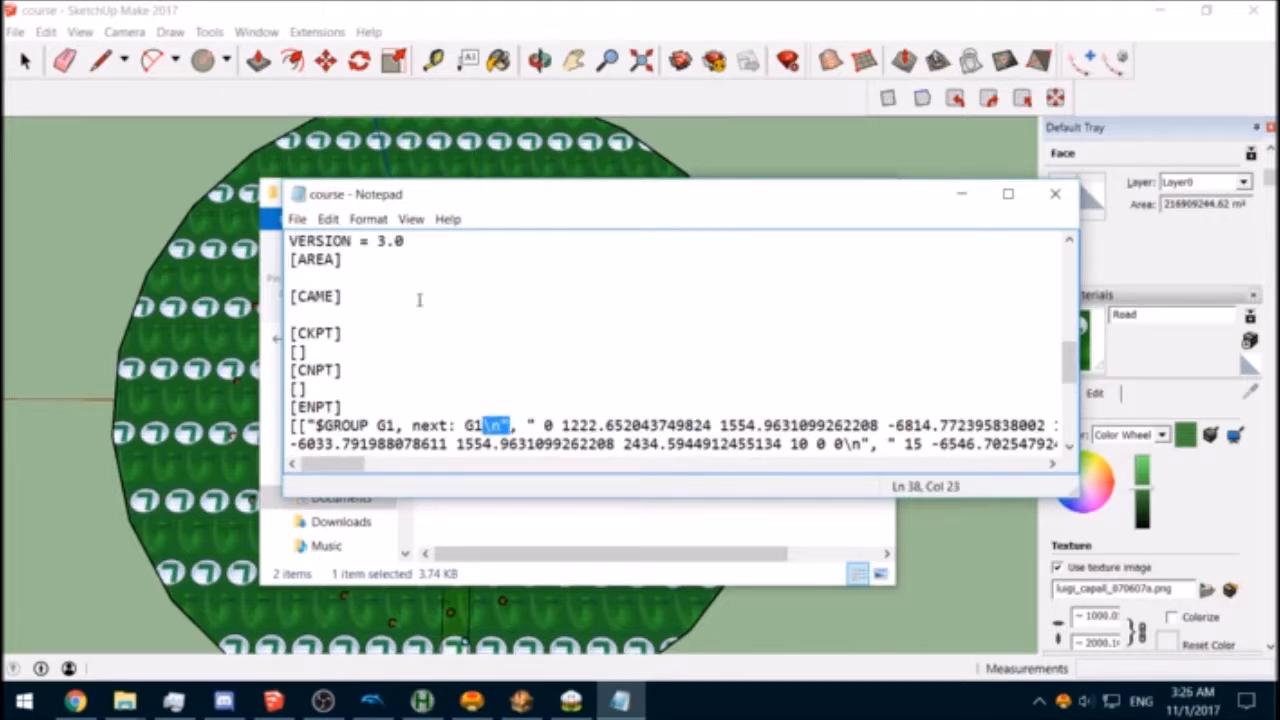
Step: Delete the empty bracket pairs under CKPT and CNPT and the opening [[" before $GROUP G1 in the ENPT section
{"action": "left_click_drag", "start_coordinate": [359, 352], "coordinate": [288, 351]}
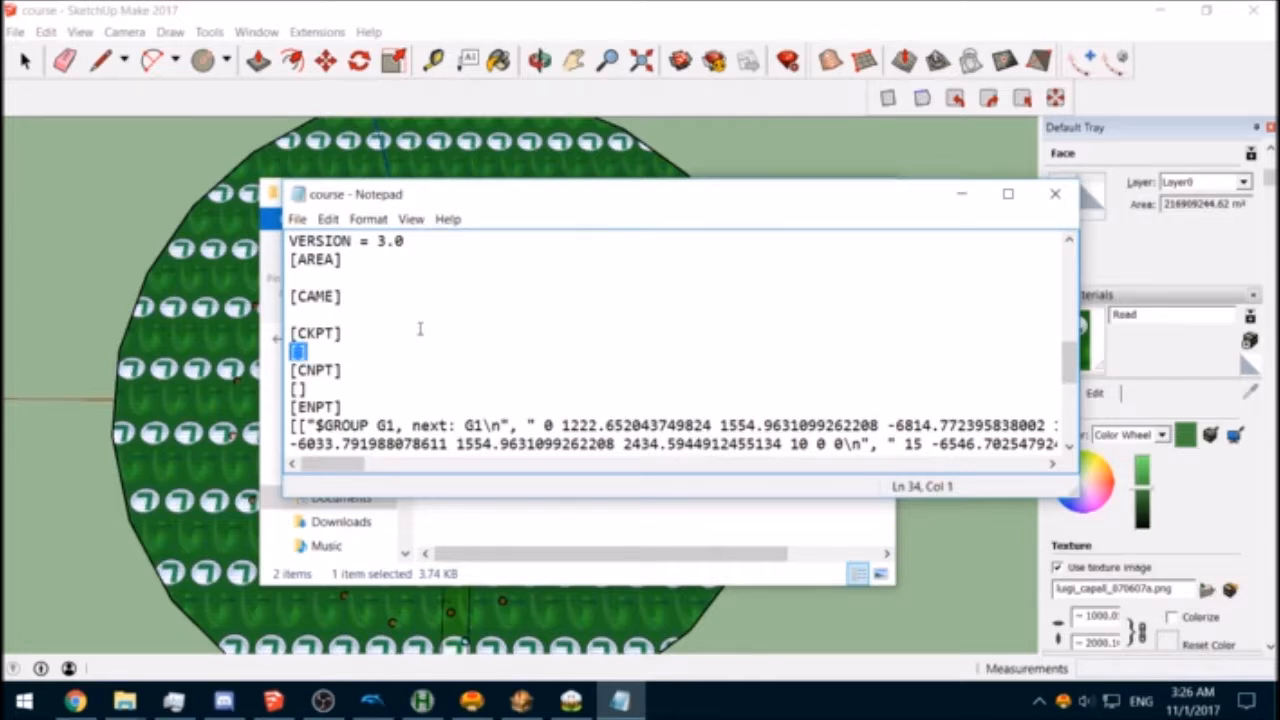
{"action": "key", "text": "Delete"}
{"action": "left_click_drag", "start_coordinate": [358, 389], "coordinate": [281, 425]}
{"action": "key", "text": "Delete"}
{"action": "key", "text": "Delete"}
Step: Remove the \n", " separator after the $GROUP G1 header and start ENPT point 0 on its own line without a leading space
{"action": "scroll", "coordinate": [440, 376], "scroll_direction": "down", "scroll_amount": 3}
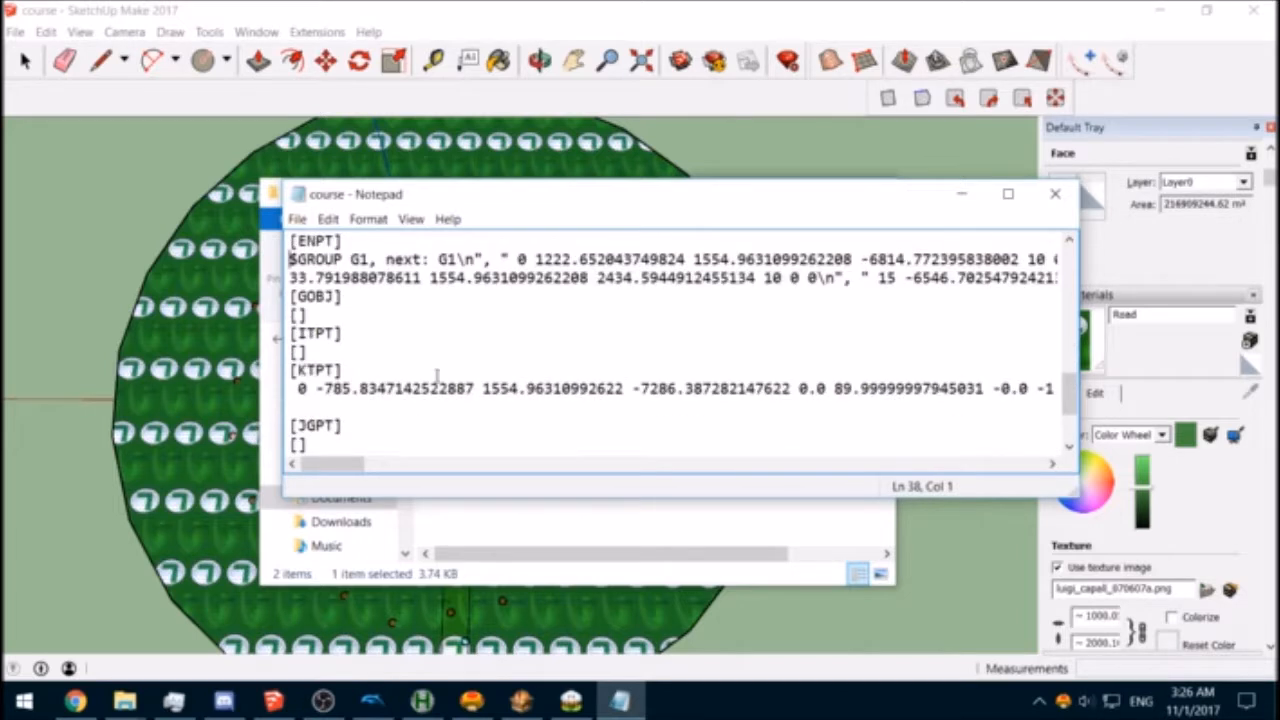
{"action": "scroll", "coordinate": [490, 312], "scroll_direction": "up", "scroll_amount": 1}
{"action": "left_click_drag", "start_coordinate": [480, 314], "coordinate": [460, 318]}
{"action": "key", "text": "Delete"}
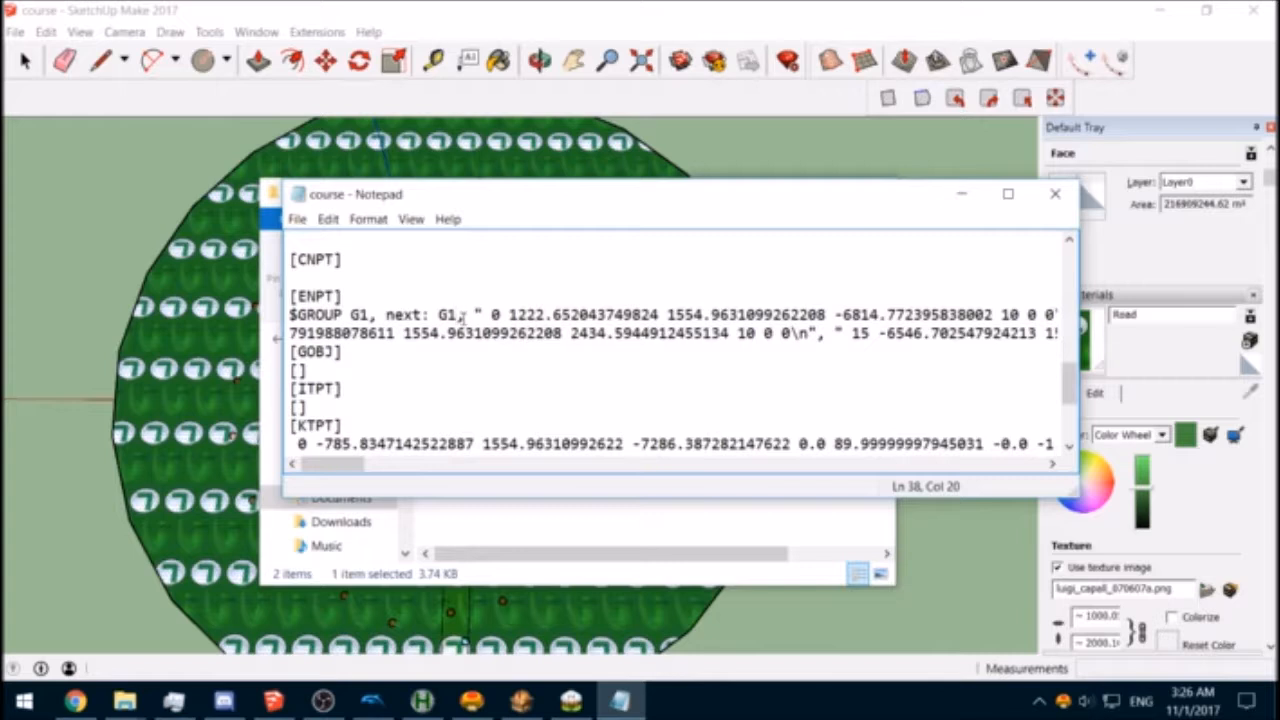
{"action": "mouse_move", "coordinate": [464, 316]}
{"action": "left_mouse_down"}
{"action": "mouse_move", "coordinate": [451, 318]}
{"action": "mouse_move", "coordinate": [472, 316]}
{"action": "left_mouse_up"}
{"action": "key", "text": "BackSpace"}
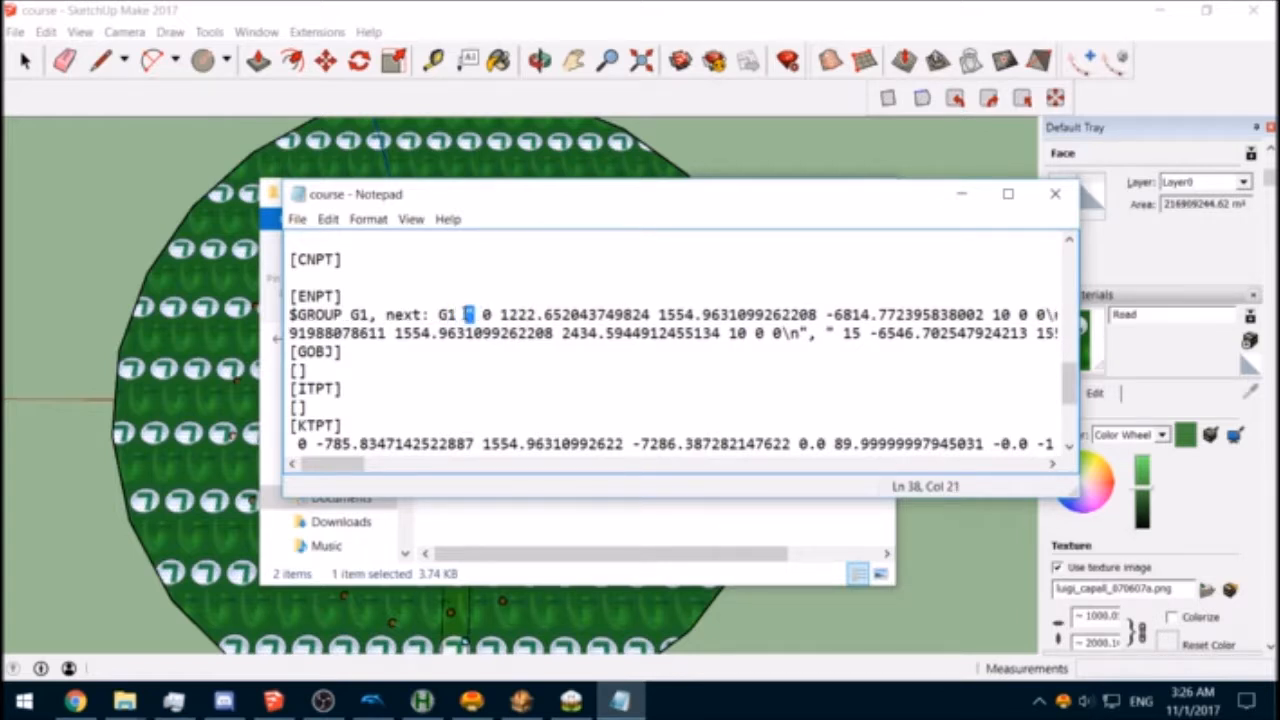
{"action": "key", "text": "Return"}
{"action": "left_click", "coordinate": [299, 333]}
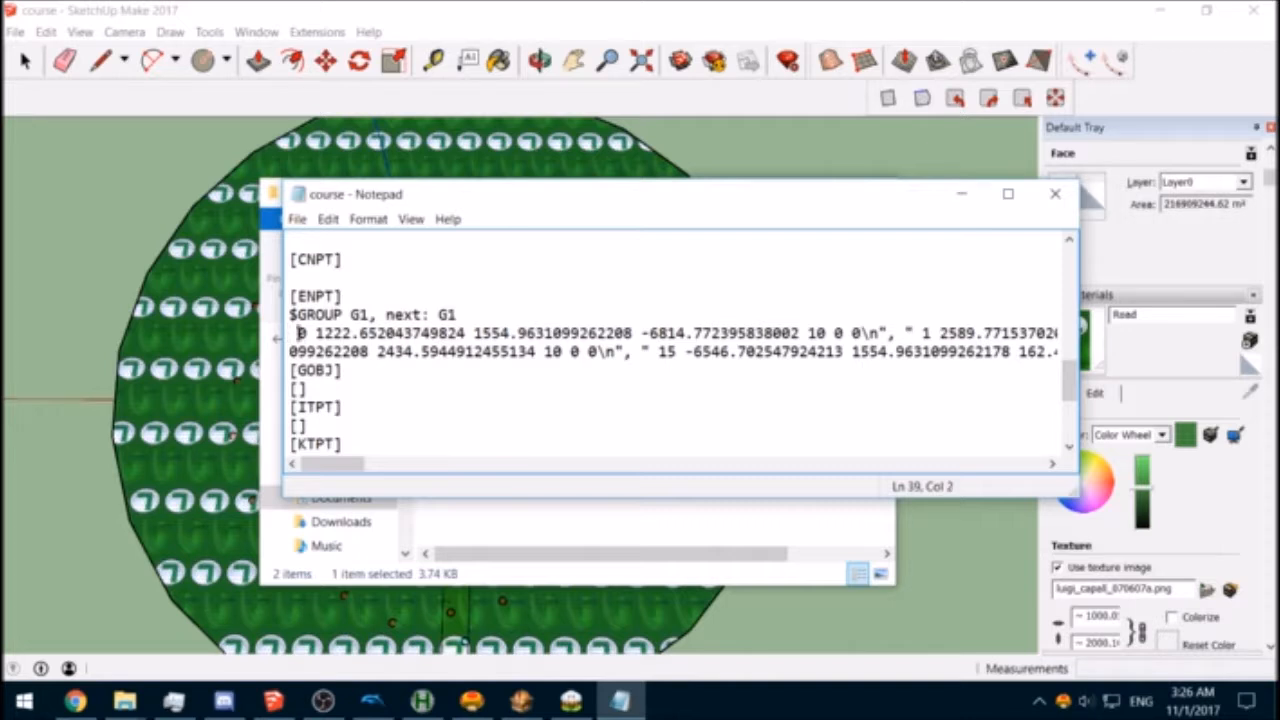
{"action": "key", "text": "BackSpace"}
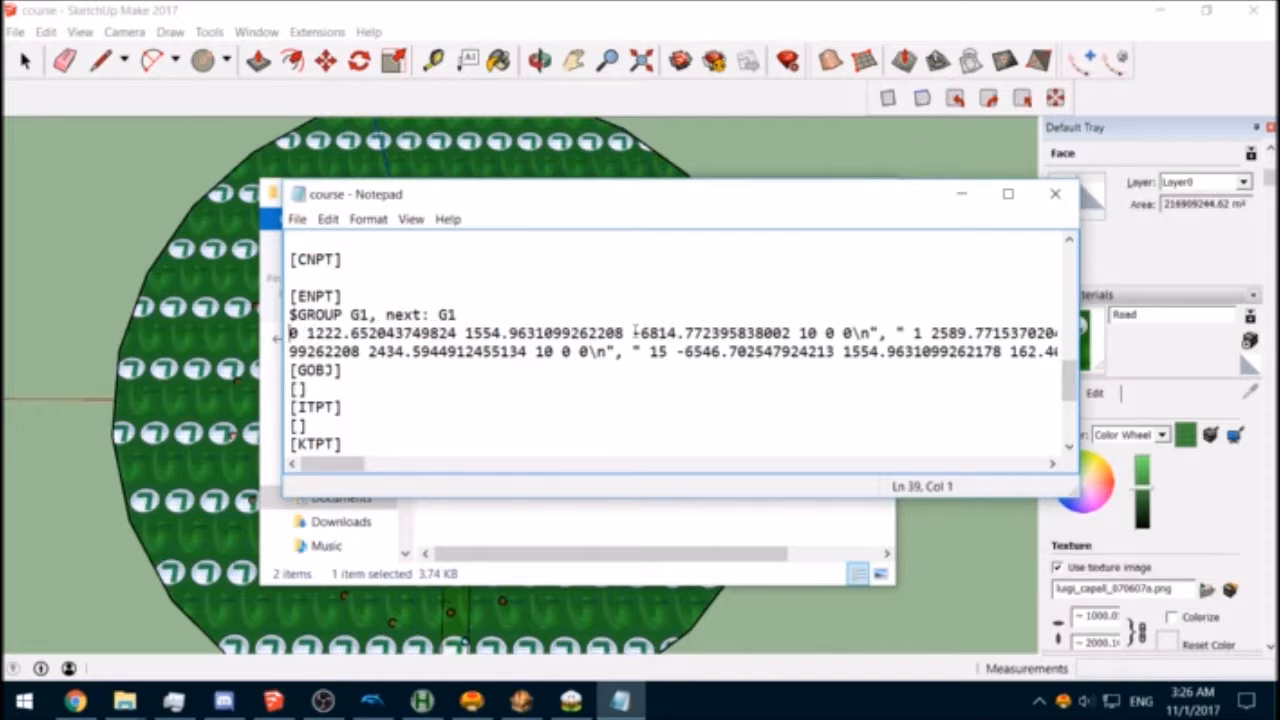
Step: Replace the separator after ENPT point 0 with a line break so point 1 starts its own line
{"action": "left_click_drag", "start_coordinate": [874, 333], "coordinate": [852, 333]}
{"action": "key", "text": "BackSpace"}
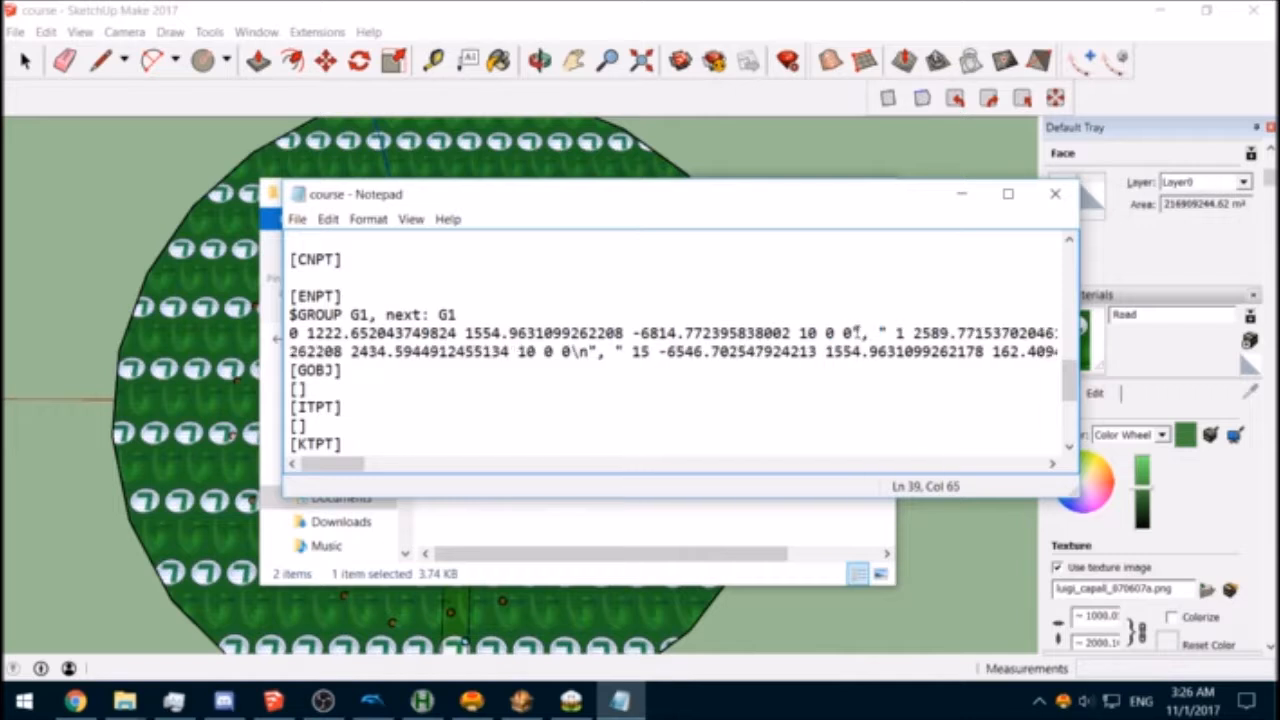
{"action": "key", "text": "Return"}
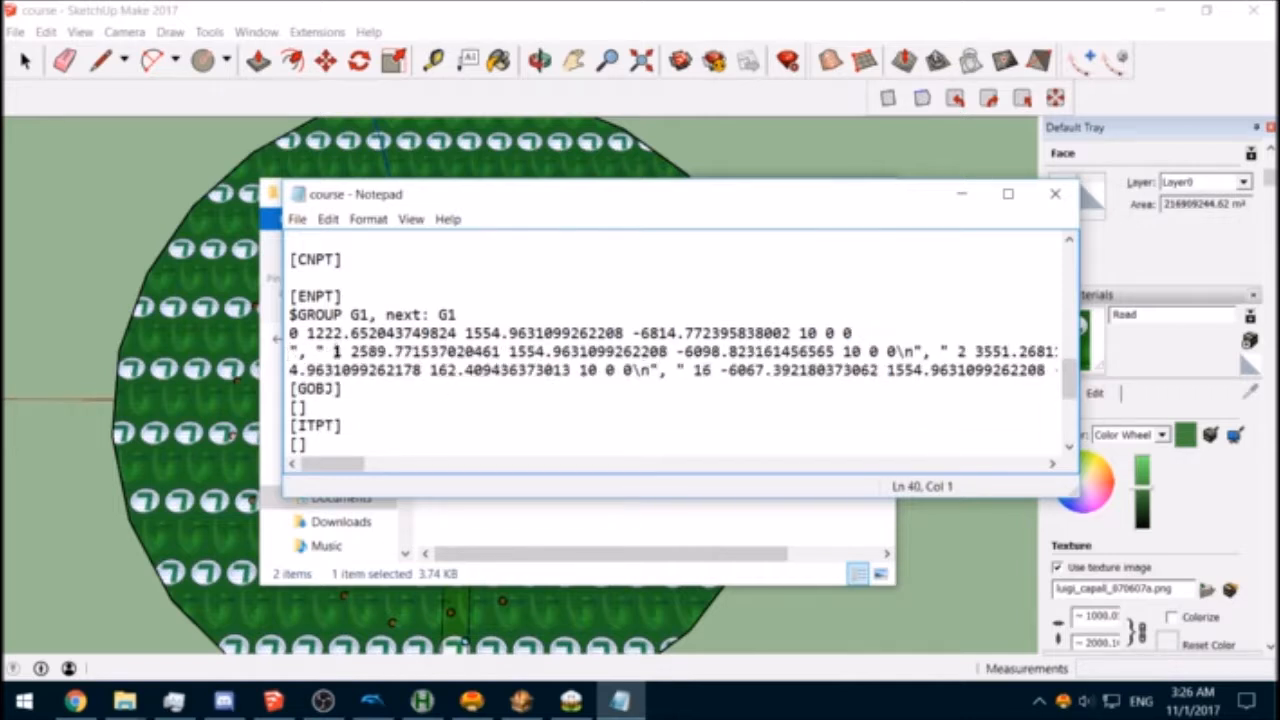
{"action": "left_click_drag", "start_coordinate": [337, 351], "coordinate": [289, 351]}
{"action": "key", "text": "BackSpace"}
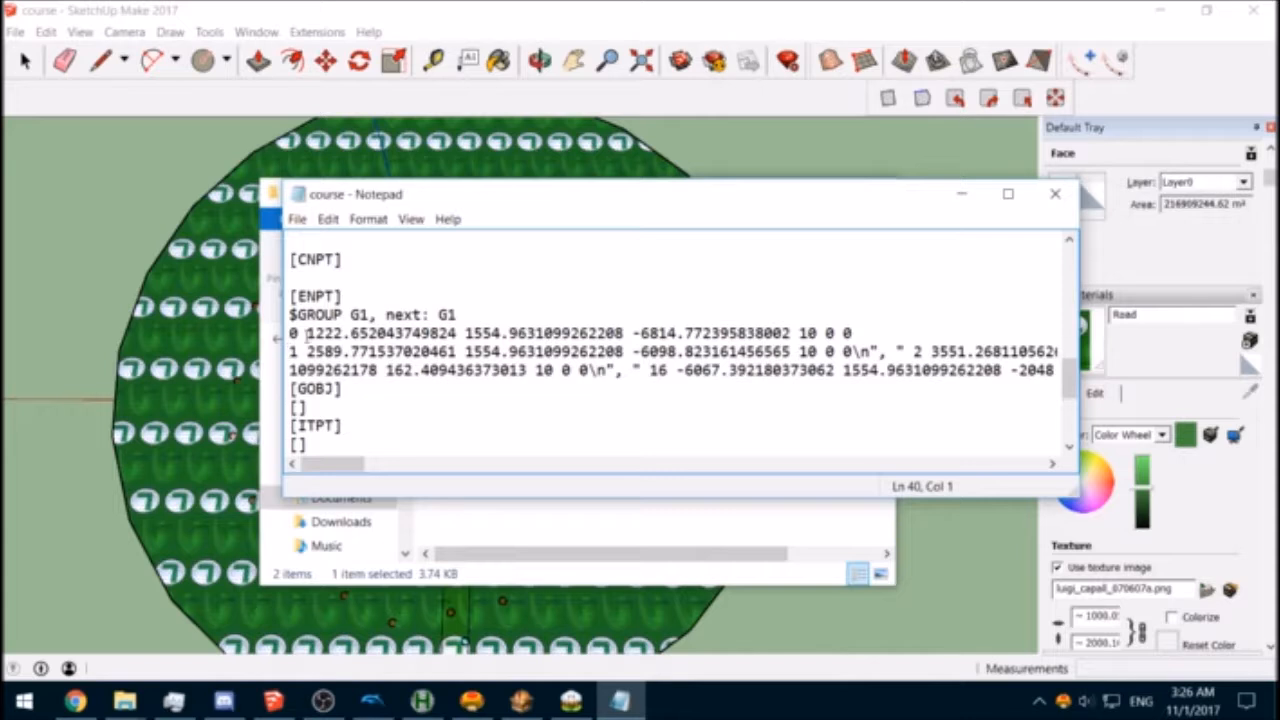
Step: Replace the separator after ENPT point 1 with a line break so point 2 starts its own line
{"action": "left_click", "coordinate": [878, 351]}
{"action": "key", "text": "shift+Left"}
{"action": "key", "text": "shift+Left"}
{"action": "key", "text": "shift+Left"}
{"action": "key", "text": "BackSpace"}
{"action": "key", "text": "Return"}
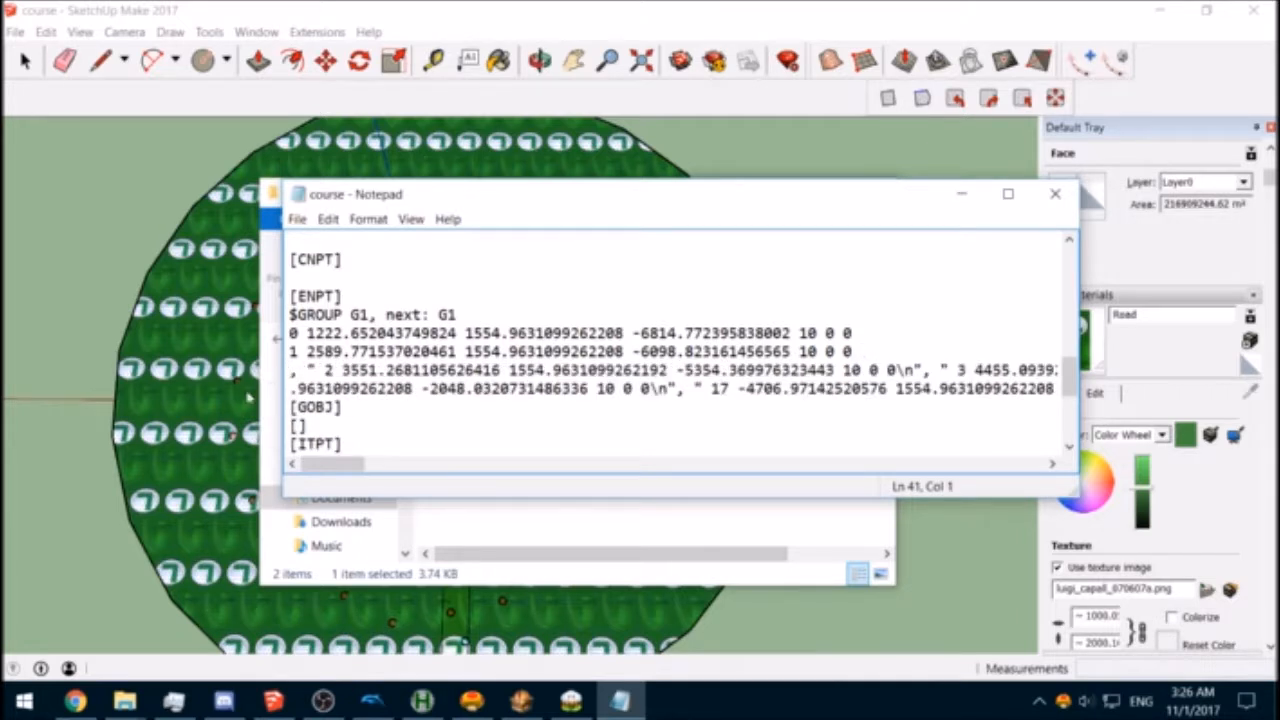
{"action": "left_click_drag", "start_coordinate": [326, 370], "coordinate": [276, 372]}
{"action": "key", "text": "BackSpace"}
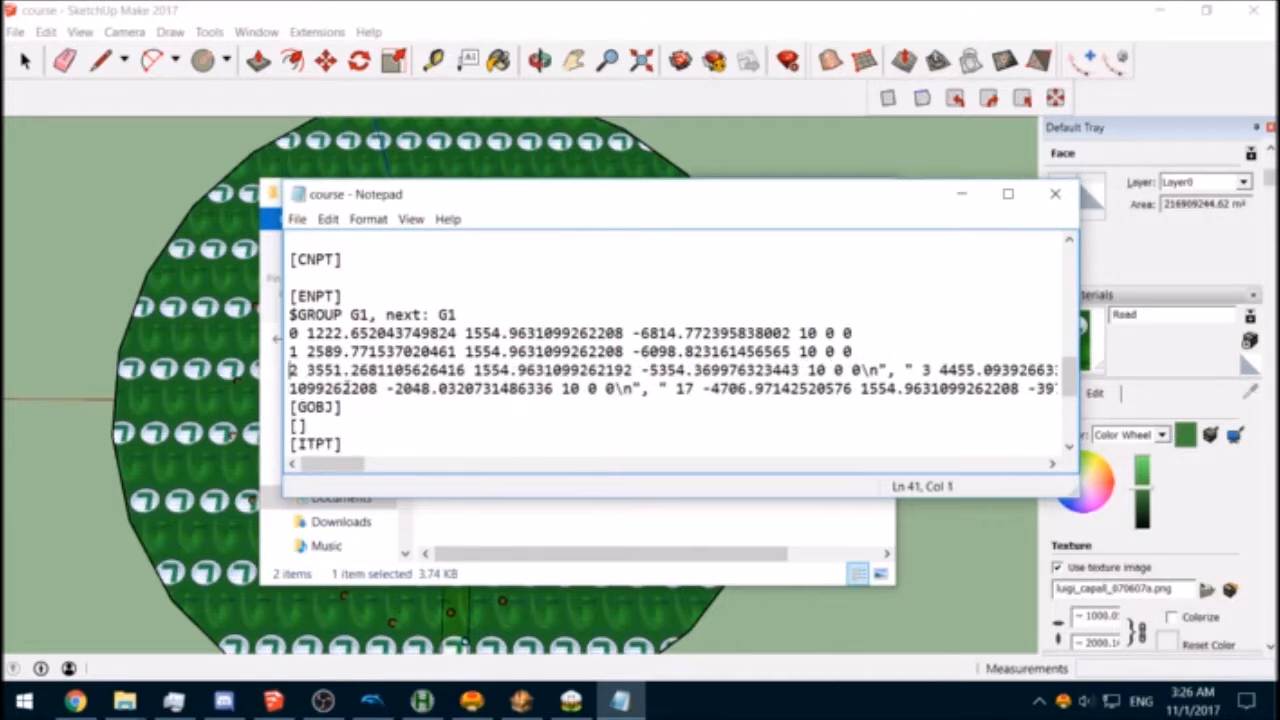
Step: Replace the separators after ENPT points 2 and 3 with line breaks, putting points 3 and 4 on separate lines
{"action": "left_click_drag", "start_coordinate": [860, 370], "coordinate": [922, 370]}
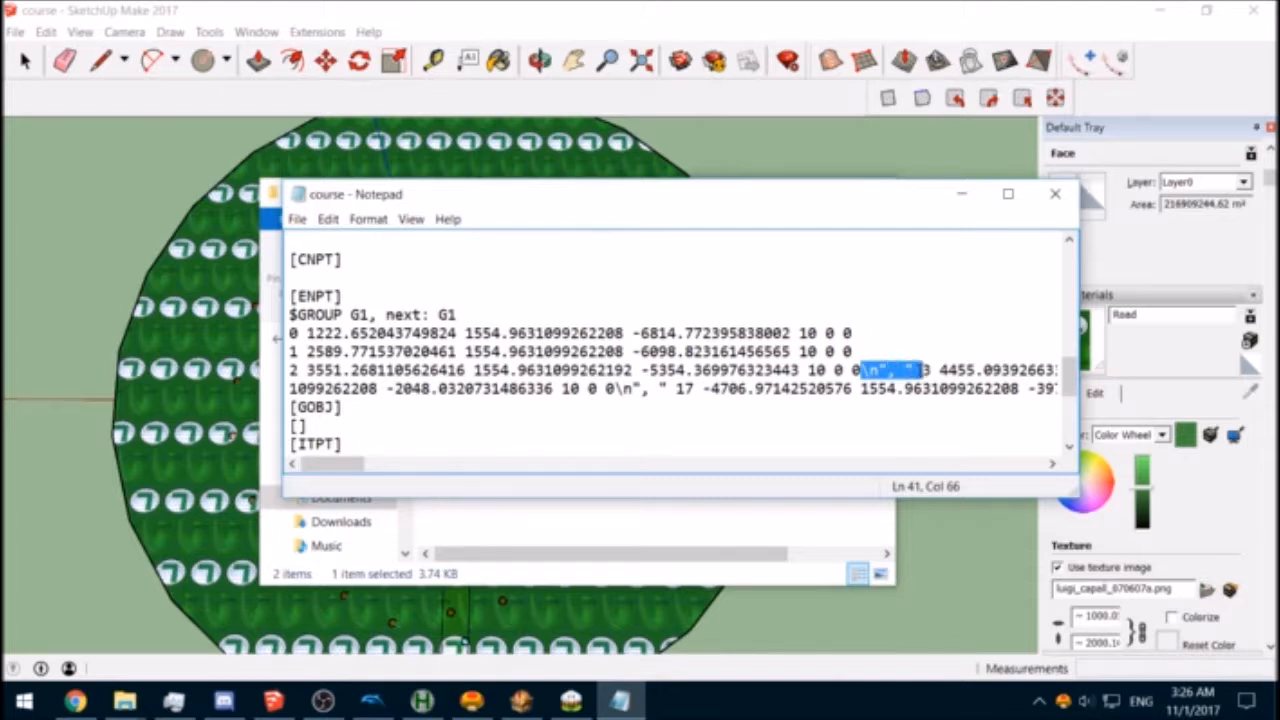
{"action": "key", "text": "BackSpace"}
{"action": "key", "text": "Return"}
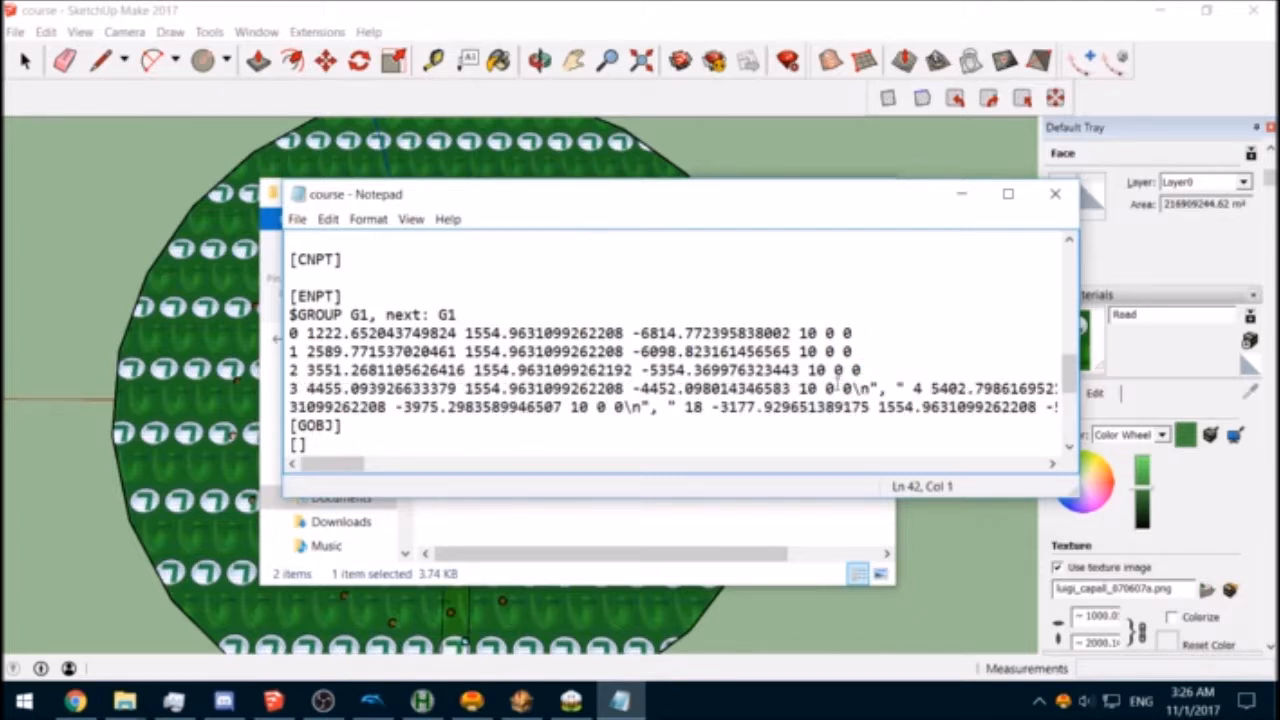
{"action": "left_click_drag", "start_coordinate": [851, 388], "coordinate": [912, 388]}
{"action": "key", "text": "BackSpace"}
{"action": "key", "text": "Return"}
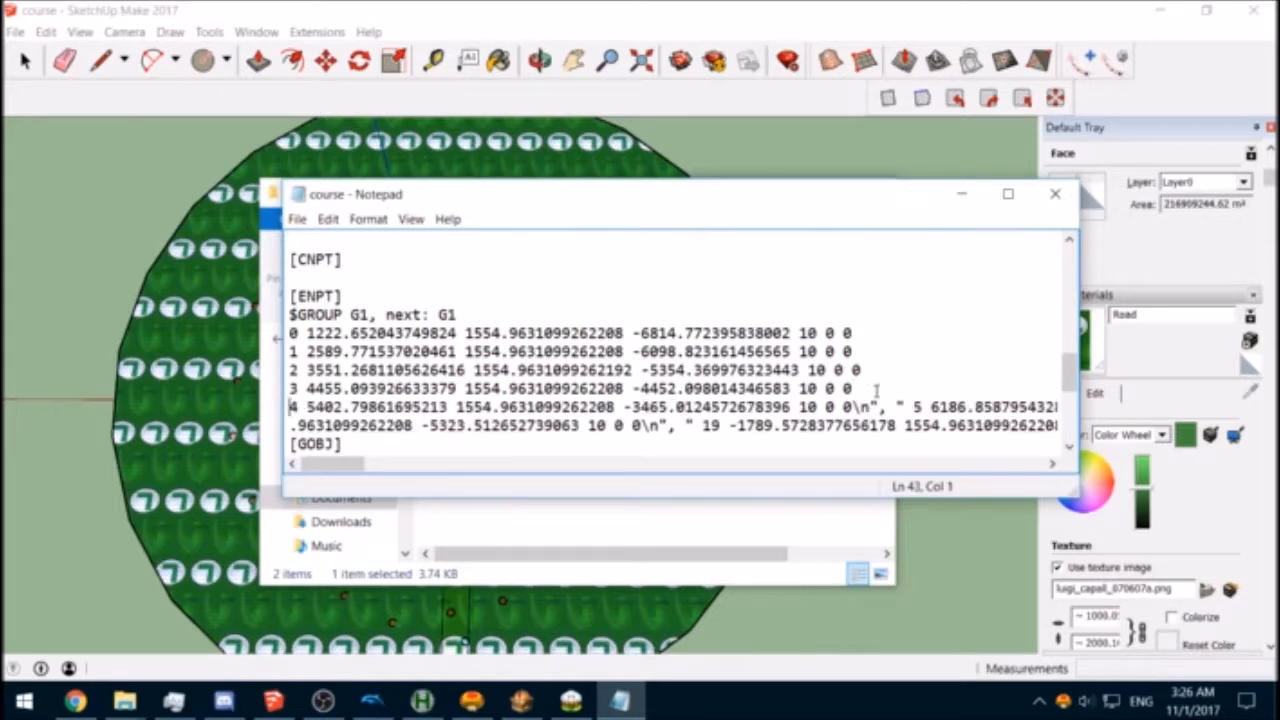
Step: Replace the separators after ENPT points 4 and 5 with line breaks, putting points 5 and 6 on separate lines
{"action": "left_click_drag", "start_coordinate": [851, 406], "coordinate": [913, 405]}
{"action": "key", "text": "BackSpace"}
{"action": "key", "text": "Return"}
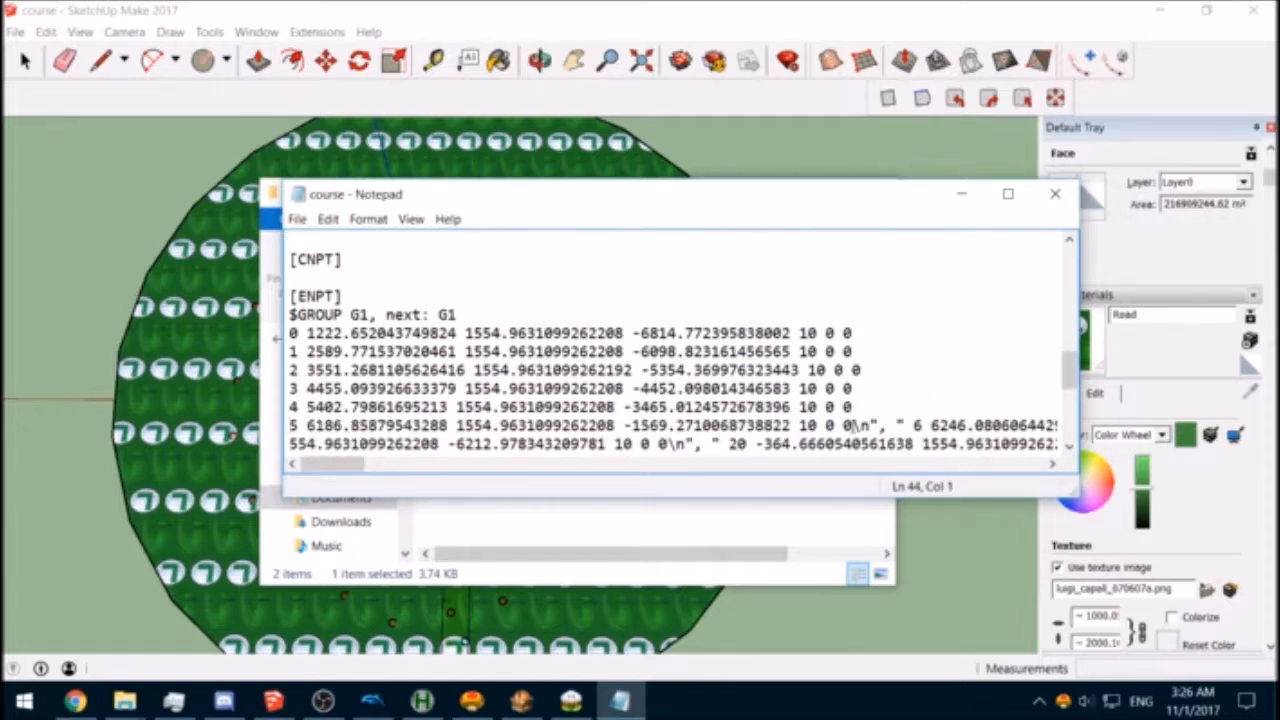
{"action": "left_click_drag", "start_coordinate": [851, 425], "coordinate": [916, 425]}
{"action": "key", "text": "BackSpace"}
{"action": "key", "text": "Return"}
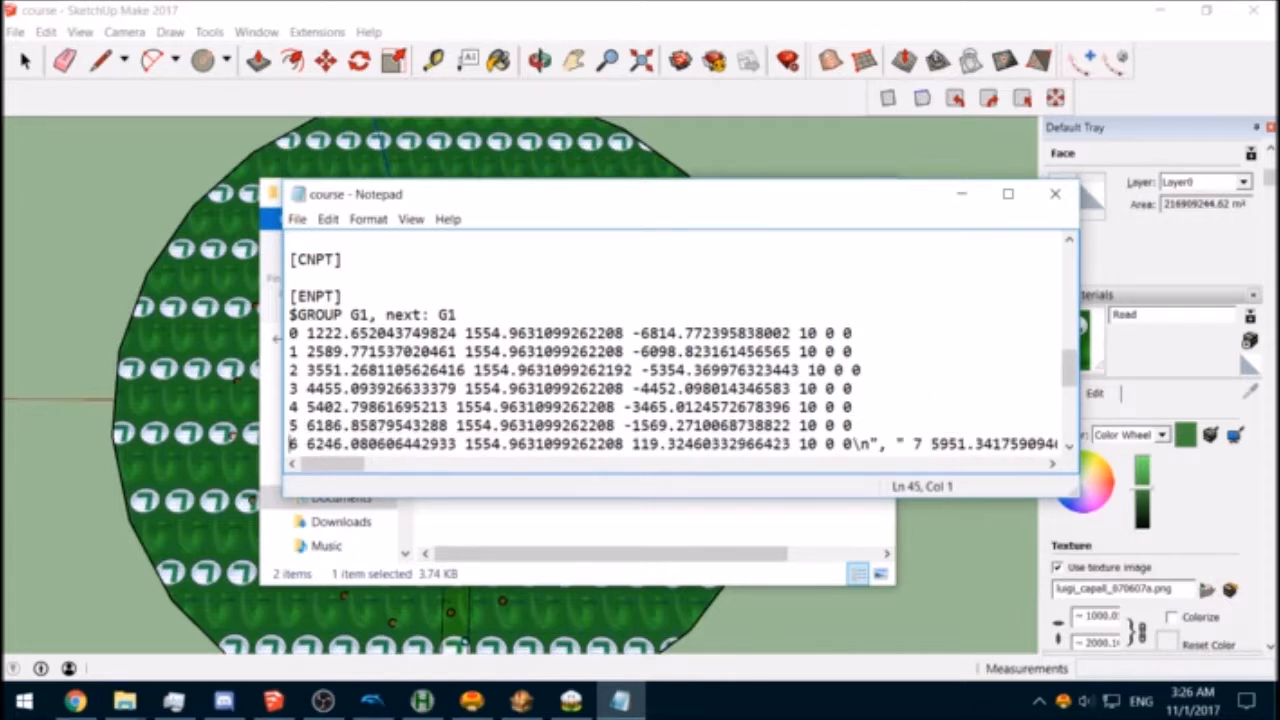
Step: Replace the separator after ENPT point 6 with a line break so point 7 starts its own line
{"action": "scroll", "coordinate": [837, 385], "scroll_direction": "down", "scroll_amount": 2}
{"action": "scroll", "coordinate": [837, 385], "scroll_direction": "down", "scroll_amount": 1}
{"action": "scroll", "coordinate": [837, 385], "scroll_direction": "up", "scroll_amount": 1}
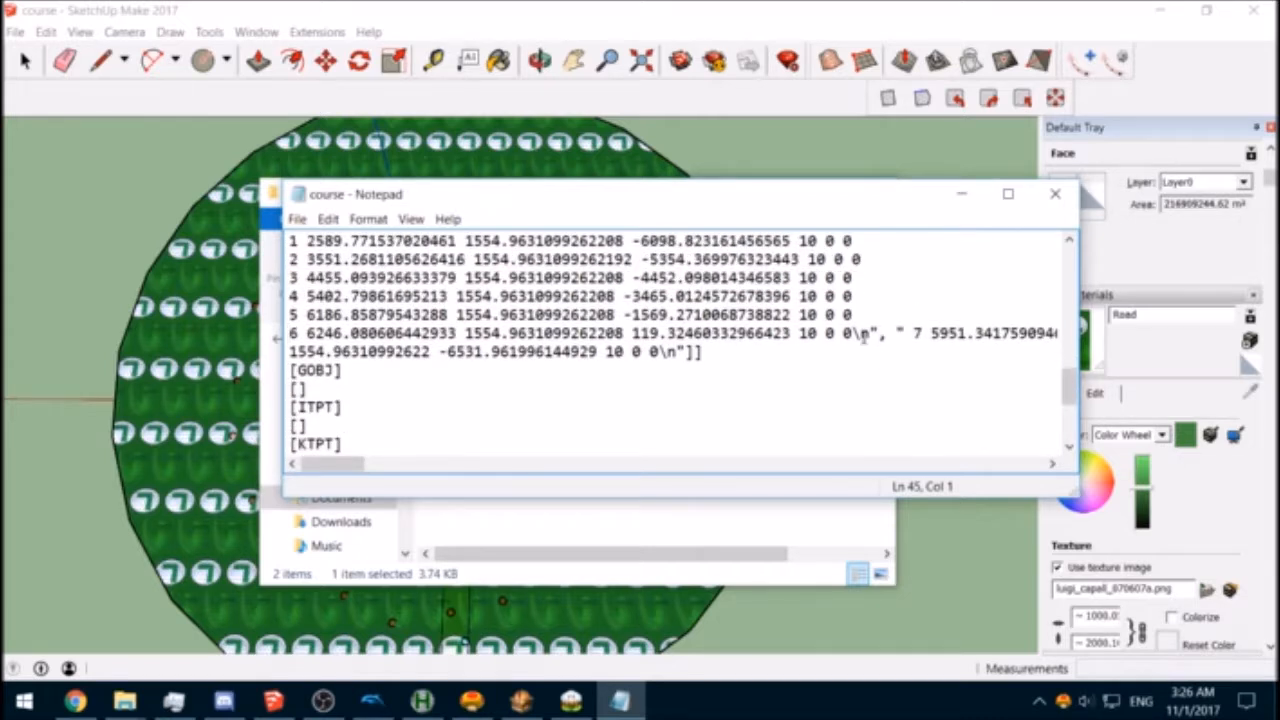
{"action": "left_click", "coordinate": [848, 333]}
{"action": "left_click_drag", "start_coordinate": [848, 333], "coordinate": [914, 333]}
{"action": "key", "text": "BackSpace"}
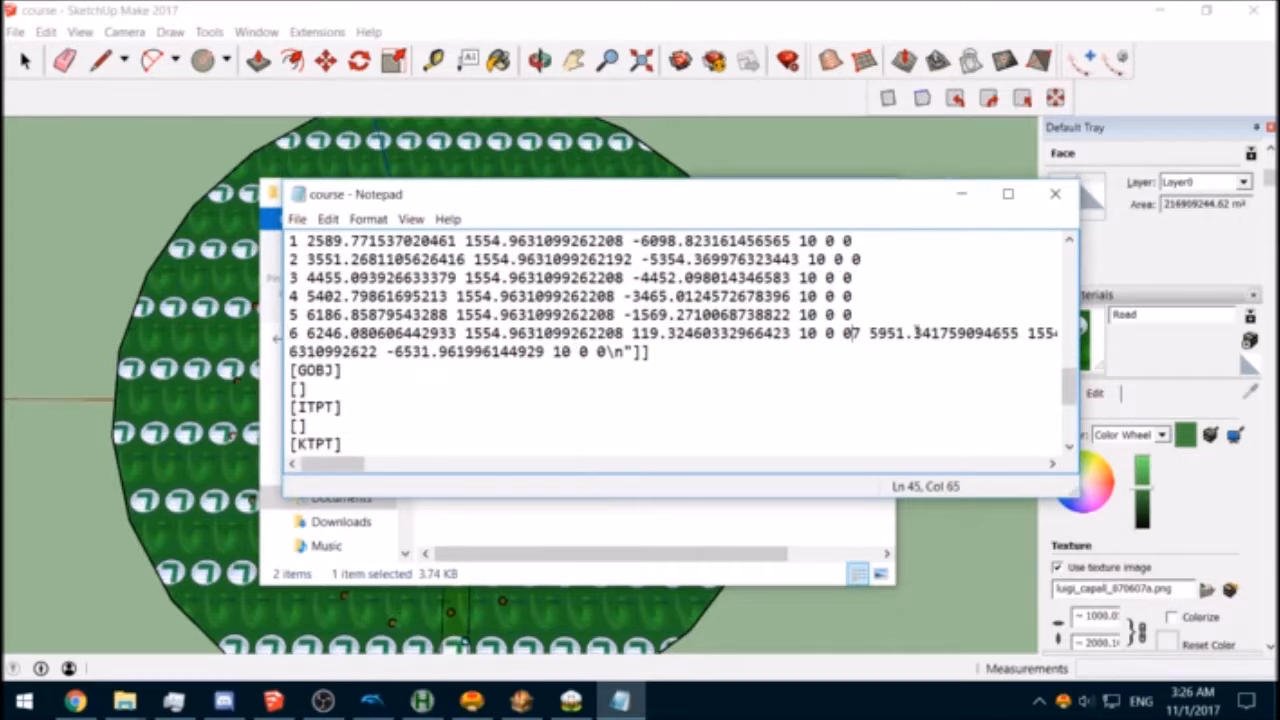
{"action": "key", "text": "Return"}
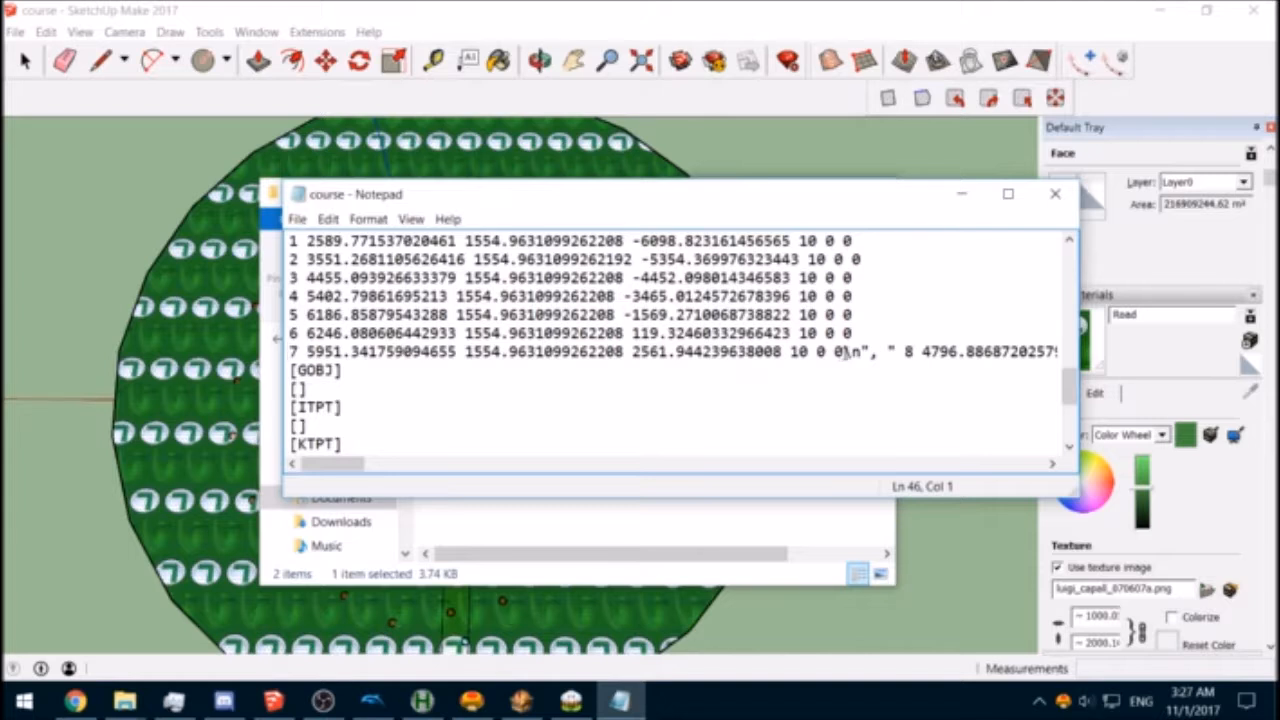
Step: Replace the separators after ENPT points 7 and 8 with line breaks, putting points 8 and 9 on separate lines
{"action": "left_click_drag", "start_coordinate": [845, 352], "coordinate": [906, 352]}
{"action": "key", "text": "BackSpace"}
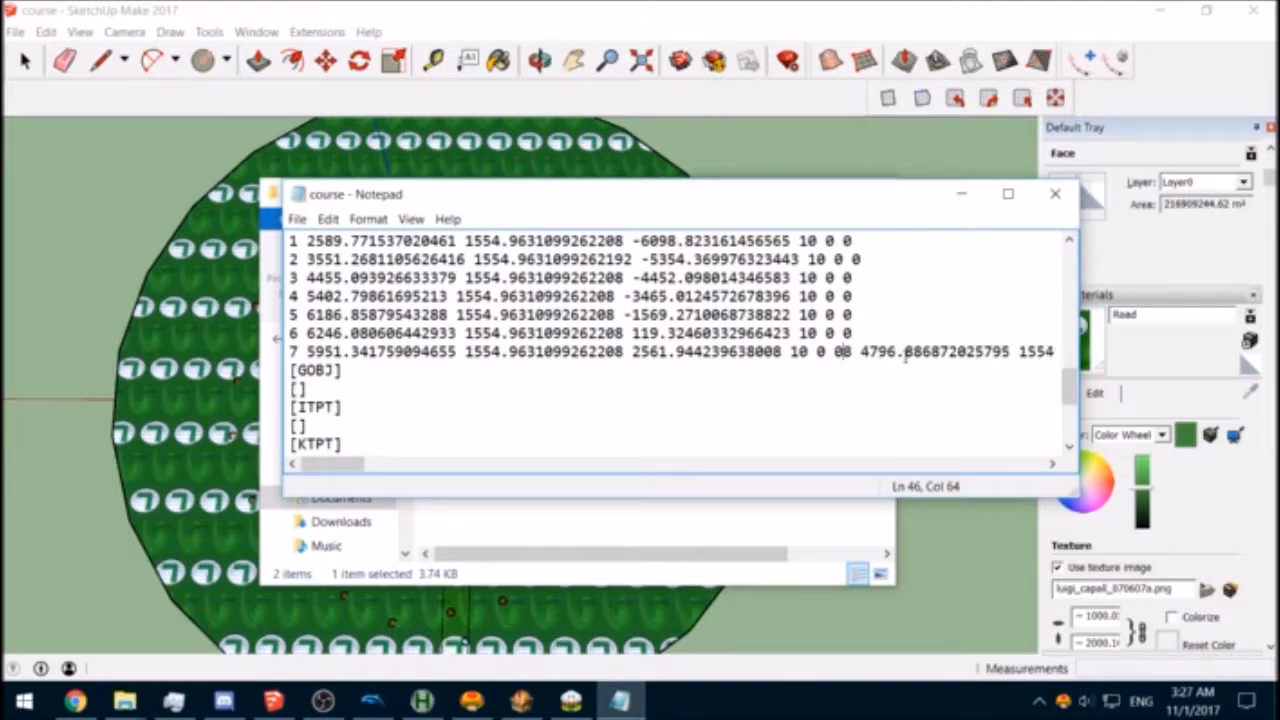
{"action": "key", "text": "Return"}
{"action": "left_click_drag", "start_coordinate": [848, 370], "coordinate": [906, 370]}
{"action": "key", "text": "BackSpace"}
{"action": "key", "text": "Return"}
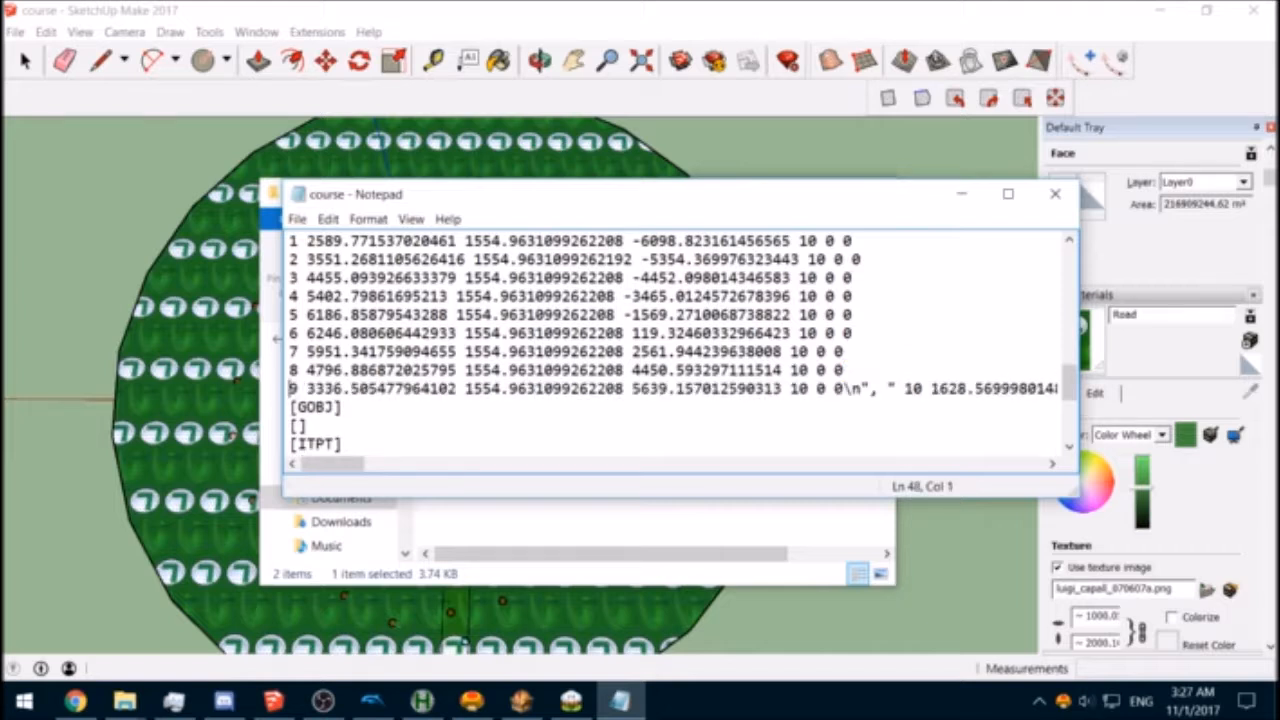
{"action": "scroll", "coordinate": [866, 376], "scroll_direction": "down", "scroll_amount": 1}
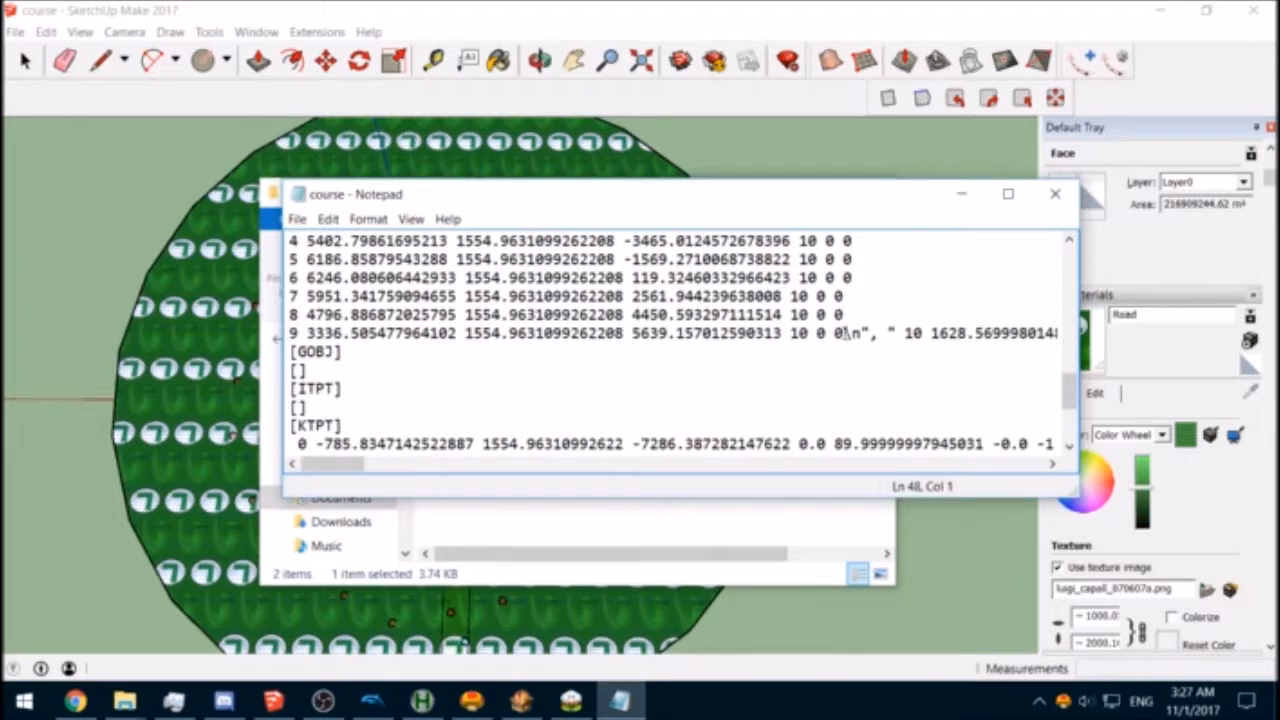
Step: Replace the separators after ENPT points 9 and 10 with line breaks, putting points 10 and 11 on separate lines
{"action": "left_click_drag", "start_coordinate": [844, 333], "coordinate": [921, 351]}
{"action": "key", "text": "BackSpace"}
{"action": "key", "text": "Return"}
{"action": "key", "text": "BackSpace"}
{"action": "key", "text": "Return"}
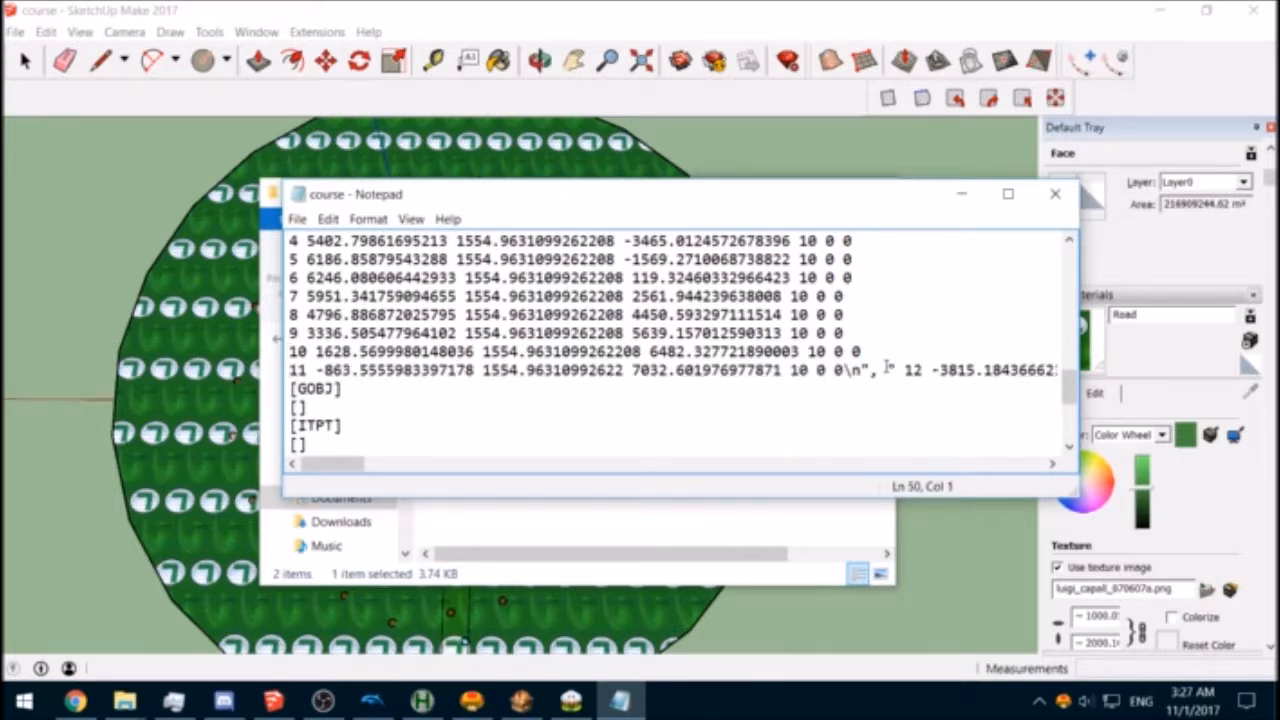
Step: Replace the separators after ENPT points 11 and 12 with line breaks, putting points 12 and 13 on separate lines
{"action": "left_click_drag", "start_coordinate": [846, 370], "coordinate": [905, 389]}
{"action": "key", "text": "BackSpace"}
{"action": "key", "text": "Return"}
{"action": "key", "text": "BackSpace"}
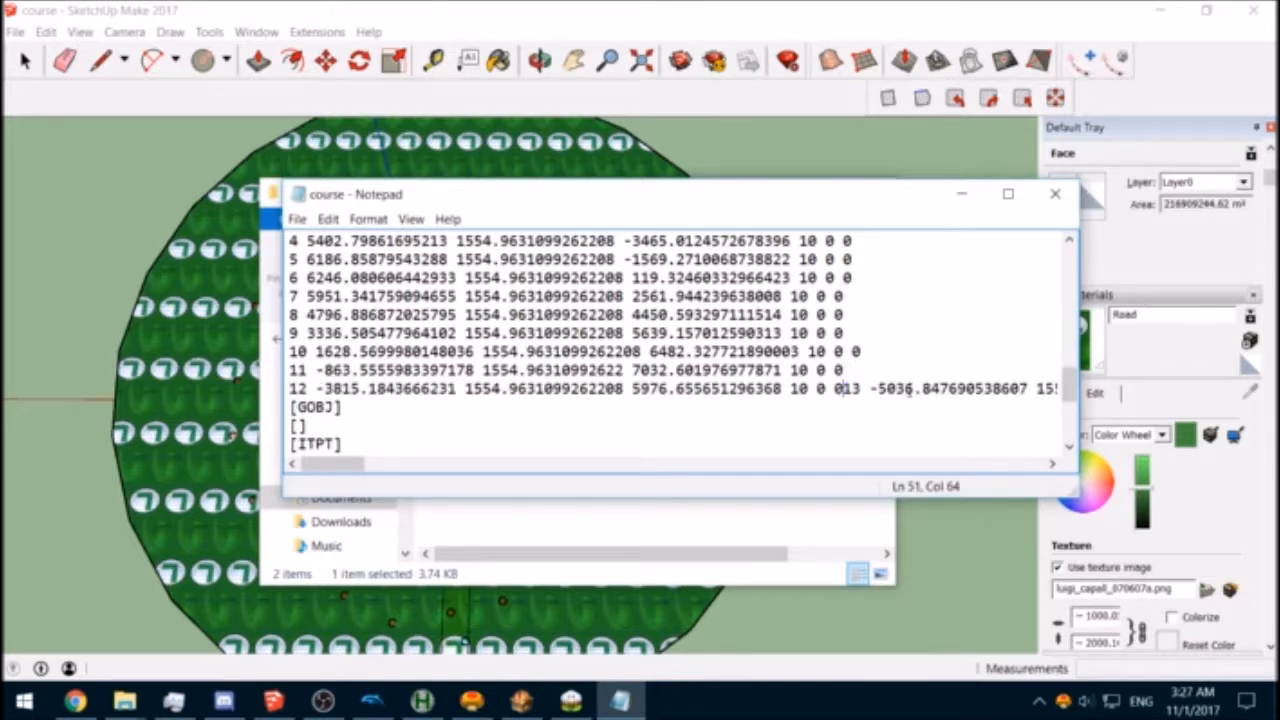
{"action": "key", "text": "Return"}
Step: Replace the separators after ENPT points 13 and 14 with line breaks, putting points 14 and 15 on separate lines
{"action": "left_click_drag", "start_coordinate": [864, 406], "coordinate": [921, 407]}
{"action": "key", "text": "BackSpace"}
{"action": "key", "text": "Return"}
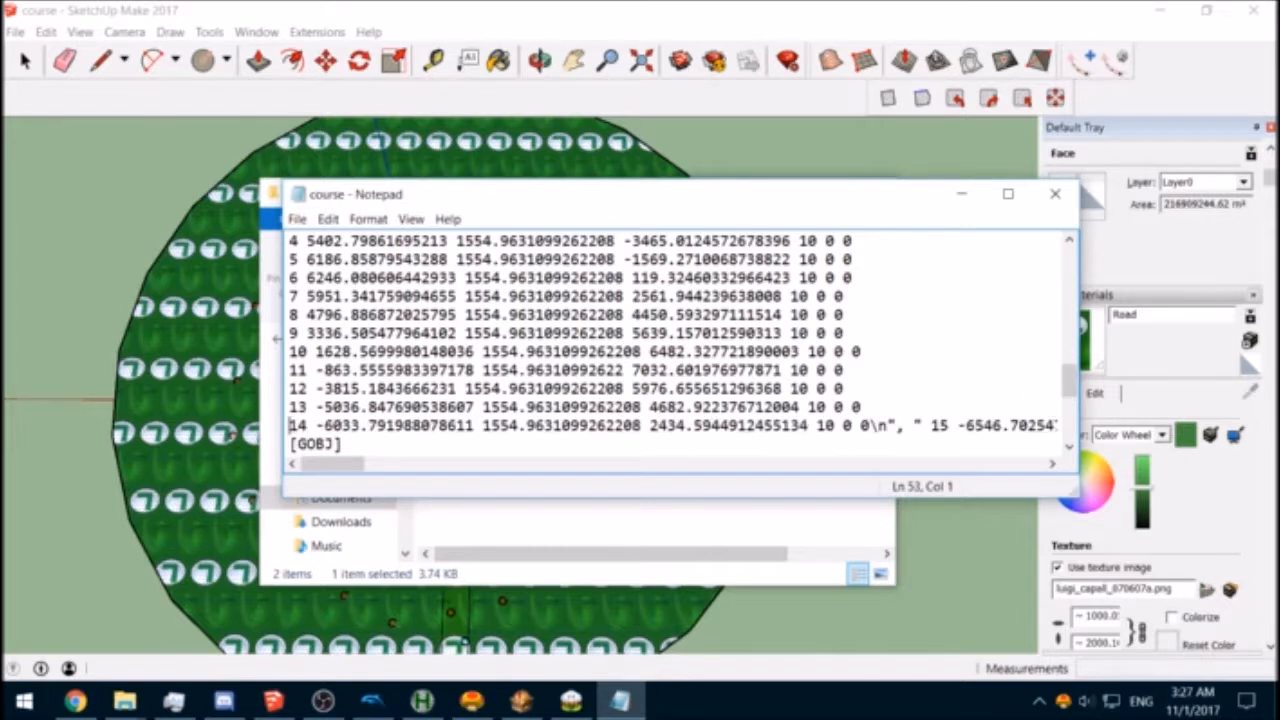
{"action": "scroll", "coordinate": [884, 386], "scroll_direction": "down", "scroll_amount": 1}
{"action": "left_click_drag", "start_coordinate": [867, 370], "coordinate": [932, 371]}
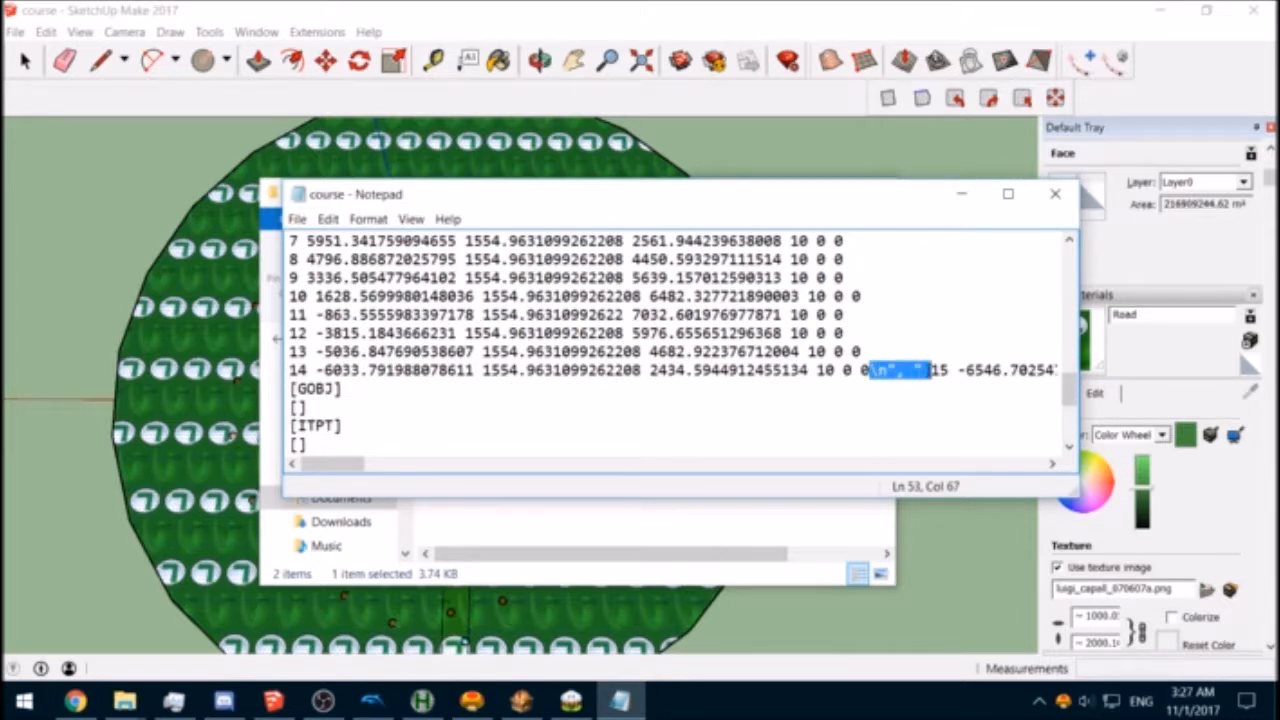
{"action": "key", "text": "BackSpace"}
{"action": "key", "text": "Return"}
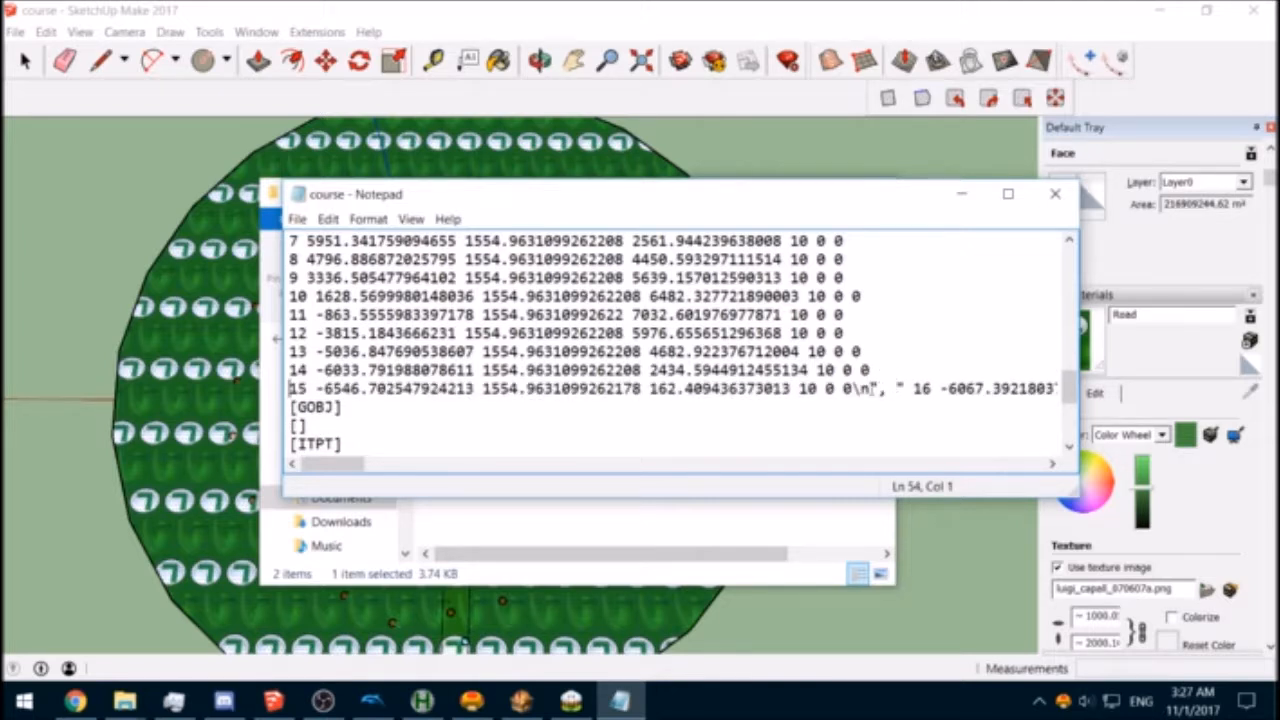
Step: Replace the separators after ENPT points 15 and 16 with line breaks, putting points 16 and 17 on separate lines
{"action": "left_click_drag", "start_coordinate": [853, 389], "coordinate": [906, 389]}
{"action": "key", "text": "BackSpace"}
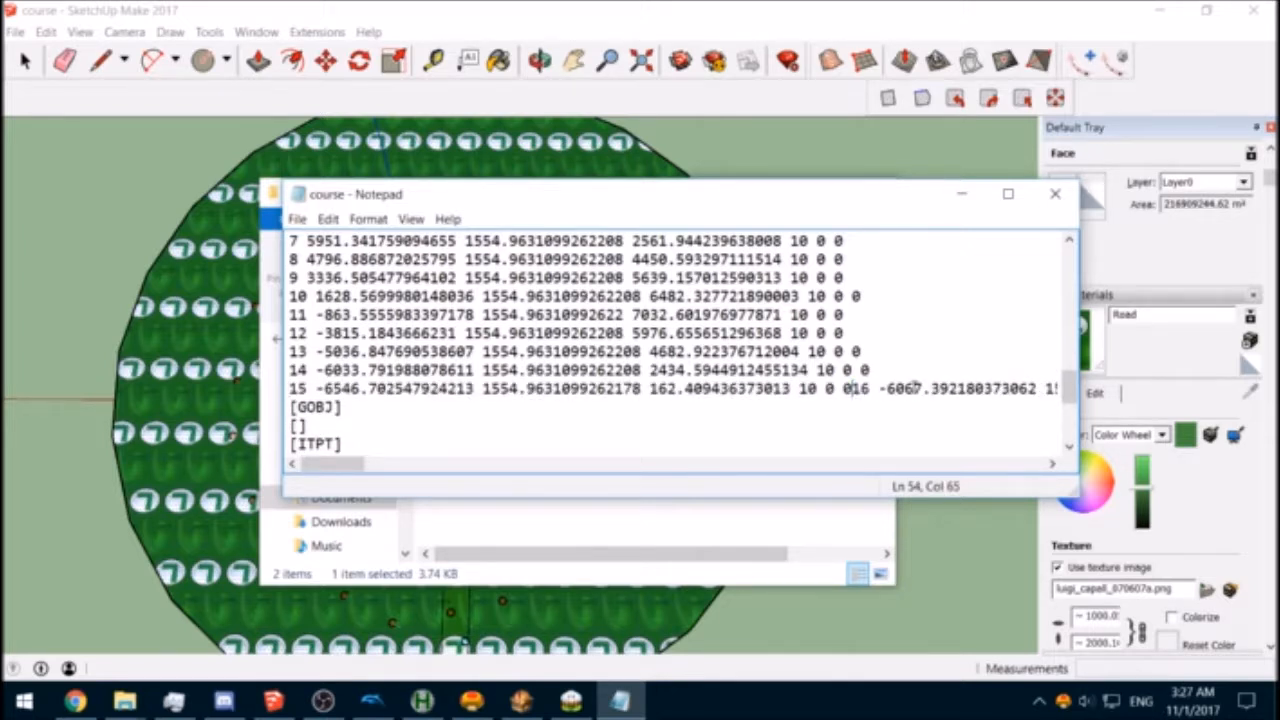
{"action": "key", "text": "Return"}
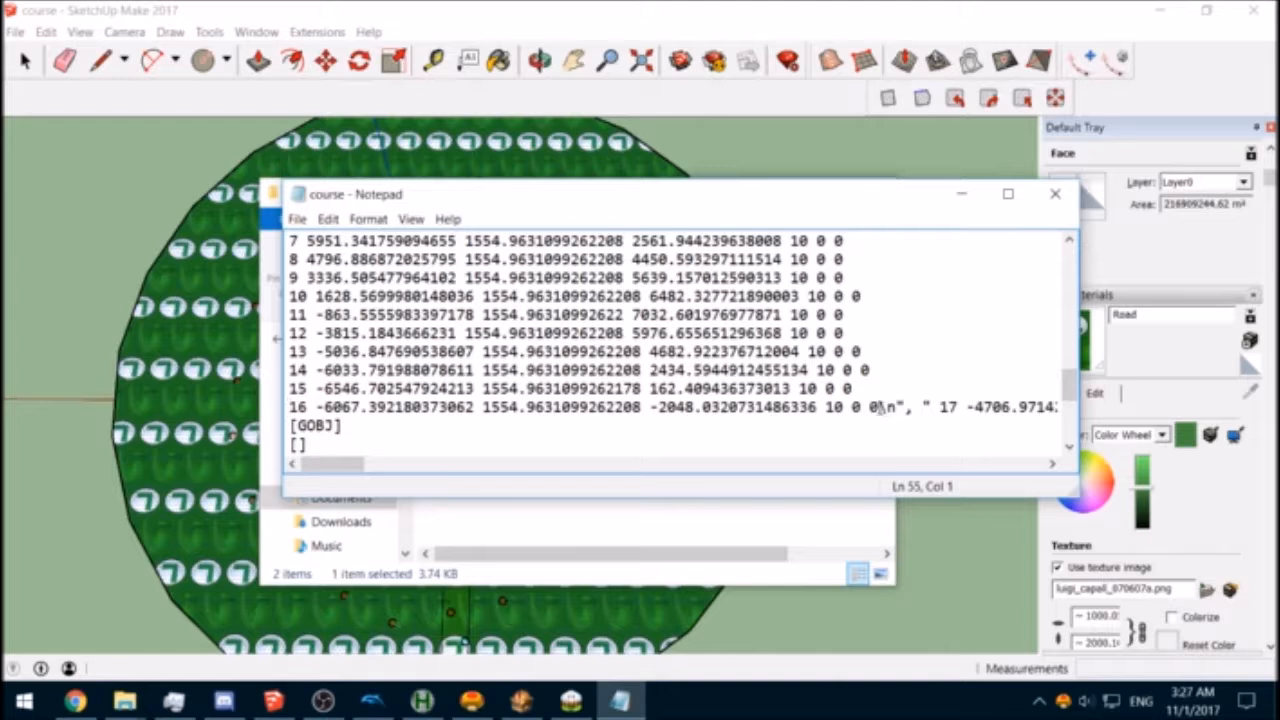
{"action": "left_click_drag", "start_coordinate": [879, 407], "coordinate": [934, 407]}
{"action": "key", "text": "BackSpace"}
{"action": "key", "text": "Return"}
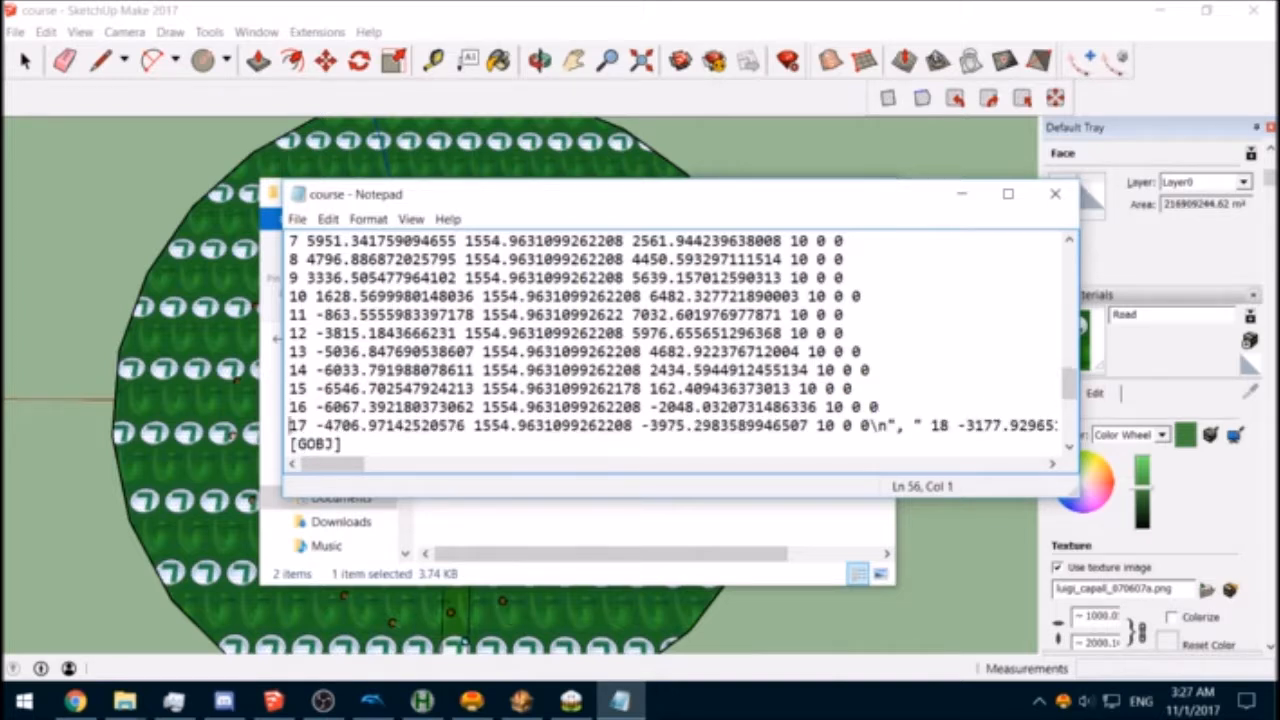
Step: Break the lines after ENPT points 17 and 18, putting points 18 and 19 on separate lines
{"action": "scroll", "coordinate": [940, 403], "scroll_direction": "down", "scroll_amount": 1}
{"action": "left_click_drag", "start_coordinate": [884, 370], "coordinate": [932, 371]}
{"action": "key", "text": "BackSpace"}
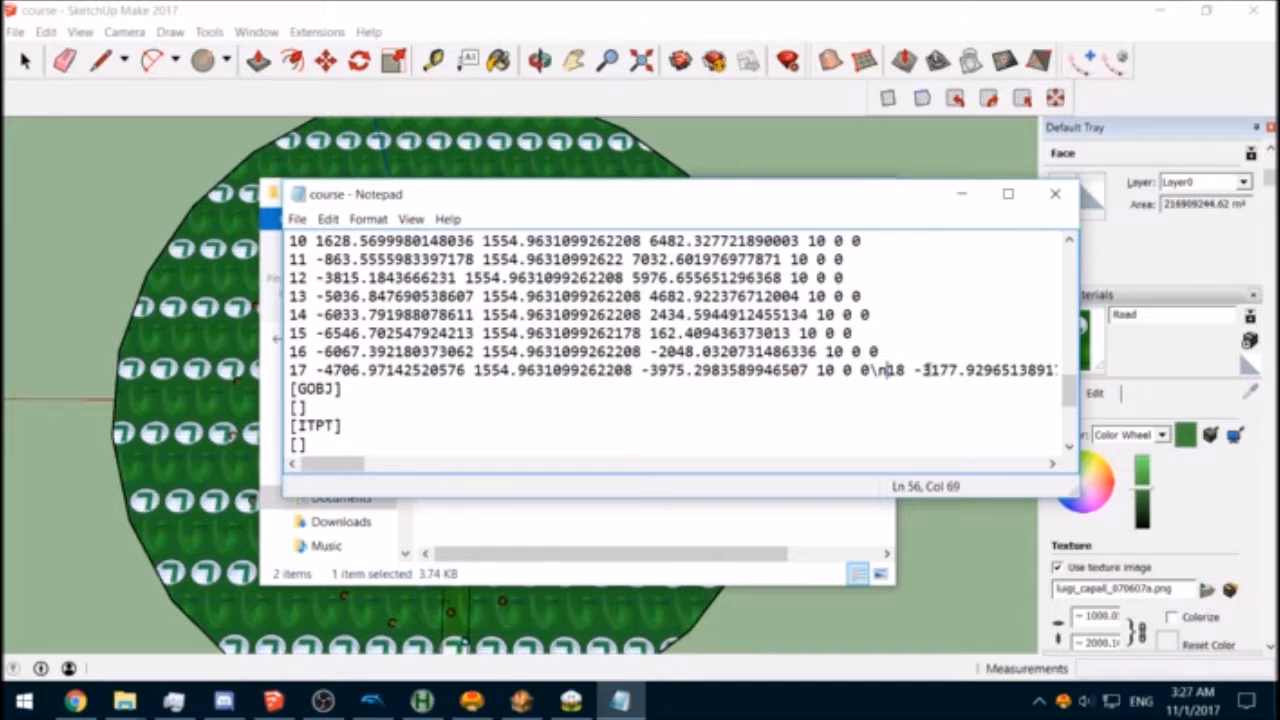
{"action": "key", "text": "Return"}
{"action": "left_click_drag", "start_coordinate": [866, 389], "coordinate": [932, 389]}
{"action": "key", "text": "BackSpace"}
{"action": "key", "text": "Return"}
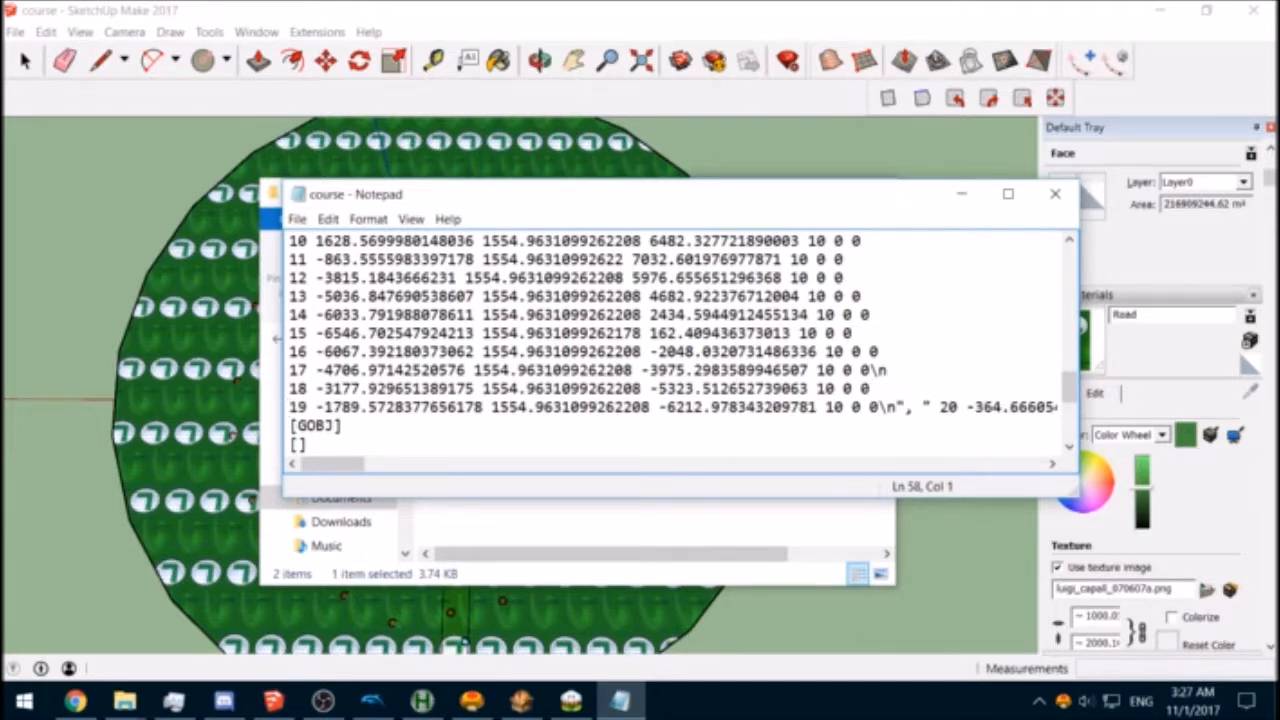
Step: Remove the leftover \n after ENPT point 17 and put point 20 on its own line without trailing characters
{"action": "left_click_drag", "start_coordinate": [888, 370], "coordinate": [852, 425]}
{"action": "key", "text": "BackSpace"}
{"action": "key", "text": "Return"}
{"action": "key", "text": "BackSpace"}
{"action": "scroll", "coordinate": [872, 396], "scroll_direction": "down", "scroll_amount": 2}
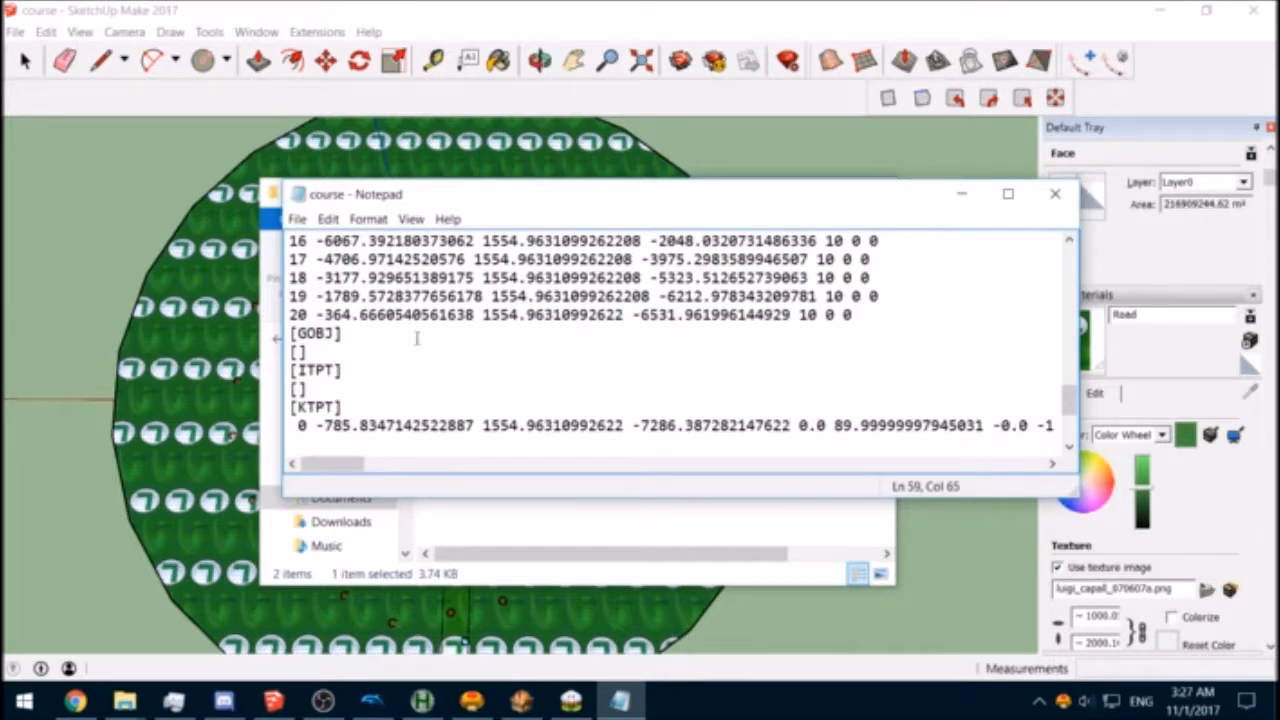
Step: Delete the empty [] placeholders under the [GOBJ], [ITPT], [JGPT] and [POTI] headings, leaving a blank line under each
{"action": "left_click_drag", "start_coordinate": [306, 352], "coordinate": [290, 388]}
{"action": "key", "text": "BackSpace"}
{"action": "key", "text": "BackSpace"}
{"action": "scroll", "coordinate": [445, 365], "scroll_direction": "down", "scroll_amount": 2}
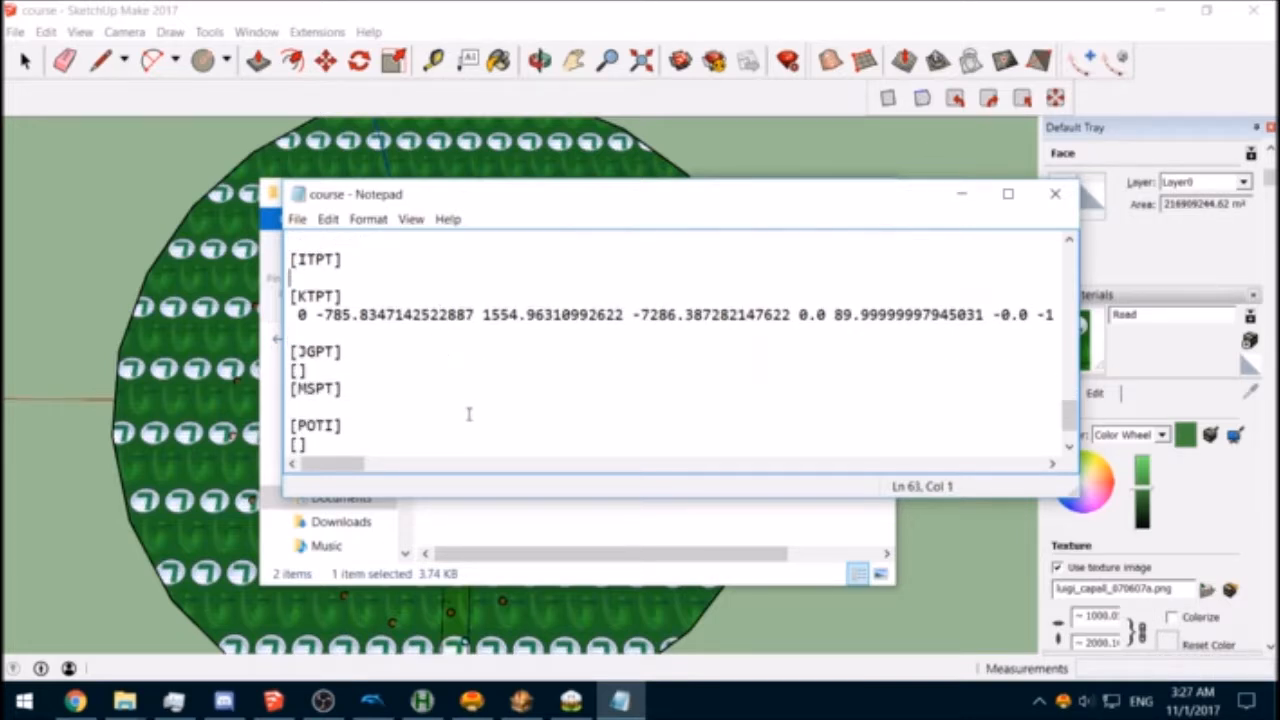
{"action": "mouse_move", "coordinate": [335, 463]}
{"action": "left_mouse_down"}
{"action": "mouse_move", "coordinate": [445, 455]}
{"action": "mouse_move", "coordinate": [337, 457]}
{"action": "left_mouse_up"}
{"action": "left_click_drag", "start_coordinate": [320, 369], "coordinate": [276, 386]}
{"action": "key", "text": "BackSpace"}
{"action": "scroll", "coordinate": [330, 388], "scroll_direction": "down", "scroll_amount": 1}
{"action": "key", "text": "BackSpace"}
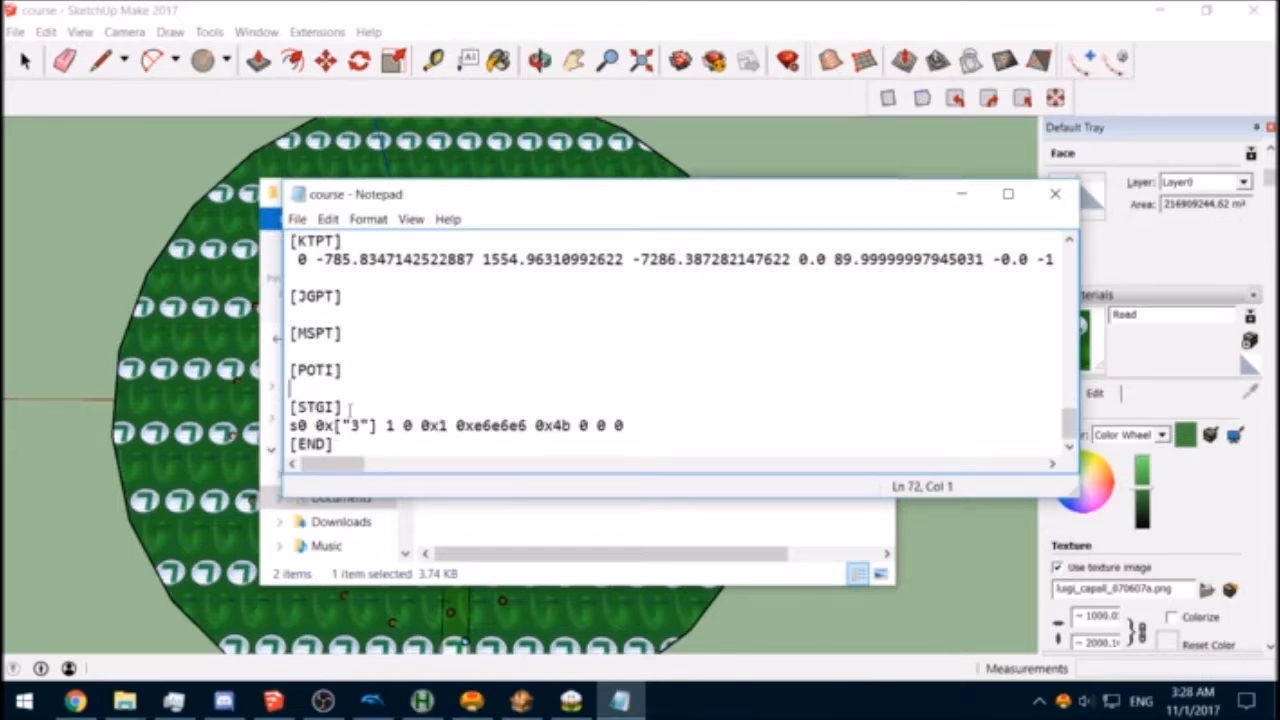
Step: Strip the brackets and quotes from the STGI entry so its second value reads 0x3
{"action": "left_click", "coordinate": [341, 425]}
{"action": "left_click_drag", "start_coordinate": [352, 425], "coordinate": [336, 425]}
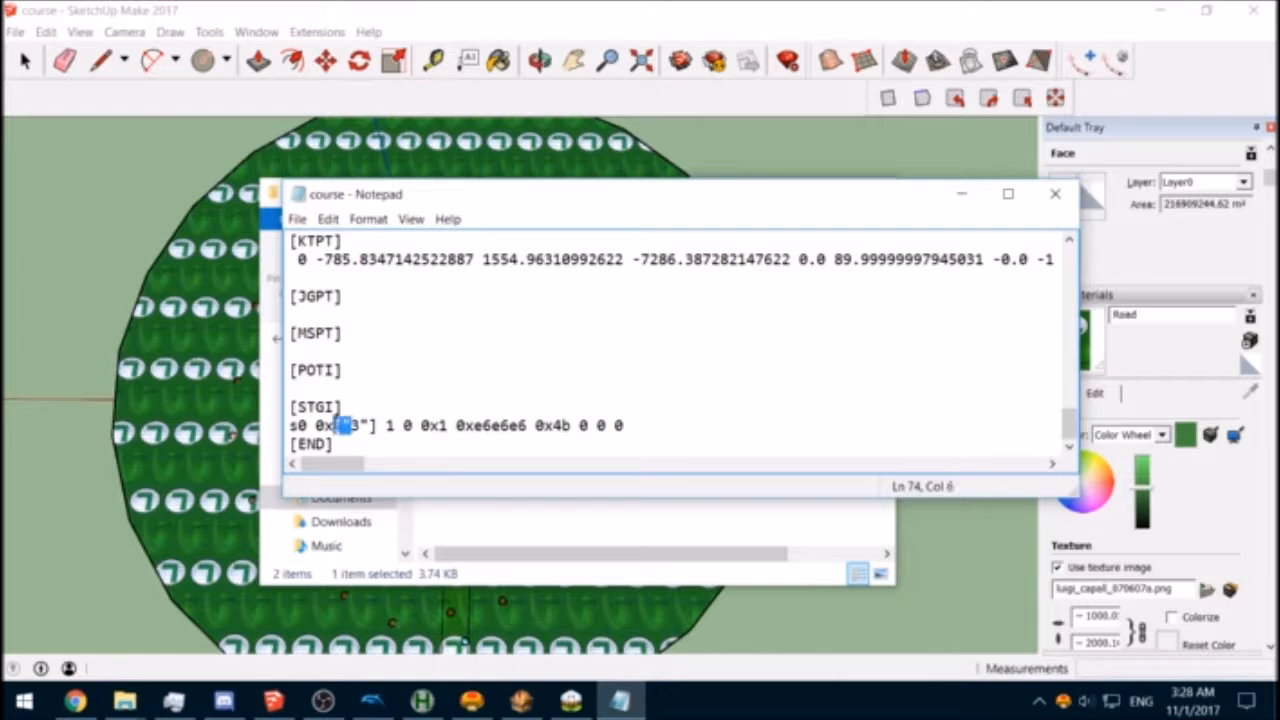
{"action": "key", "text": "BackSpace"}
{"action": "key", "text": "BackSpace"}
{"action": "key", "text": "BackSpace"}
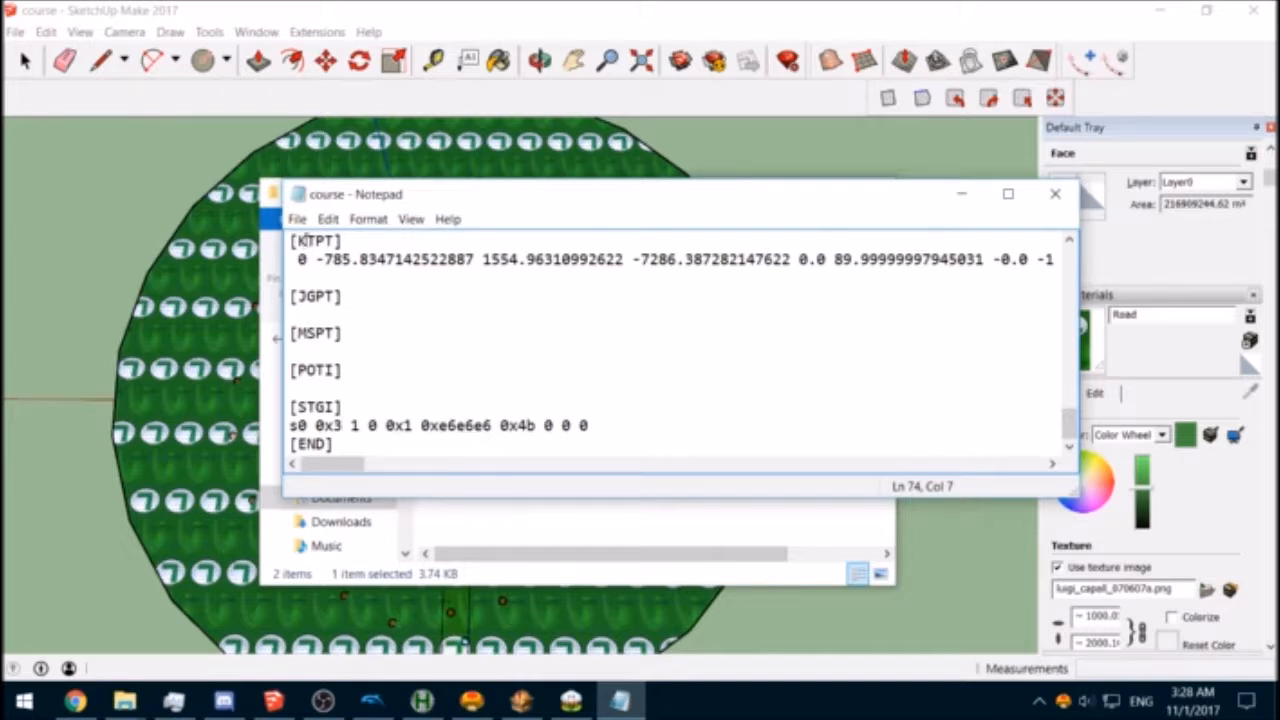
Step: Save the cleaned-up course.txt file
{"action": "left_click", "coordinate": [297, 219]}
{"action": "left_click", "coordinate": [340, 283]}
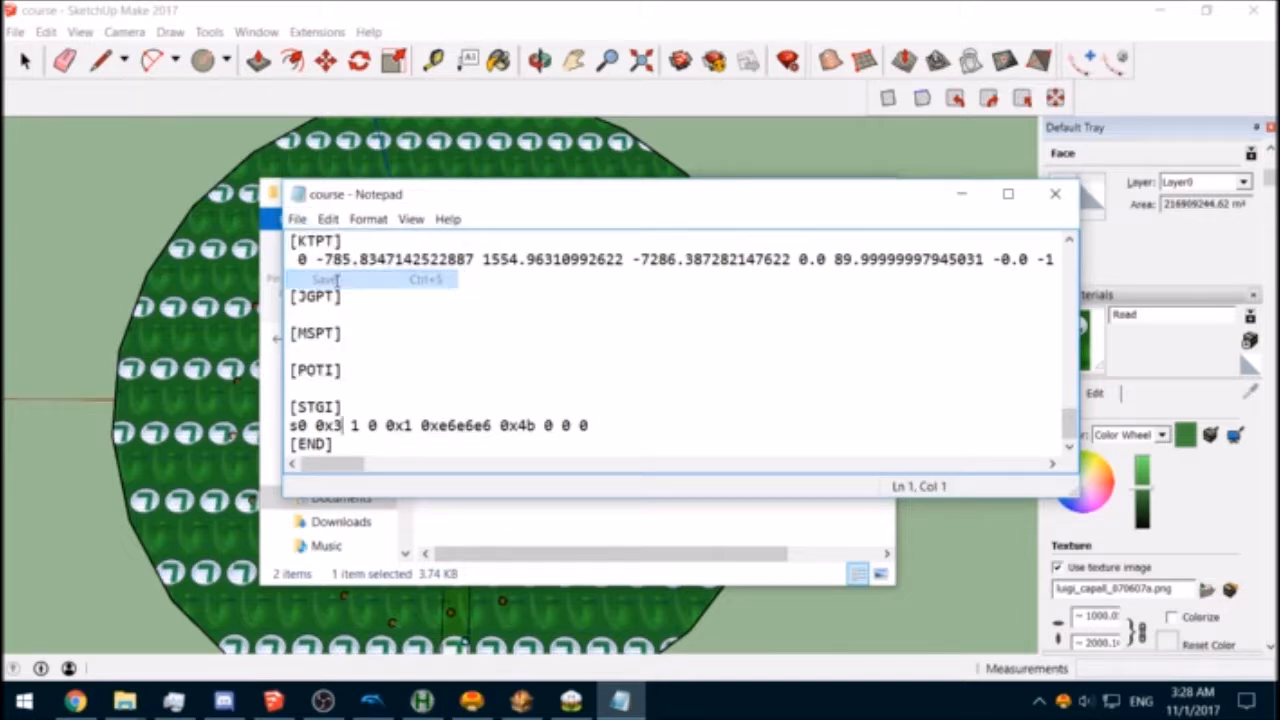
{"action": "left_click", "coordinate": [378, 333]}
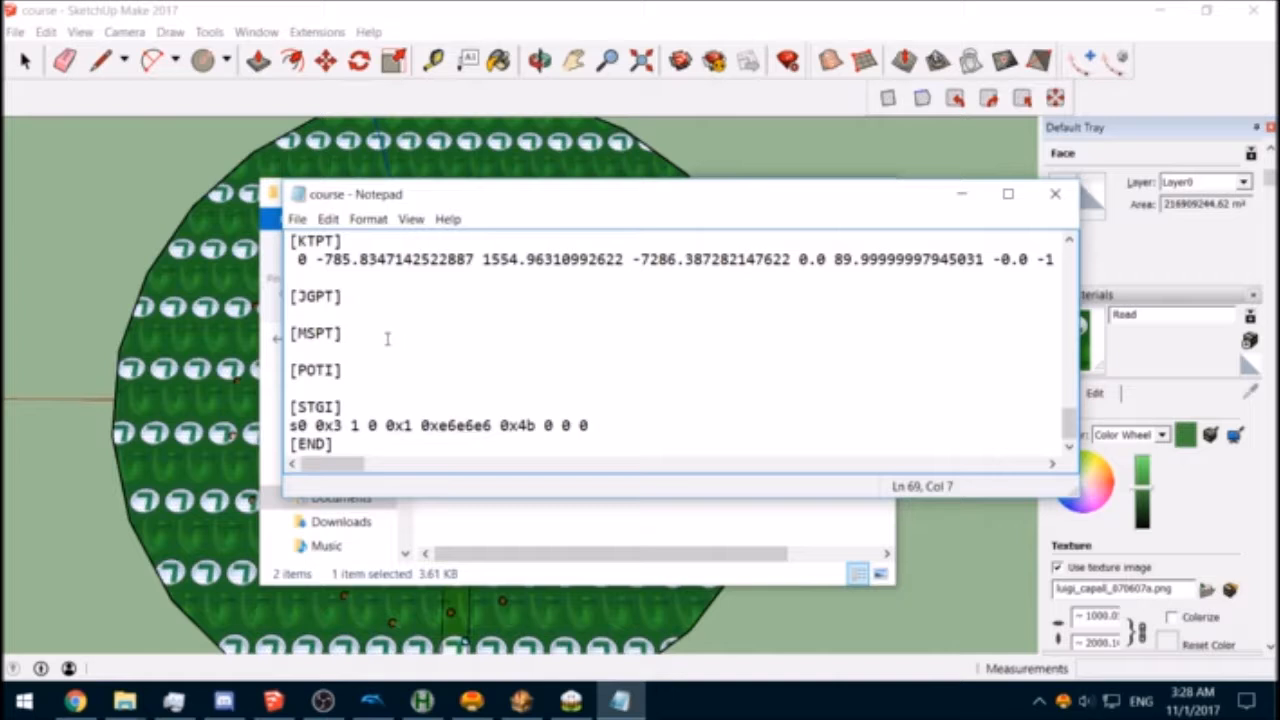
Step: Lower the system volume to 8
{"action": "key", "text": "XF86AudioLowerVolume"}
{"action": "key", "text": "XF86AudioLowerVolume"}
{"action": "key", "text": "XF86AudioLowerVolume"}
{"action": "key", "text": "XF86AudioLowerVolume"}
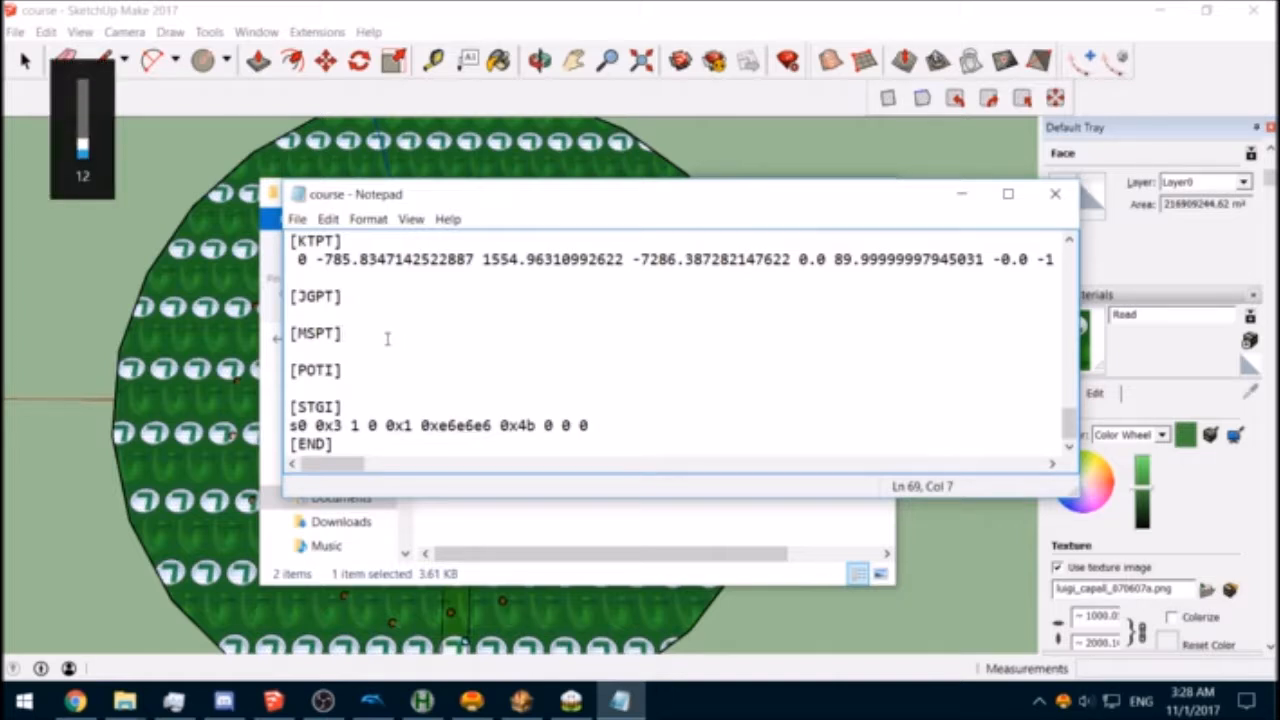
{"action": "key", "text": "XF86AudioLowerVolume"}
{"action": "key", "text": "XF86AudioLowerVolume"}
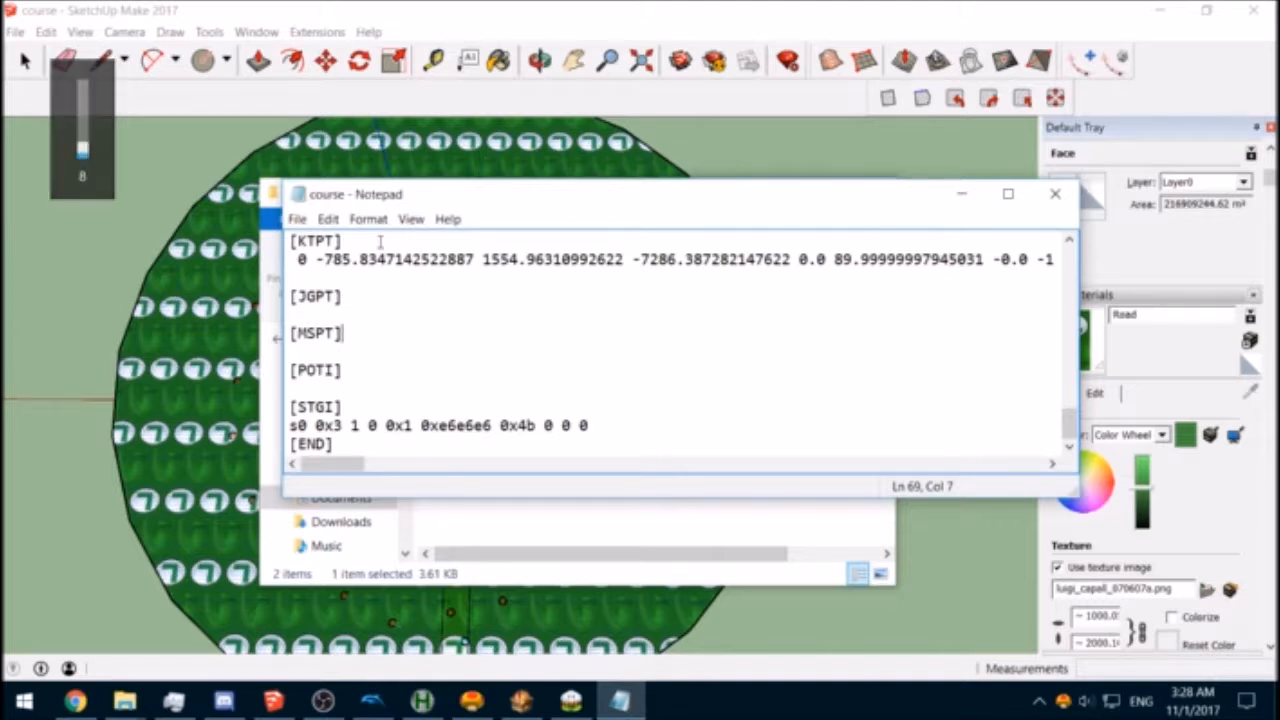
Step: Close course.txt and run "wkmpt encode course.txt" from a command prompt opened in the Tutorial project's kmp folder
{"action": "left_click", "coordinate": [1054, 194]}
{"action": "left_click", "coordinate": [484, 489]}
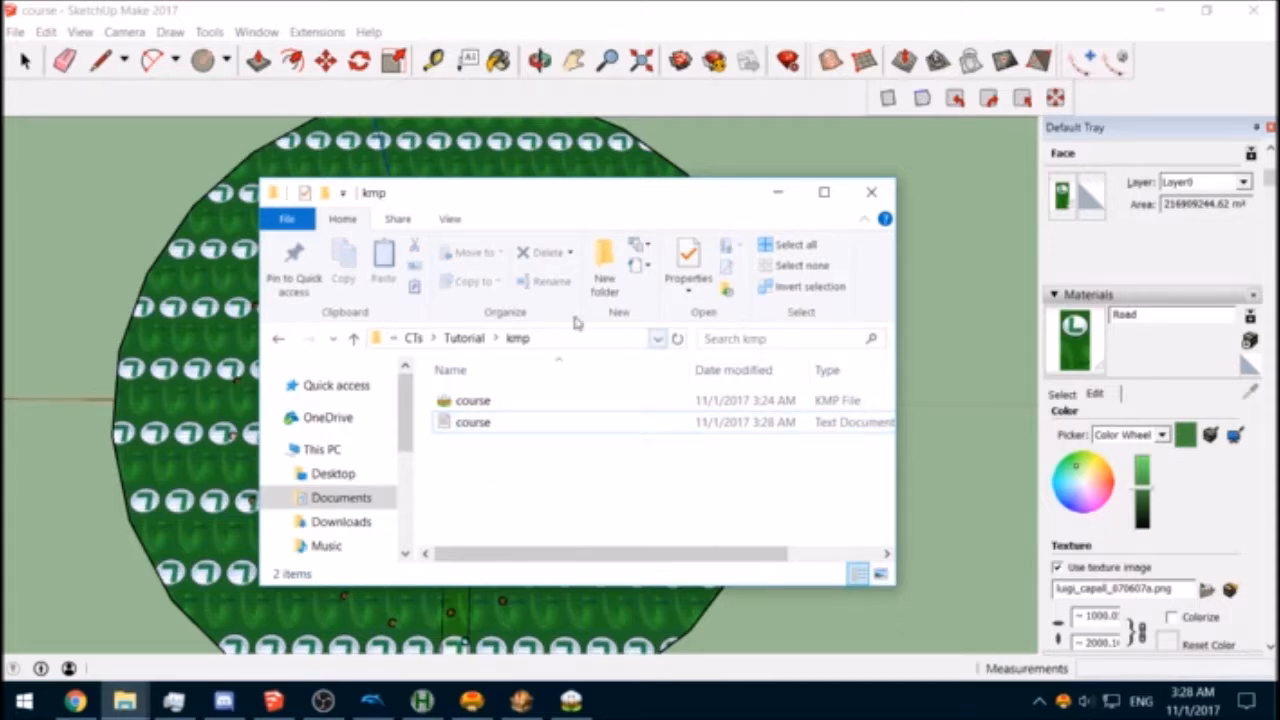
{"action": "left_click", "coordinate": [284, 220]}
{"action": "left_click", "coordinate": [285, 222]}
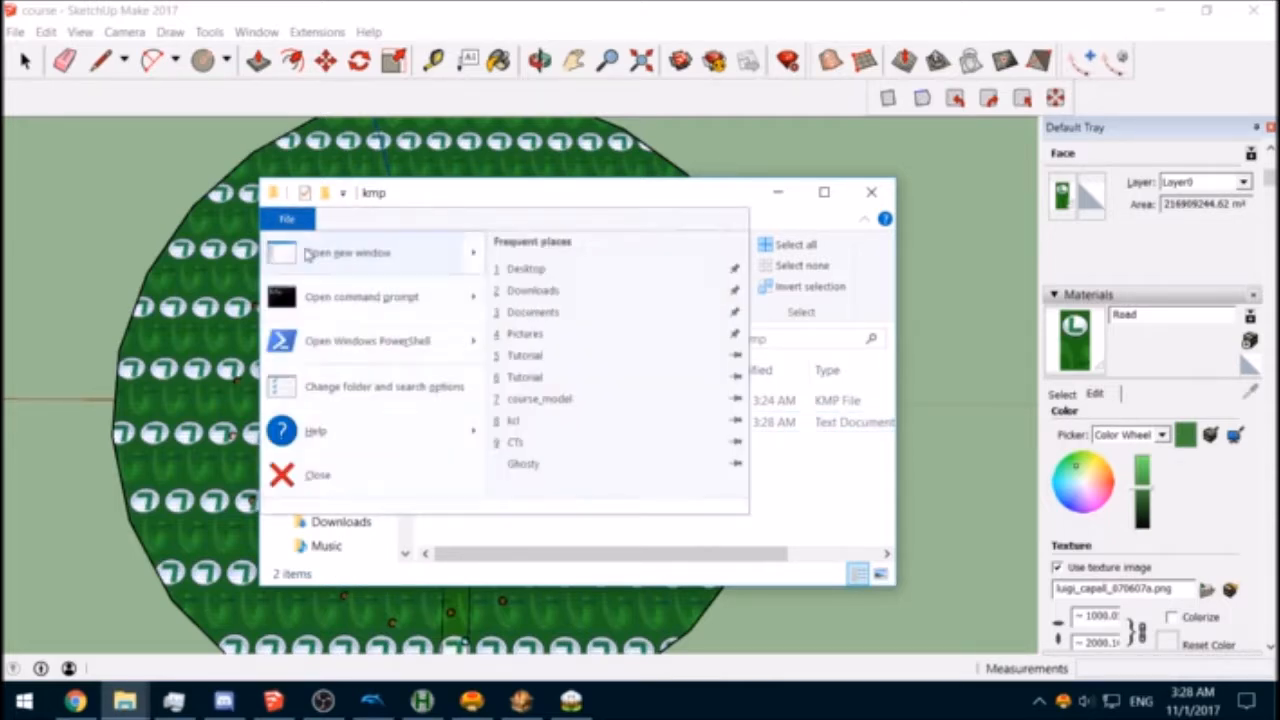
{"action": "left_click", "coordinate": [362, 296]}
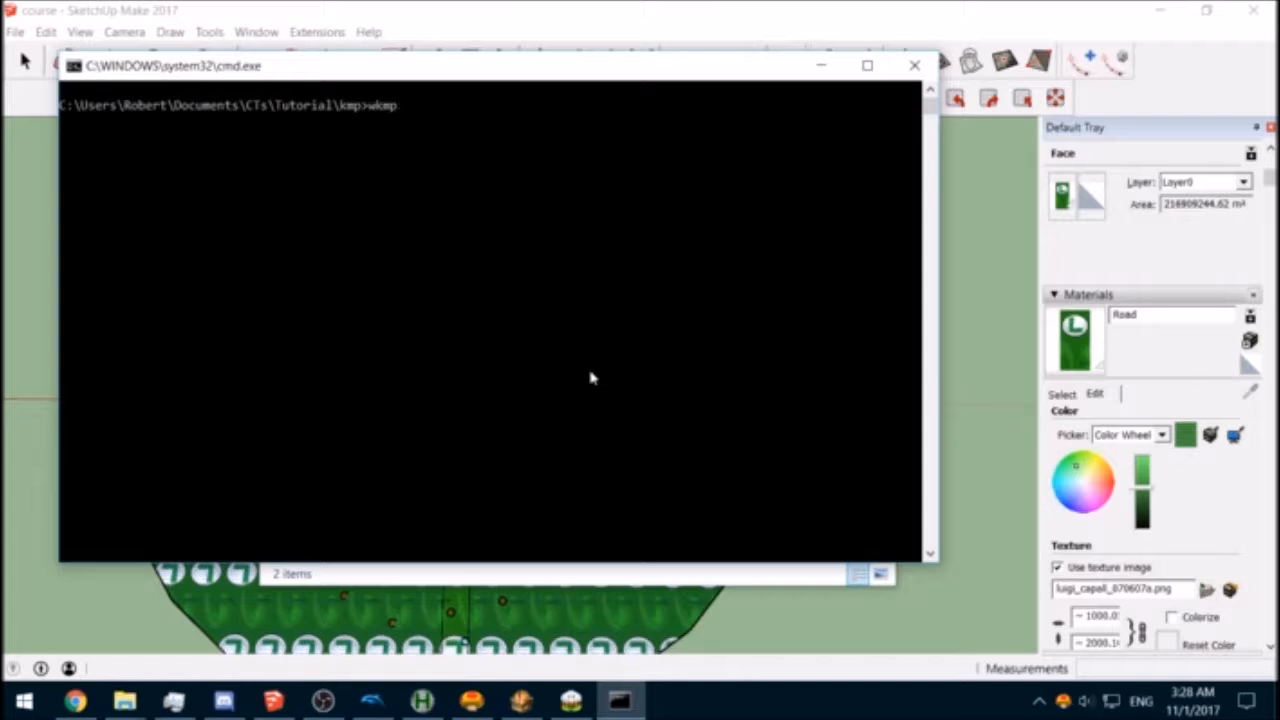
{"action": "type", "text": "wkmpt encode course."}
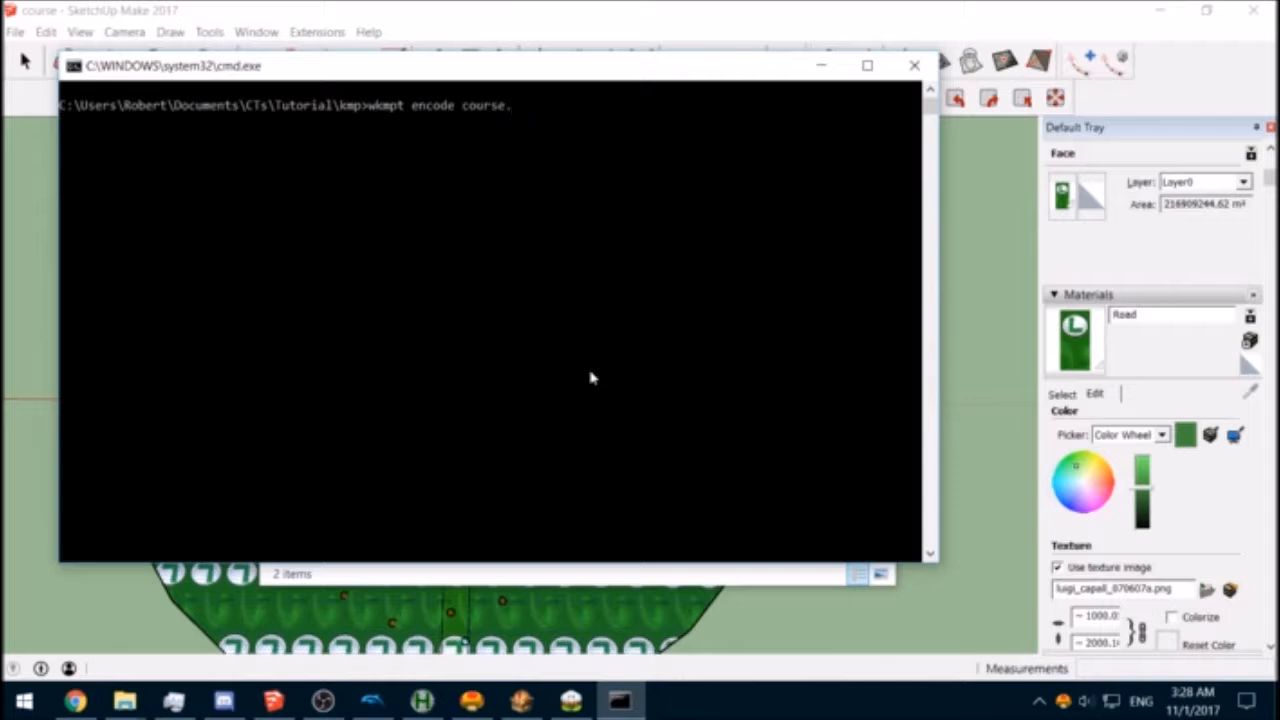
{"action": "type", "text": "txt"}
{"action": "key", "text": "Return"}
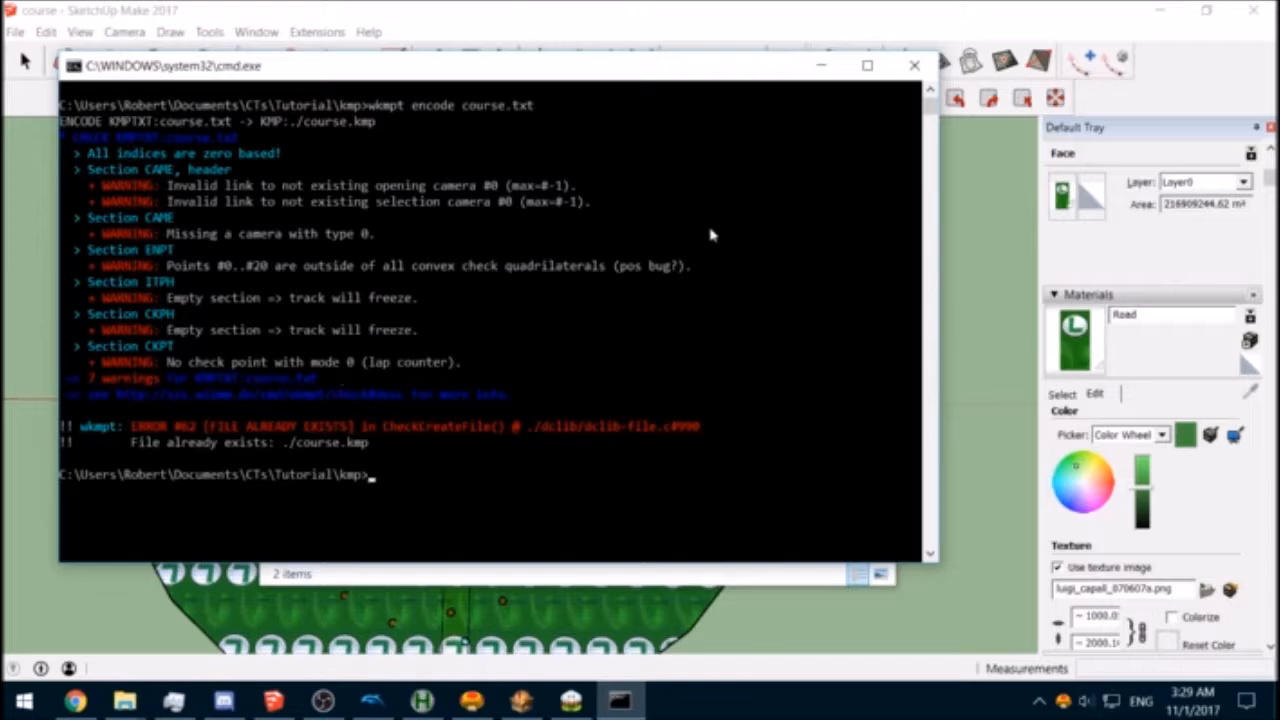
Step: Close the command prompt and reopen course.txt from the kmp folder
{"action": "left_click", "coordinate": [924, 67]}
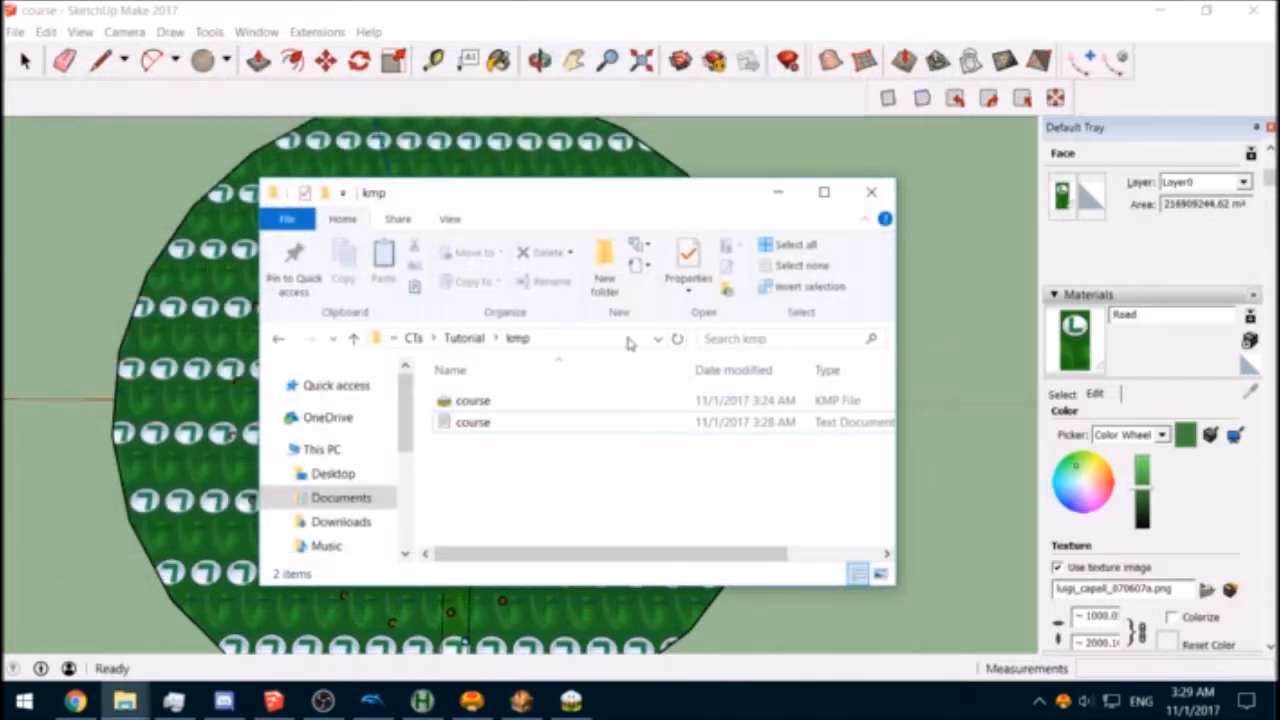
{"action": "left_click", "coordinate": [472, 423]}
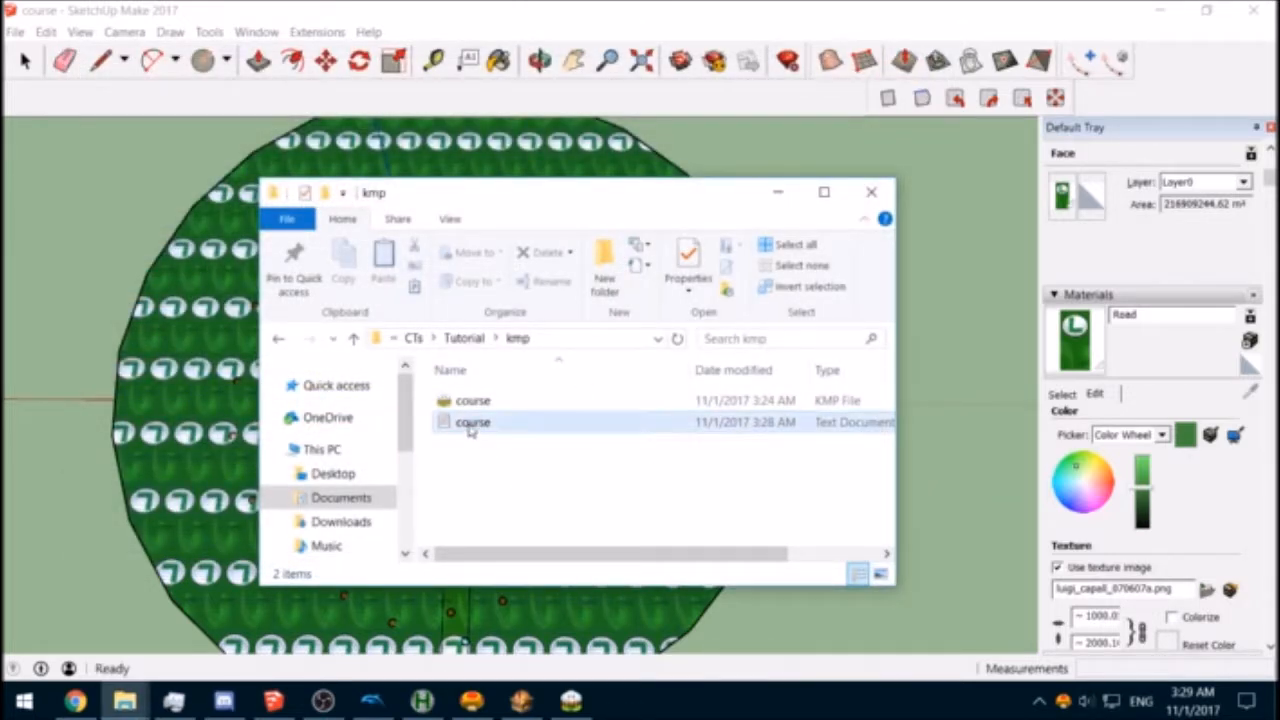
{"action": "double_click", "coordinate": [475, 424]}
{"action": "scroll", "coordinate": [555, 344], "scroll_direction": "down", "scroll_amount": 7}
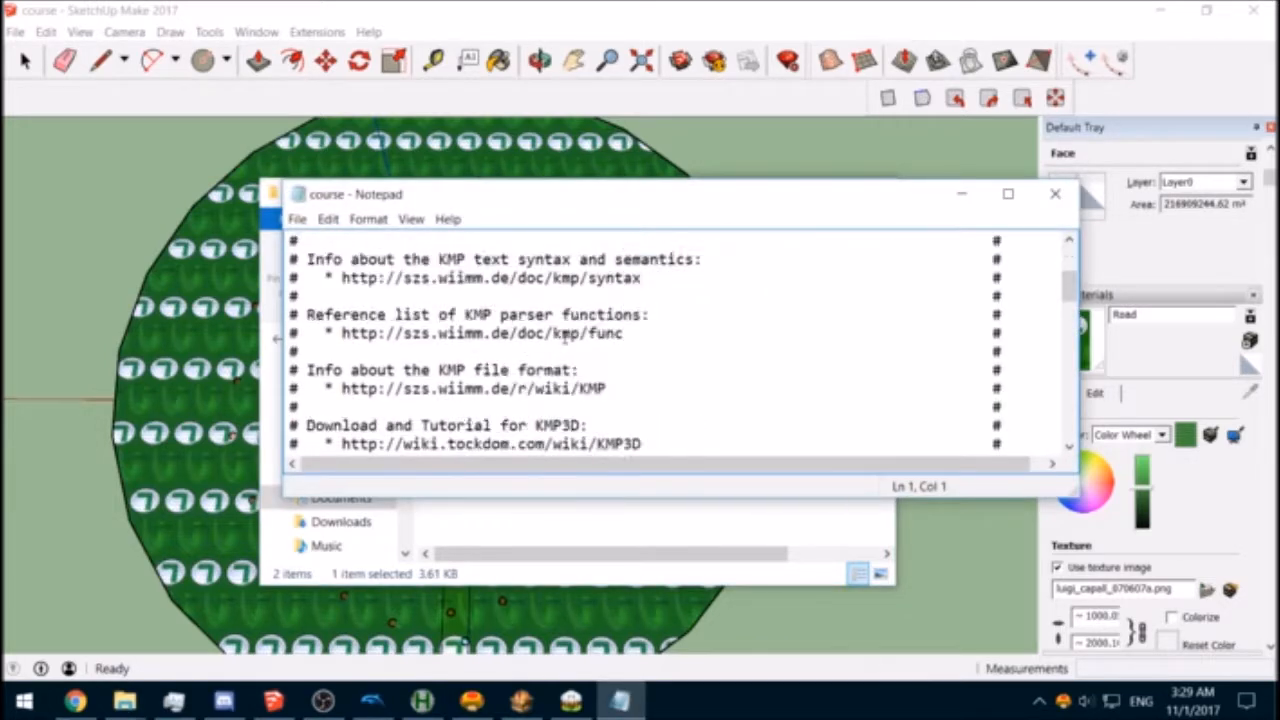
Step: Copy the ENPT section's contents, from the "$GROUP G1, next: G1" line through point 20
{"action": "scroll", "coordinate": [555, 344], "scroll_direction": "down", "scroll_amount": 4}
{"action": "scroll", "coordinate": [555, 346], "scroll_direction": "up", "scroll_amount": 1}
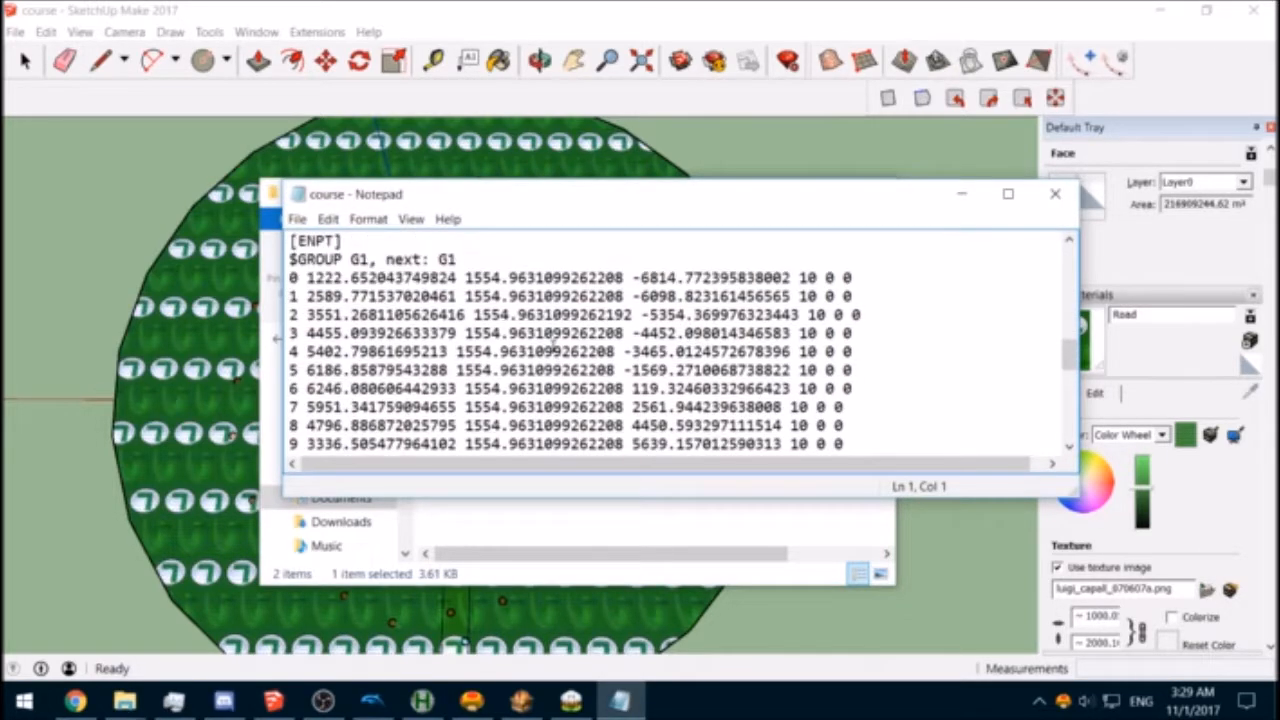
{"action": "scroll", "coordinate": [555, 346], "scroll_direction": "up", "scroll_amount": 1}
{"action": "left_click_drag", "start_coordinate": [290, 315], "coordinate": [882, 430]}
{"action": "scroll", "coordinate": [614, 390], "scroll_direction": "down", "scroll_amount": 2}
{"action": "scroll", "coordinate": [850, 388], "scroll_direction": "down", "scroll_amount": 1}
{"action": "scroll", "coordinate": [870, 425], "scroll_direction": "down", "scroll_amount": 1}
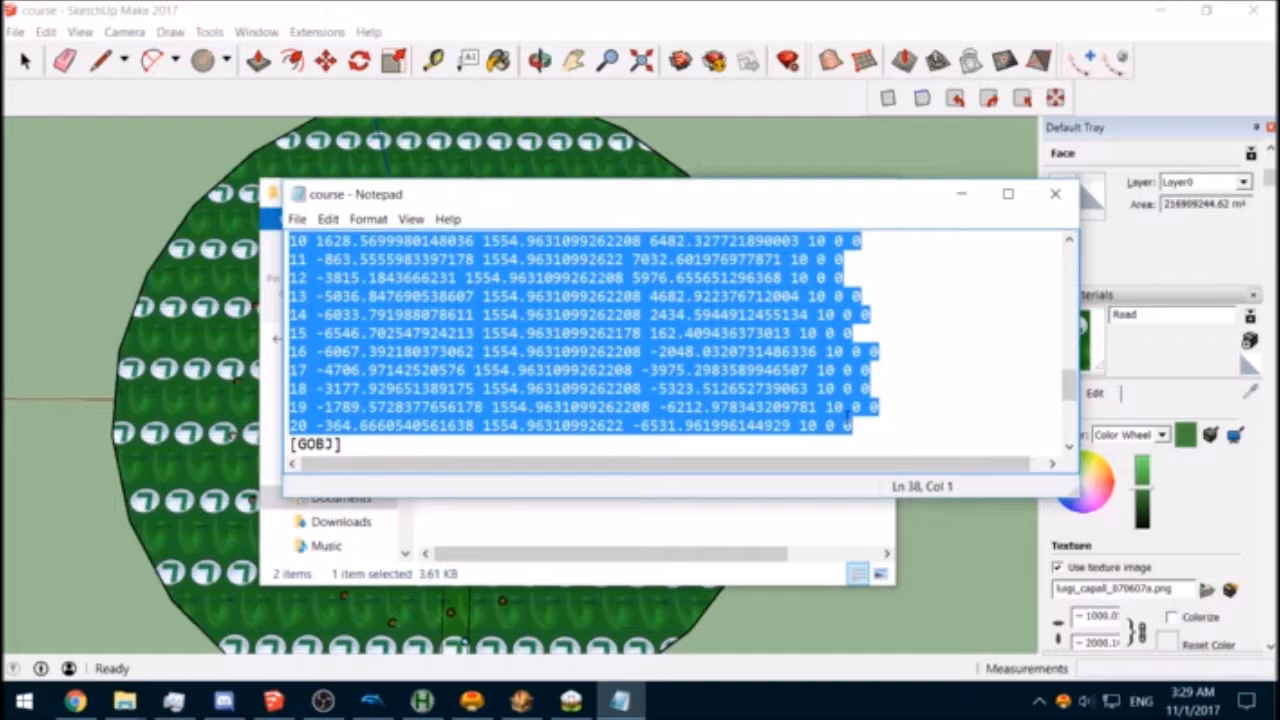
Step: Paste the copied ENPT group and its points under the [ITPT] heading and save course.txt
{"action": "scroll", "coordinate": [847, 418], "scroll_direction": "up", "scroll_amount": 6}
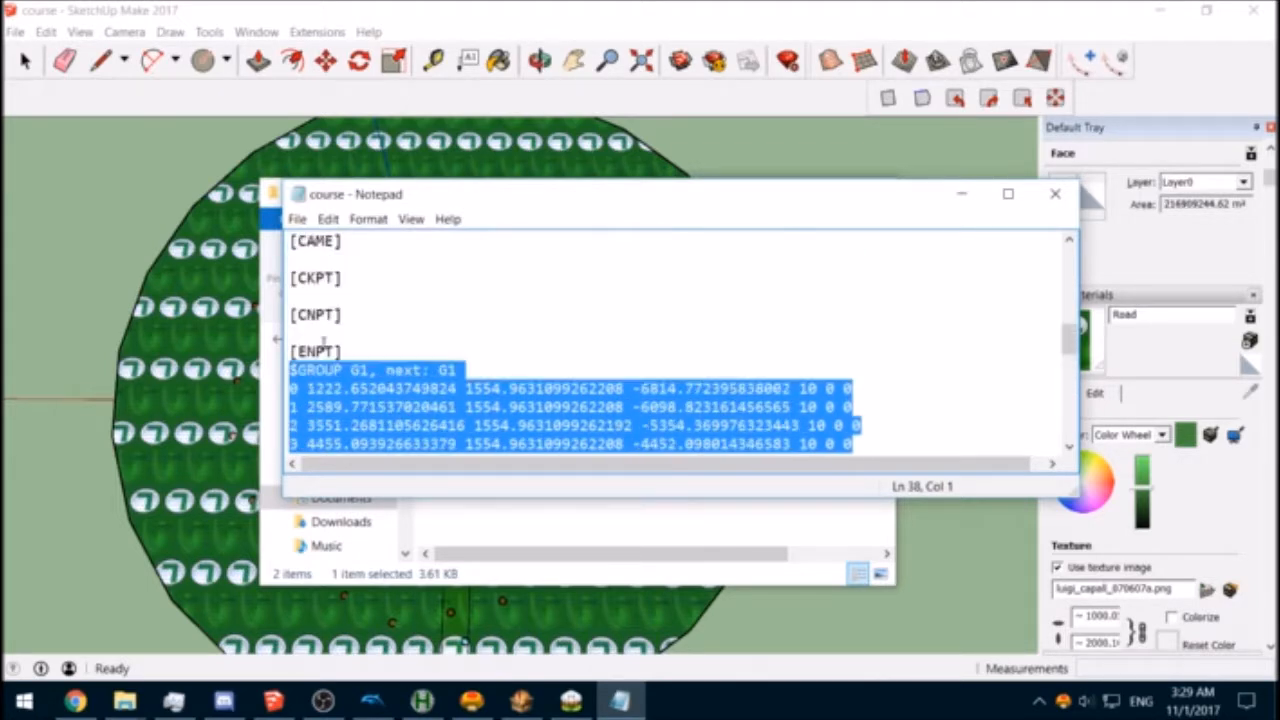
{"action": "scroll", "coordinate": [332, 348], "scroll_direction": "up", "scroll_amount": 2}
{"action": "scroll", "coordinate": [335, 358], "scroll_direction": "down", "scroll_amount": 11}
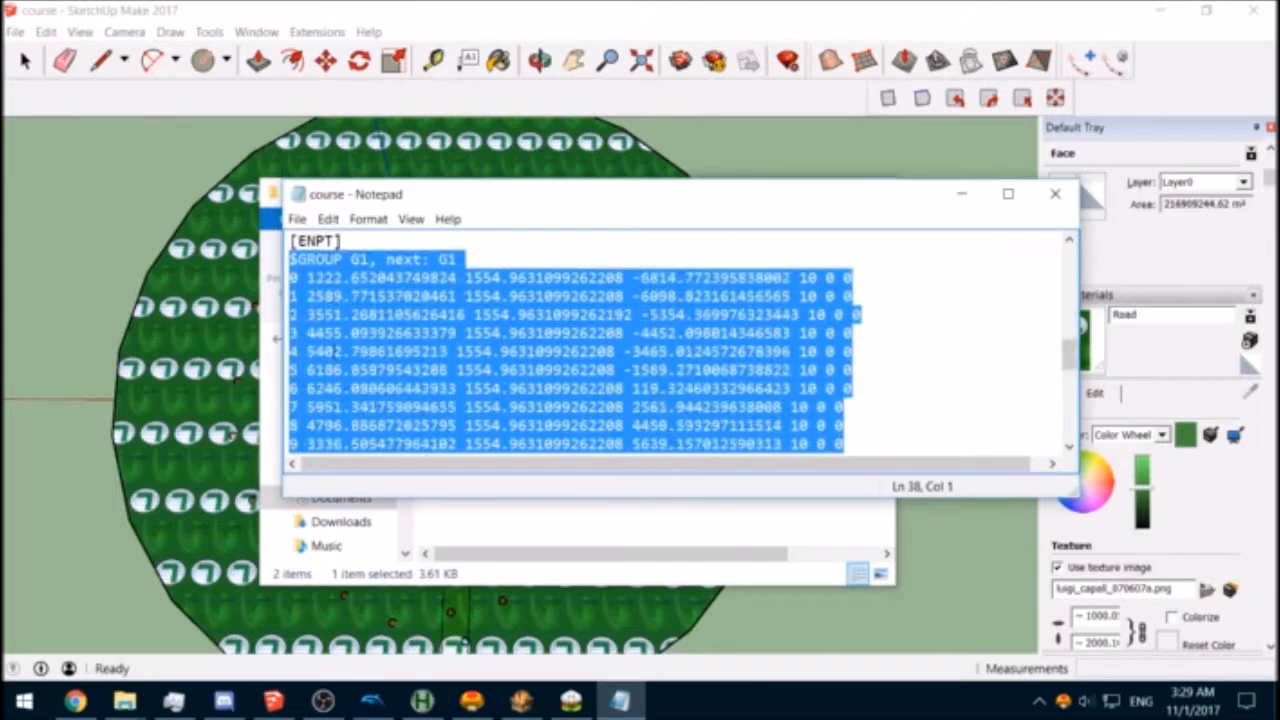
{"action": "scroll", "coordinate": [337, 362], "scroll_direction": "down", "scroll_amount": 1}
{"action": "left_click", "coordinate": [345, 277]}
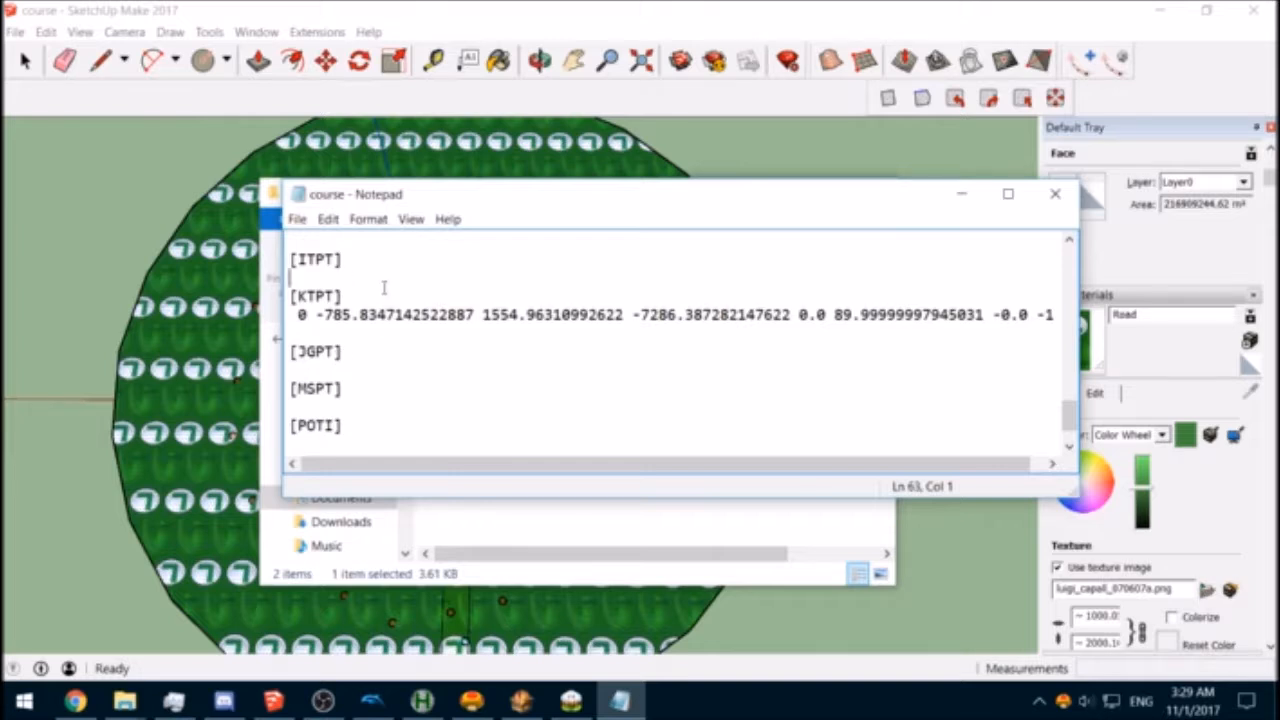
{"action": "key", "text": "ctrl+v"}
{"action": "key", "text": "Down"}
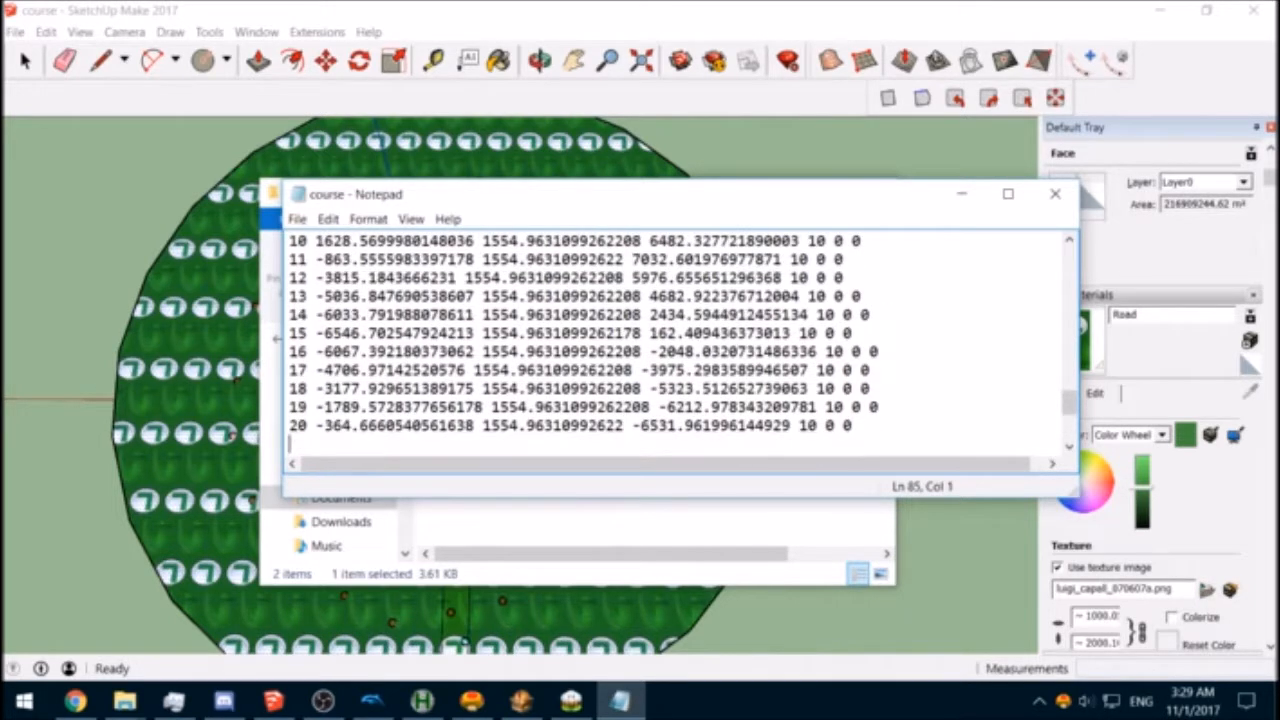
{"action": "scroll", "coordinate": [407, 290], "scroll_direction": "down", "scroll_amount": 2}
{"action": "key", "text": "ctrl+Home"}
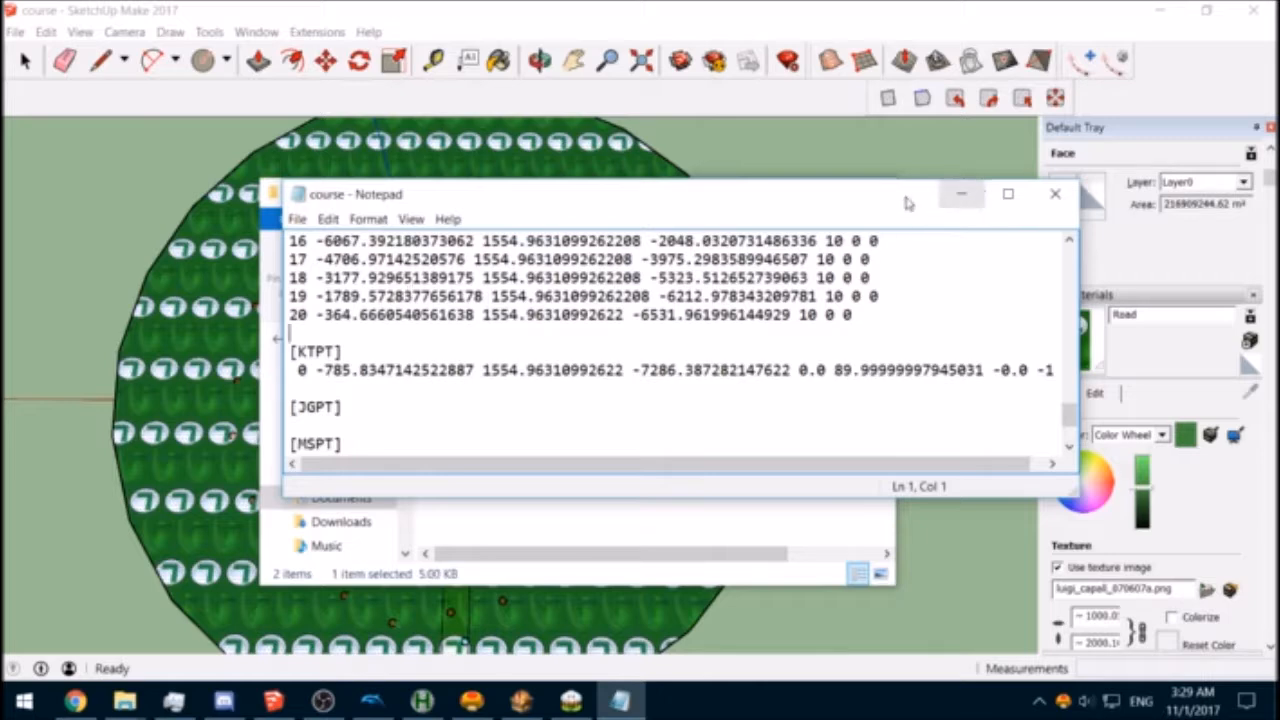
Step: Move the course.txt window clear of the kmp folder's file list
{"action": "double_click", "coordinate": [787, 200]}
{"action": "left_click", "coordinate": [1206, 10]}
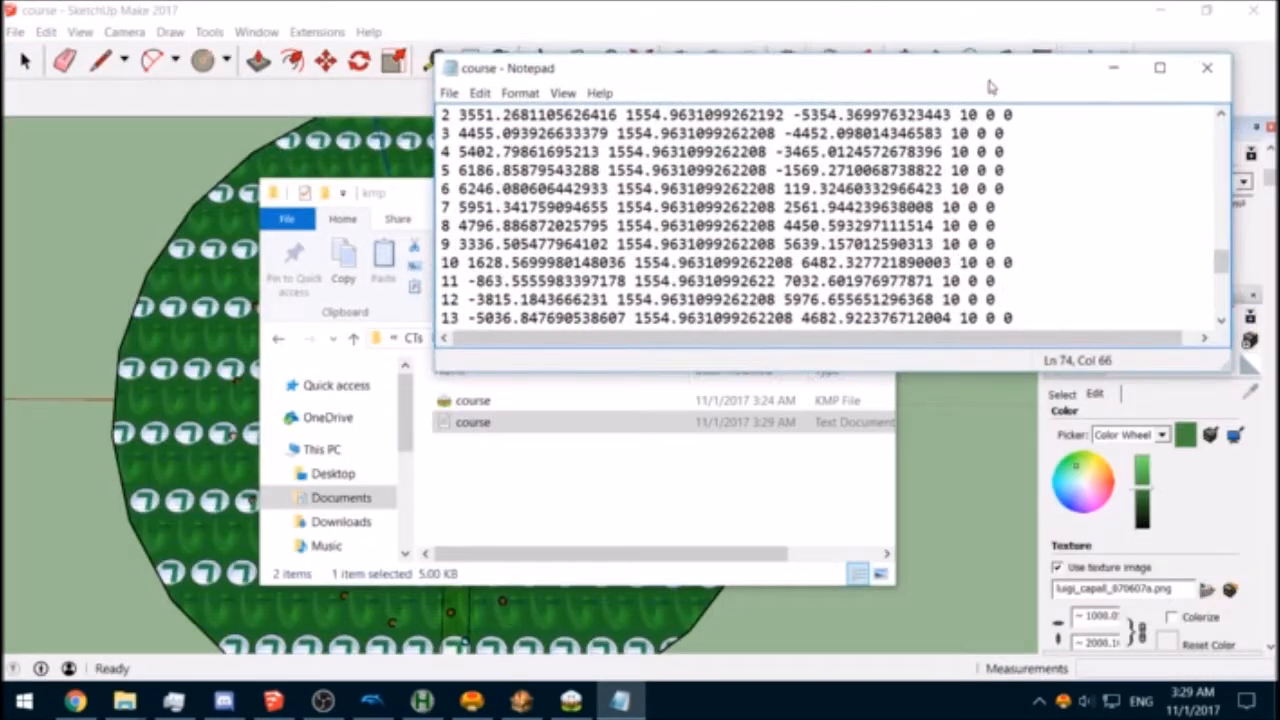
Step: Close course.txt, open a command prompt in the kmp folder and run "wkmpt encode course.txt"
{"action": "left_click", "coordinate": [1202, 78]}
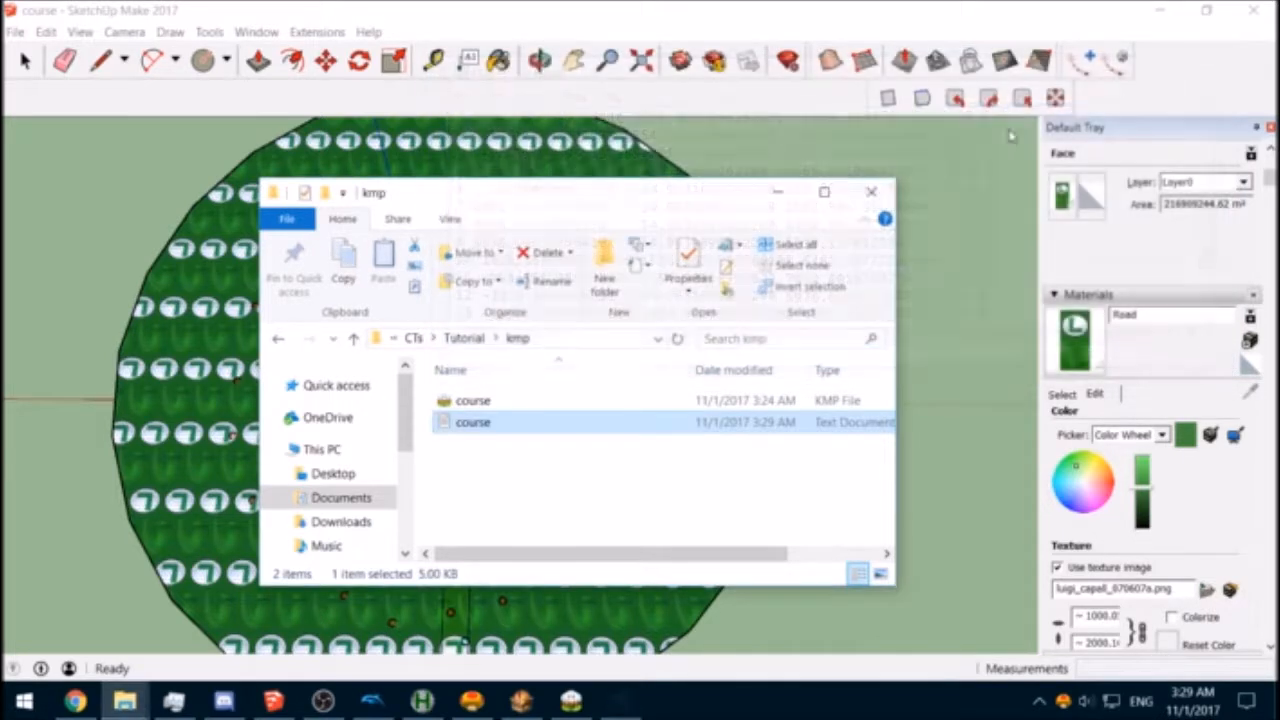
{"action": "left_click", "coordinate": [287, 218]}
{"action": "mouse_move", "coordinate": [322, 313]}
{"action": "left_click", "coordinate": [565, 255]}
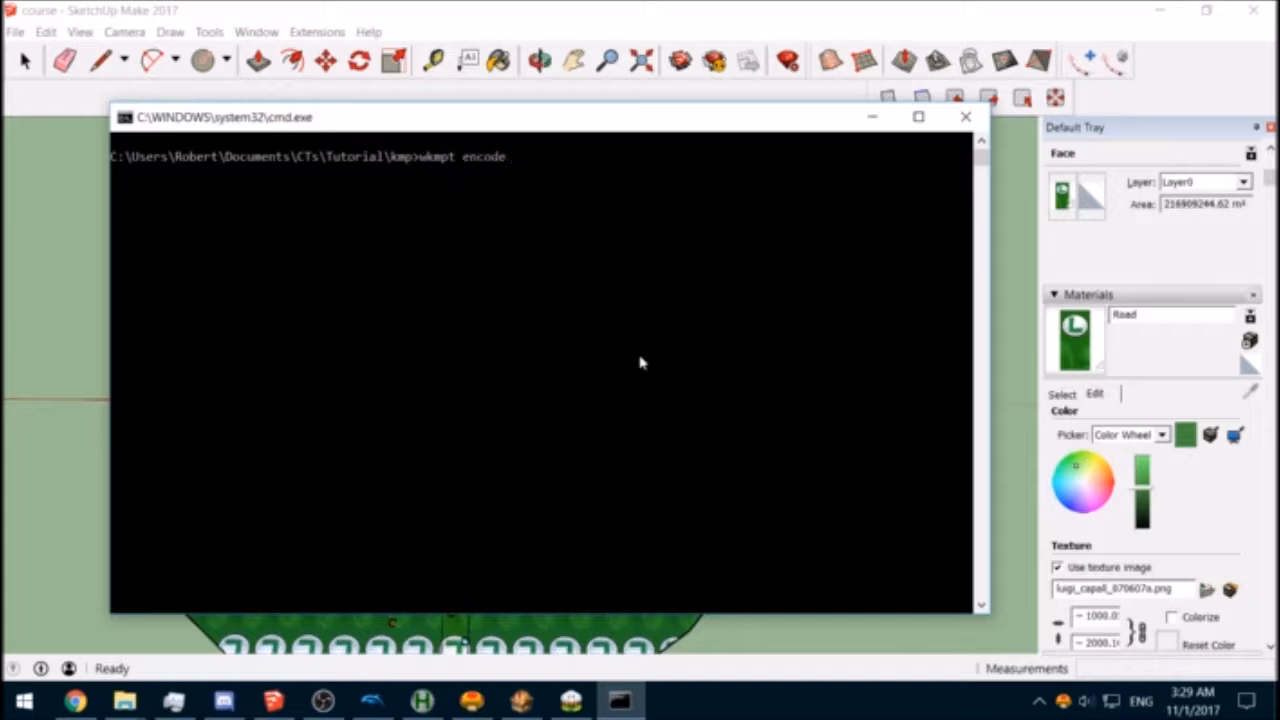
{"action": "type", "text": "wkmpt encode course.txt"}
{"action": "key", "text": "Return"}
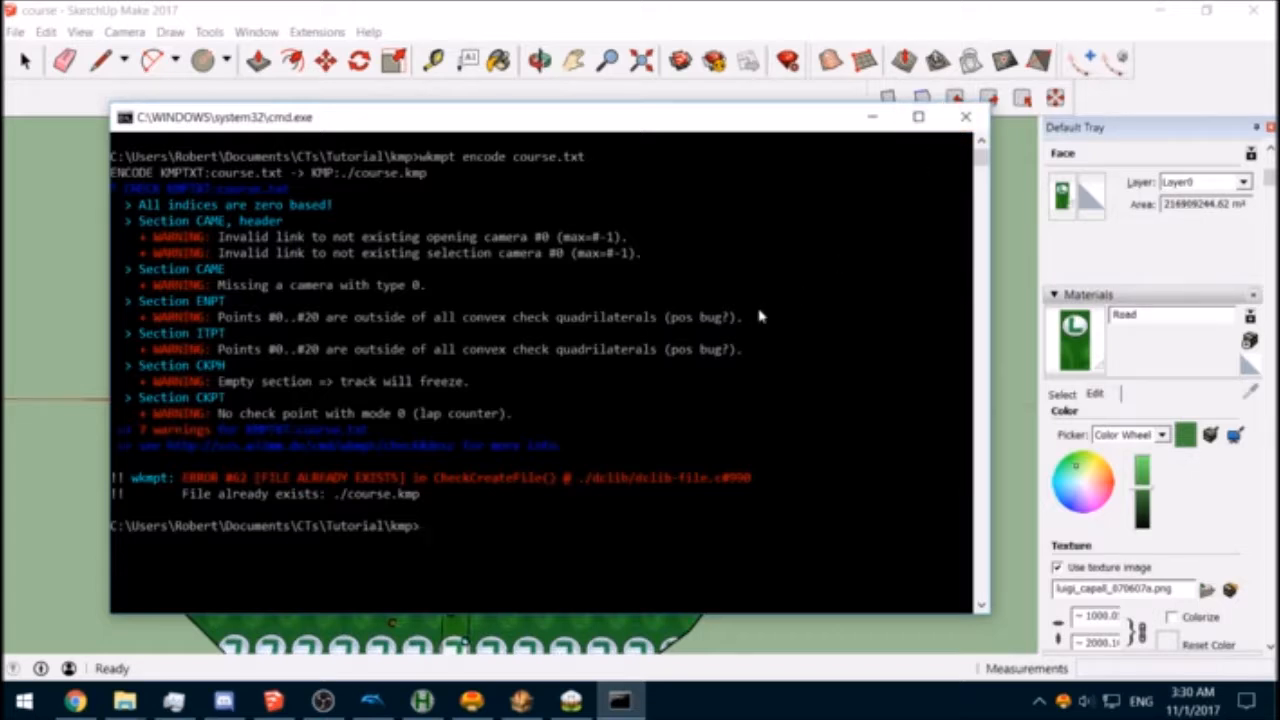
Step: Rerun the encode as "wkmpt encode course.txt -o" to overwrite course.kmp, and close the command prompt
{"action": "key", "text": "Up"}
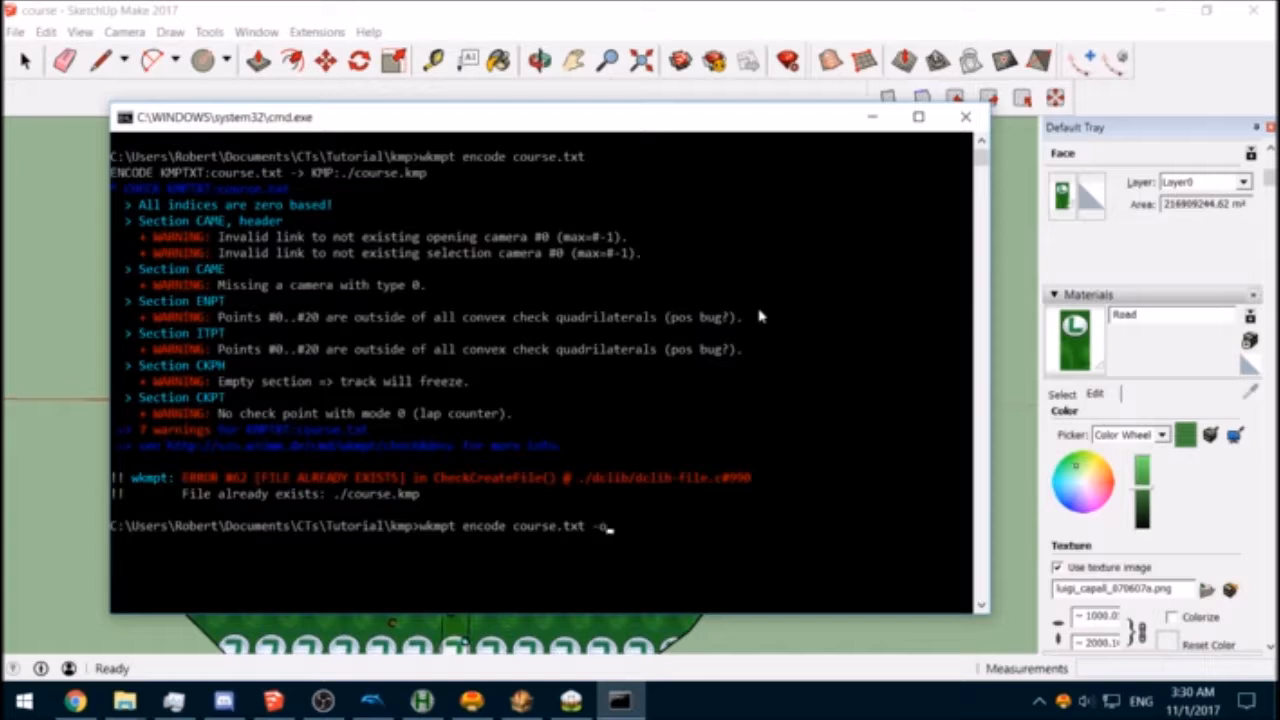
{"action": "key", "text": "Return"}
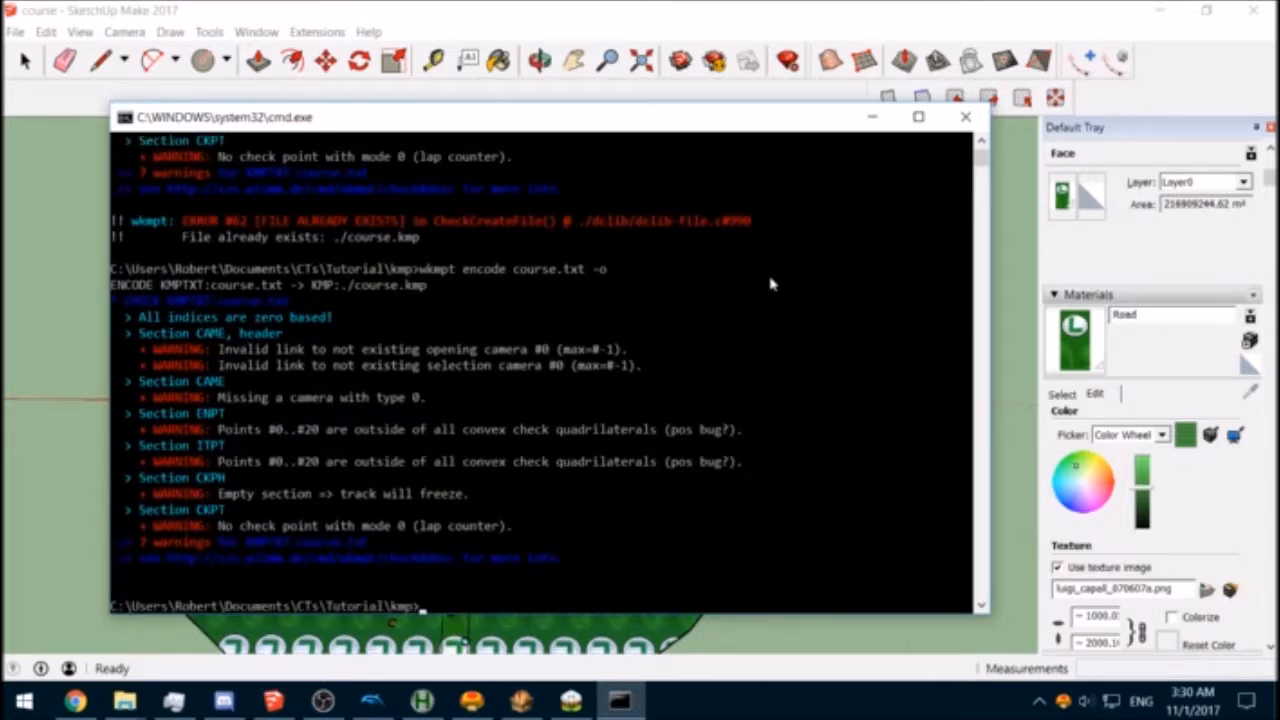
{"action": "left_click", "coordinate": [967, 121]}
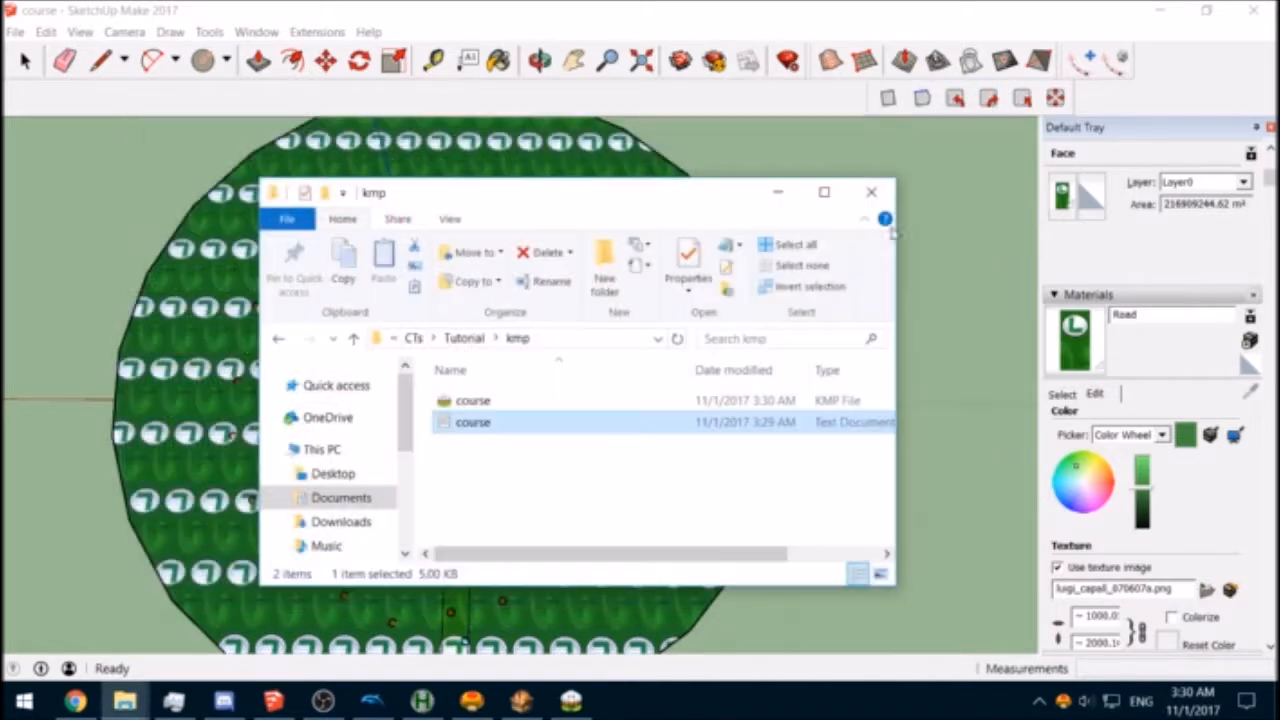
Step: Open the encoded course.kmp in KMP Cloud and expand its section tree
{"action": "left_click", "coordinate": [485, 403]}
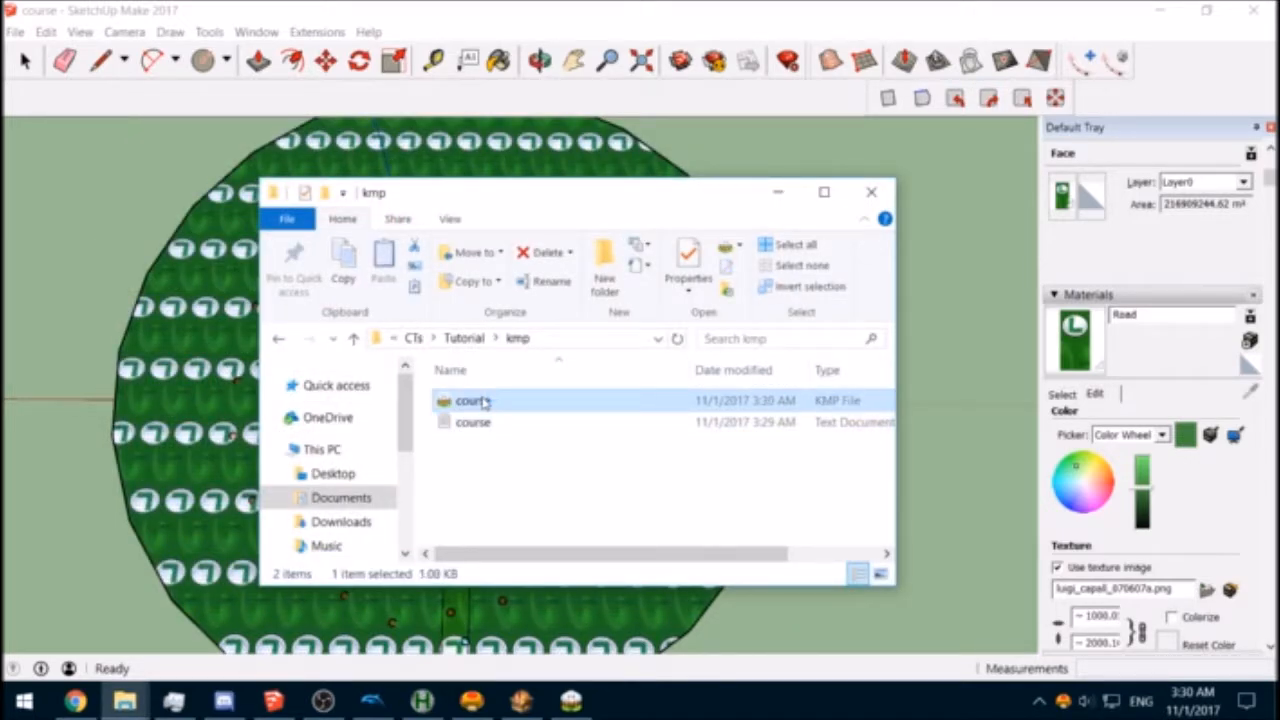
{"action": "double_click", "coordinate": [483, 401]}
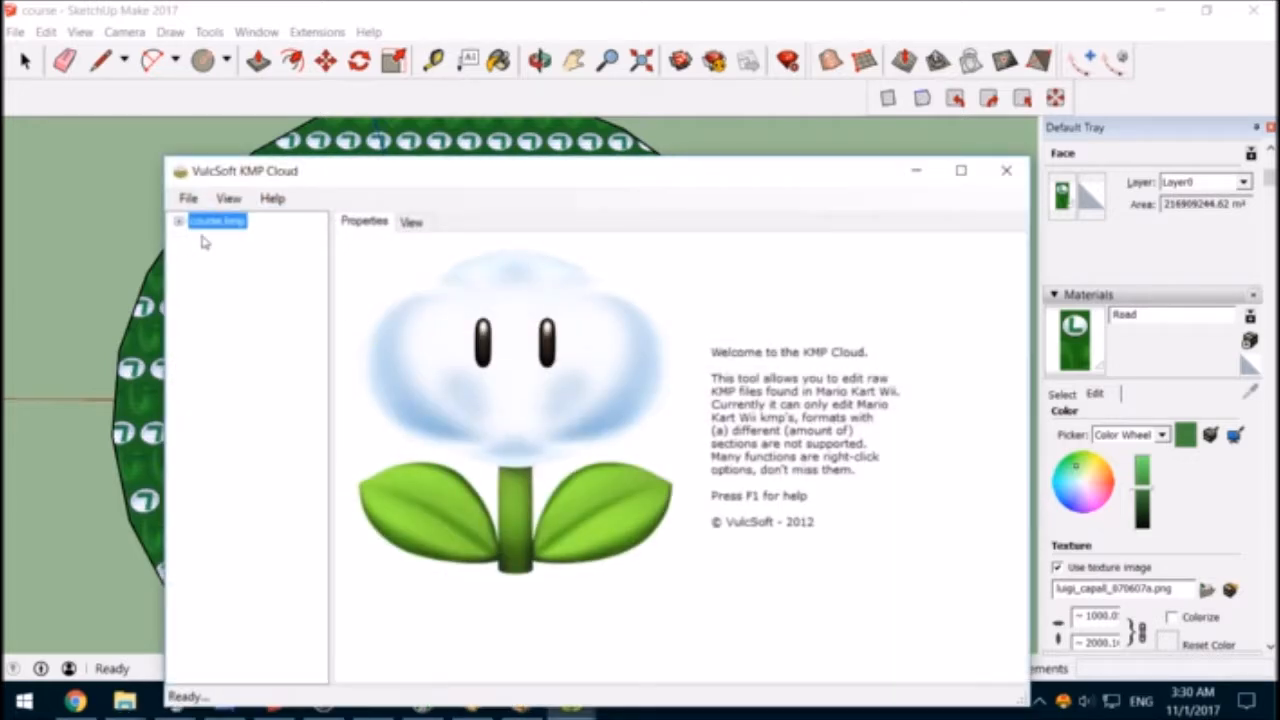
{"action": "left_click", "coordinate": [179, 221]}
{"action": "left_click_drag", "start_coordinate": [612, 173], "coordinate": [1044, 149]}
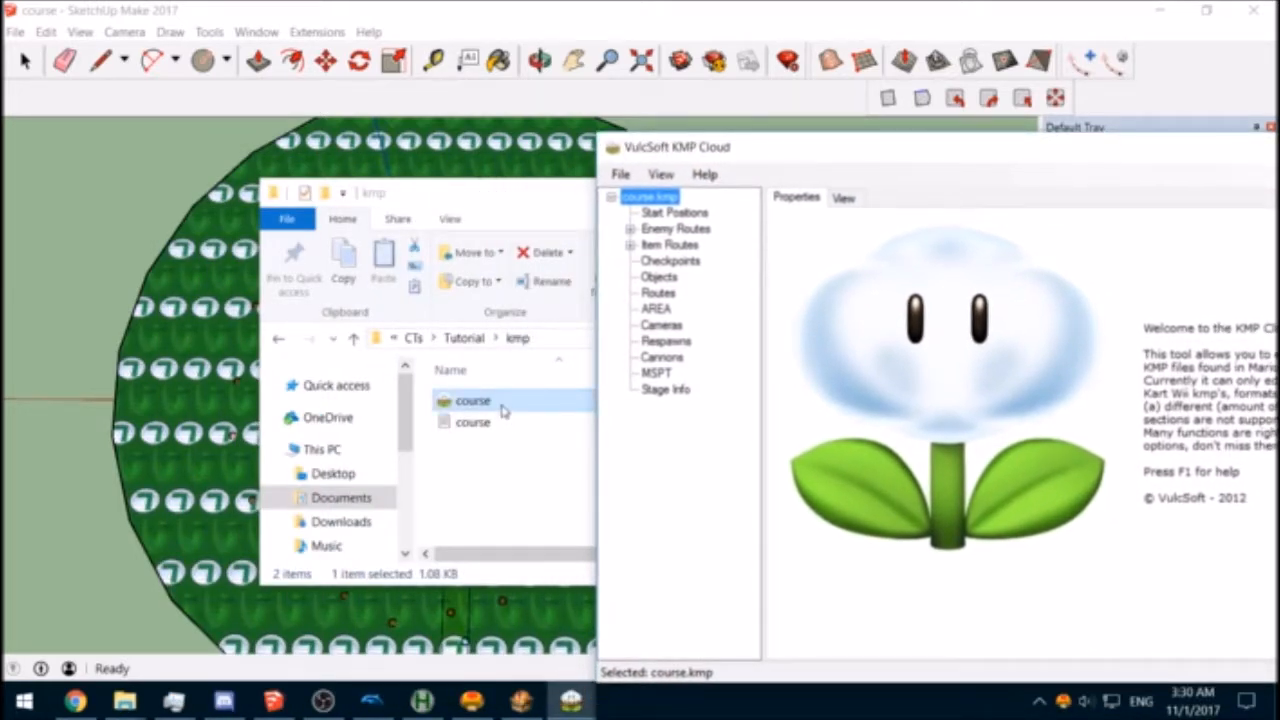
{"action": "left_click_drag", "start_coordinate": [857, 147], "coordinate": [434, 108]}
Step: Check the position and rotation values of the entry in course.kmp's Start Positions section
{"action": "left_click", "coordinate": [250, 175]}
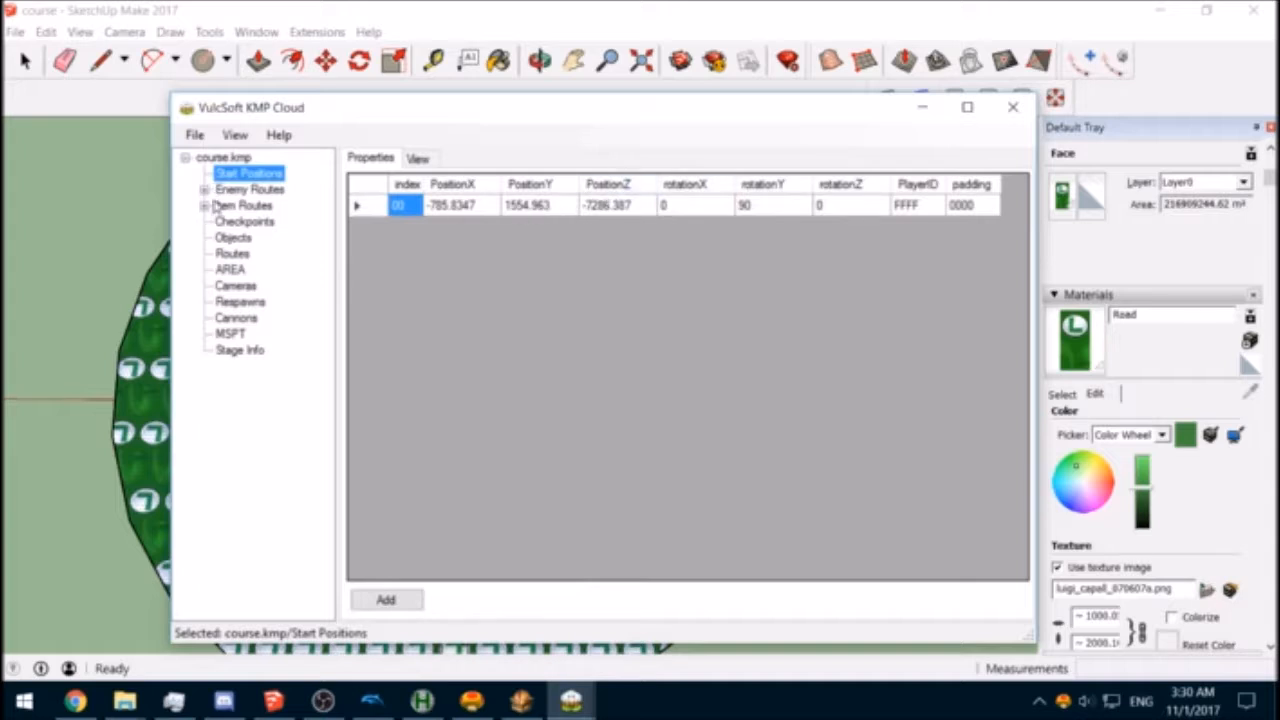
{"action": "left_click", "coordinate": [527, 206]}
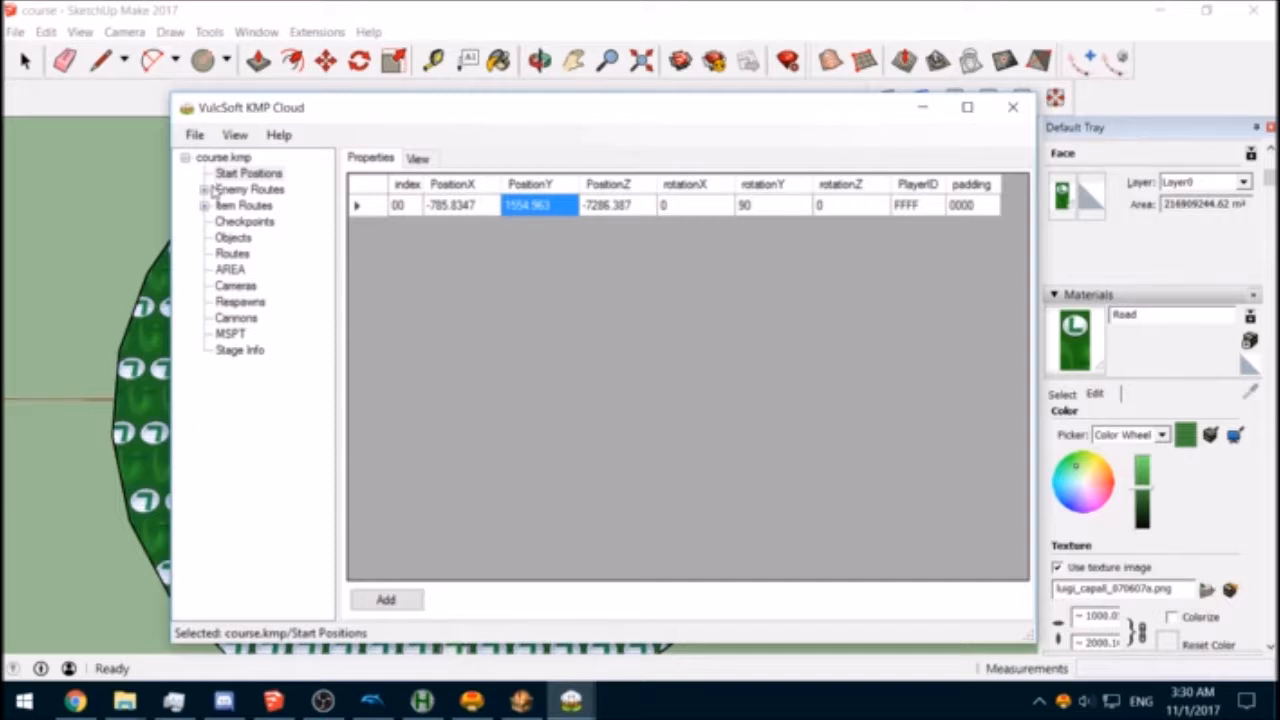
{"action": "left_click", "coordinate": [744, 206]}
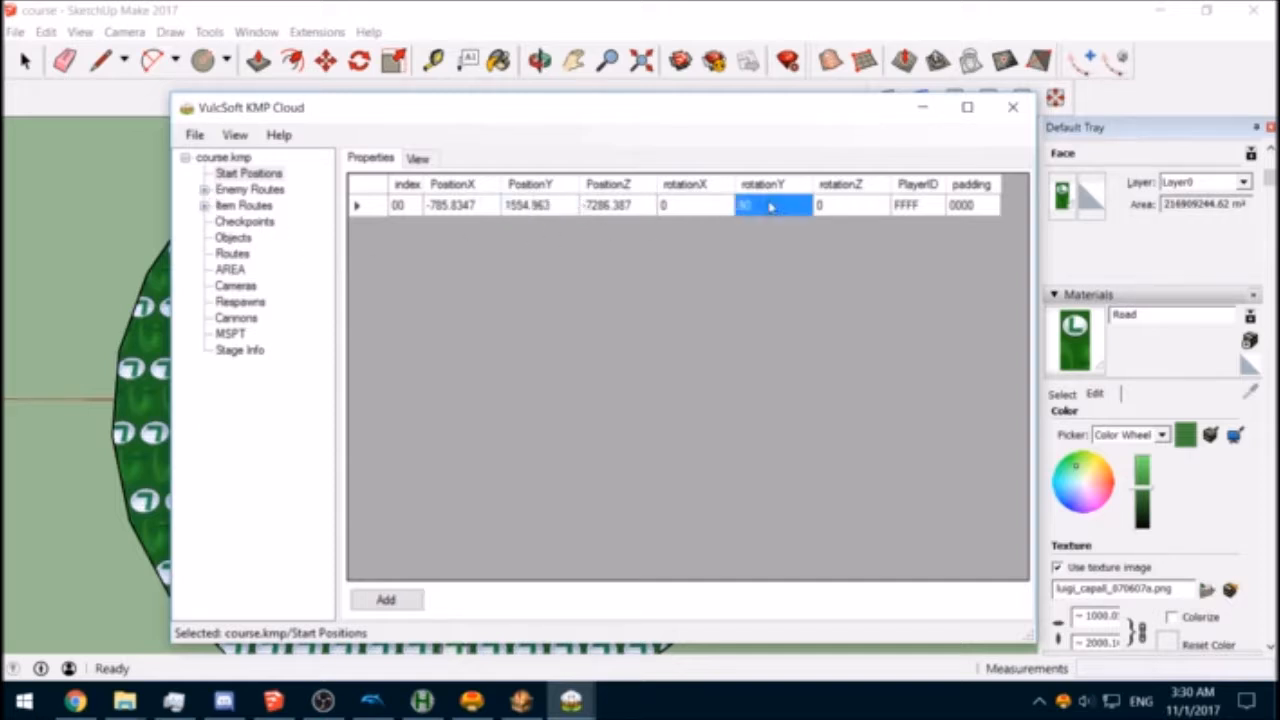
Step: Examine the point lists in Group 0 of both Enemy Routes and Item Routes
{"action": "left_click", "coordinate": [204, 189]}
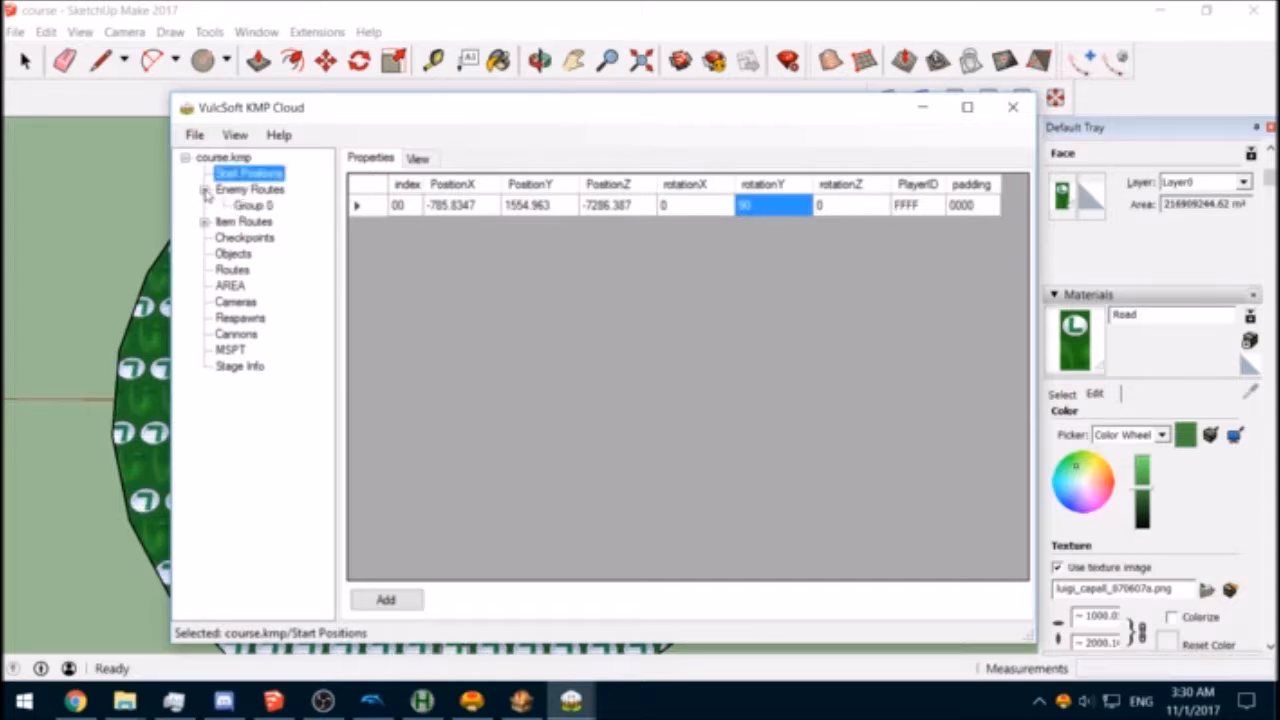
{"action": "left_click", "coordinate": [250, 205]}
{"action": "scroll", "coordinate": [642, 226], "scroll_direction": "down", "scroll_amount": 2}
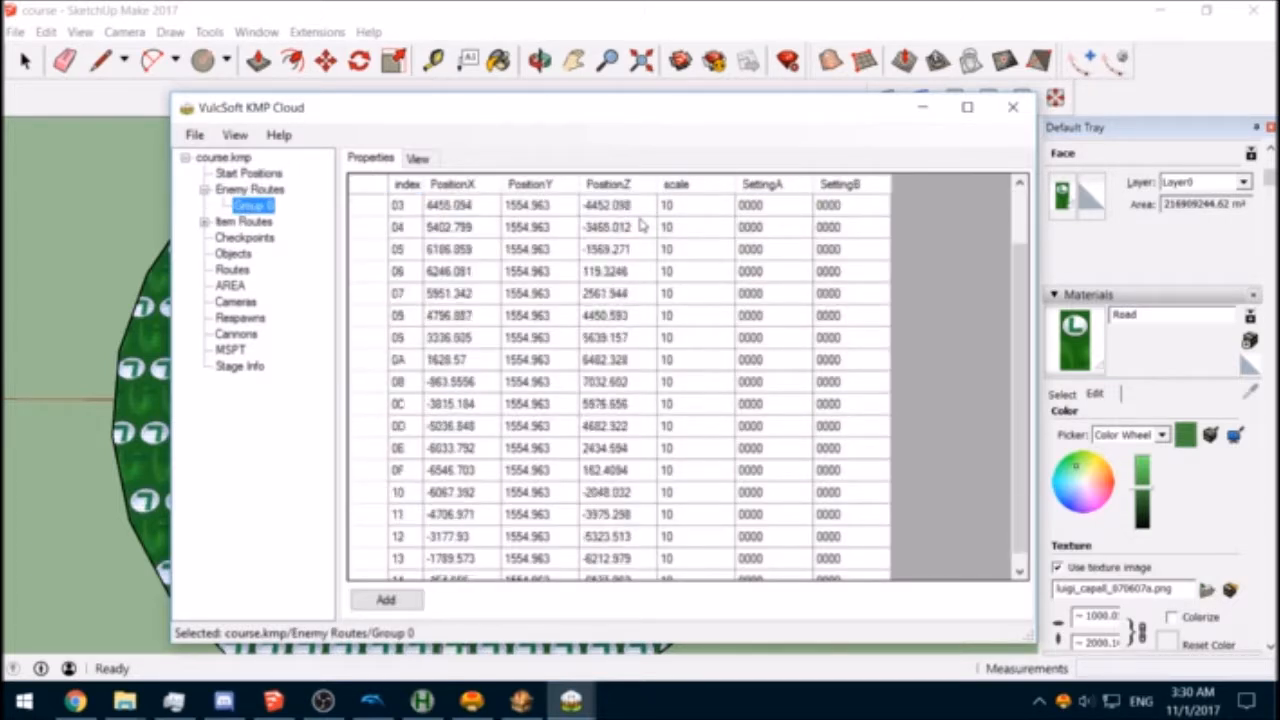
{"action": "scroll", "coordinate": [642, 226], "scroll_direction": "up", "scroll_amount": 2}
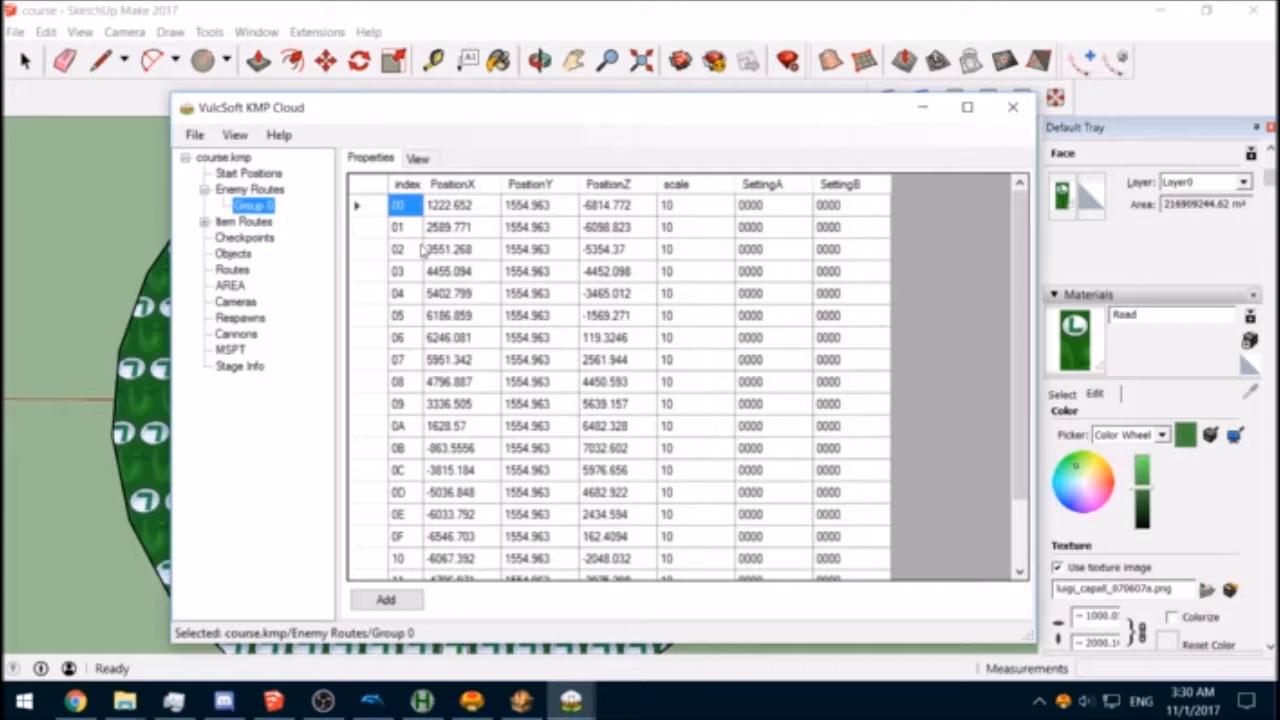
{"action": "left_click", "coordinate": [206, 222]}
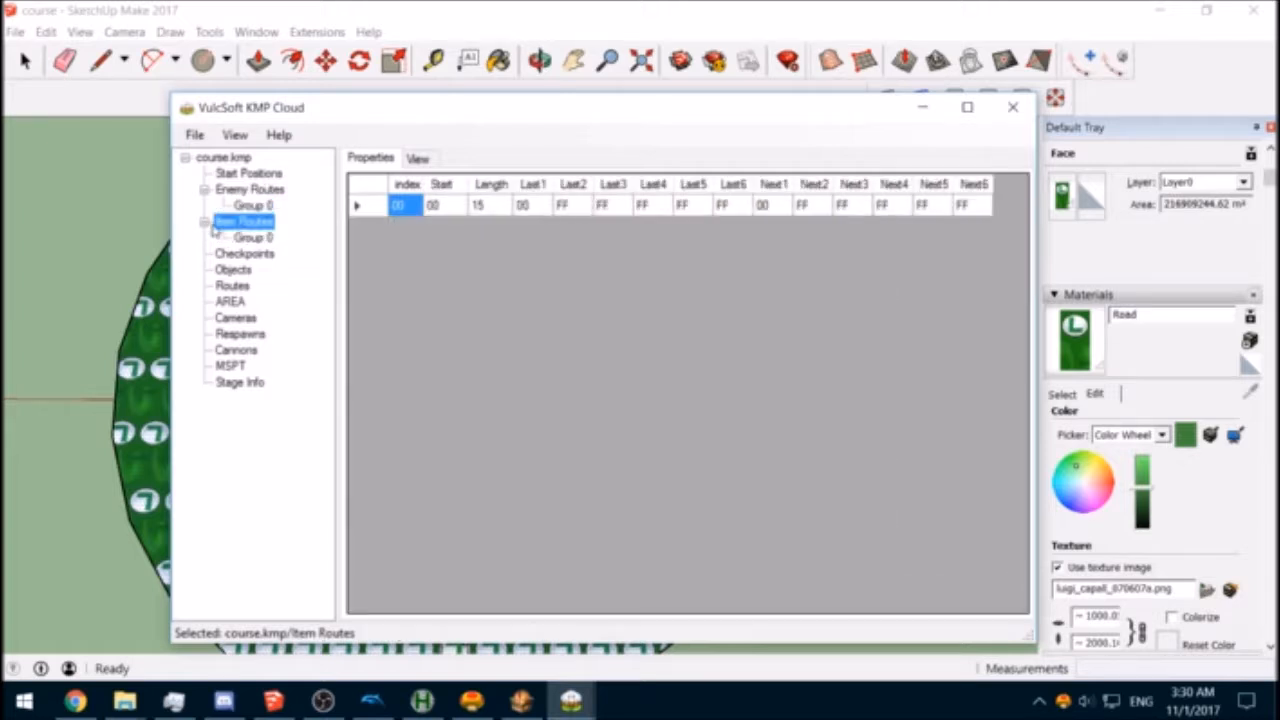
{"action": "left_click", "coordinate": [254, 237]}
{"action": "scroll", "coordinate": [780, 243], "scroll_direction": "down", "scroll_amount": 2}
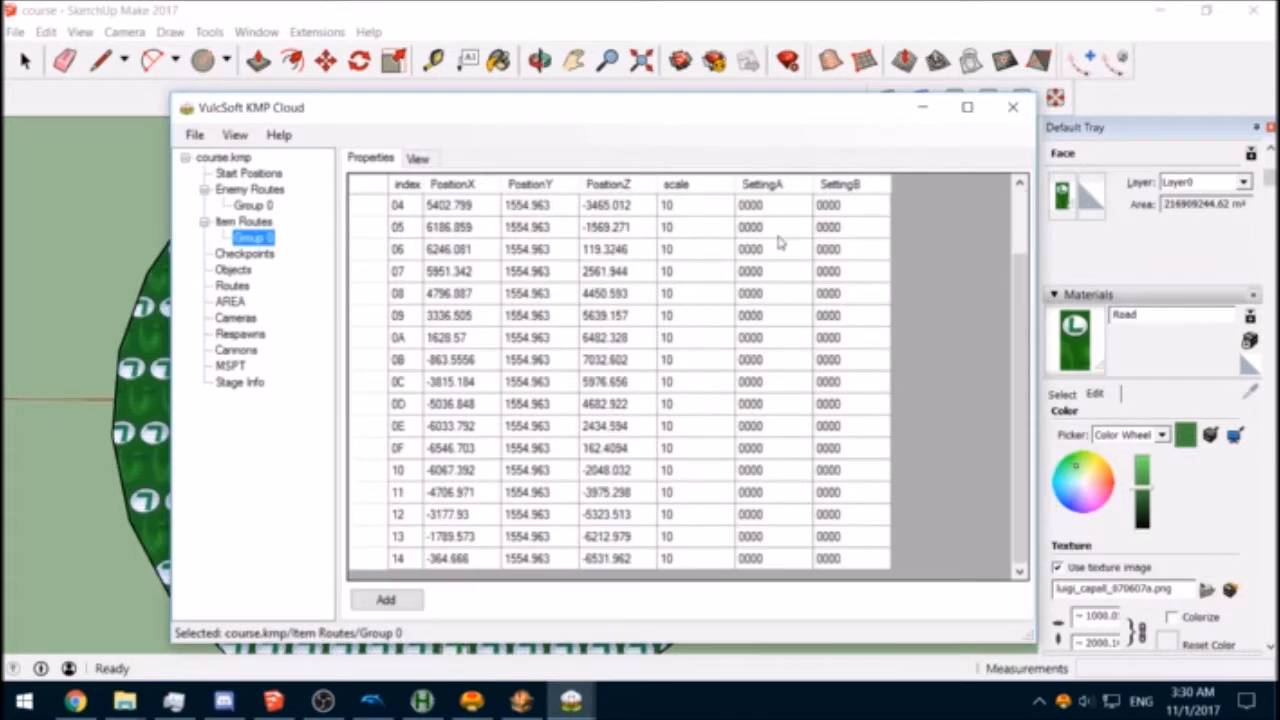
{"action": "scroll", "coordinate": [785, 240], "scroll_direction": "up", "scroll_amount": 2}
Step: Add a group to the empty Checkpoints section of course.kmp
{"action": "left_click", "coordinate": [245, 254]}
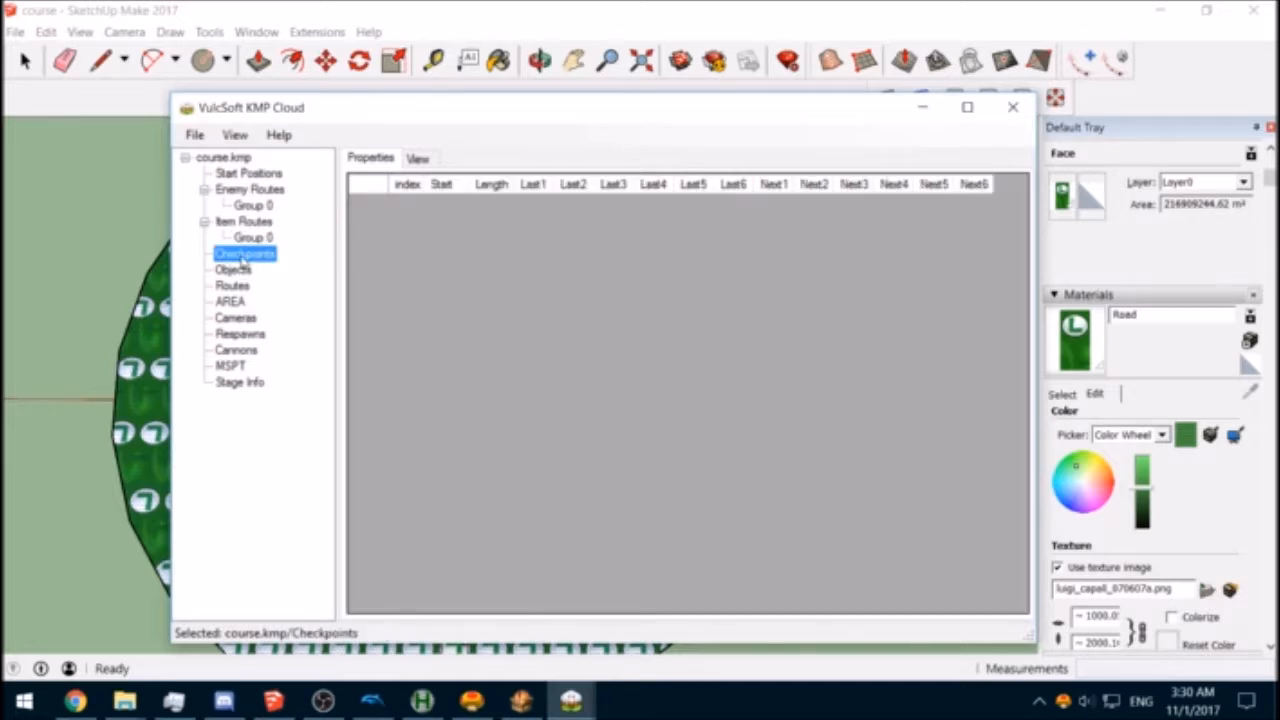
{"action": "right_click", "coordinate": [243, 261]}
{"action": "left_click", "coordinate": [292, 266]}
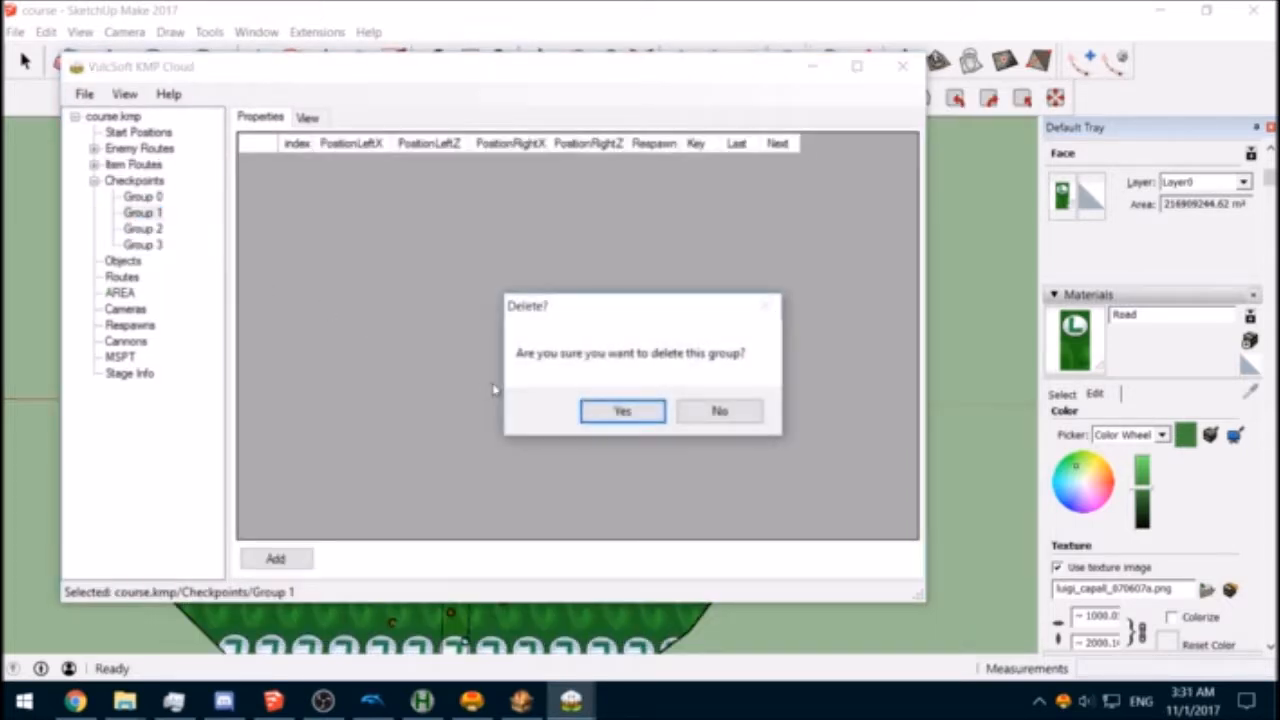
Step: Delete the extra Checkpoints groups and confirm each deletion, keeping only Group 0
{"action": "left_click", "coordinate": [622, 411]}
{"action": "right_click", "coordinate": [143, 213]}
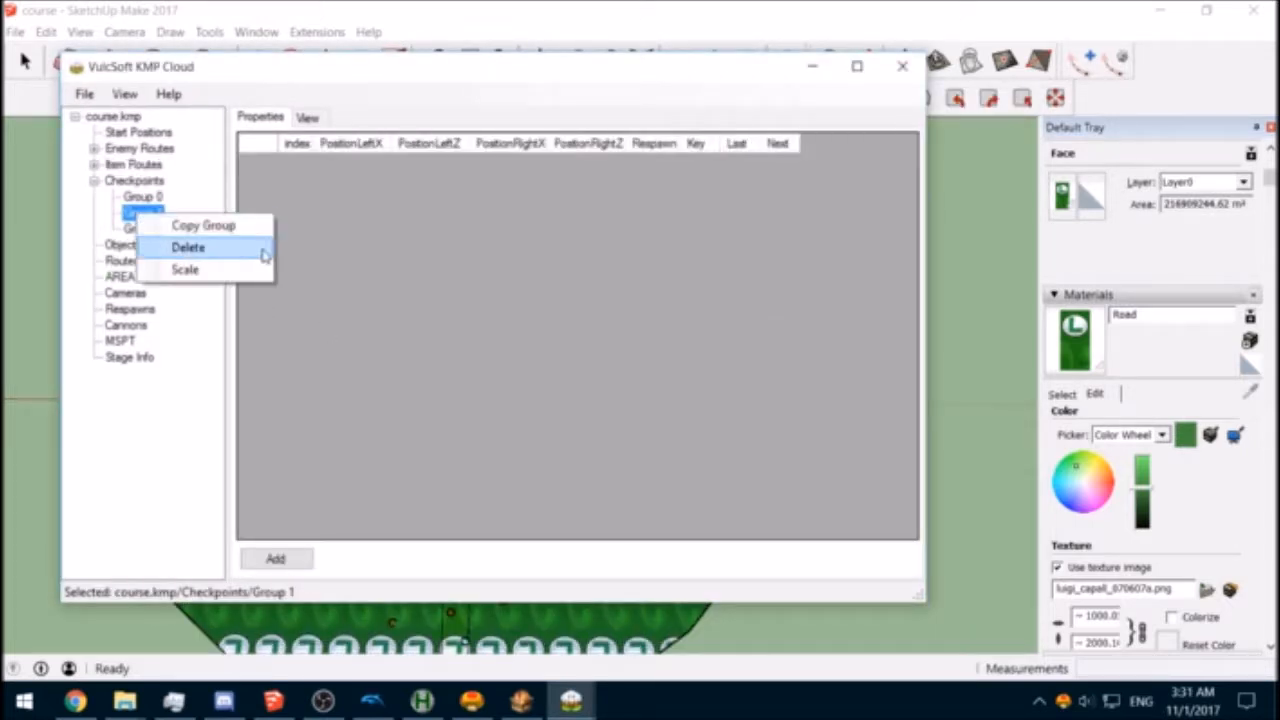
{"action": "left_click", "coordinate": [263, 247]}
{"action": "left_click", "coordinate": [645, 414]}
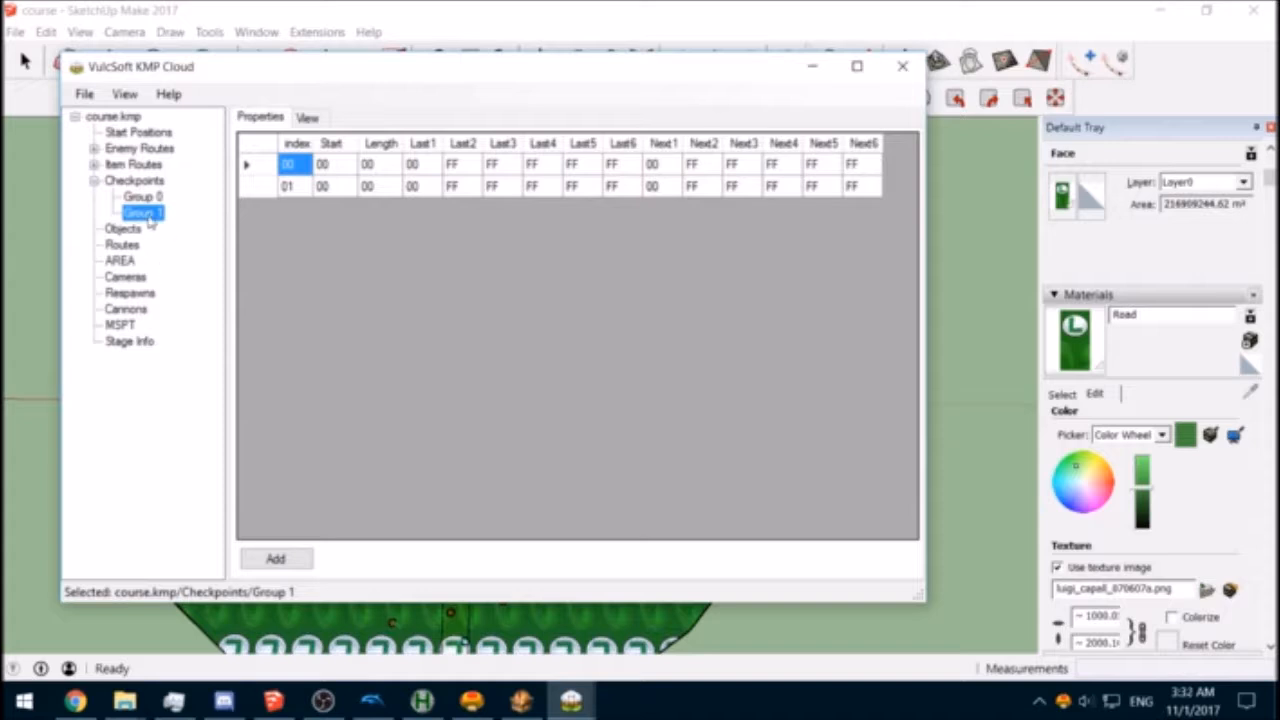
{"action": "right_click", "coordinate": [145, 213]}
{"action": "left_click", "coordinate": [206, 258]}
{"action": "left_click", "coordinate": [628, 410]}
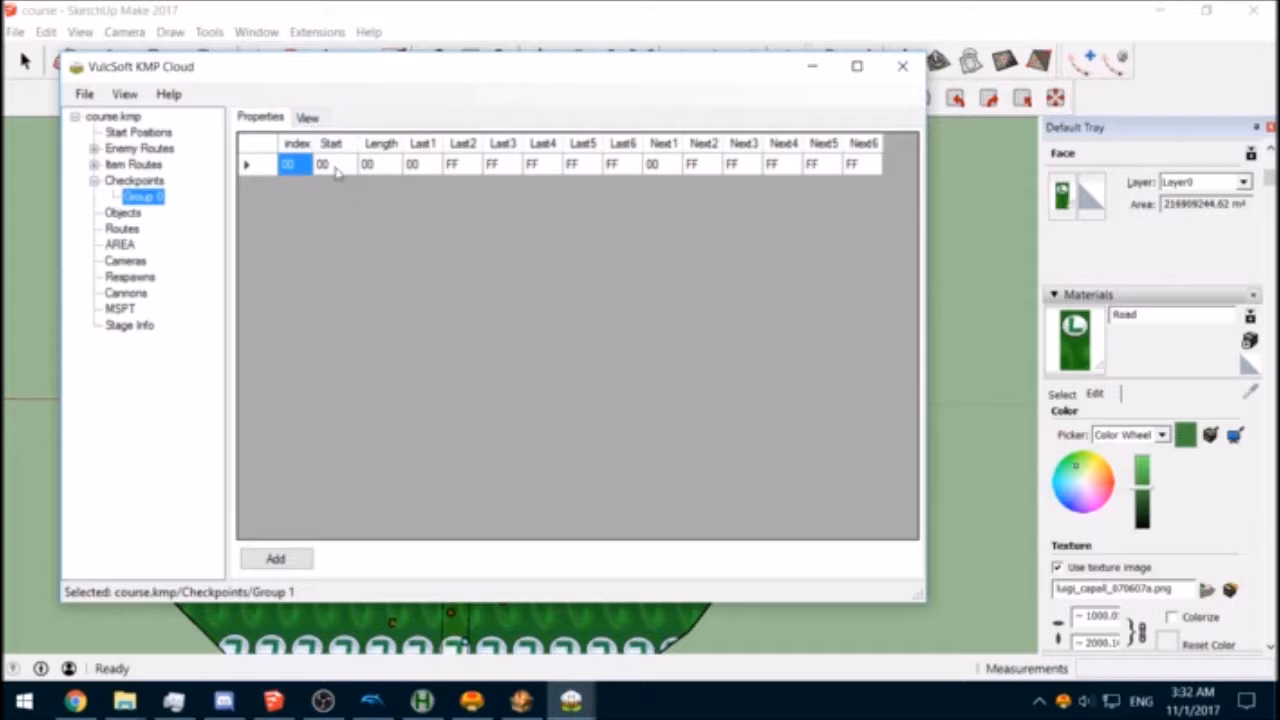
Step: Examine the Last1, Last2 and Last3 link values of the checkpoint group
{"action": "left_click", "coordinate": [418, 165]}
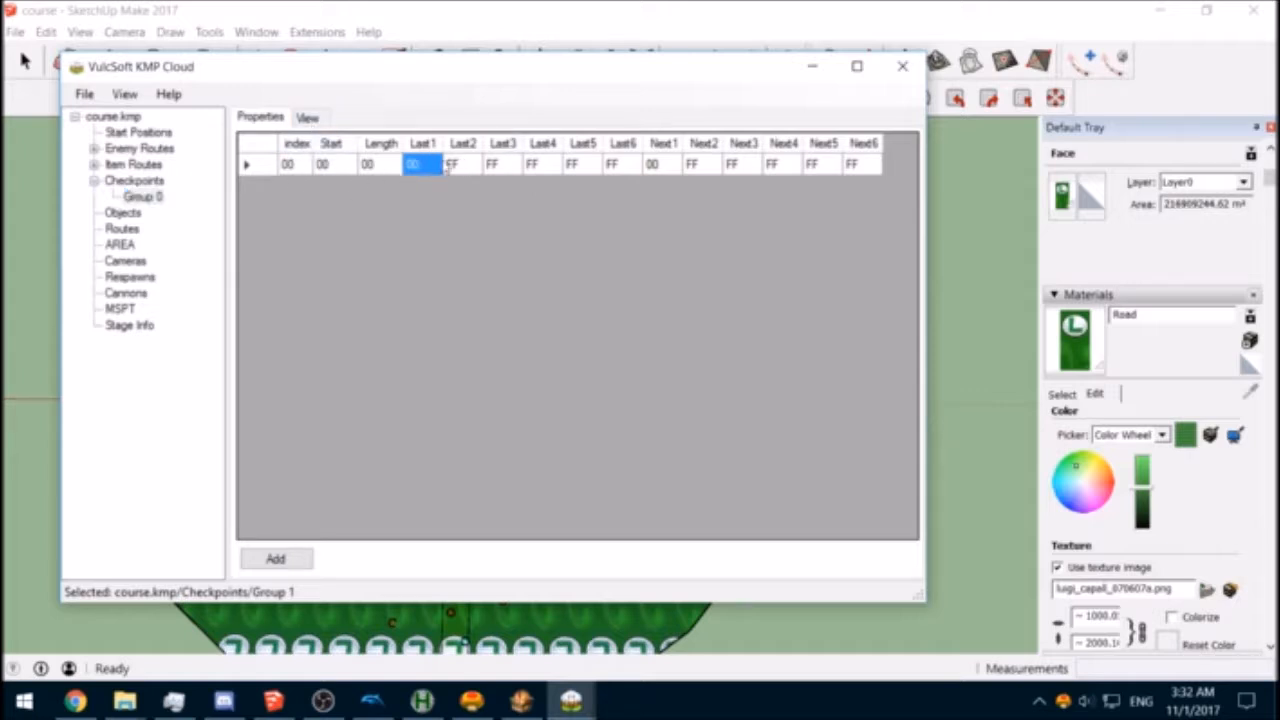
{"action": "left_click", "coordinate": [488, 166]}
{"action": "left_click", "coordinate": [470, 166]}
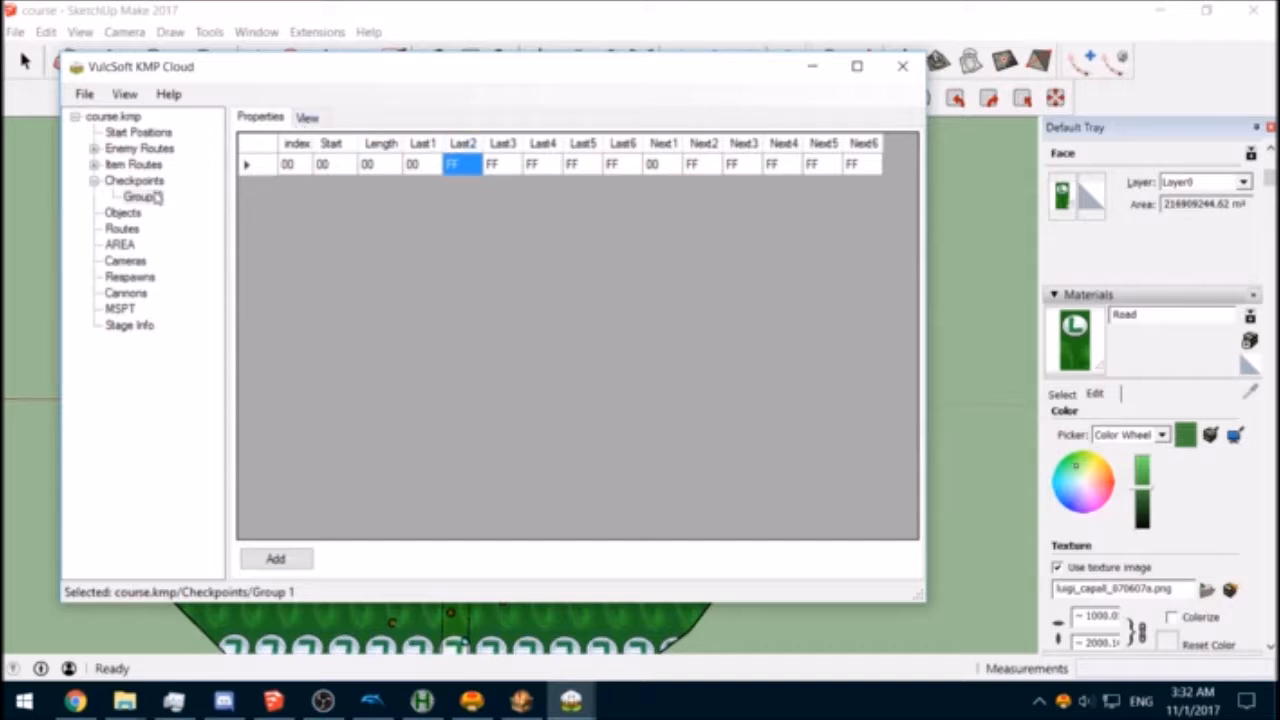
Step: Bring forward the other KMP Cloud window showing the welcome page and close it
{"action": "left_click_drag", "start_coordinate": [318, 74], "coordinate": [484, 123]}
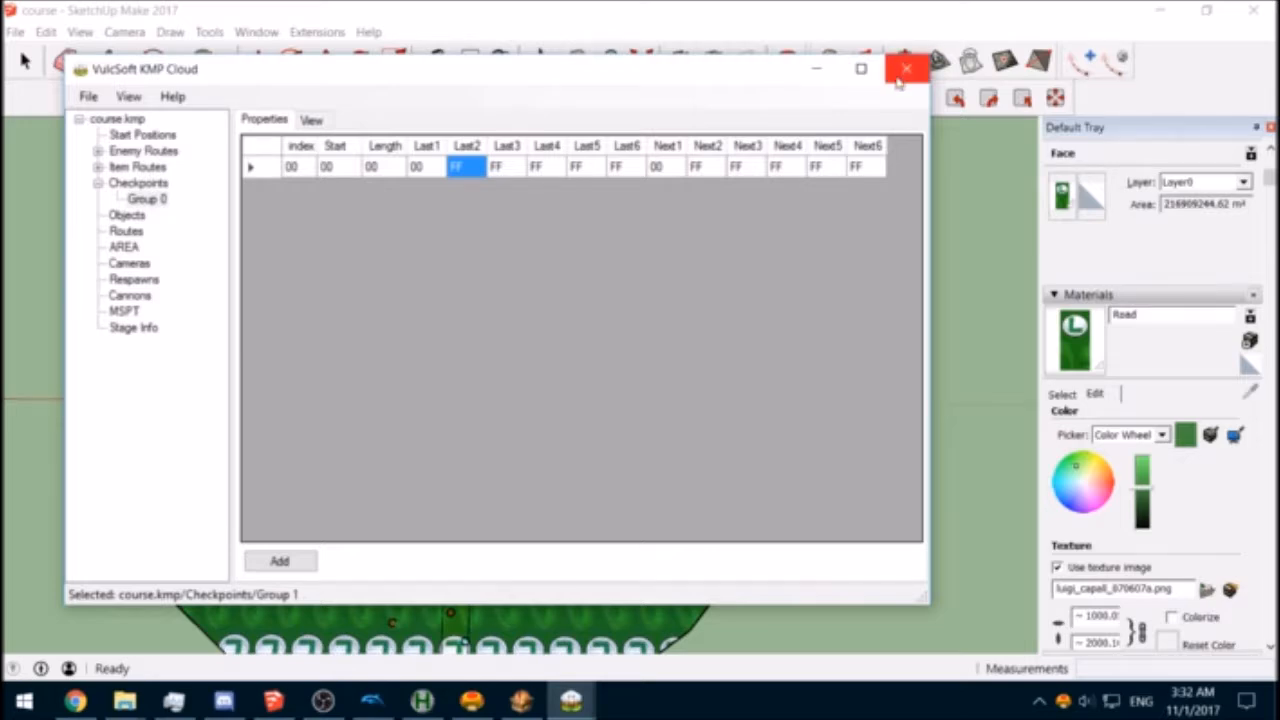
{"action": "left_click_drag", "start_coordinate": [725, 88], "coordinate": [769, 81]}
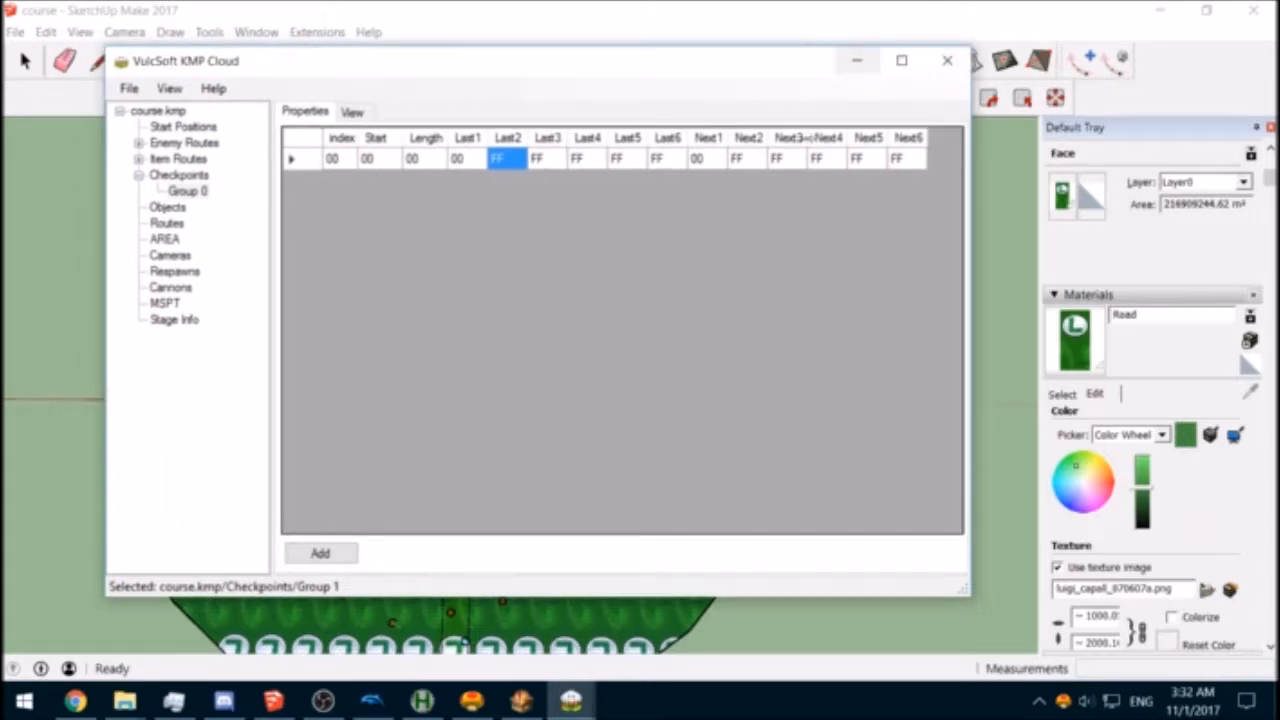
{"action": "mouse_move", "coordinate": [590, 700]}
{"action": "mouse_move", "coordinate": [622, 617]}
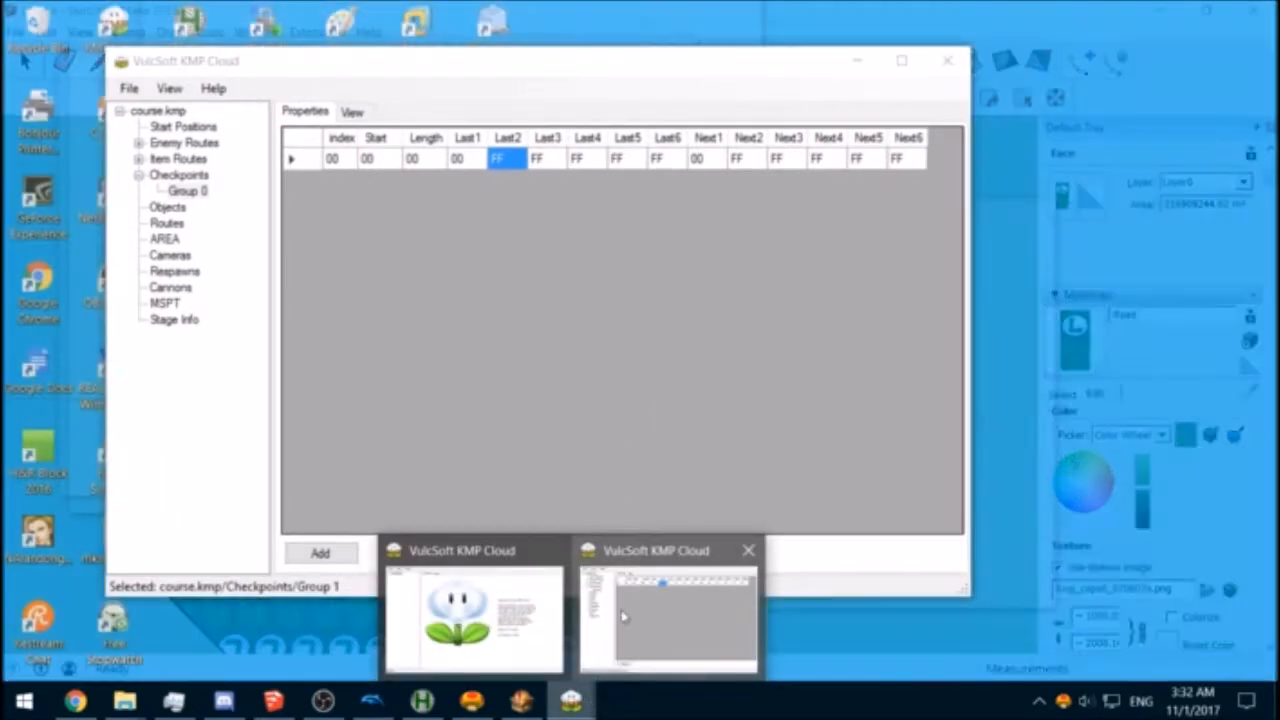
{"action": "left_click", "coordinate": [543, 614]}
{"action": "left_click_drag", "start_coordinate": [1080, 113], "coordinate": [988, 121]}
{"action": "left_click", "coordinate": [1165, 112]}
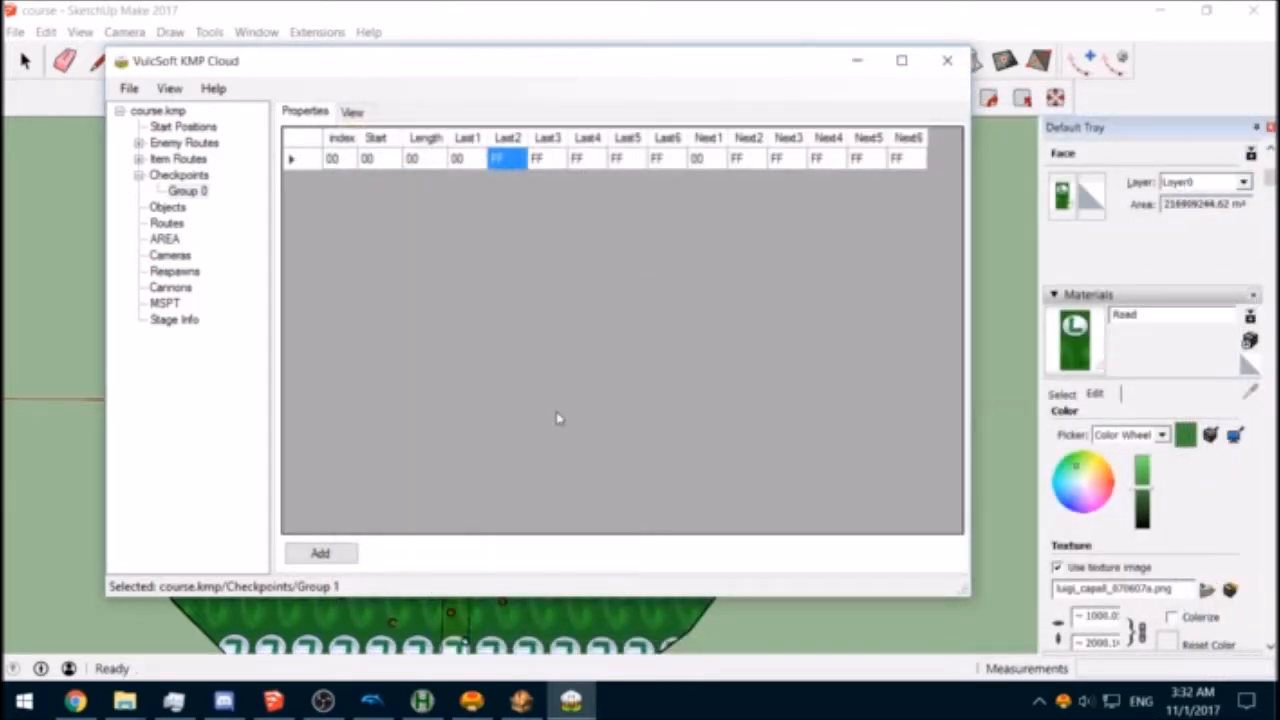
Step: Open Task Manager, find the KMP Cloud process and end it
{"action": "key", "text": "super"}
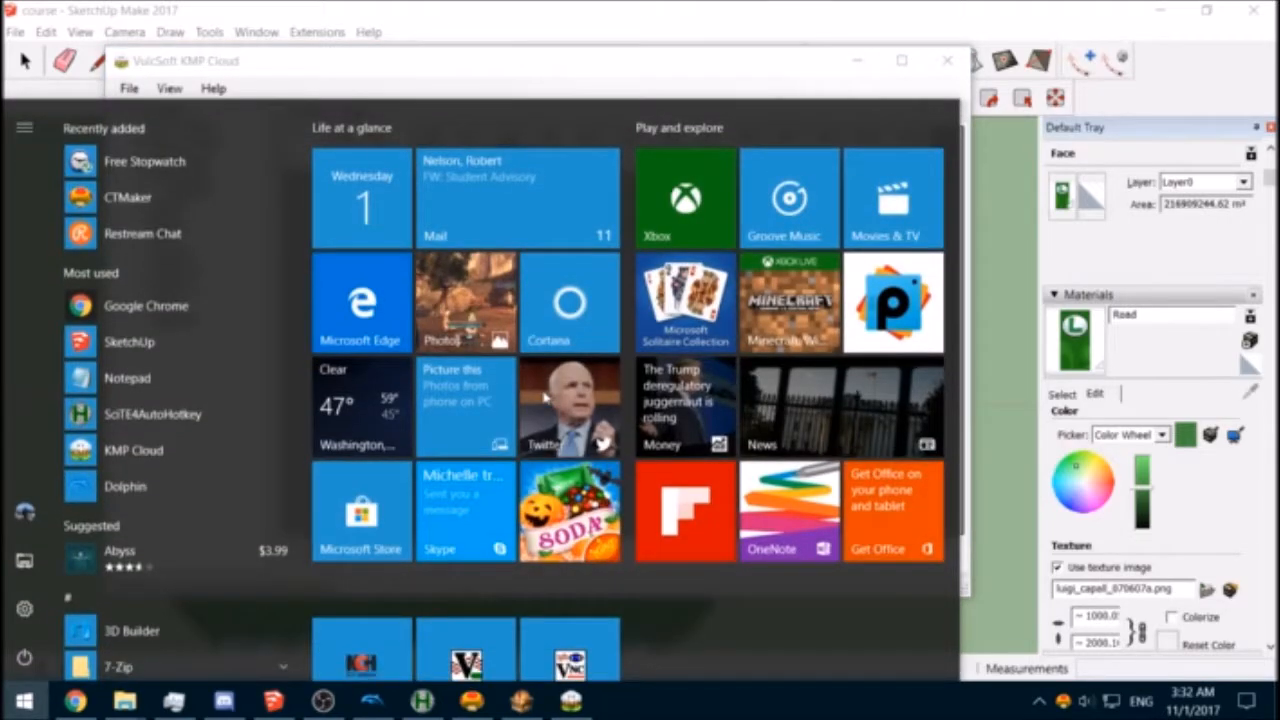
{"action": "type", "text": "task"}
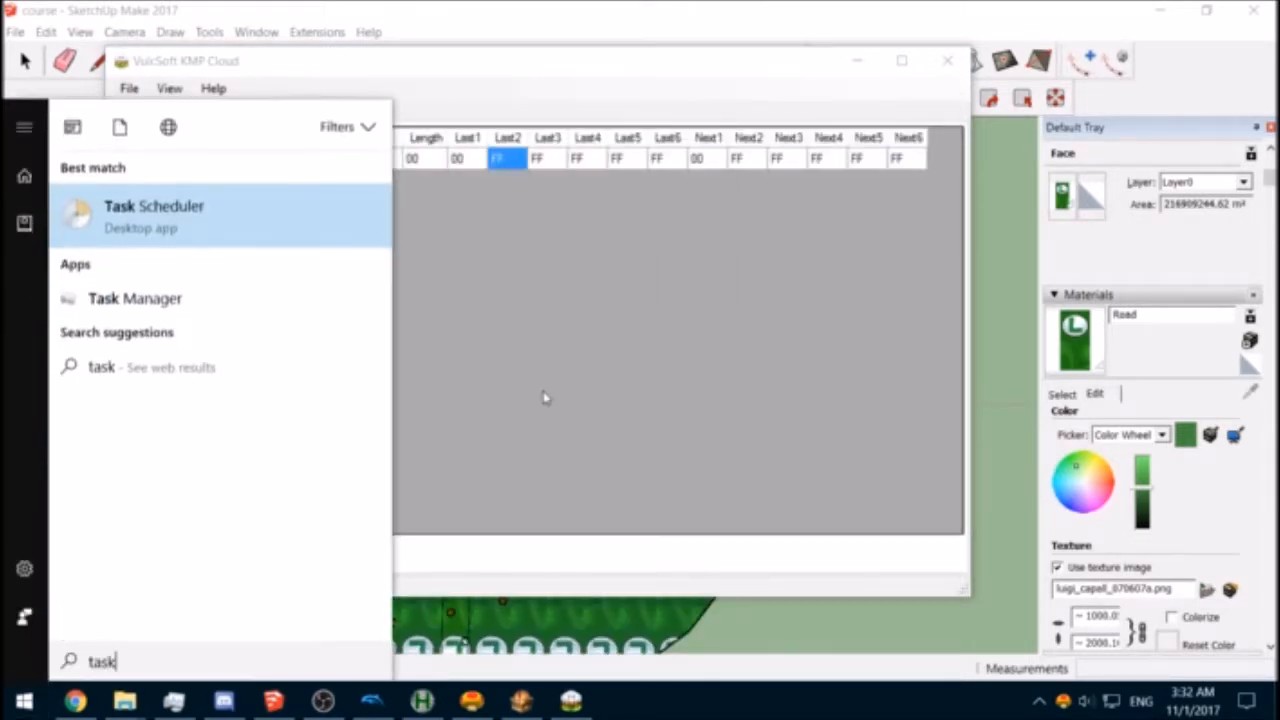
{"action": "left_click", "coordinate": [135, 298]}
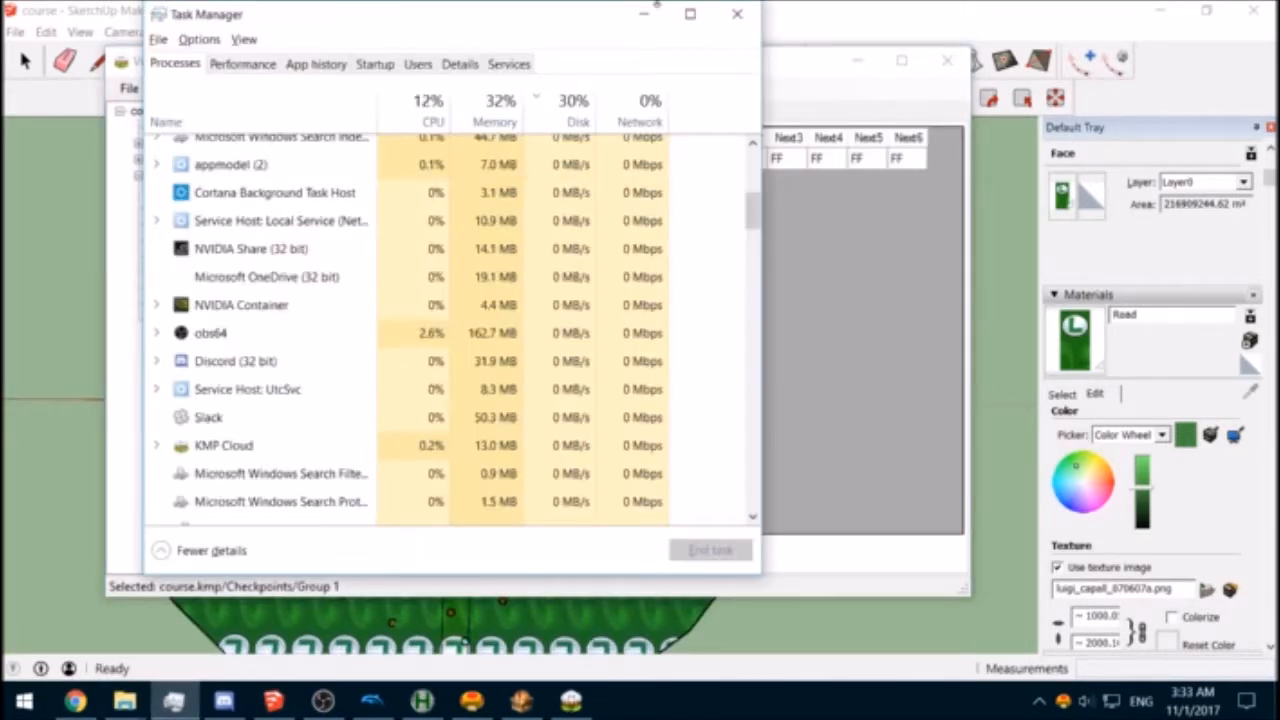
{"action": "scroll", "coordinate": [315, 205], "scroll_direction": "up", "scroll_amount": 4}
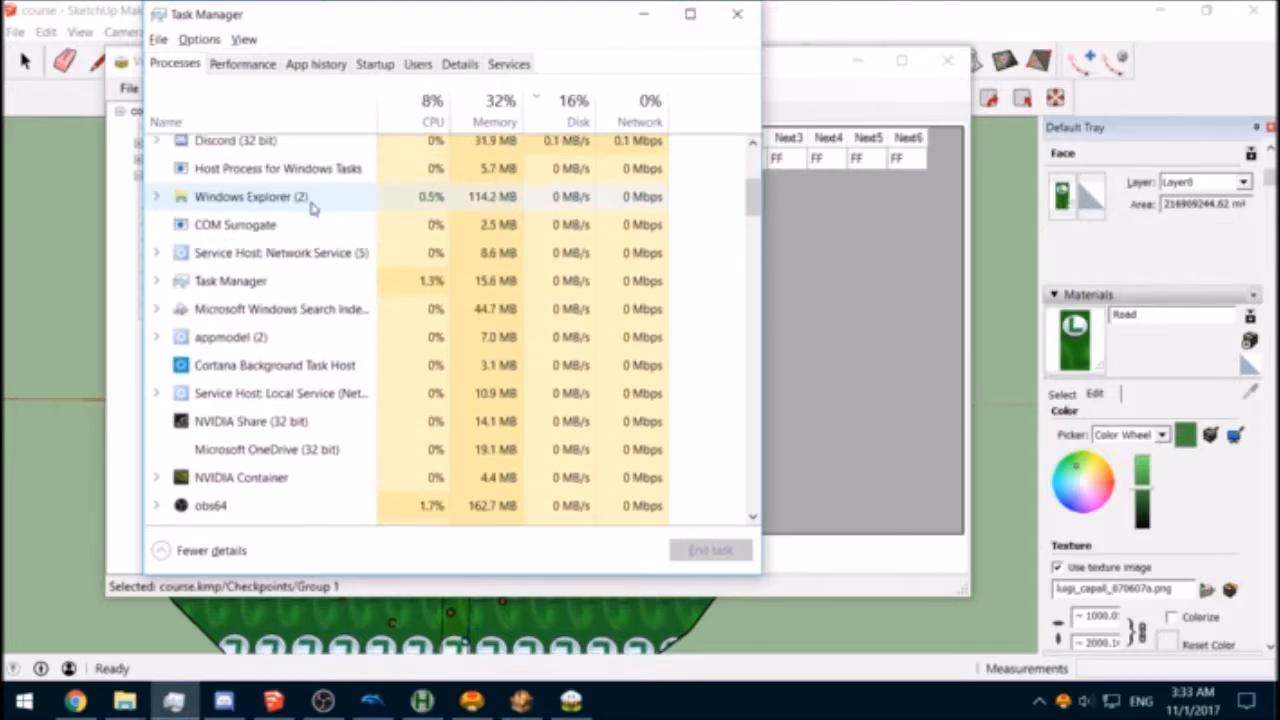
{"action": "scroll", "coordinate": [308, 205], "scroll_direction": "up", "scroll_amount": 3}
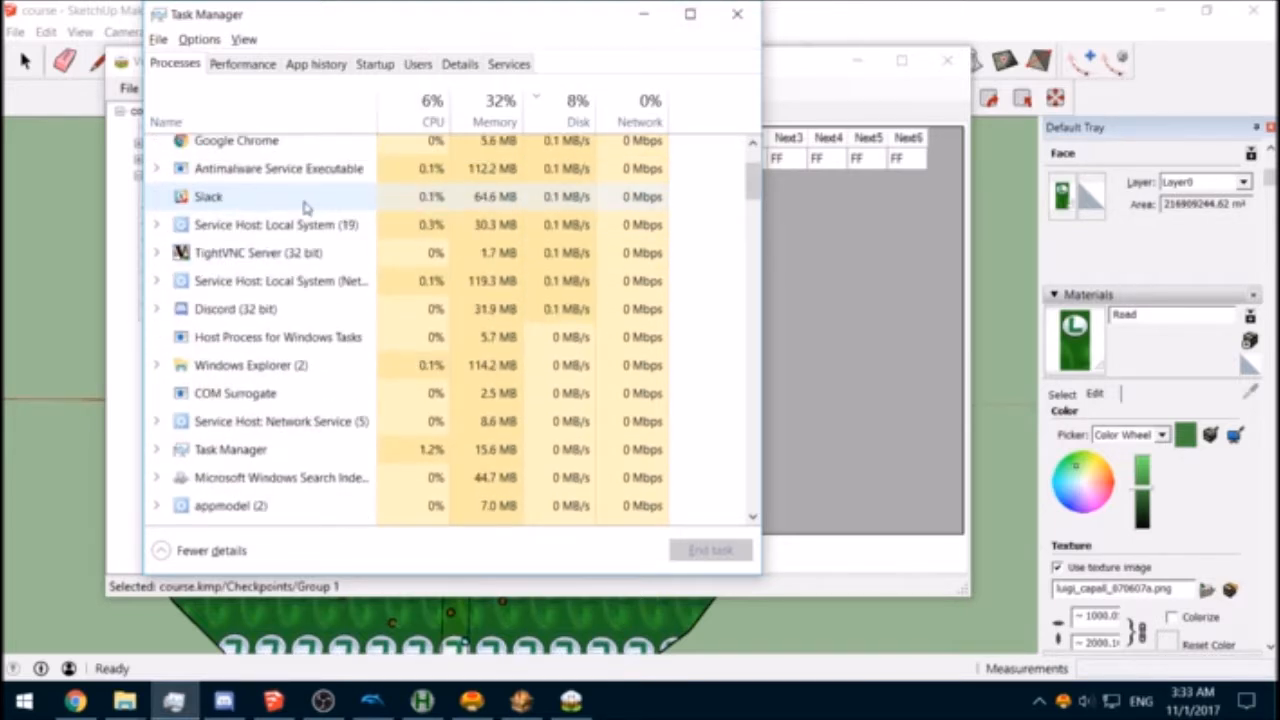
{"action": "scroll", "coordinate": [297, 205], "scroll_direction": "up", "scroll_amount": 2}
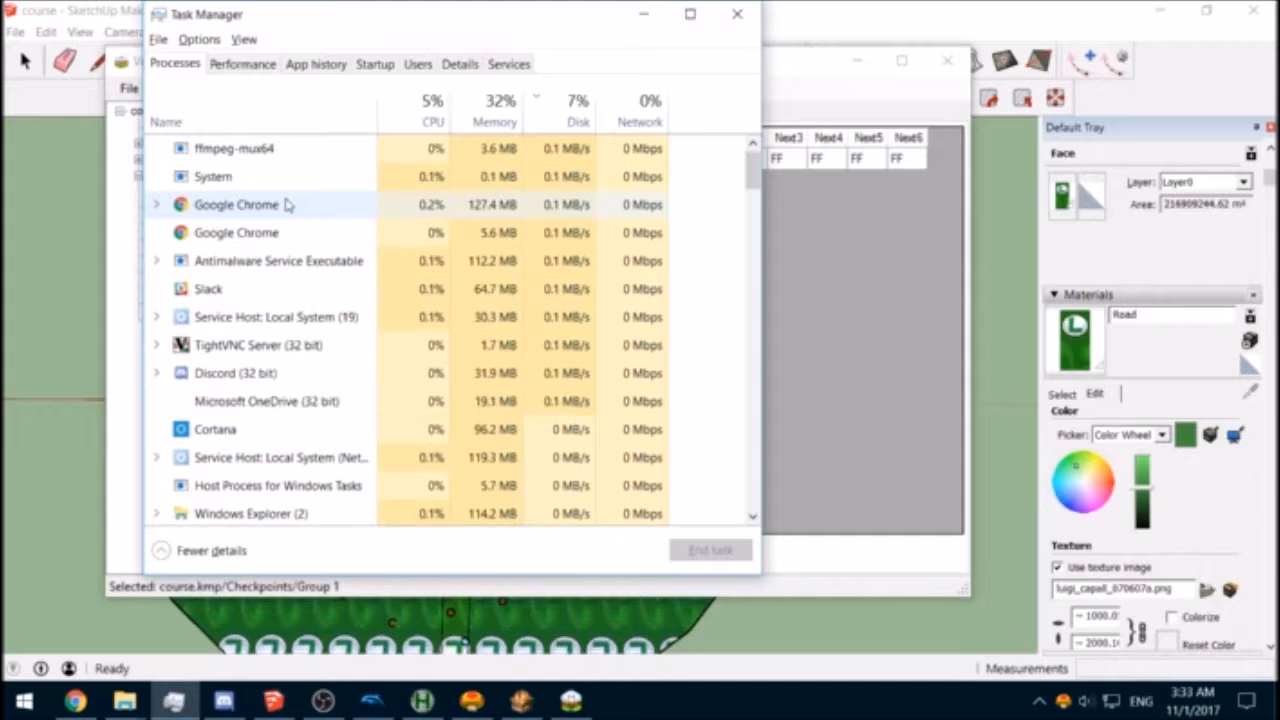
{"action": "scroll", "coordinate": [285, 206], "scroll_direction": "down", "scroll_amount": 2}
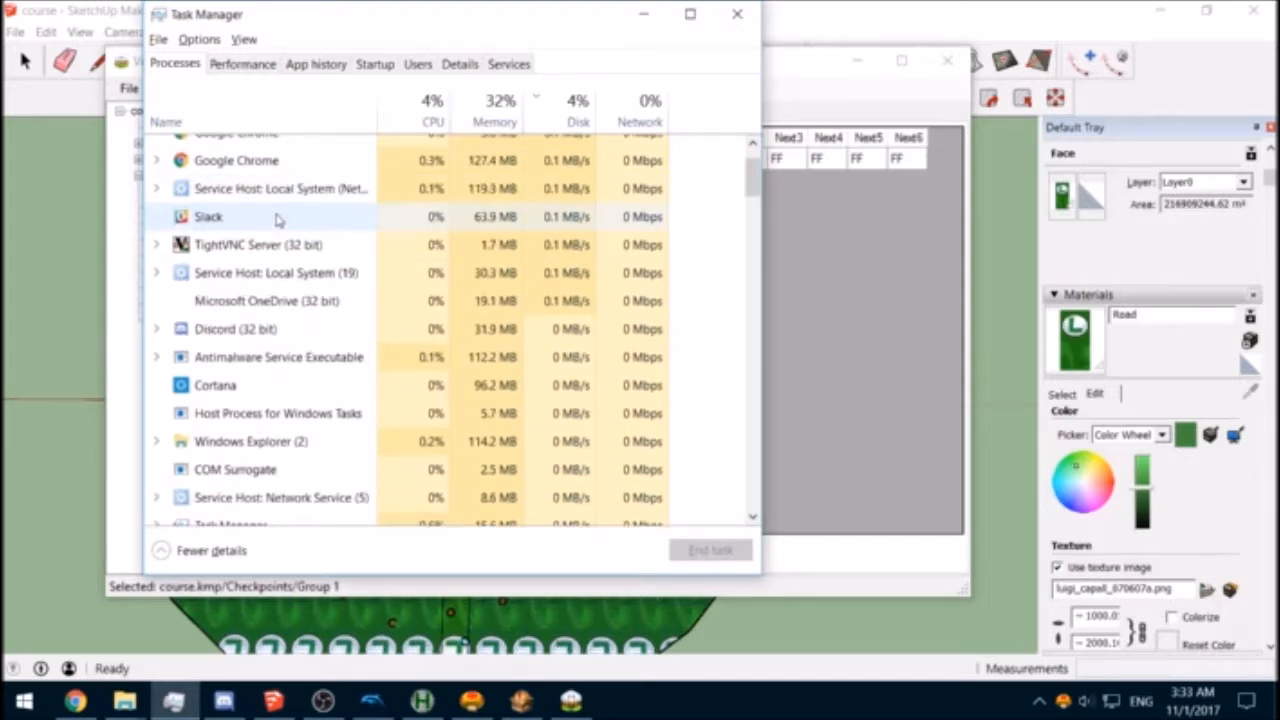
{"action": "scroll", "coordinate": [276, 222], "scroll_direction": "down", "scroll_amount": 5}
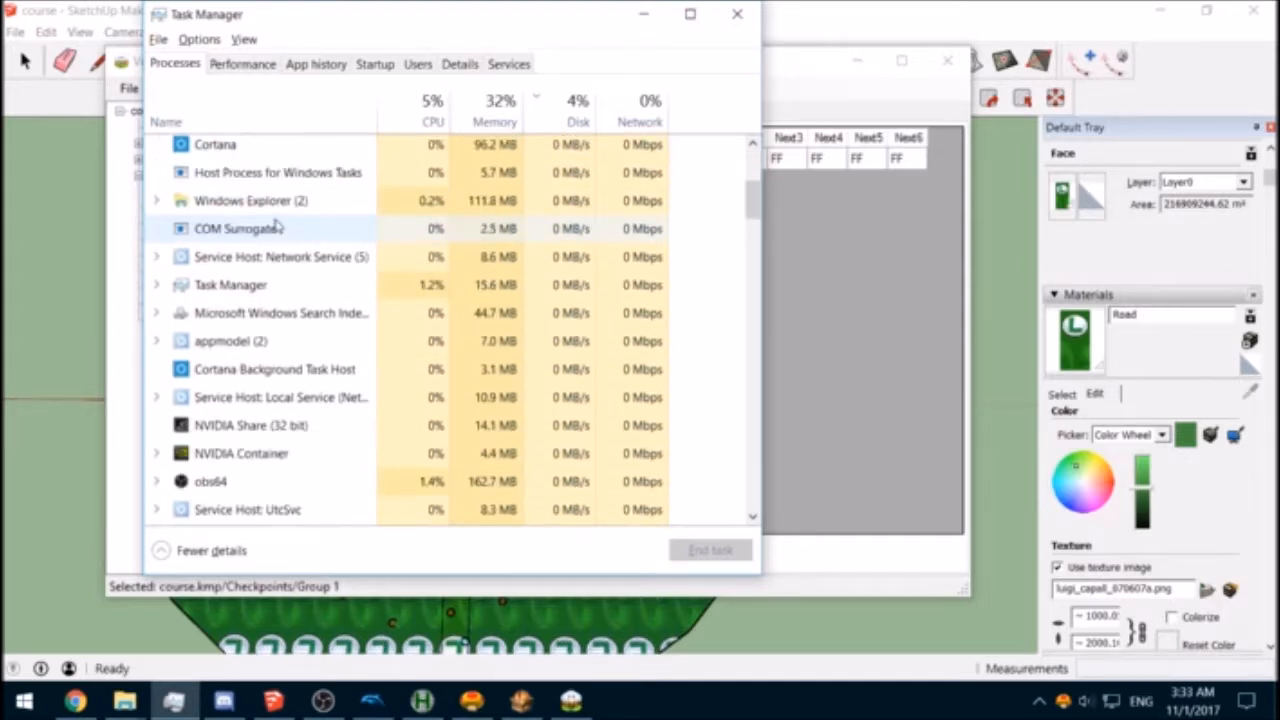
{"action": "scroll", "coordinate": [276, 226], "scroll_direction": "down", "scroll_amount": 3}
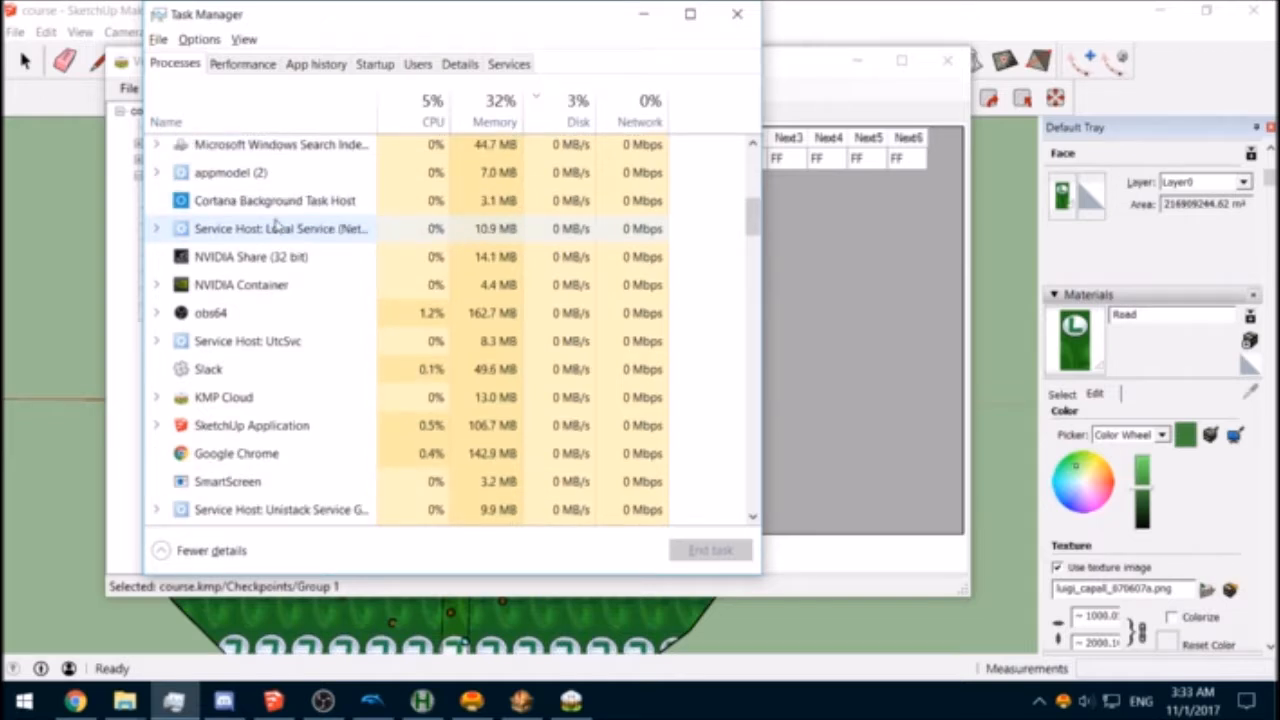
{"action": "left_click", "coordinate": [280, 403]}
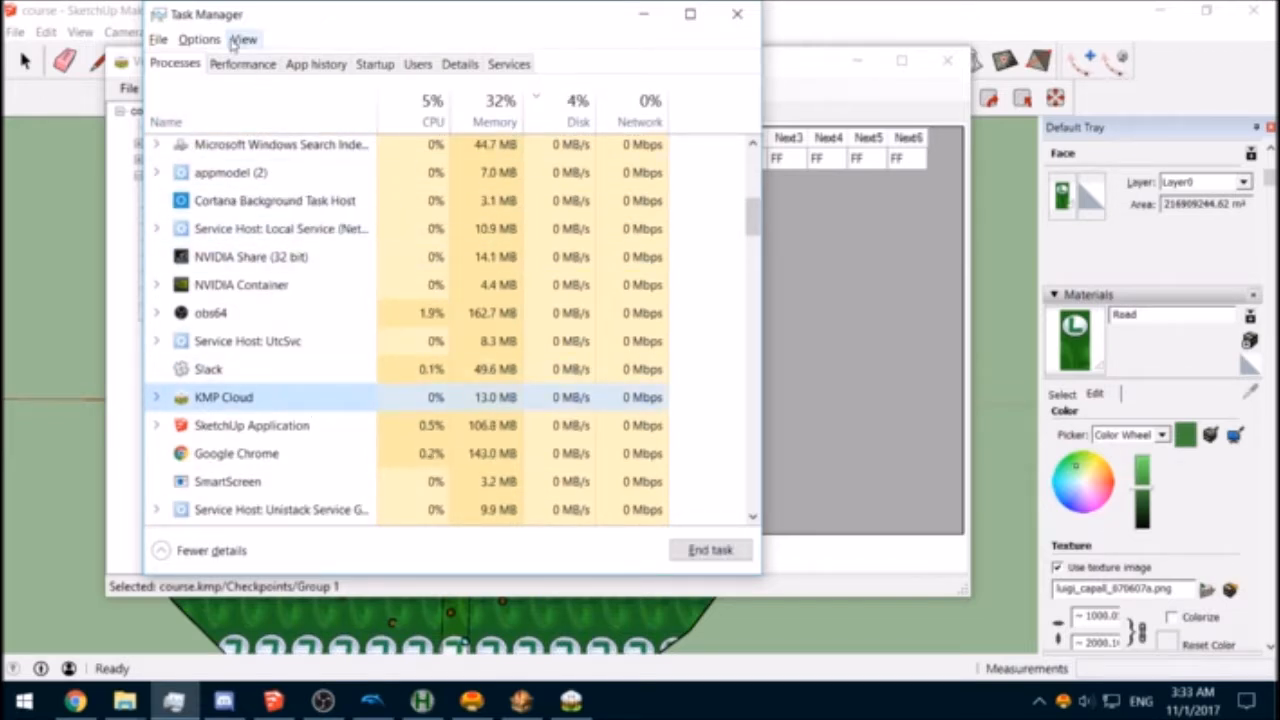
{"action": "left_click", "coordinate": [702, 556]}
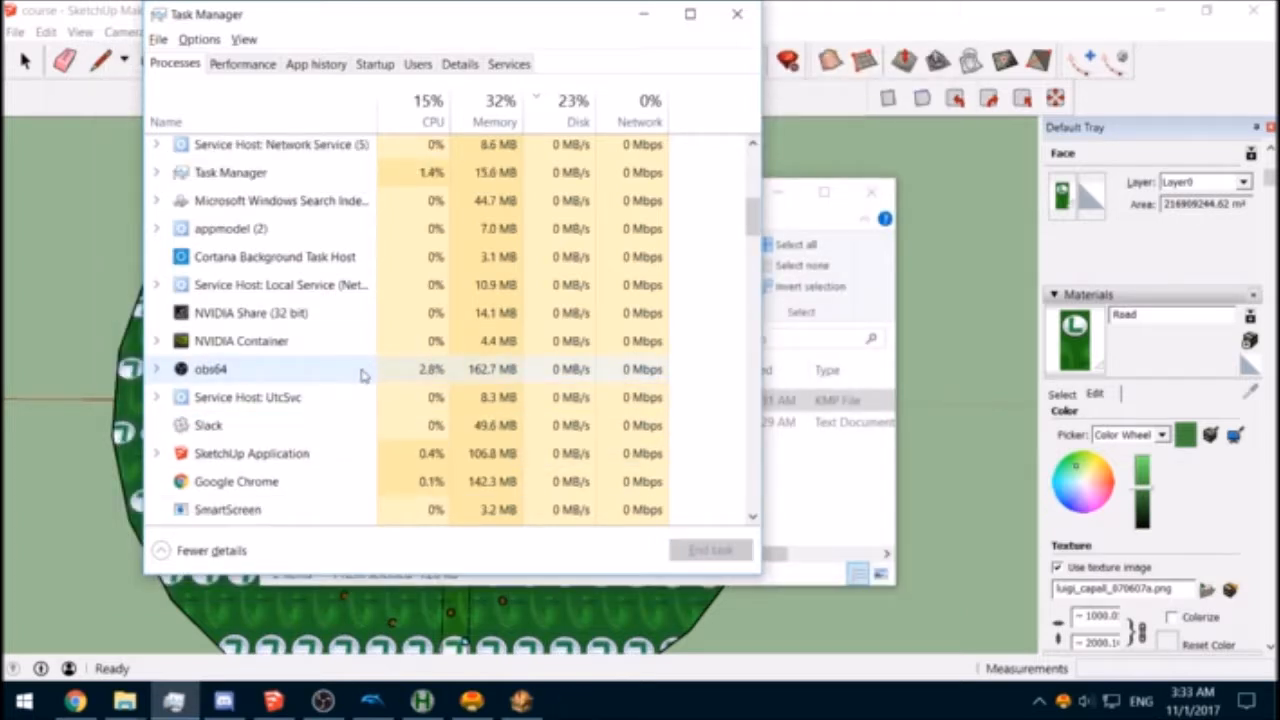
Step: Reopen course.kmp in KMP Cloud from its folder and display the properties of checkpoint Group 0
{"action": "left_click", "coordinate": [810, 478]}
{"action": "double_click", "coordinate": [470, 400]}
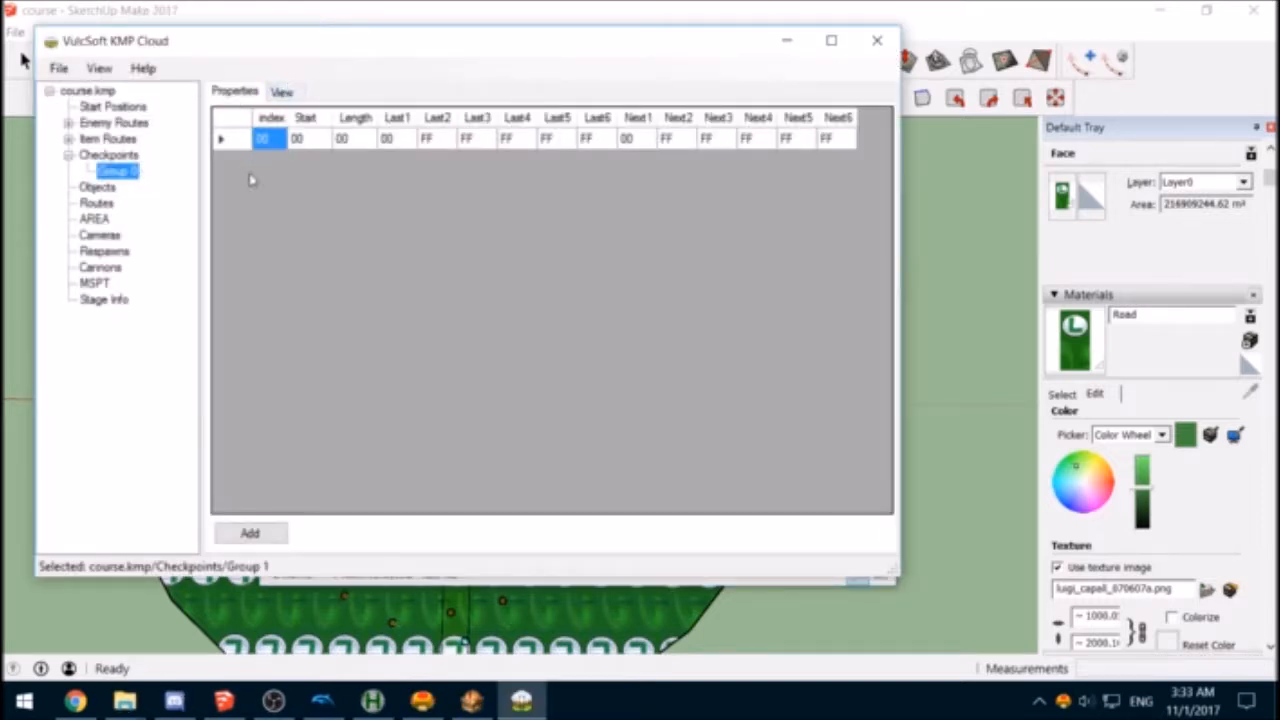
{"action": "left_click", "coordinate": [284, 91]}
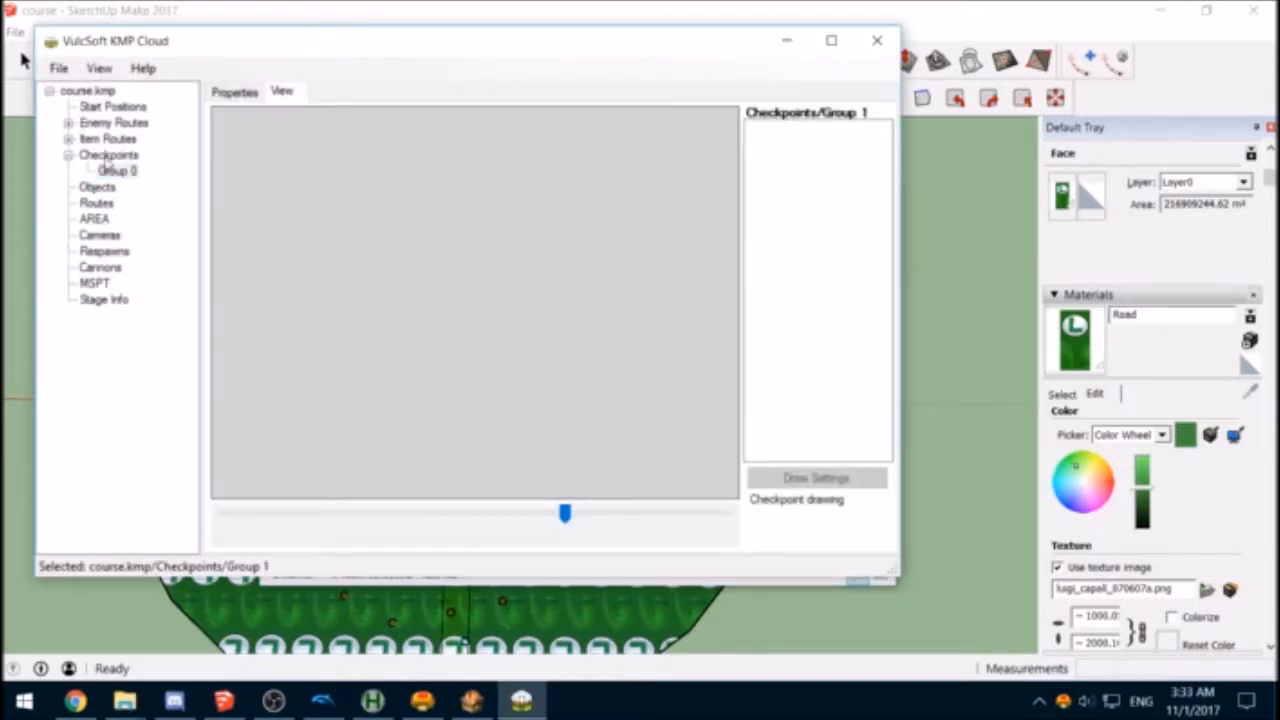
{"action": "left_click", "coordinate": [115, 172]}
{"action": "left_click", "coordinate": [234, 92]}
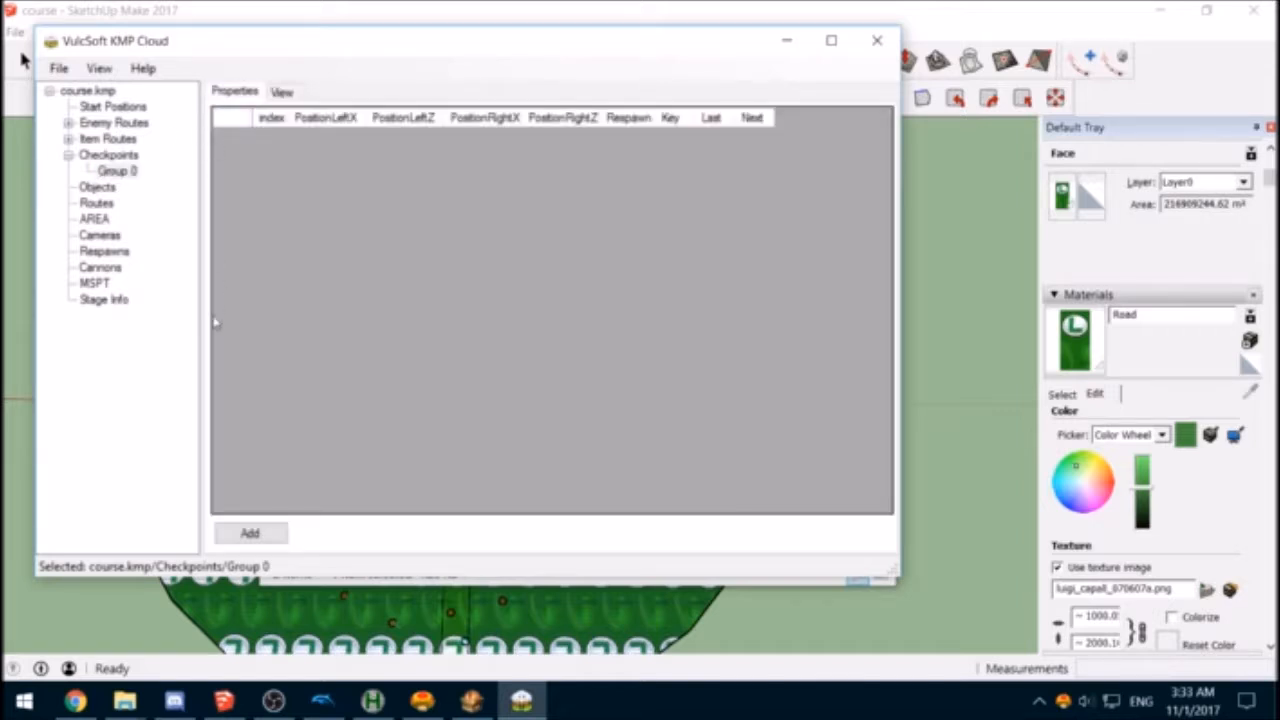
Step: Add six checkpoints to Group 0 and check them in the graphical view
{"action": "left_click", "coordinate": [280, 537]}
{"action": "left_click", "coordinate": [250, 534]}
{"action": "left_click", "coordinate": [250, 534]}
{"action": "left_click", "coordinate": [250, 534]}
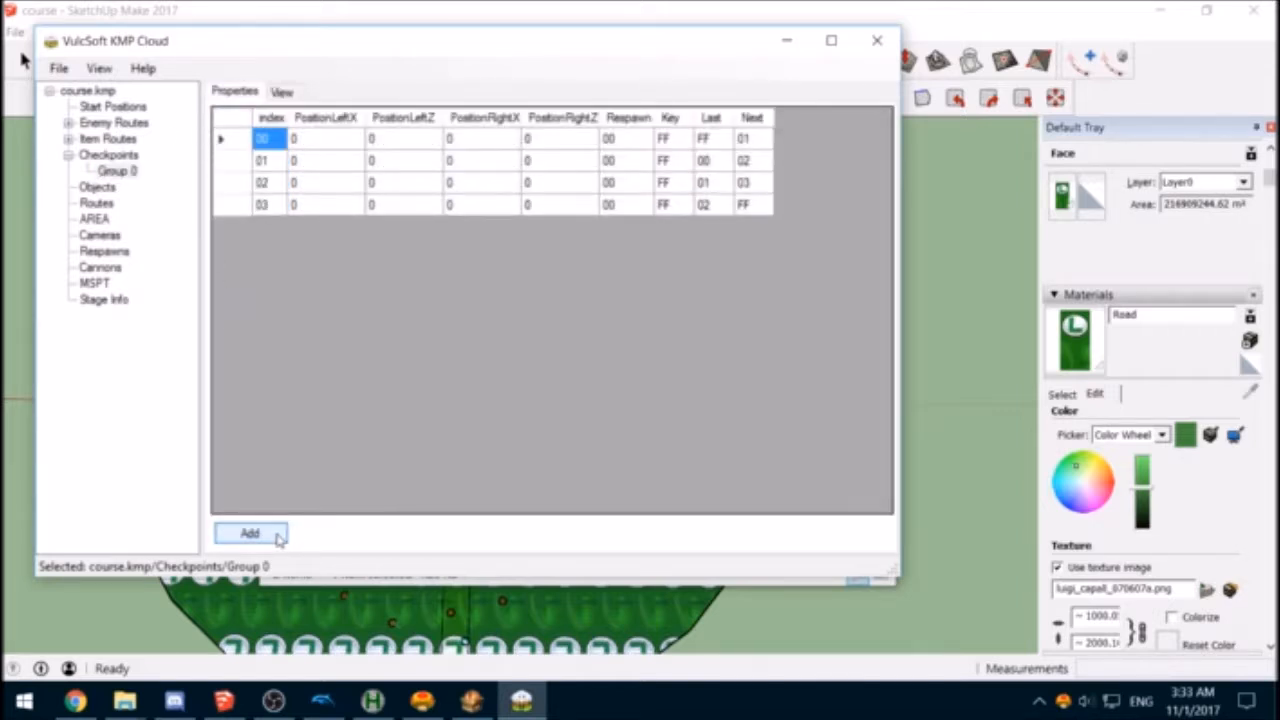
{"action": "left_click", "coordinate": [250, 534]}
{"action": "left_click", "coordinate": [250, 534]}
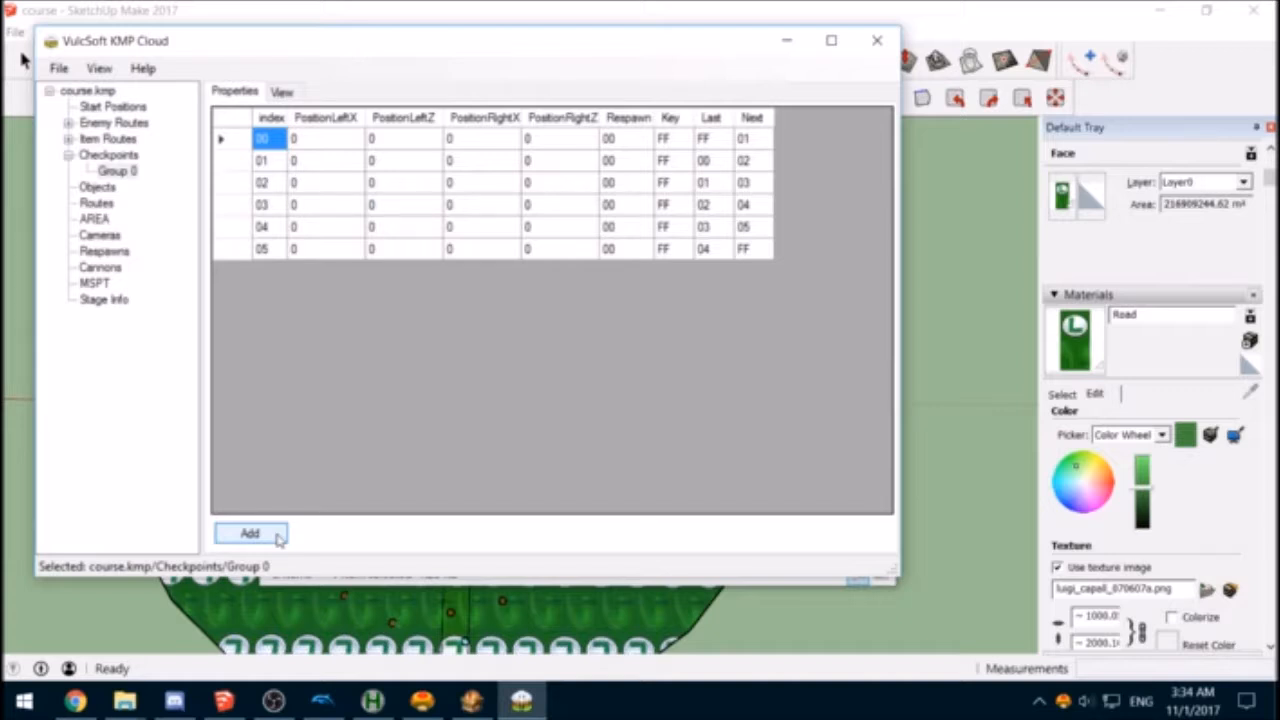
{"action": "left_click", "coordinate": [289, 93]}
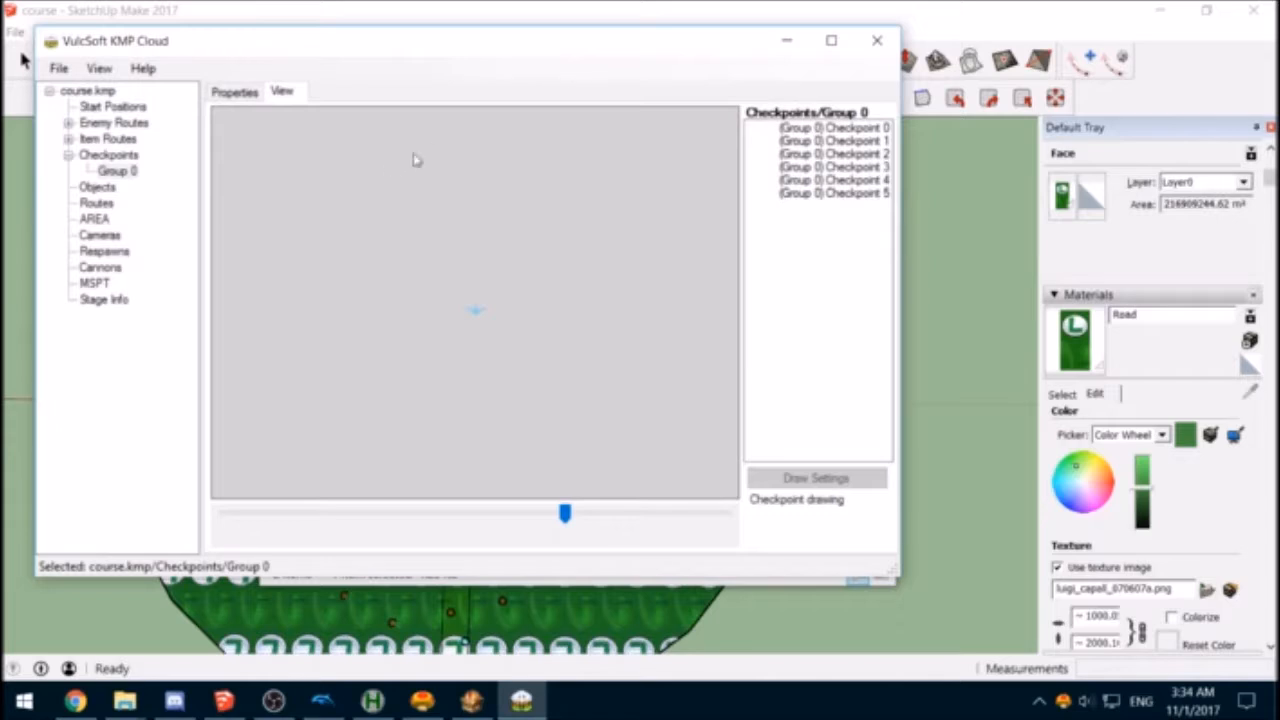
{"action": "left_click", "coordinate": [236, 91]}
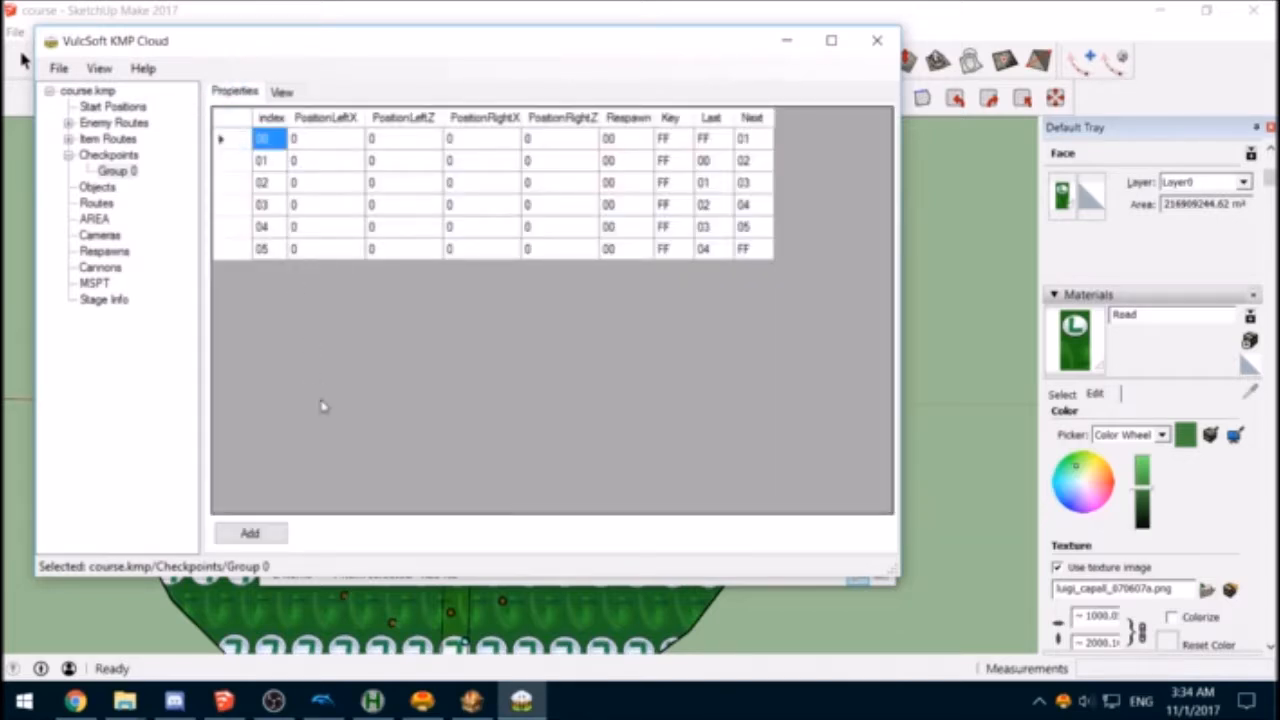
Step: Import course_model.obj from the Tutorial project's course_model folder as the view background, with 50% transparency enabled
{"action": "left_click", "coordinate": [98, 69]}
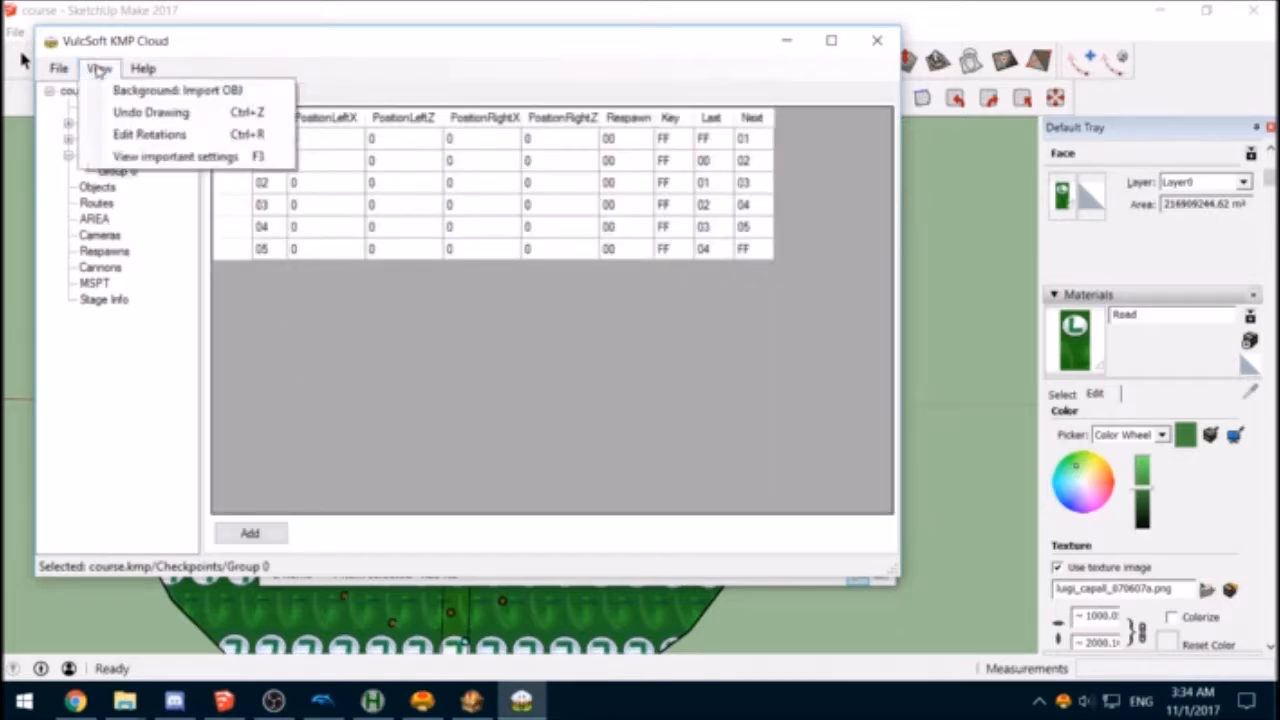
{"action": "left_click", "coordinate": [100, 91]}
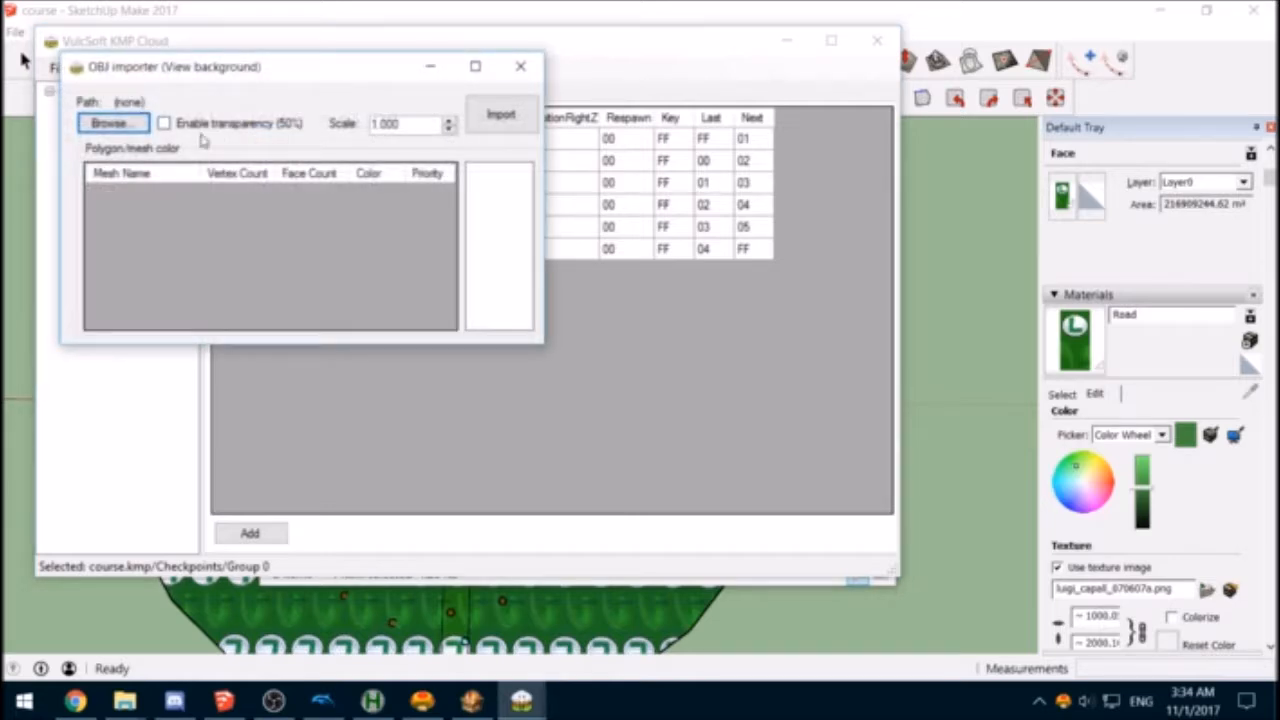
{"action": "left_click", "coordinate": [110, 123]}
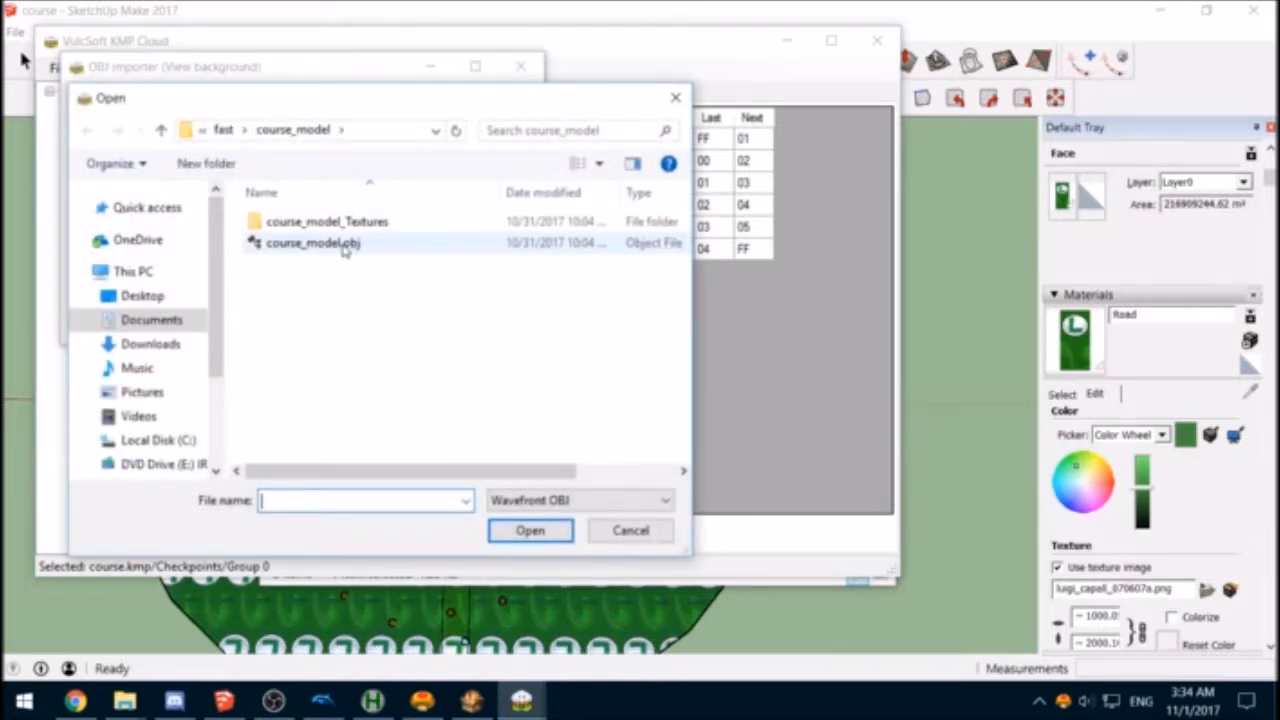
{"action": "left_click", "coordinate": [224, 130]}
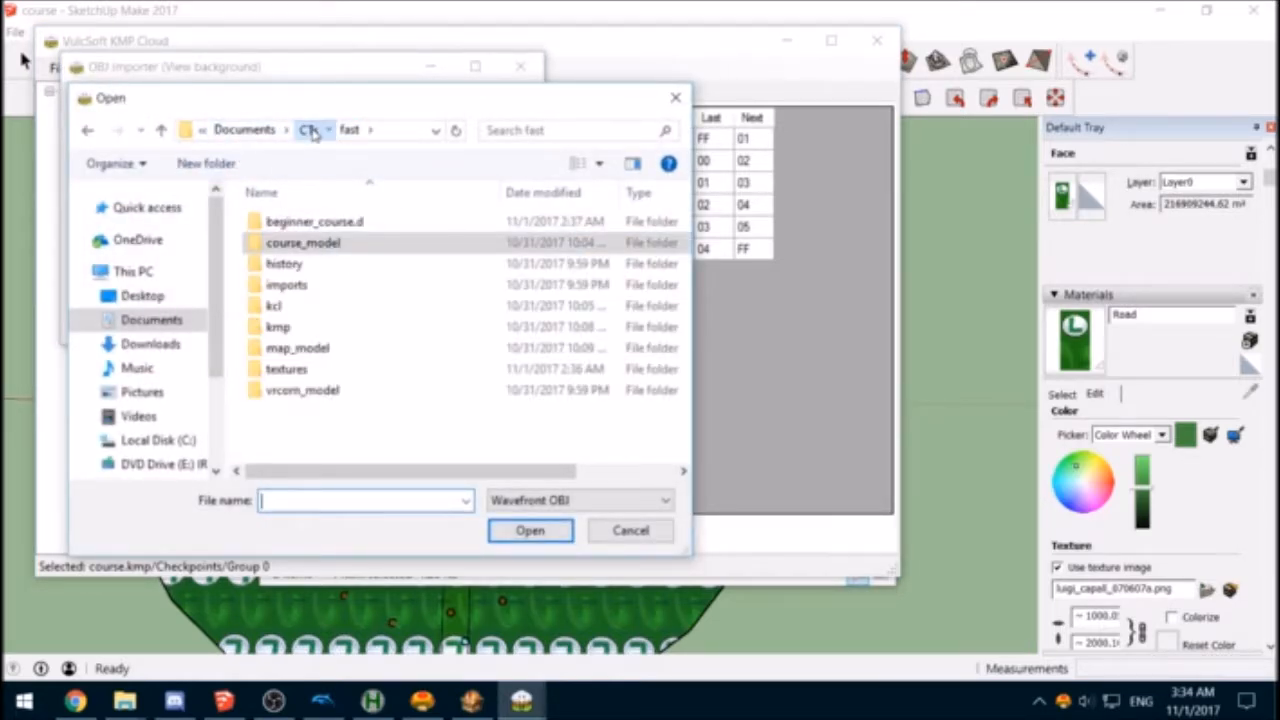
{"action": "left_click", "coordinate": [309, 130]}
{"action": "scroll", "coordinate": [540, 390], "scroll_direction": "down", "scroll_amount": 2}
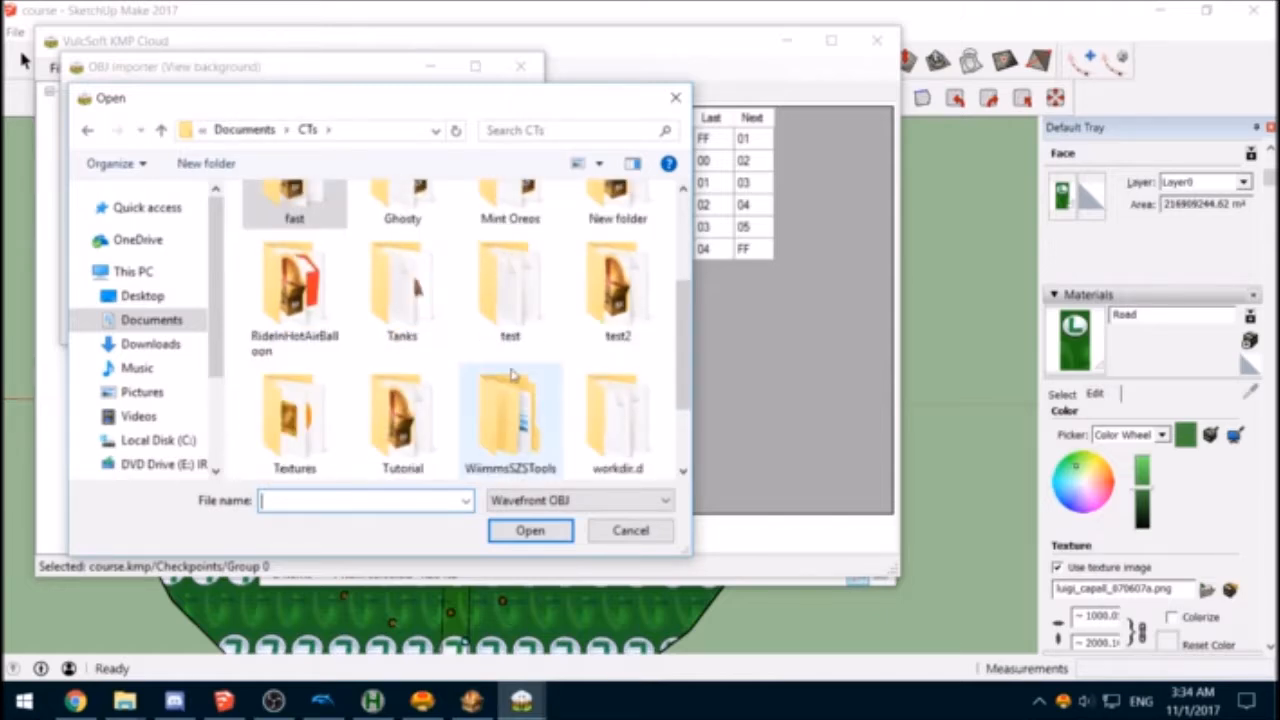
{"action": "scroll", "coordinate": [511, 374], "scroll_direction": "down", "scroll_amount": 2}
{"action": "double_click", "coordinate": [400, 300]}
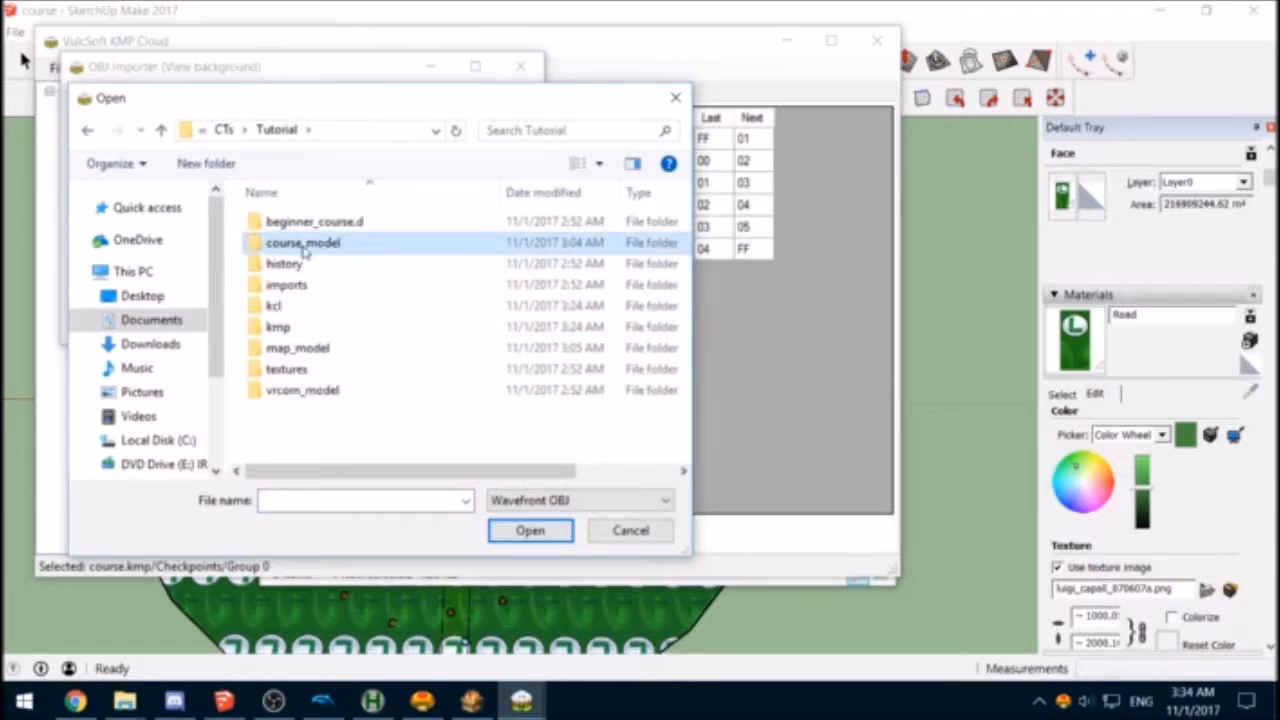
{"action": "double_click", "coordinate": [303, 245]}
{"action": "double_click", "coordinate": [298, 245]}
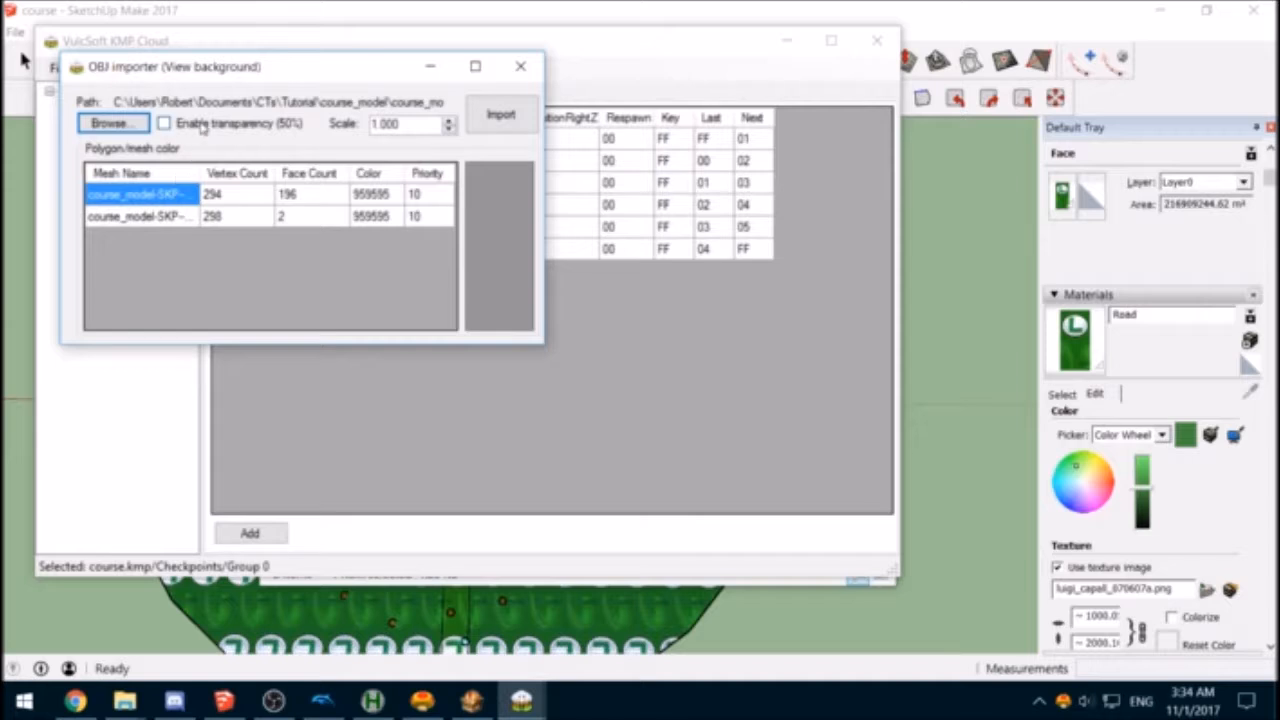
{"action": "left_click", "coordinate": [498, 115]}
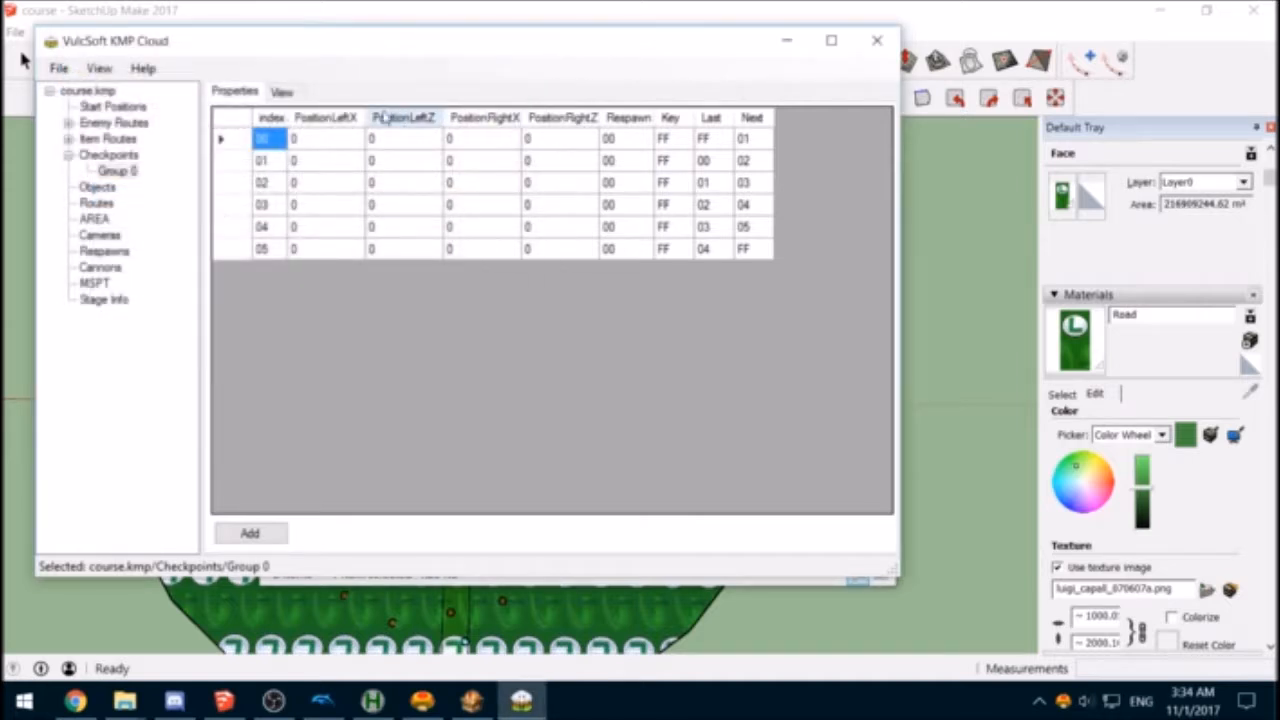
Step: Inspect Group 0's checkpoints and the start position over the imported track, with the whole ring filling the graphical view
{"action": "left_click", "coordinate": [281, 91]}
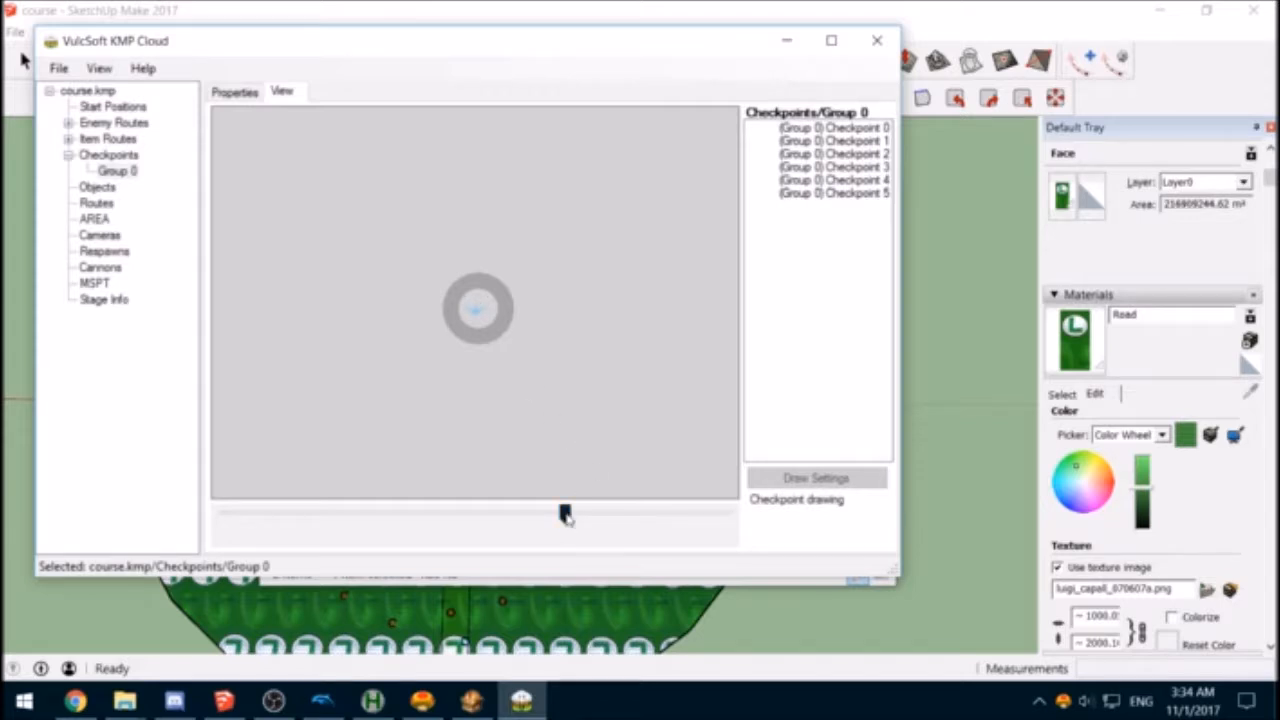
{"action": "left_click_drag", "start_coordinate": [565, 513], "coordinate": [537, 513]}
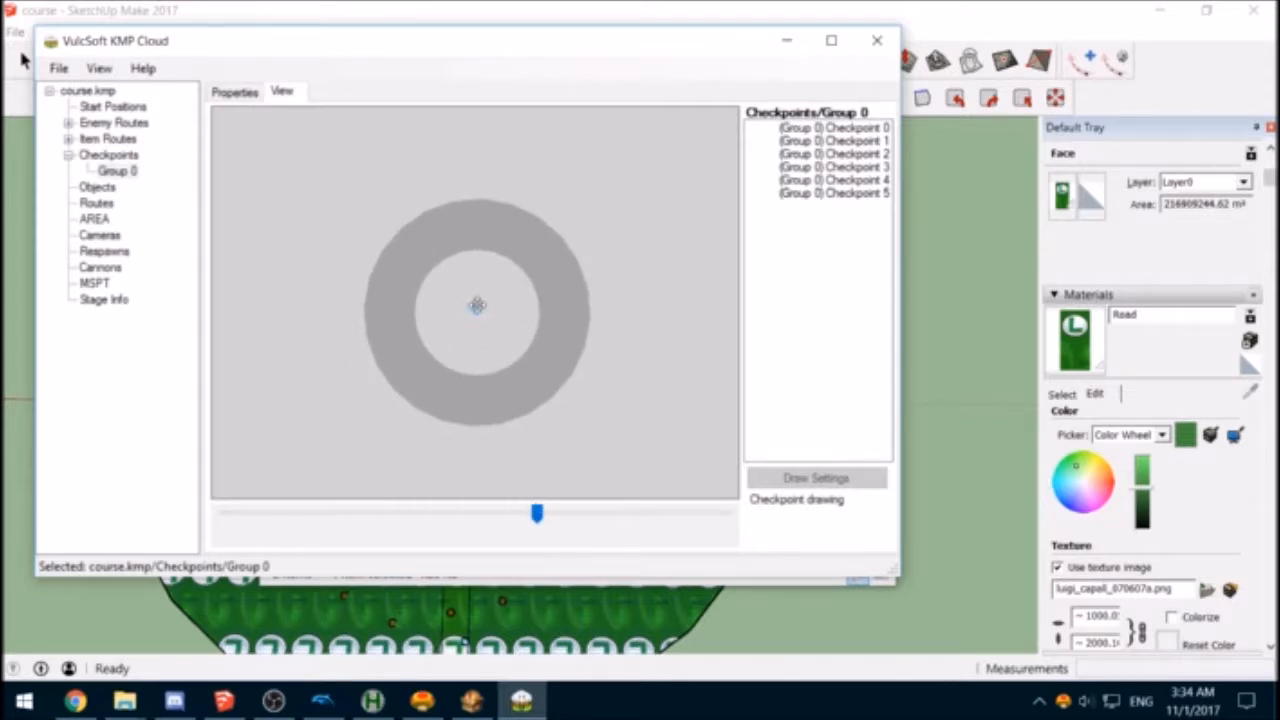
{"action": "left_click_drag", "start_coordinate": [536, 513], "coordinate": [525, 512]}
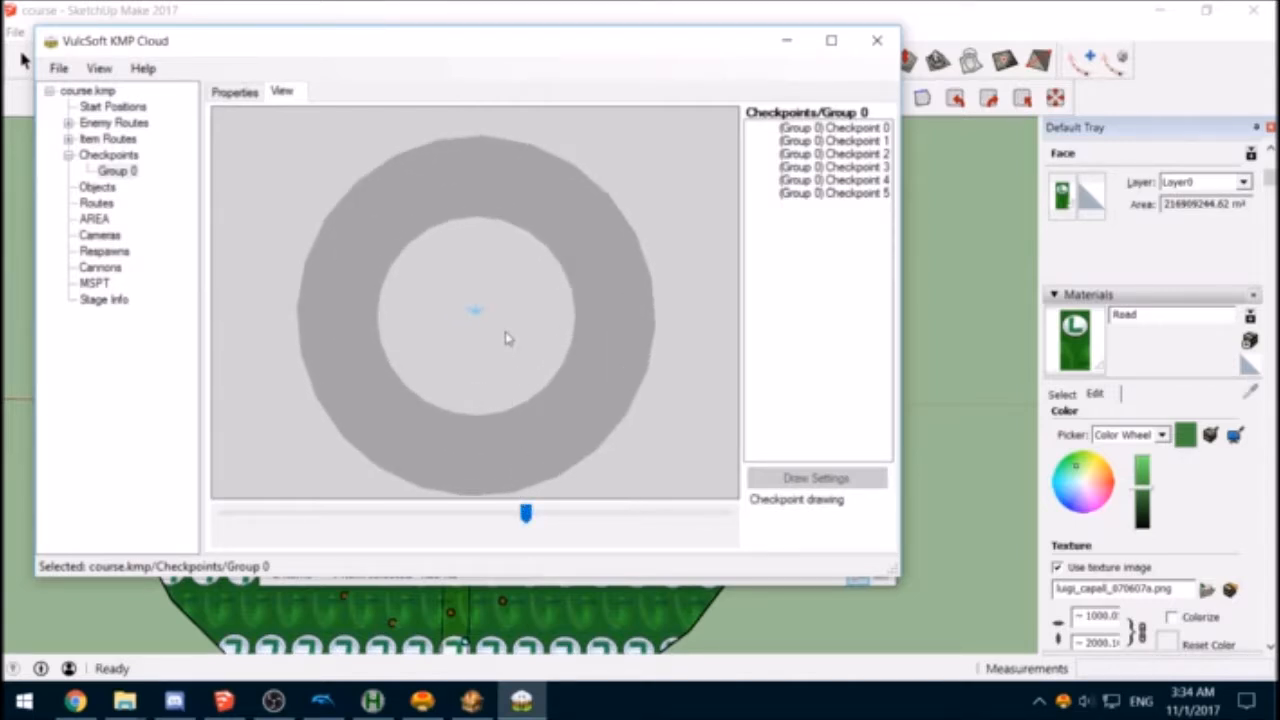
{"action": "left_click_drag", "start_coordinate": [476, 312], "coordinate": [477, 304]}
{"action": "left_click", "coordinate": [96, 110]}
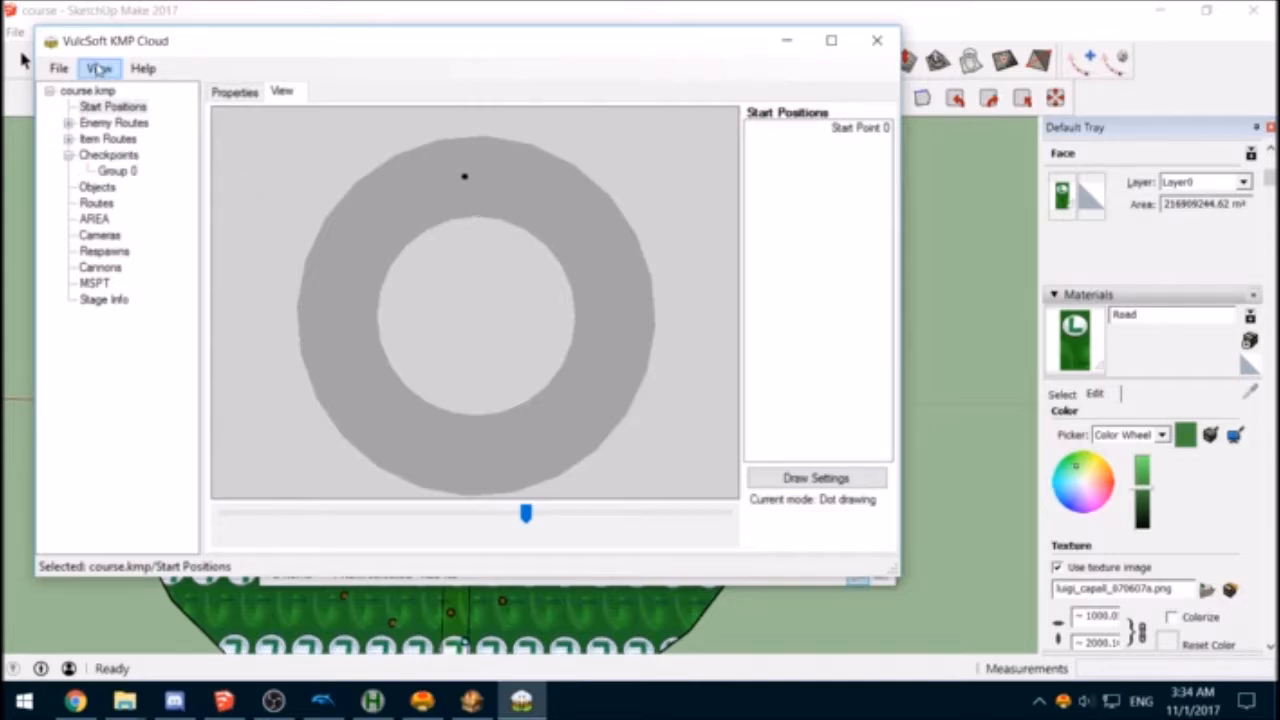
Step: Review the transparency and scale settings of the background OBJ importer and close it without reimporting
{"action": "left_click", "coordinate": [99, 68]}
{"action": "left_click", "coordinate": [125, 89]}
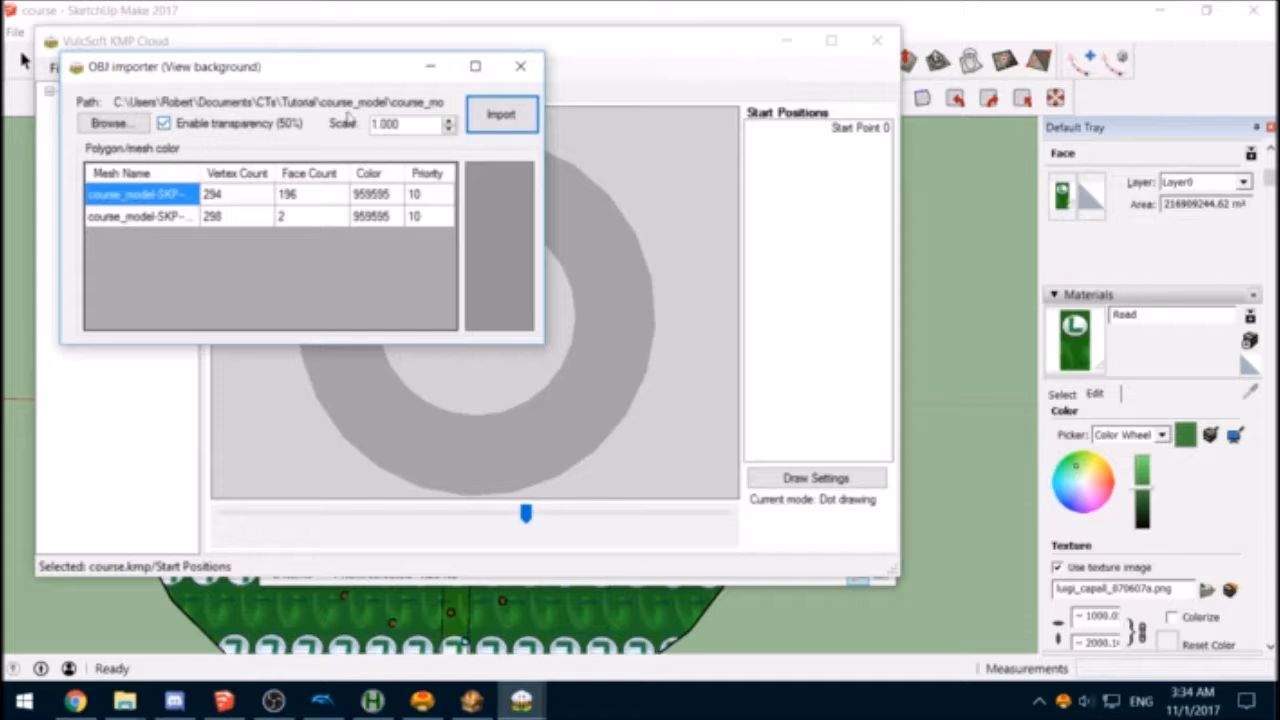
{"action": "left_click", "coordinate": [520, 66]}
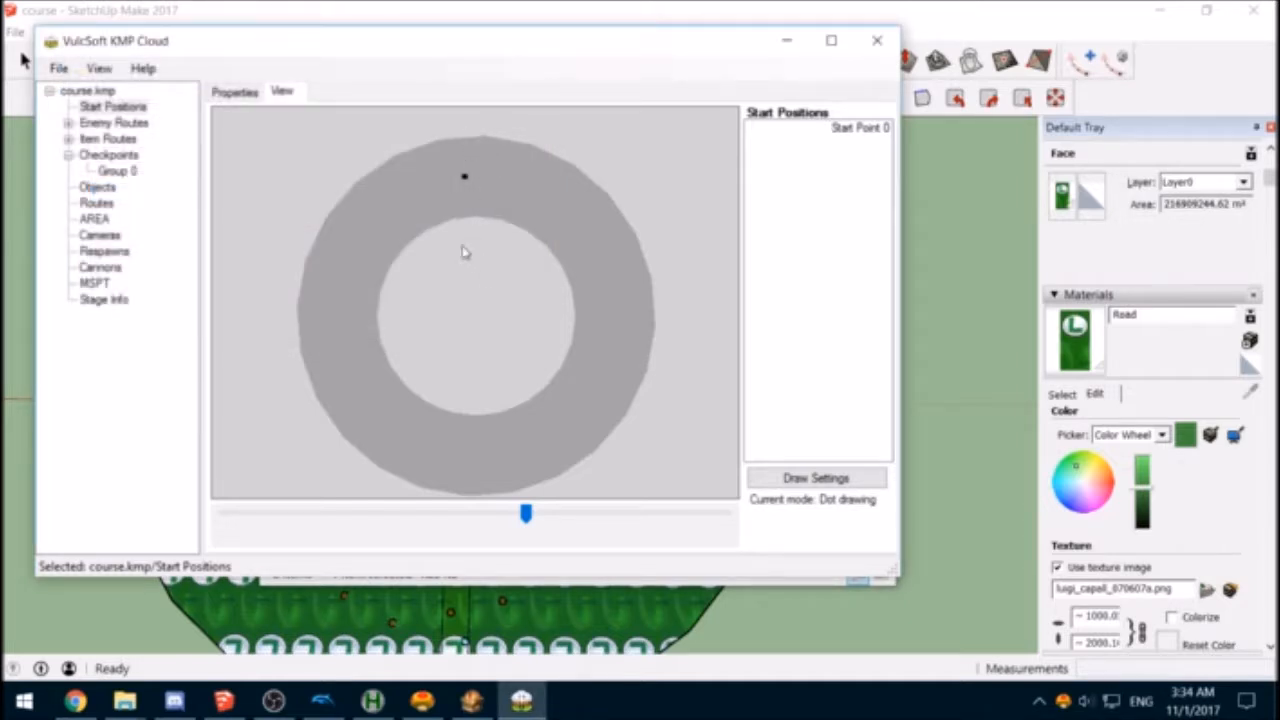
Step: Place the first checkpoint of Group 0 as a line across the ring track's upper section, from beyond its outer edge to its inner edge
{"action": "left_click", "coordinate": [117, 171]}
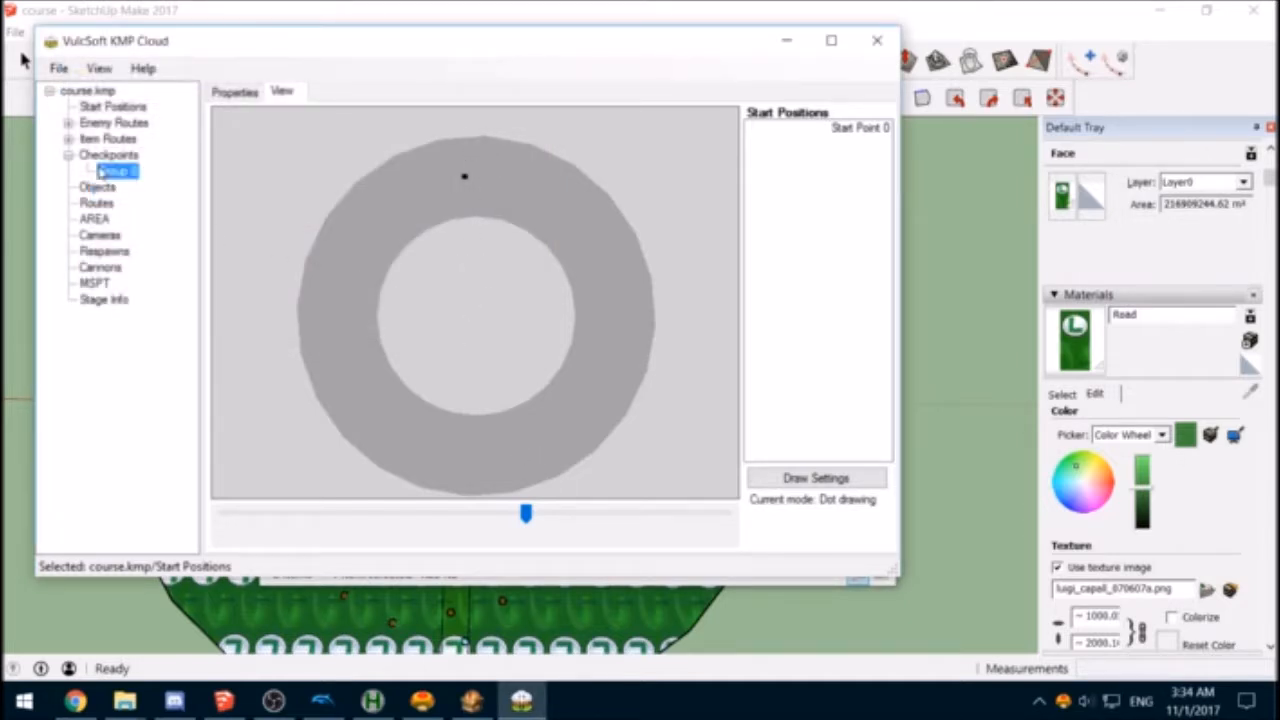
{"action": "left_click_drag", "start_coordinate": [477, 305], "coordinate": [472, 128]}
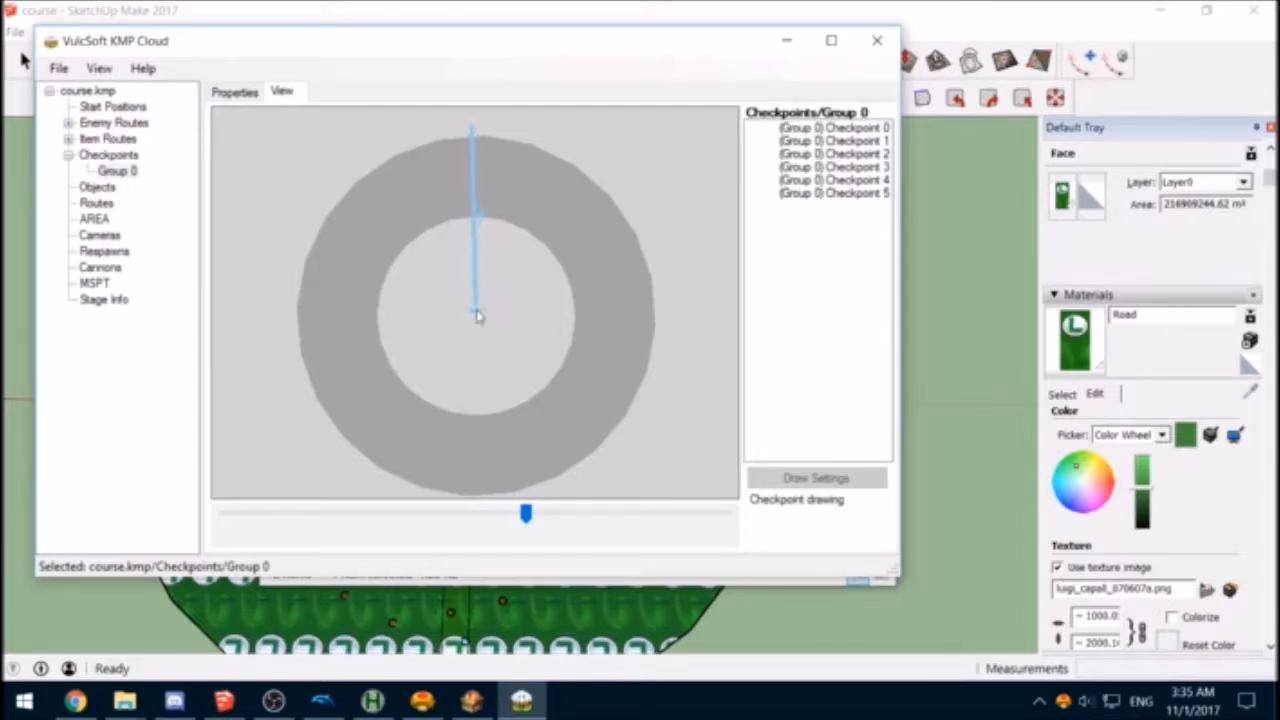
{"action": "left_click_drag", "start_coordinate": [475, 305], "coordinate": [474, 223]}
Step: Set the Key value of Checkpoint 0, across the ring track's upper section, to 00
{"action": "right_click", "coordinate": [473, 224]}
{"action": "left_click_drag", "start_coordinate": [628, 303], "coordinate": [830, 303]}
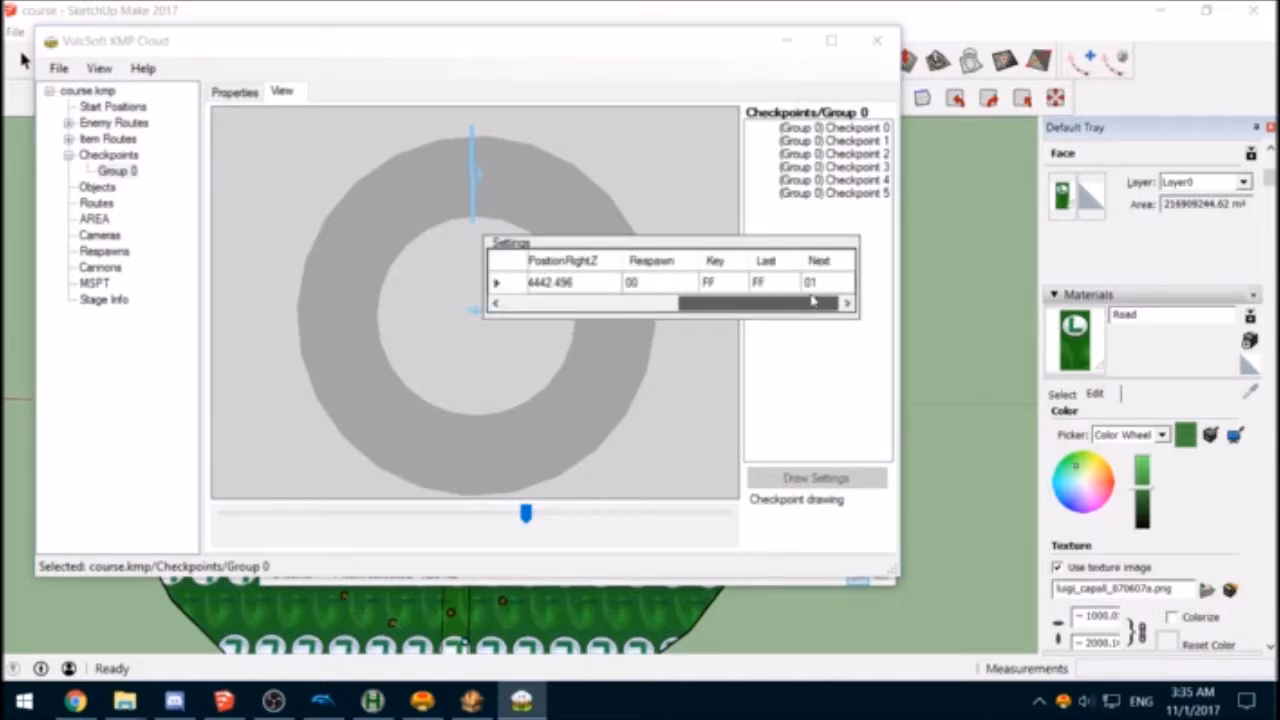
{"action": "left_click", "coordinate": [724, 286]}
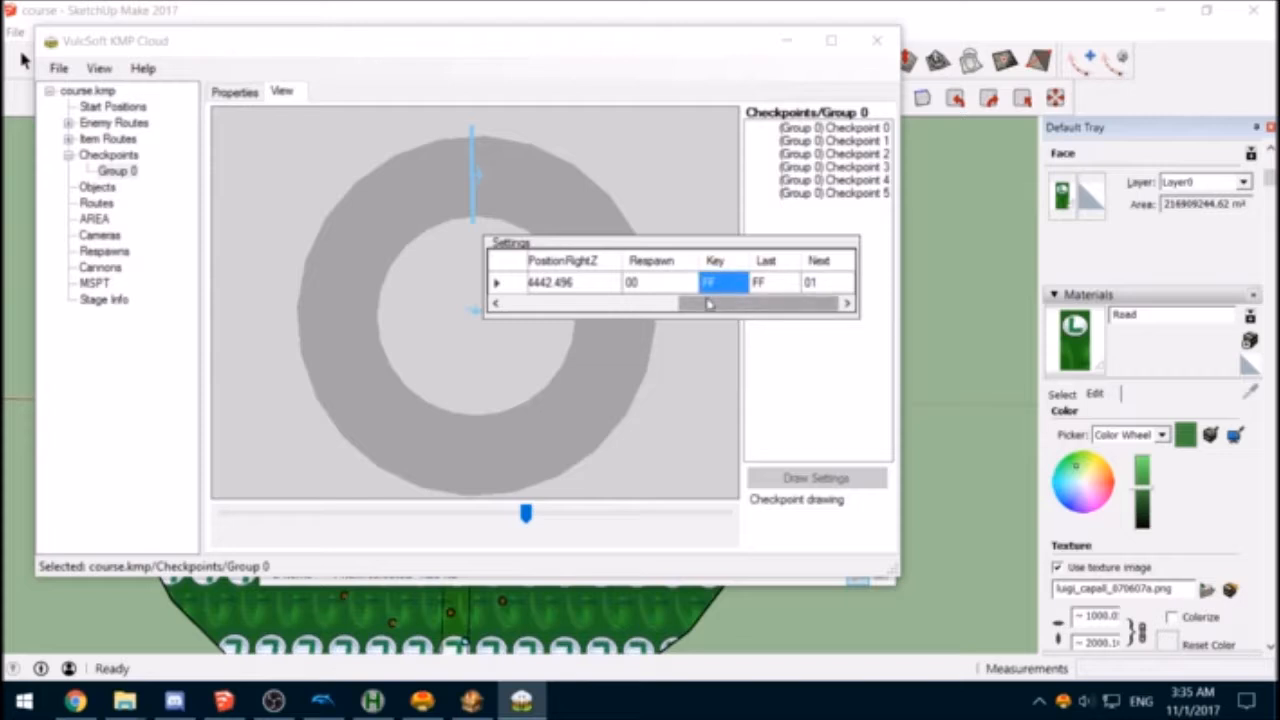
{"action": "type", "text": "00"}
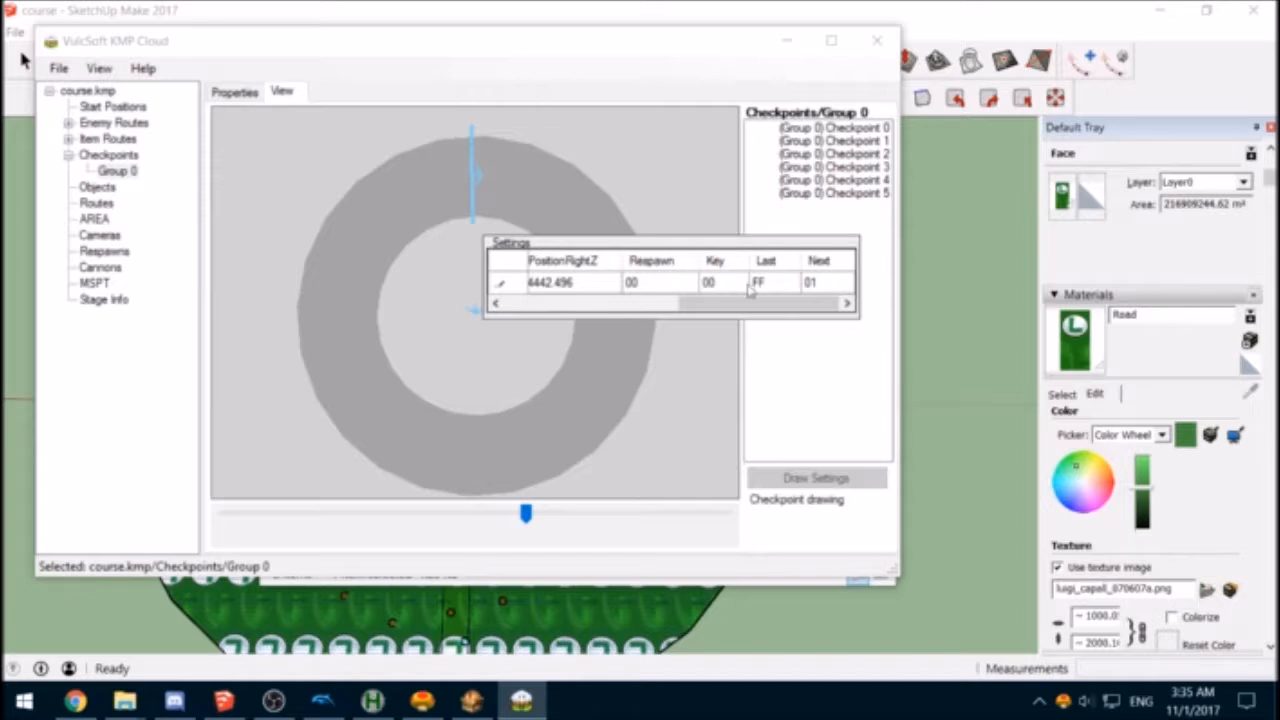
{"action": "left_click_drag", "start_coordinate": [750, 305], "coordinate": [510, 305]}
{"action": "double_click", "coordinate": [706, 282]}
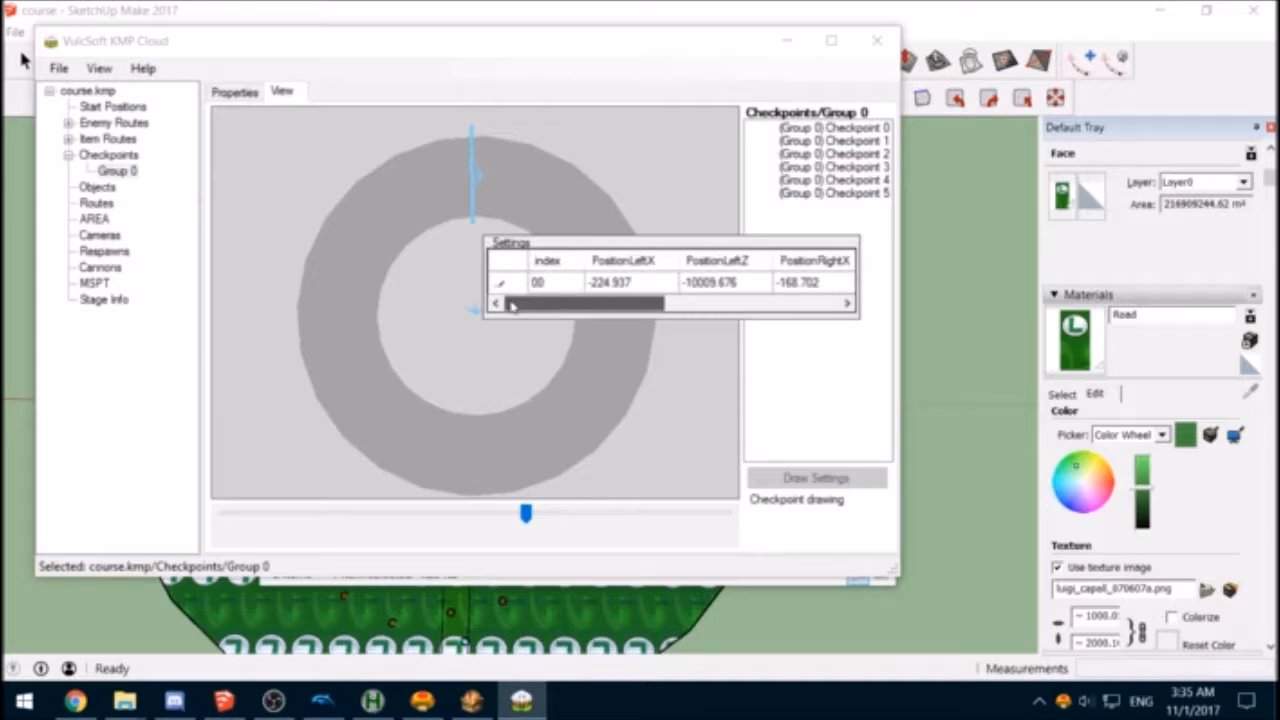
{"action": "left_click", "coordinate": [620, 162]}
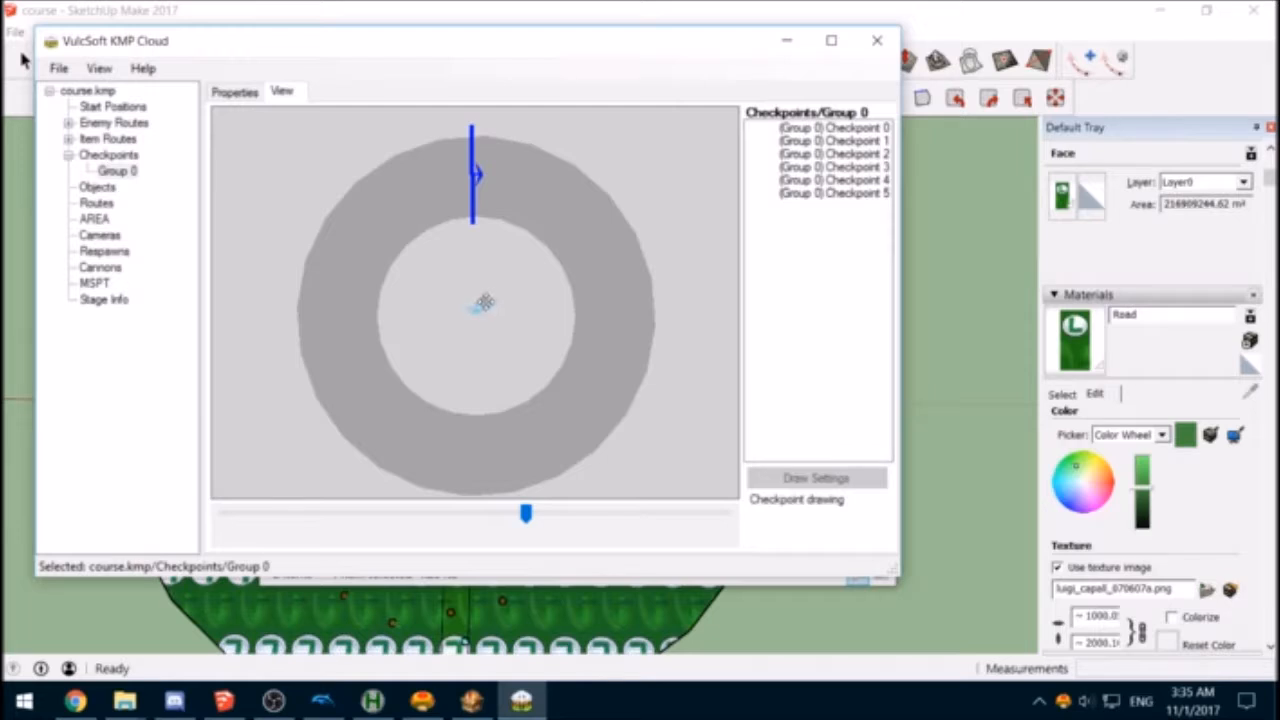
Step: Place Checkpoints 1, 2 and 3 as spaced lines across the ring from upper right to far right, running from inner to outer edge
{"action": "left_click_drag", "start_coordinate": [476, 304], "coordinate": [560, 137]}
{"action": "left_click_drag", "start_coordinate": [478, 306], "coordinate": [512, 224]}
{"action": "left_click_drag", "start_coordinate": [477, 304], "coordinate": [638, 208]}
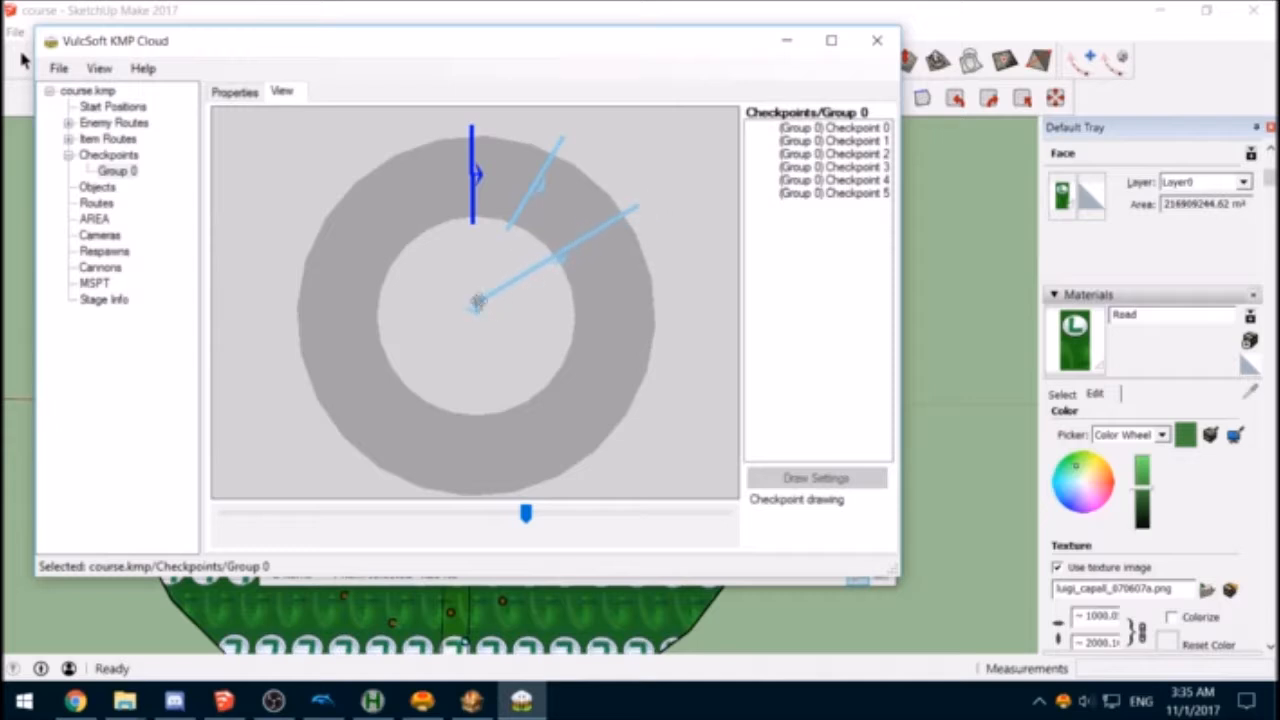
{"action": "left_click_drag", "start_coordinate": [480, 307], "coordinate": [546, 262]}
{"action": "left_click_drag", "start_coordinate": [476, 305], "coordinate": [664, 305]}
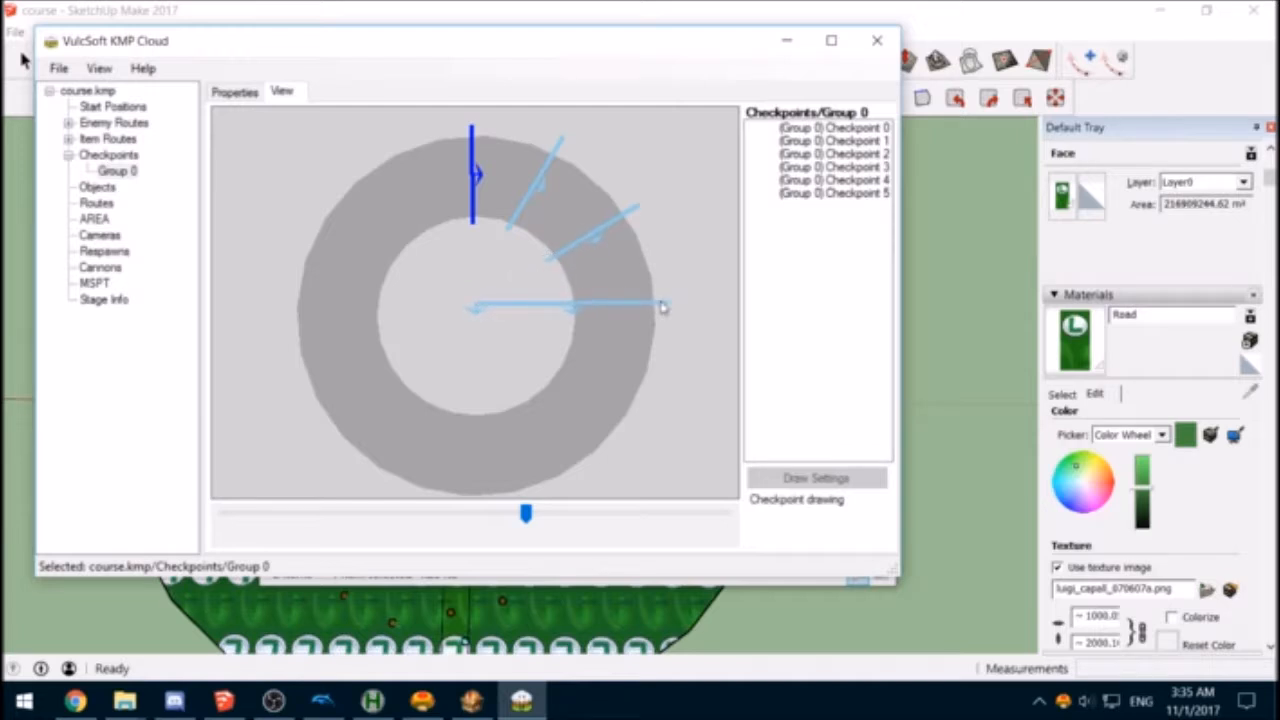
{"action": "left_click_drag", "start_coordinate": [474, 304], "coordinate": [568, 317]}
{"action": "left_click_drag", "start_coordinate": [666, 304], "coordinate": [665, 316]}
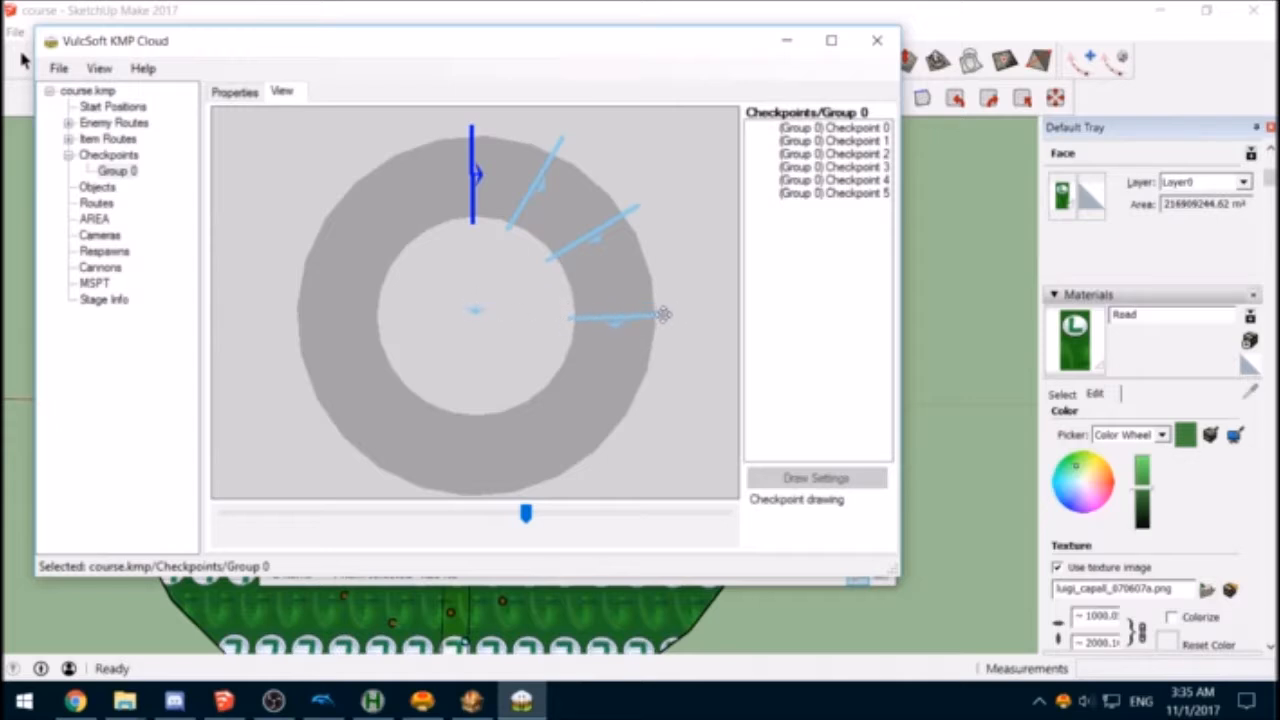
Step: Place Checkpoint 4 across the ring's lower-right section and Checkpoint 5 across its lowest section, directly opposite Checkpoint 0
{"action": "left_click_drag", "start_coordinate": [477, 309], "coordinate": [628, 450]}
{"action": "left_click_drag", "start_coordinate": [477, 304], "coordinate": [546, 386]}
{"action": "left_click_drag", "start_coordinate": [477, 305], "coordinate": [466, 496]}
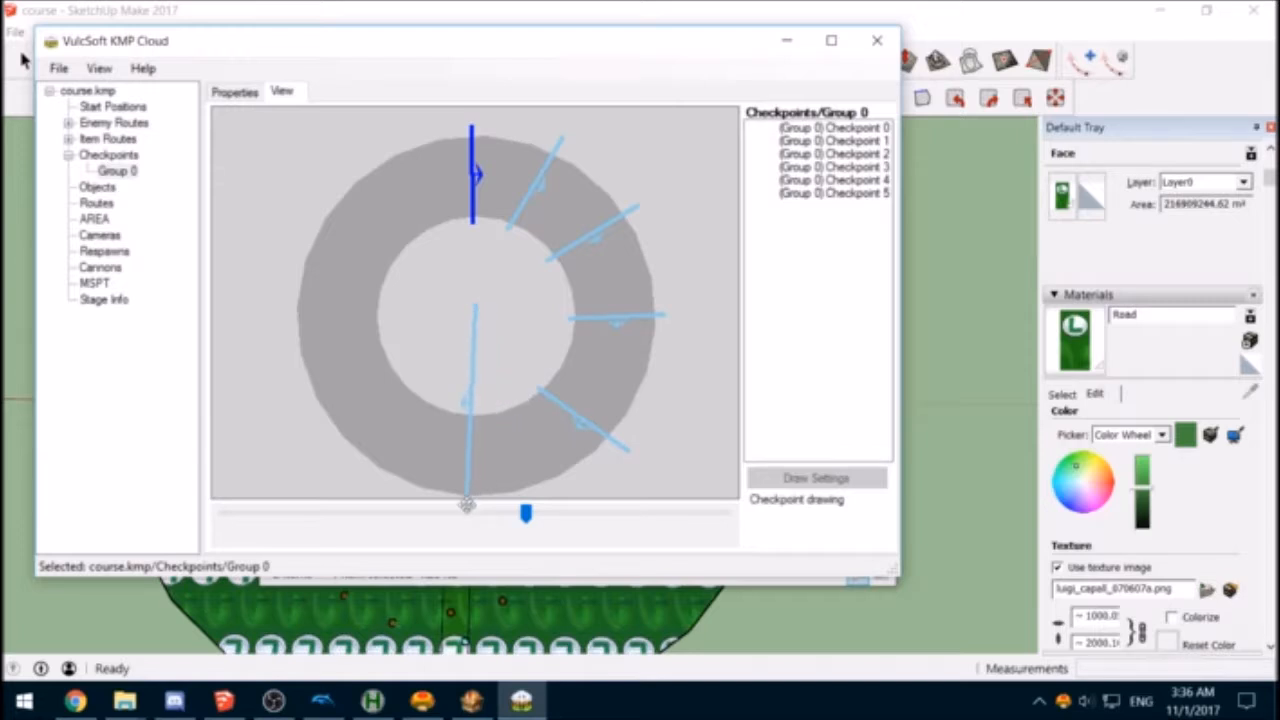
{"action": "left_click_drag", "start_coordinate": [472, 311], "coordinate": [467, 406]}
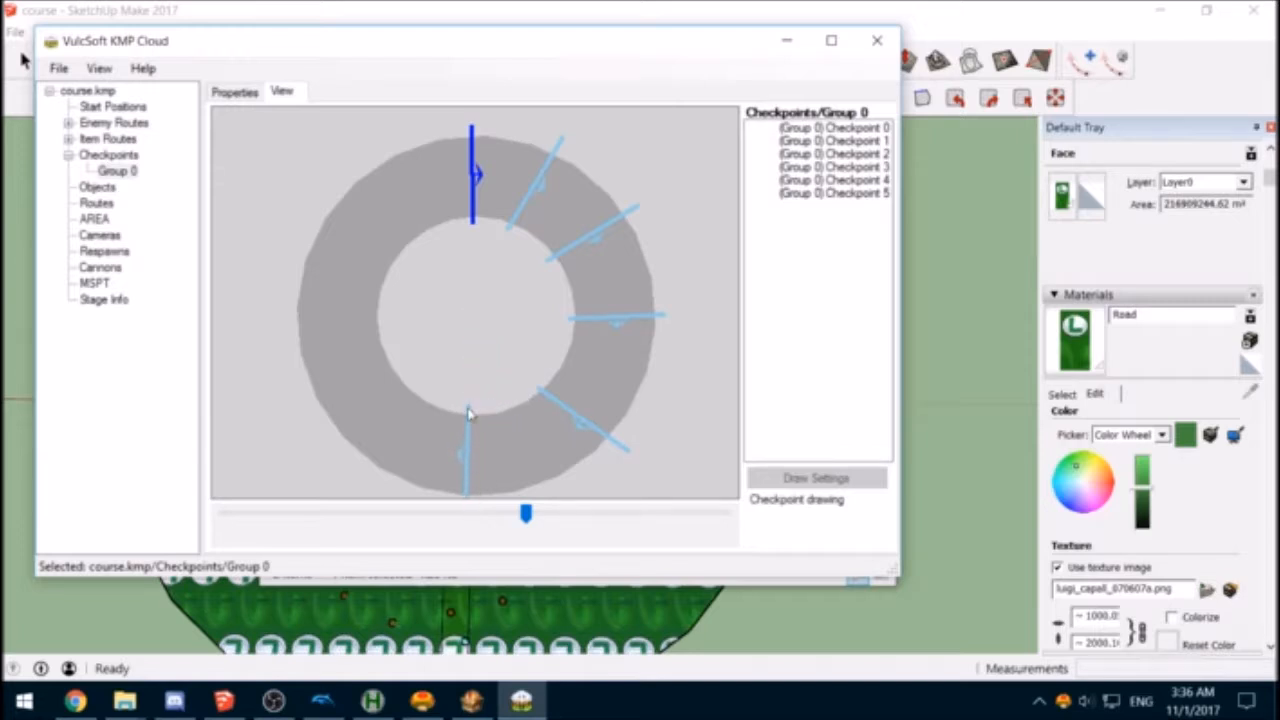
Step: Set Checkpoint 5's Key value to 01 and shift Checkpoint 4's outer end slightly closer to Checkpoint 5
{"action": "double_click", "coordinate": [467, 406]}
{"action": "left_click_drag", "start_coordinate": [575, 481], "coordinate": [790, 481]}
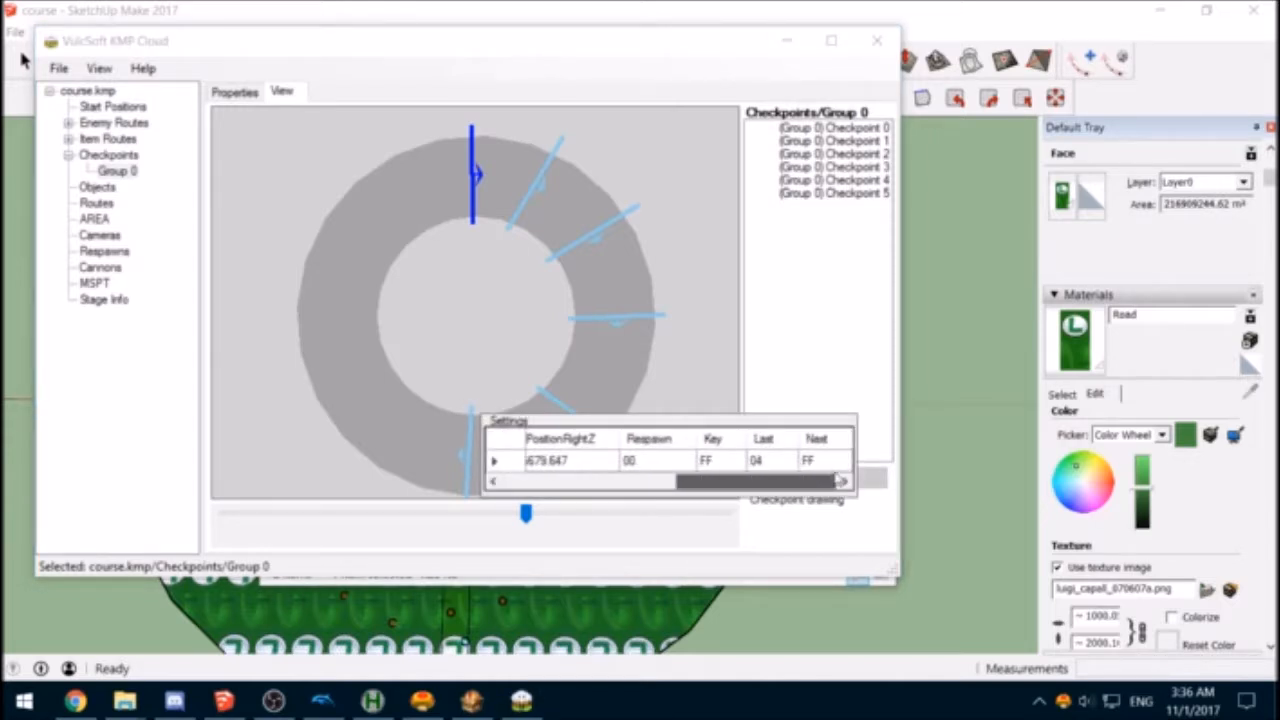
{"action": "left_click", "coordinate": [709, 461]}
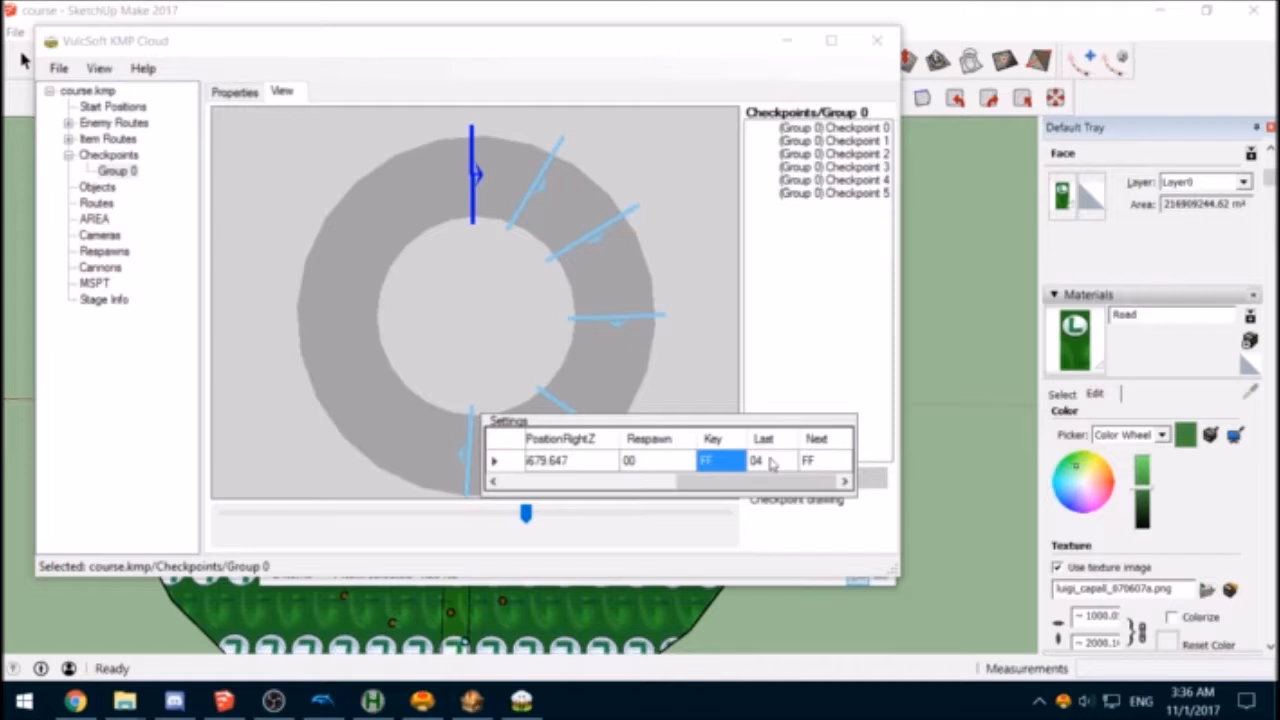
{"action": "type", "text": "01"}
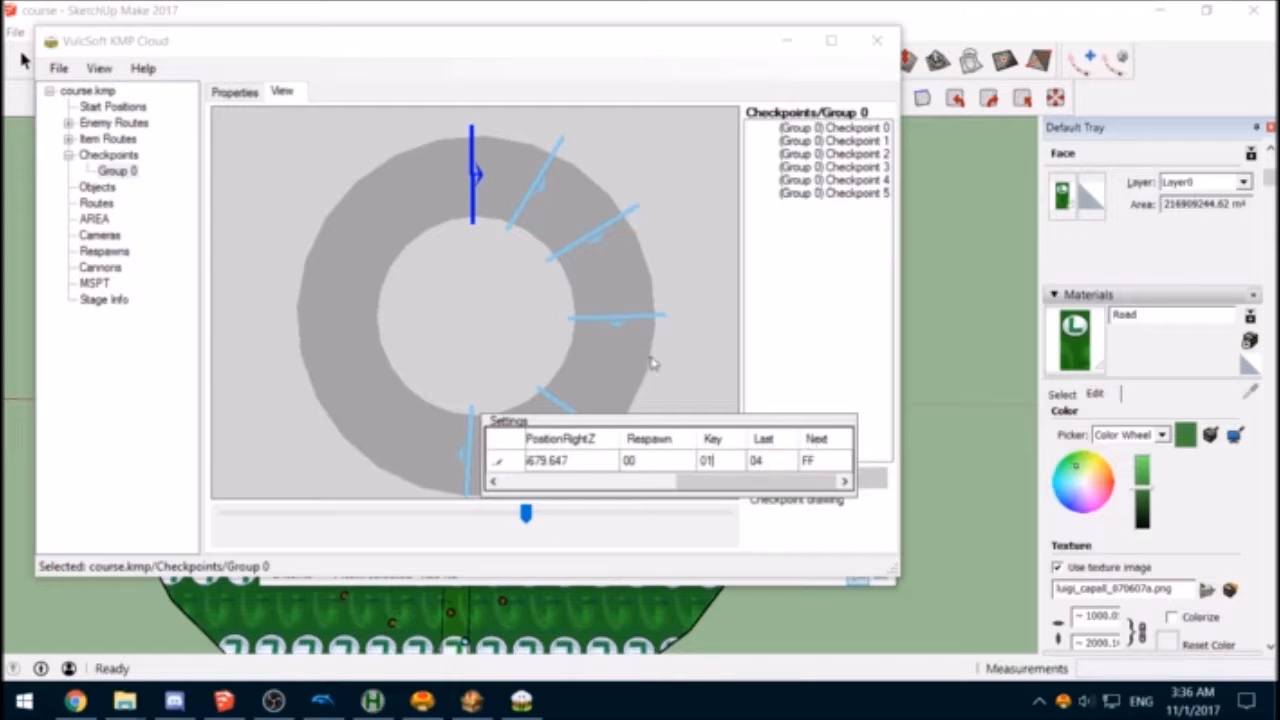
{"action": "left_click", "coordinate": [706, 331]}
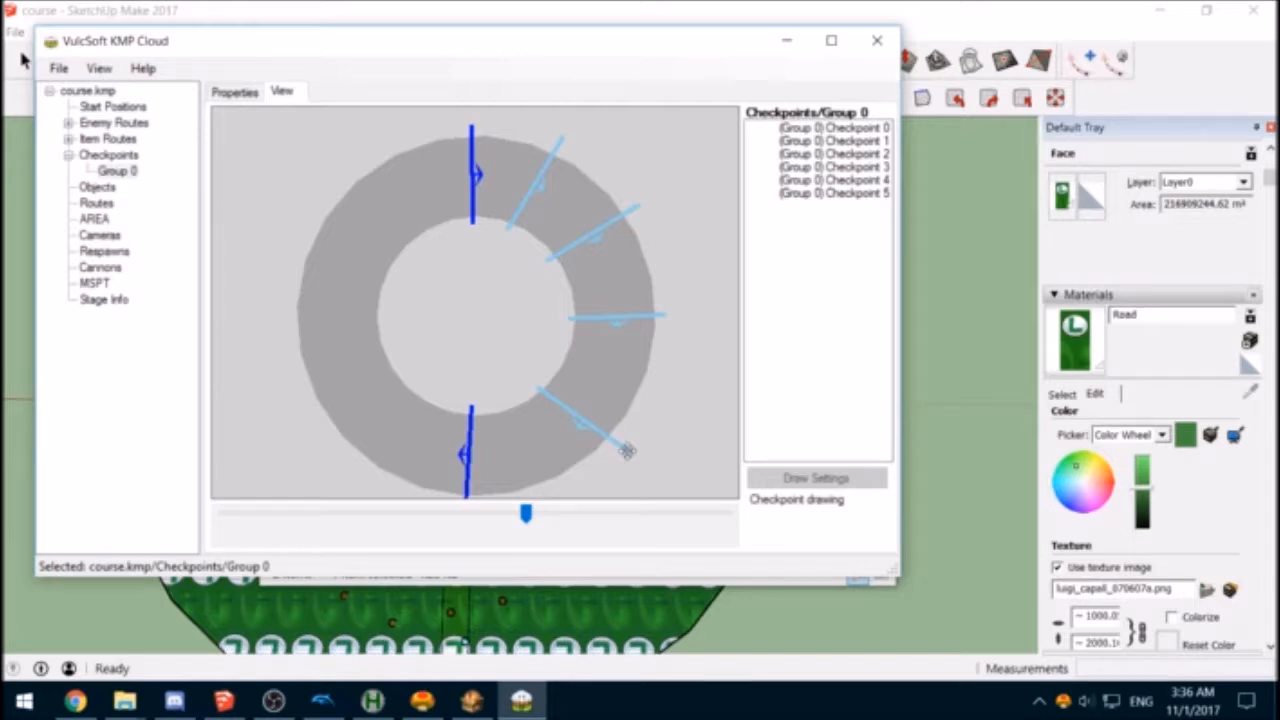
{"action": "left_click_drag", "start_coordinate": [626, 447], "coordinate": [611, 447]}
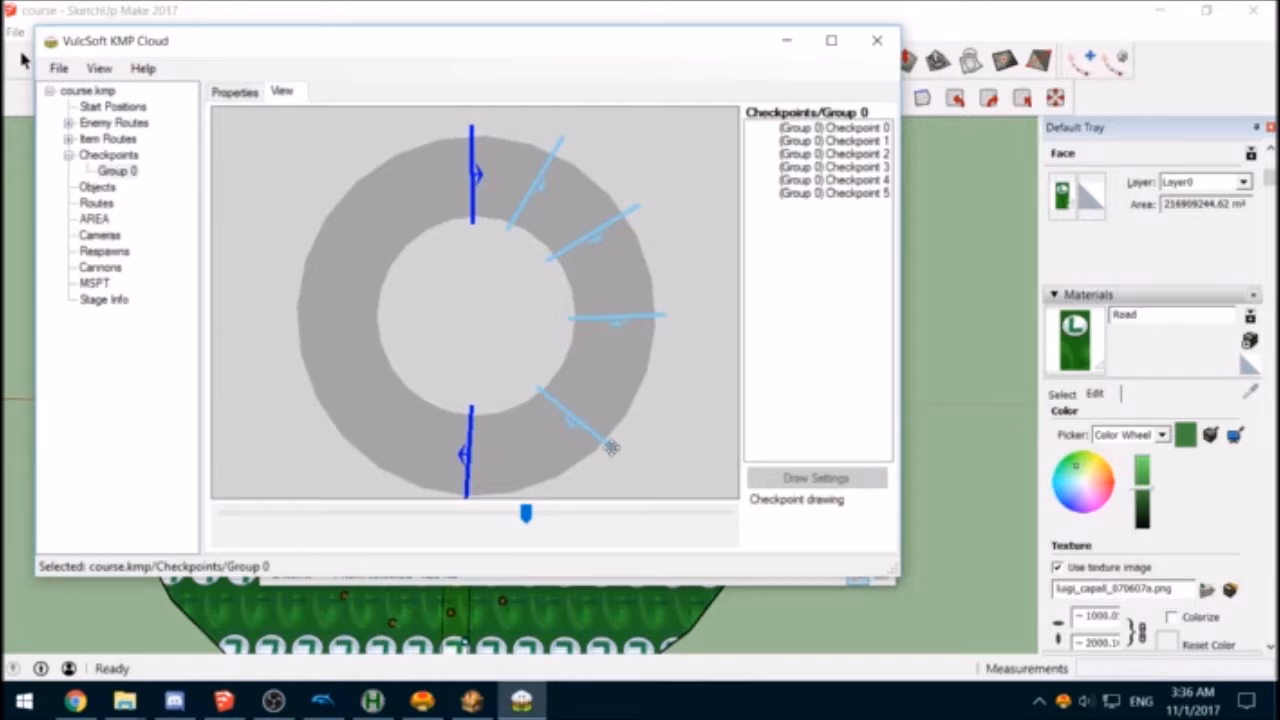
Step: Add four more checkpoints to Group 0 and return to the graphical view of the track
{"action": "left_click", "coordinate": [233, 93]}
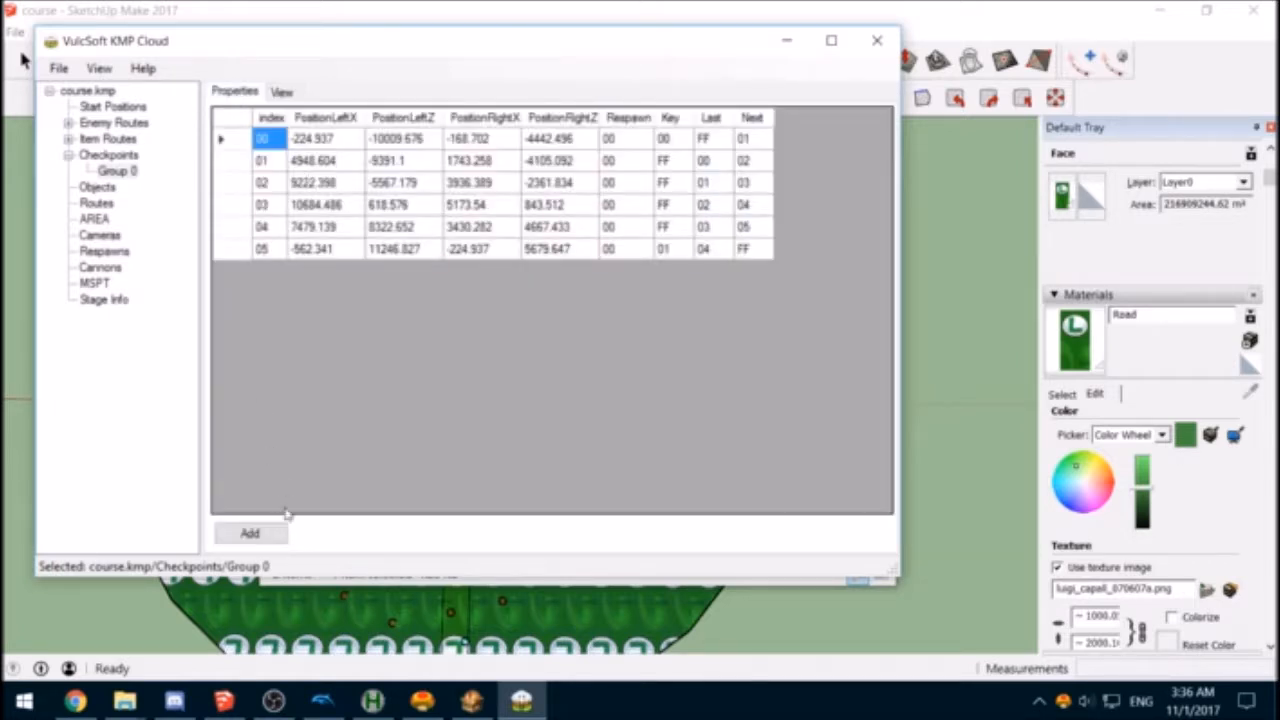
{"action": "left_click", "coordinate": [258, 535]}
{"action": "left_click", "coordinate": [258, 535]}
{"action": "left_click", "coordinate": [258, 535]}
{"action": "left_click", "coordinate": [258, 535]}
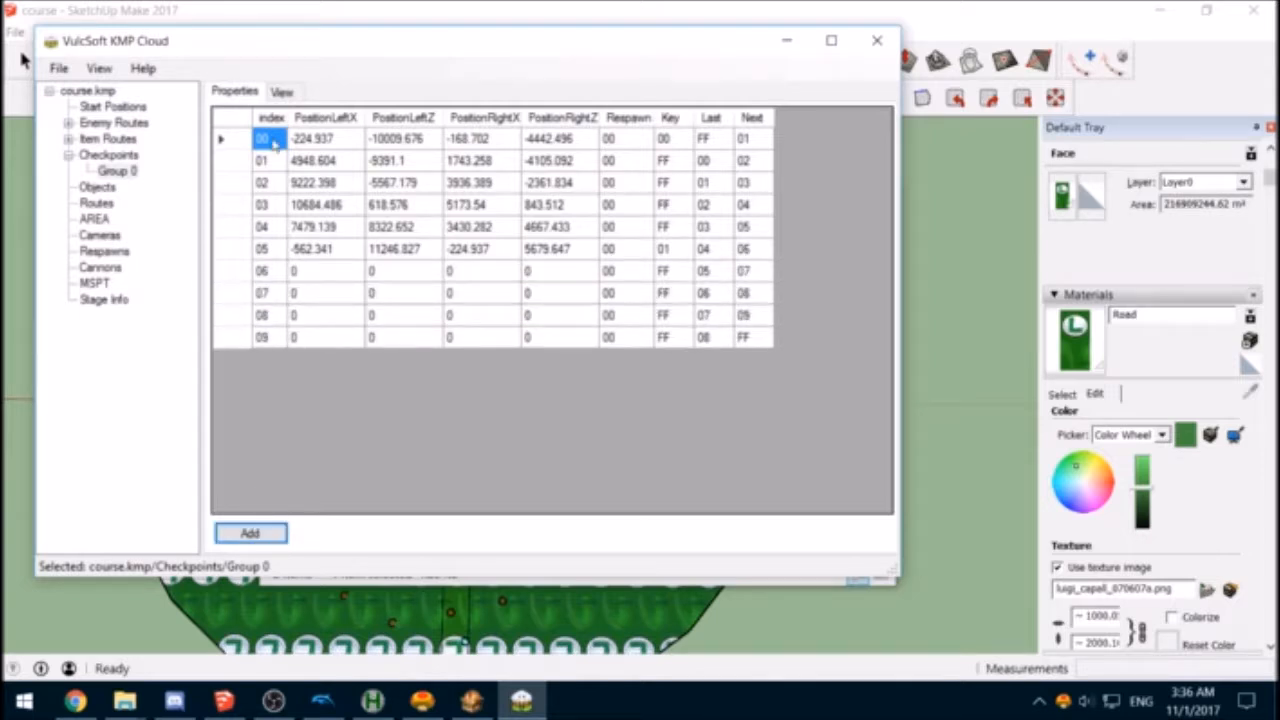
{"action": "left_click", "coordinate": [283, 92]}
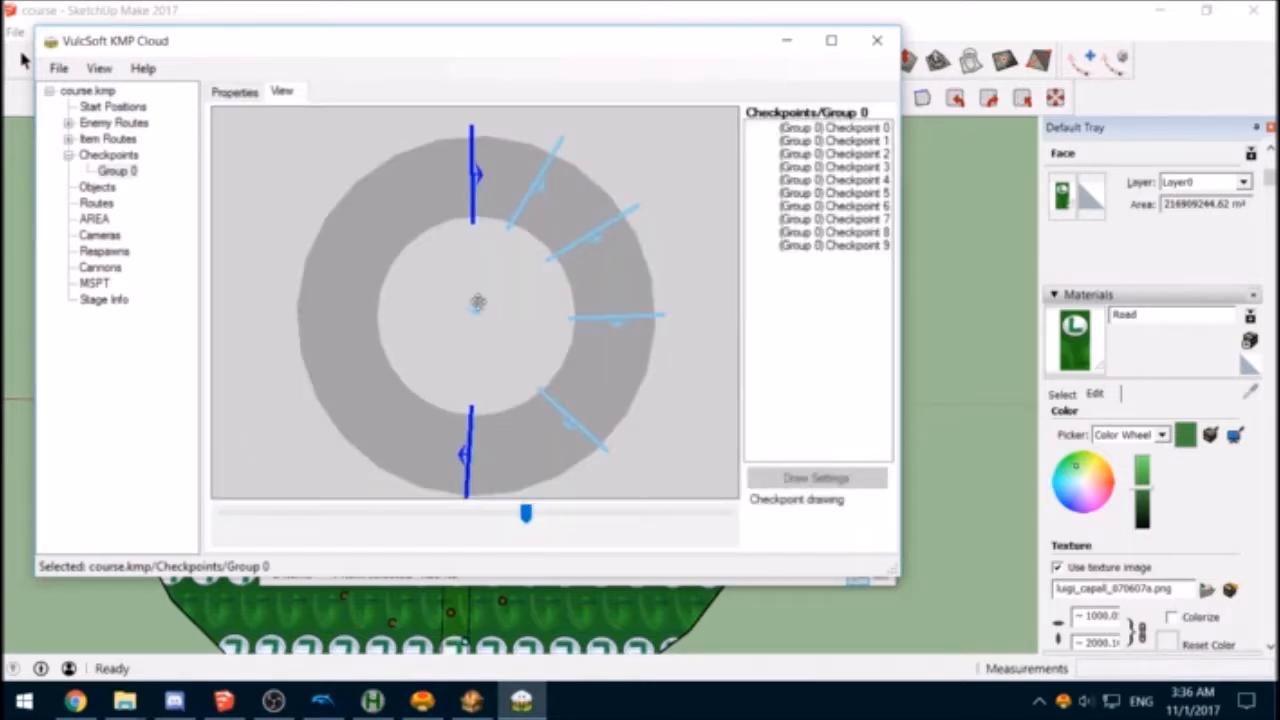
Step: Place Checkpoint 6 across the ring's lower-left section and Checkpoint 7 across its left side just below centre
{"action": "left_click_drag", "start_coordinate": [476, 306], "coordinate": [343, 465]}
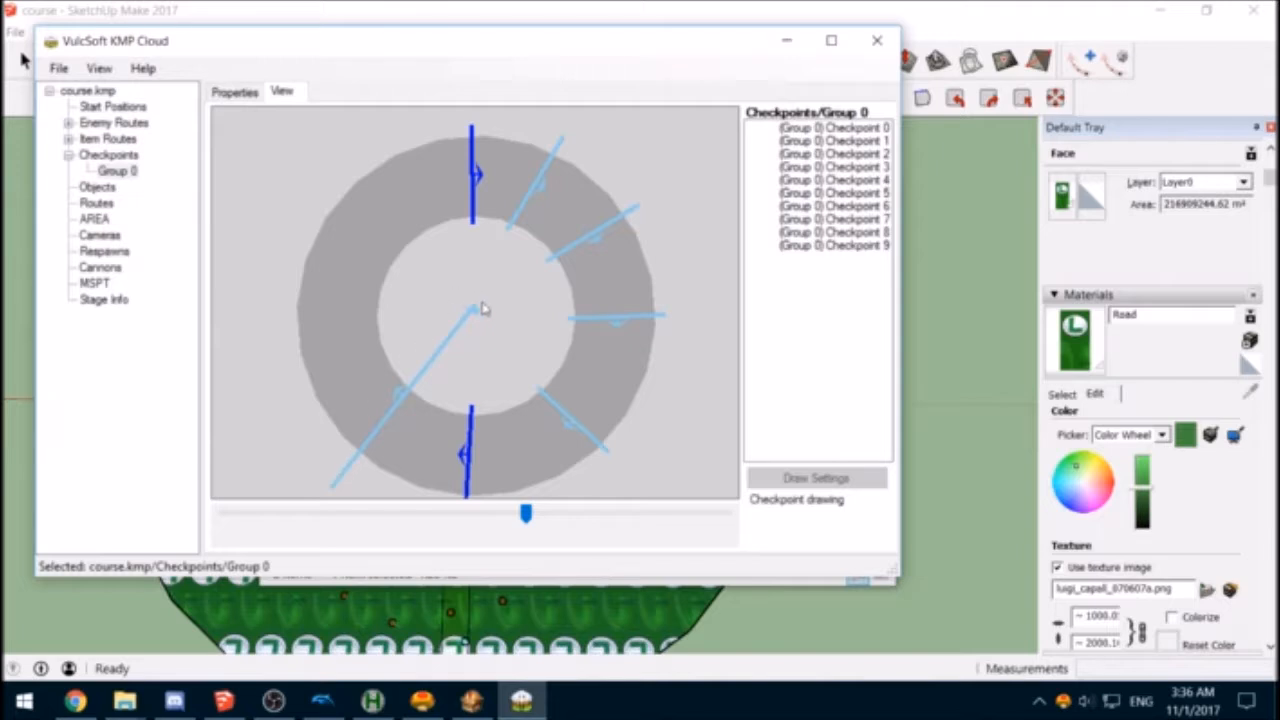
{"action": "left_click_drag", "start_coordinate": [477, 309], "coordinate": [421, 382]}
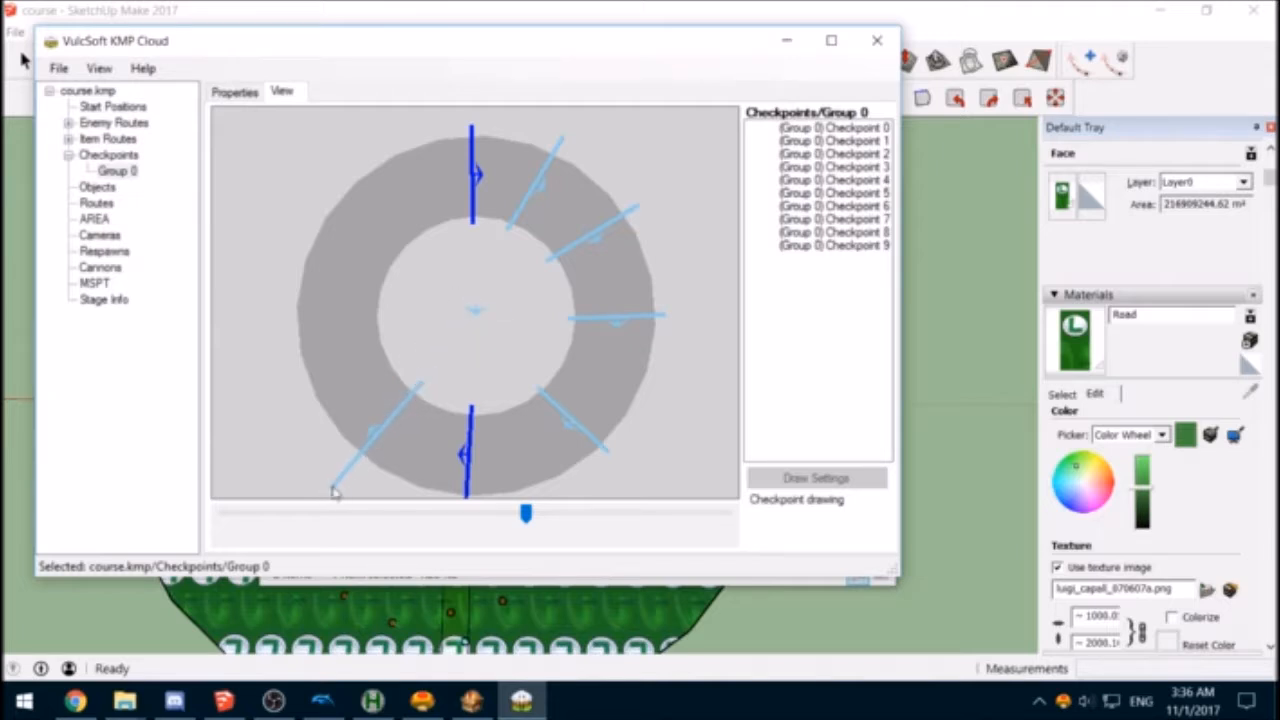
{"action": "left_click_drag", "start_coordinate": [334, 487], "coordinate": [340, 460]}
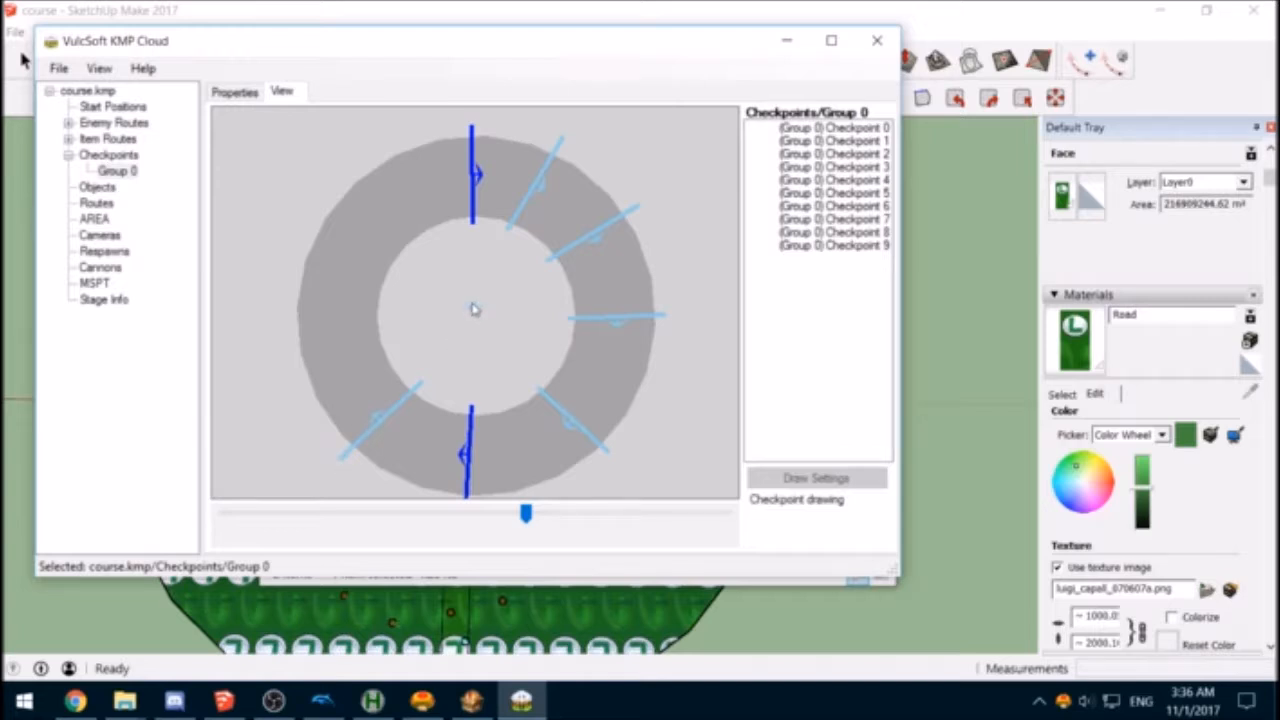
{"action": "left_click_drag", "start_coordinate": [475, 308], "coordinate": [279, 366]}
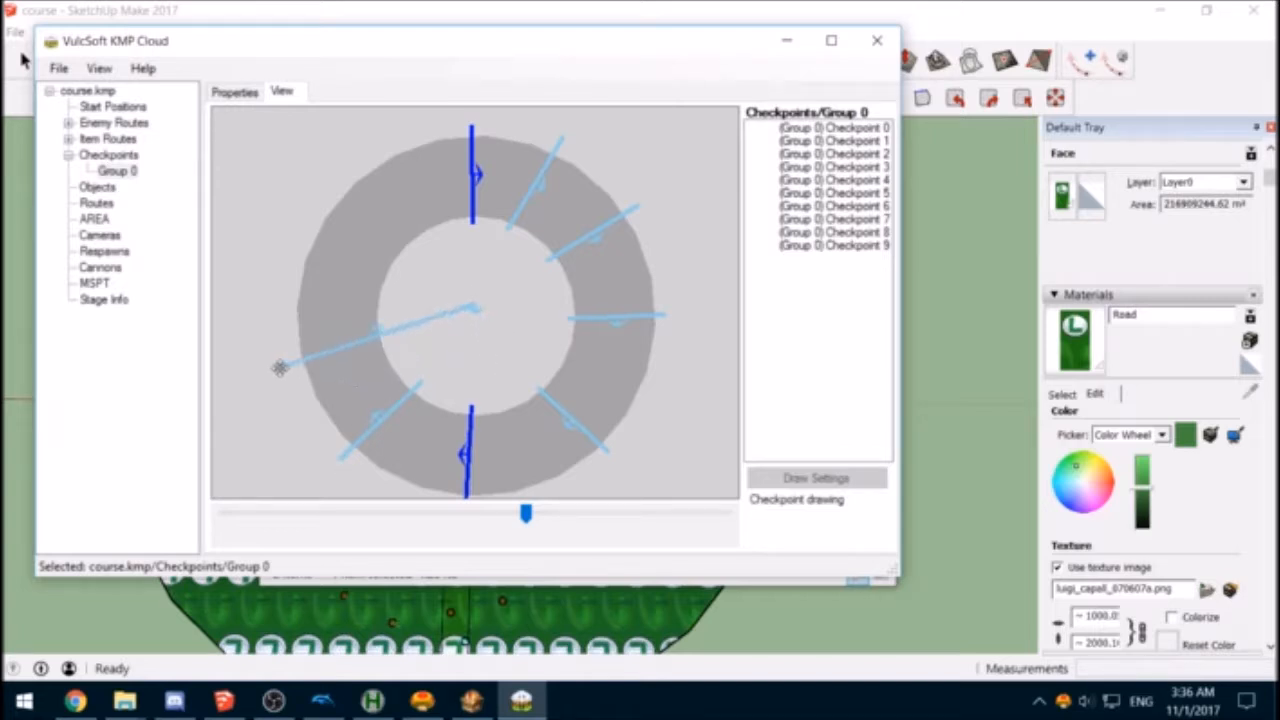
{"action": "left_click_drag", "start_coordinate": [473, 306], "coordinate": [386, 338]}
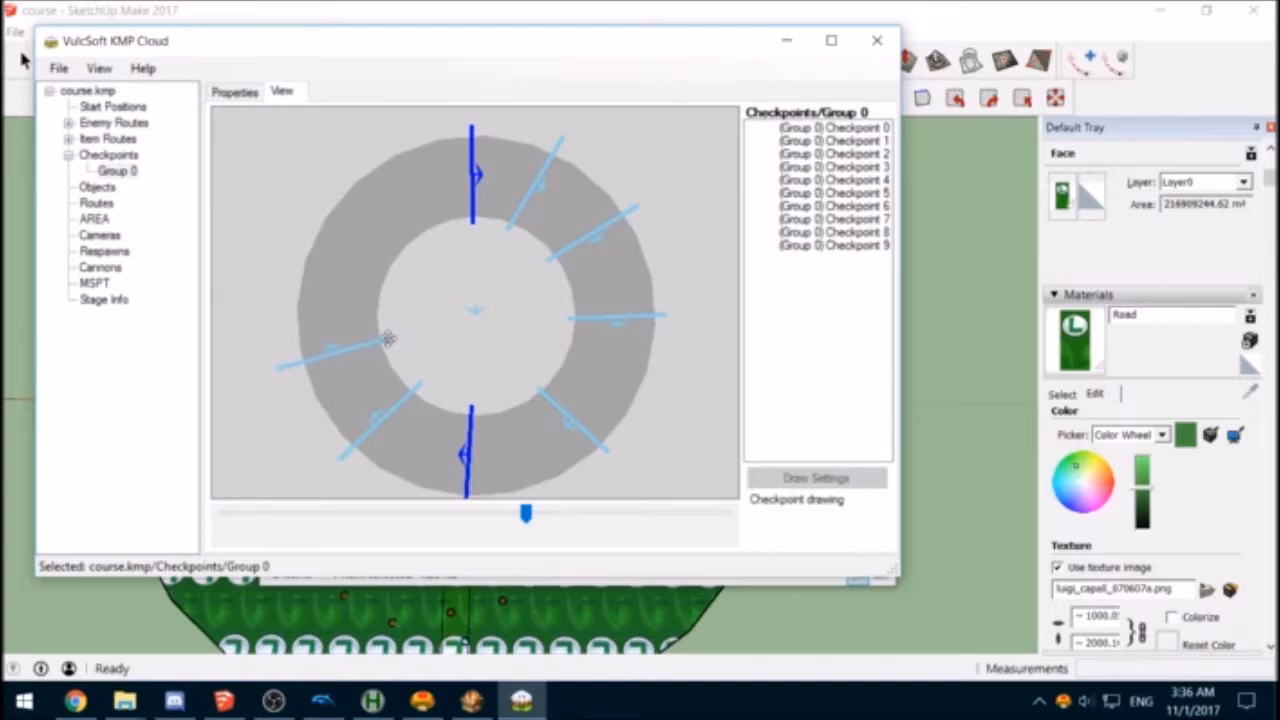
Step: Place Checkpoint 8 across the ring's left side just above centre and Checkpoint 9 across its upper-left section
{"action": "left_click_drag", "start_coordinate": [476, 305], "coordinate": [282, 263]}
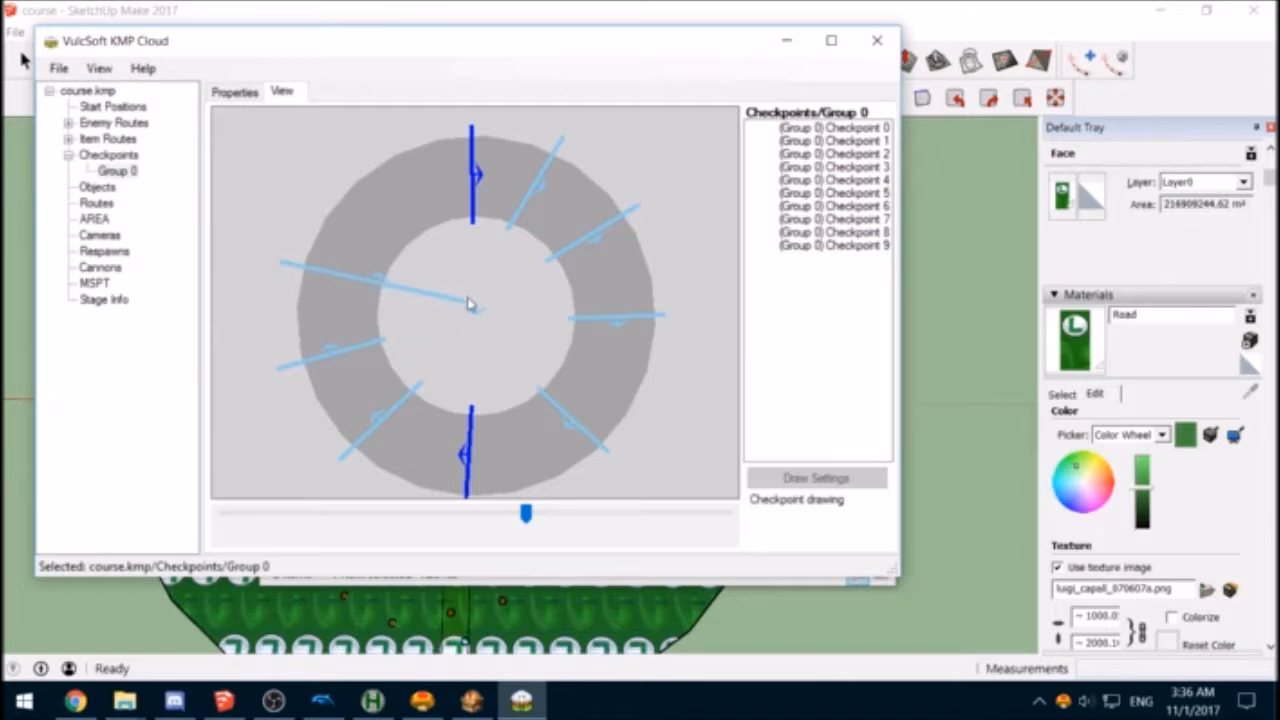
{"action": "left_click_drag", "start_coordinate": [474, 306], "coordinate": [388, 286]}
{"action": "left_click_drag", "start_coordinate": [474, 304], "coordinate": [355, 150]}
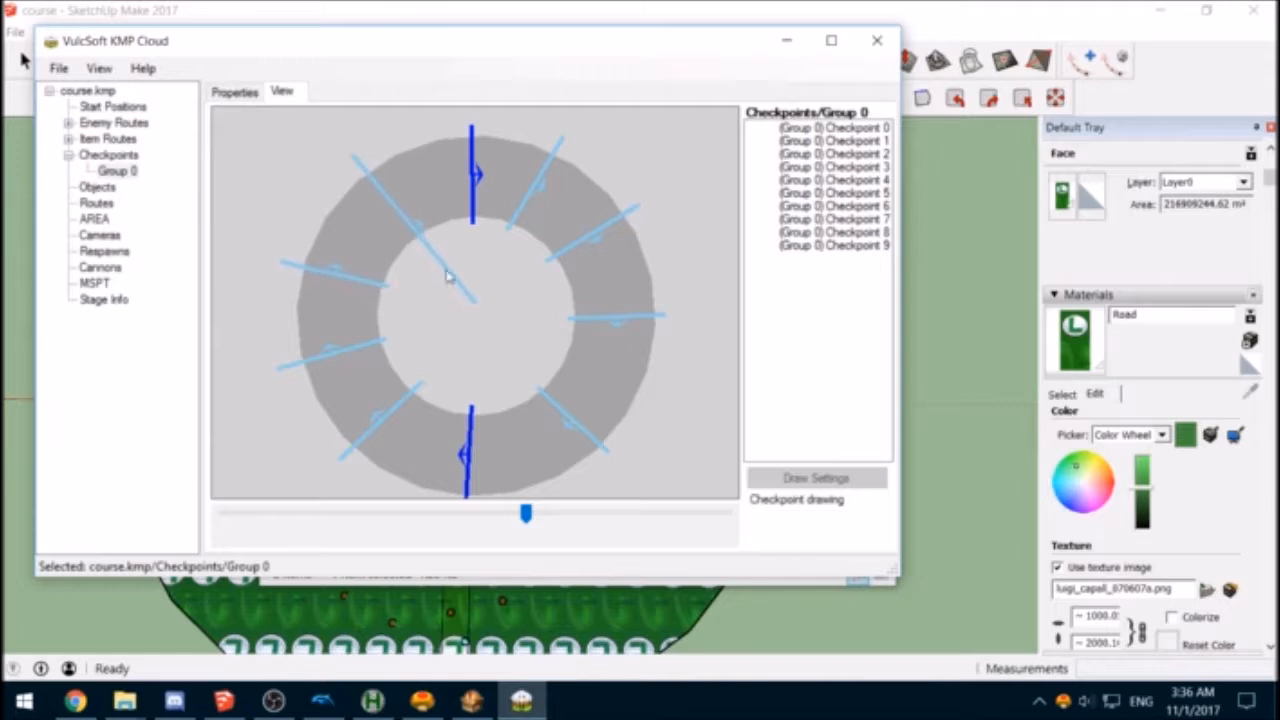
{"action": "left_click_drag", "start_coordinate": [474, 303], "coordinate": [417, 249]}
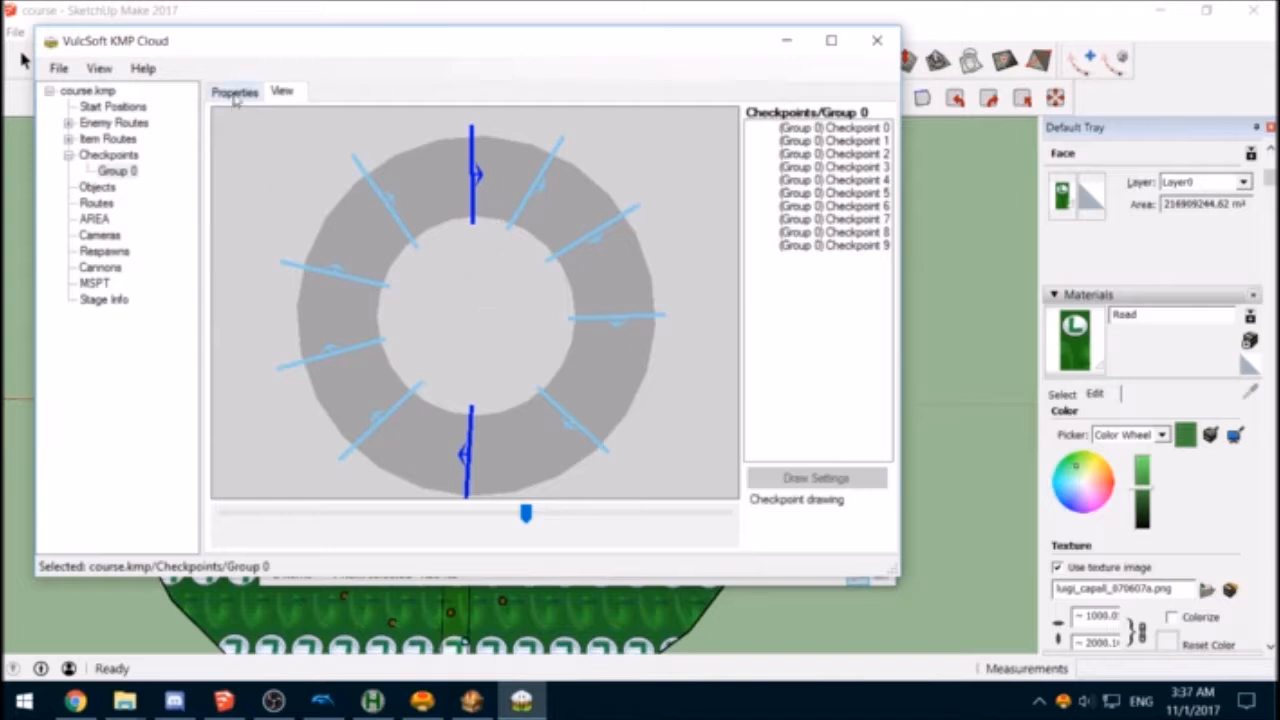
Step: Review the Checkpoints group properties and save course.kmp with the finished checkpoint layout
{"action": "left_click", "coordinate": [58, 68]}
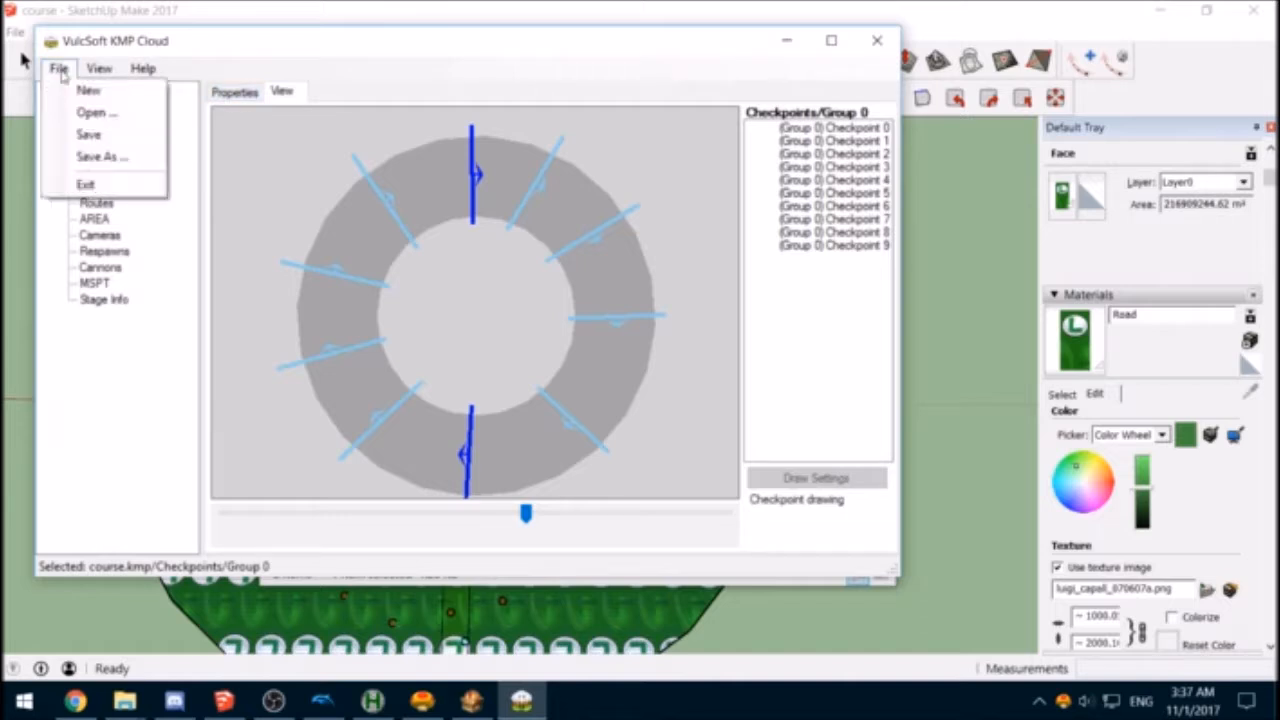
{"action": "left_click", "coordinate": [87, 135]}
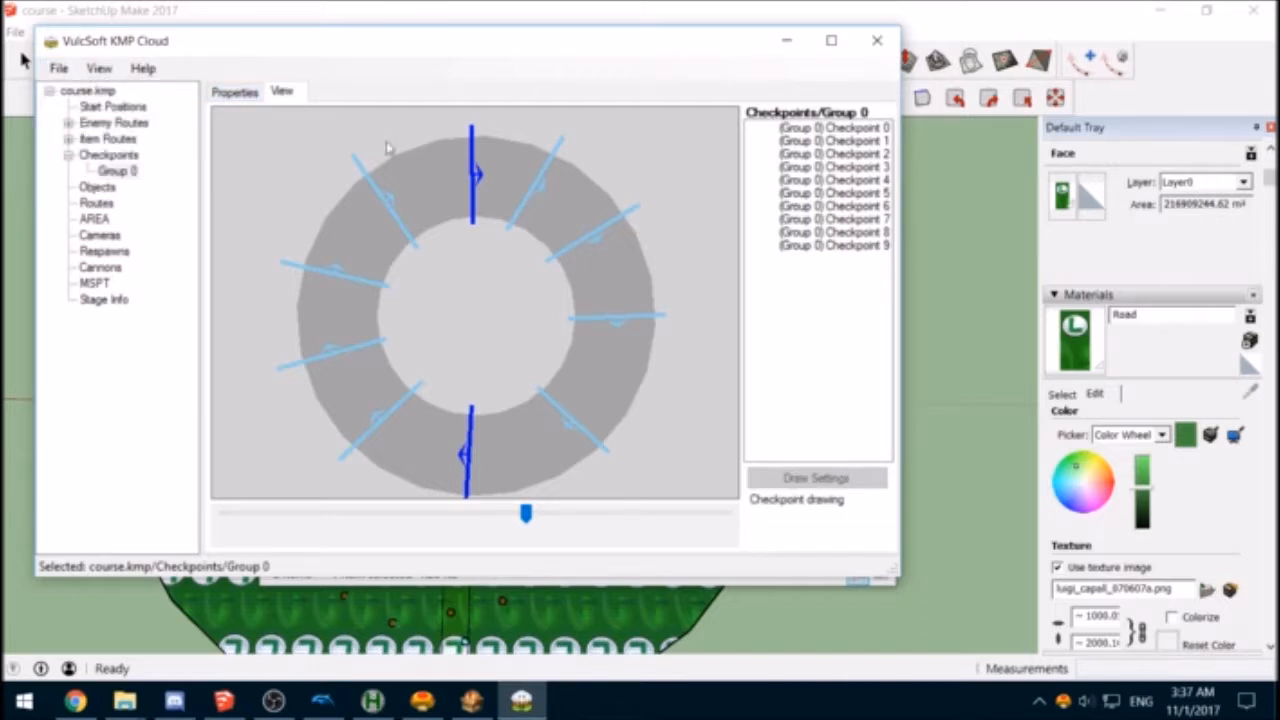
{"action": "left_click", "coordinate": [114, 158]}
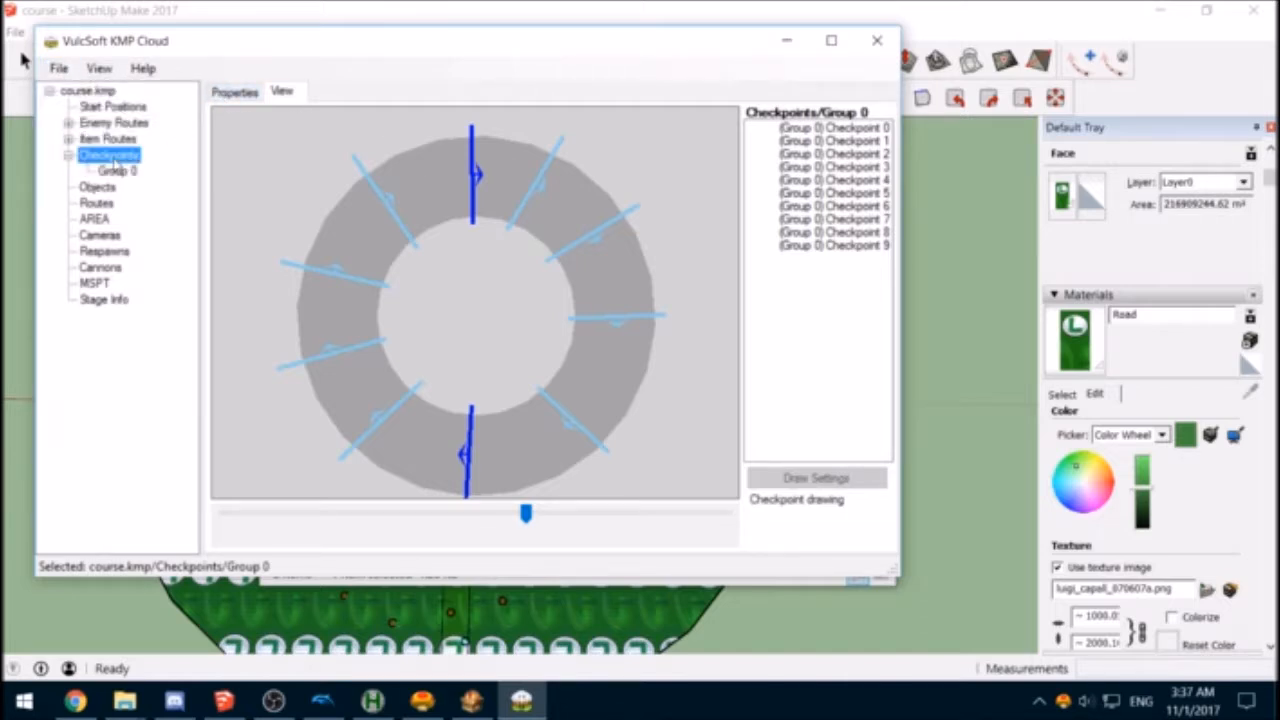
{"action": "left_click", "coordinate": [118, 171]}
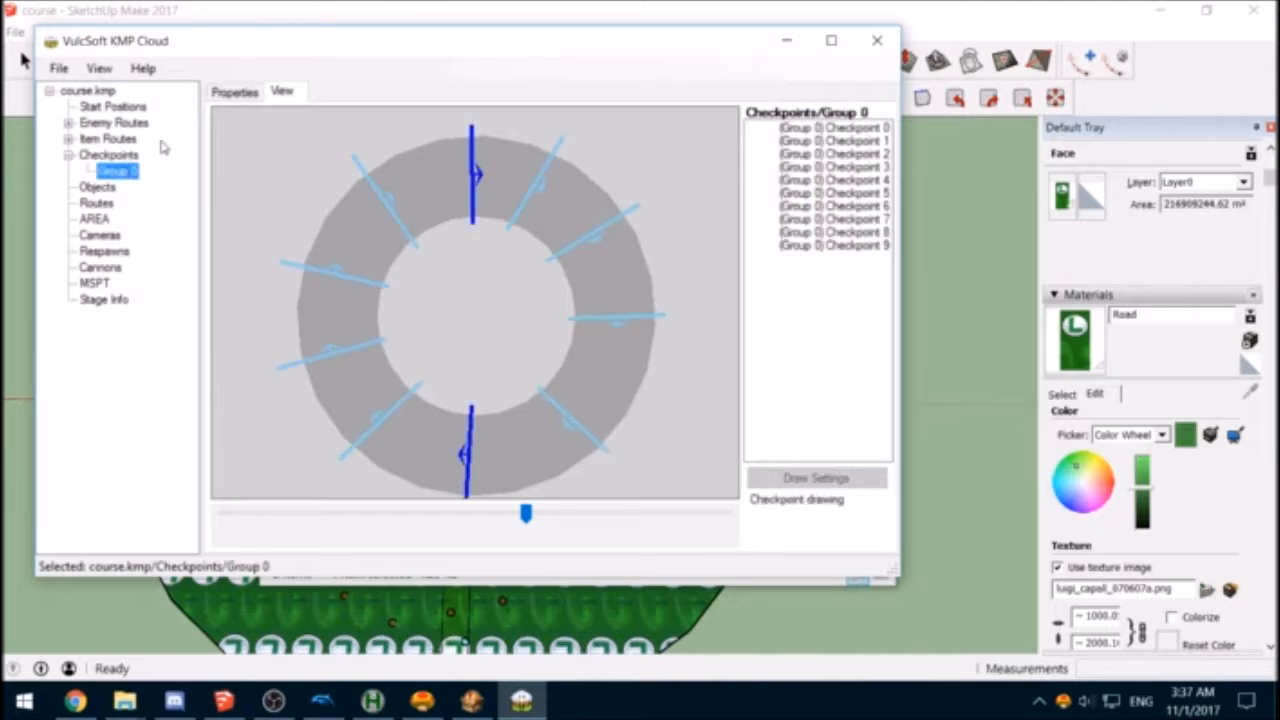
{"action": "left_click", "coordinate": [236, 94]}
{"action": "left_click", "coordinate": [109, 157]}
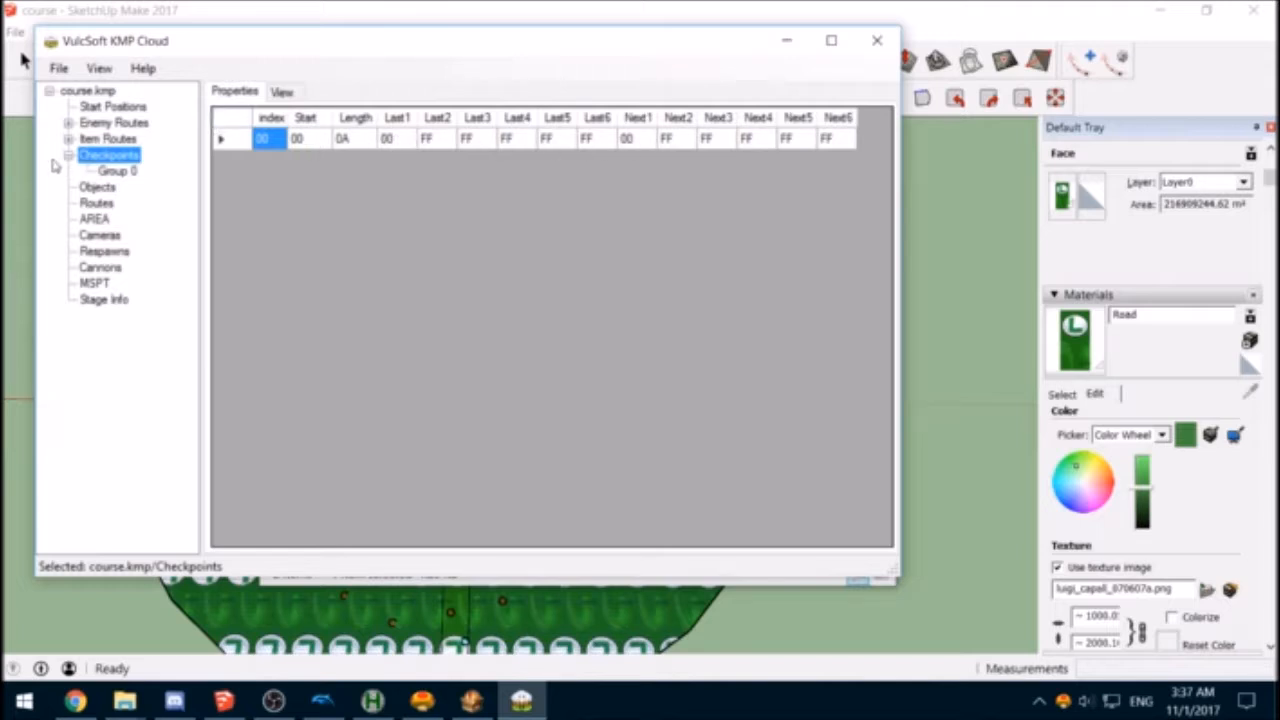
{"action": "left_click", "coordinate": [67, 157]}
{"action": "left_click", "coordinate": [59, 68]}
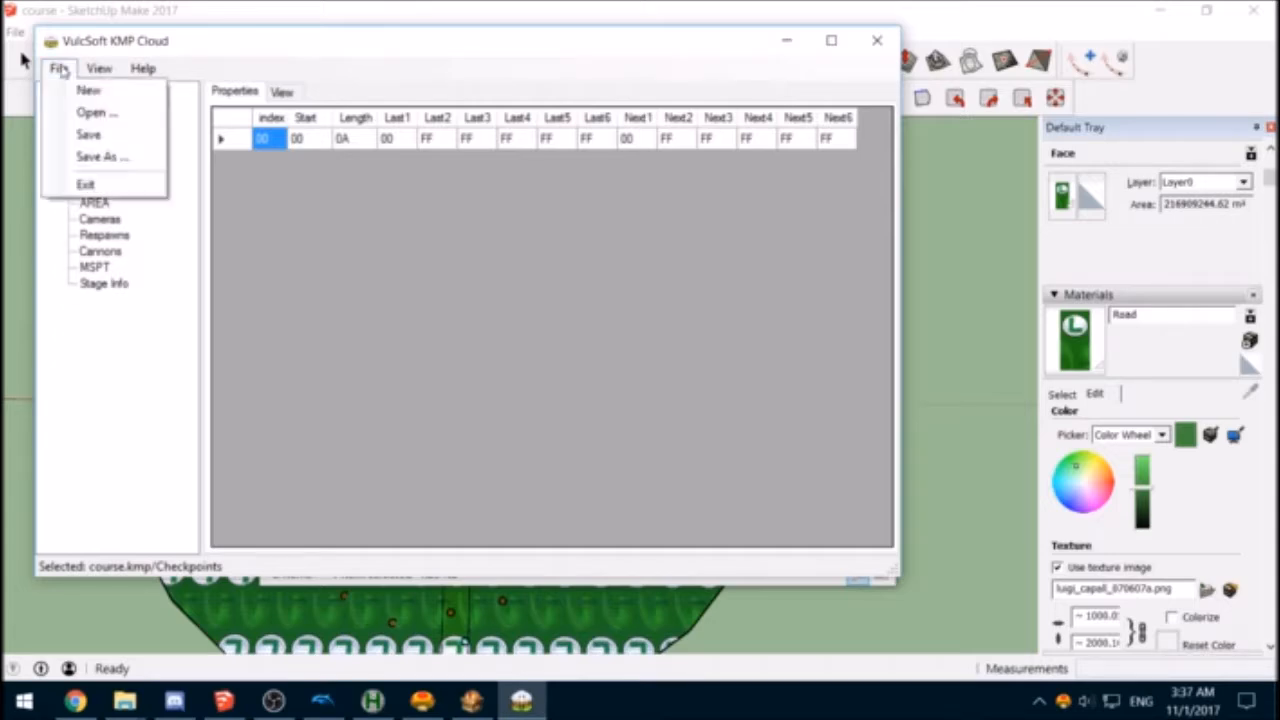
{"action": "left_click", "coordinate": [84, 131]}
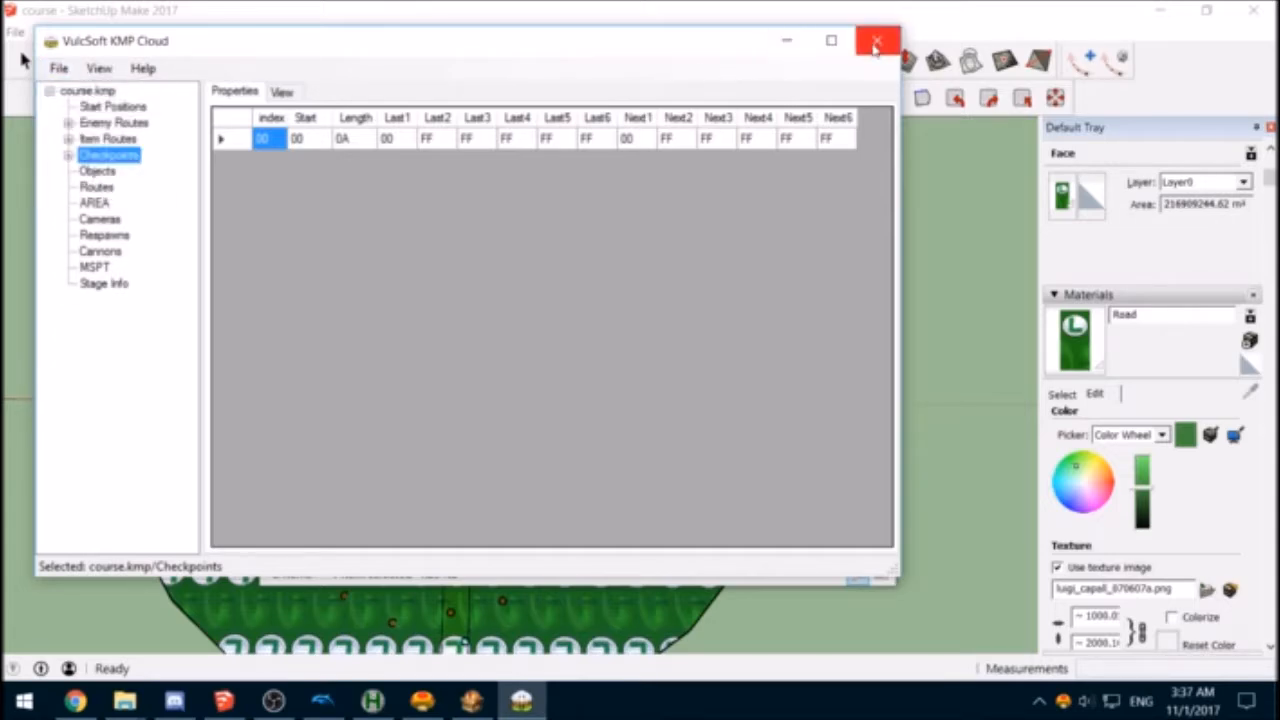
Step: Close the KMP editor and run "wkmpt decode course.kmp -o" from a command prompt in the kmp folder
{"action": "left_click", "coordinate": [877, 40]}
{"action": "left_click", "coordinate": [575, 472]}
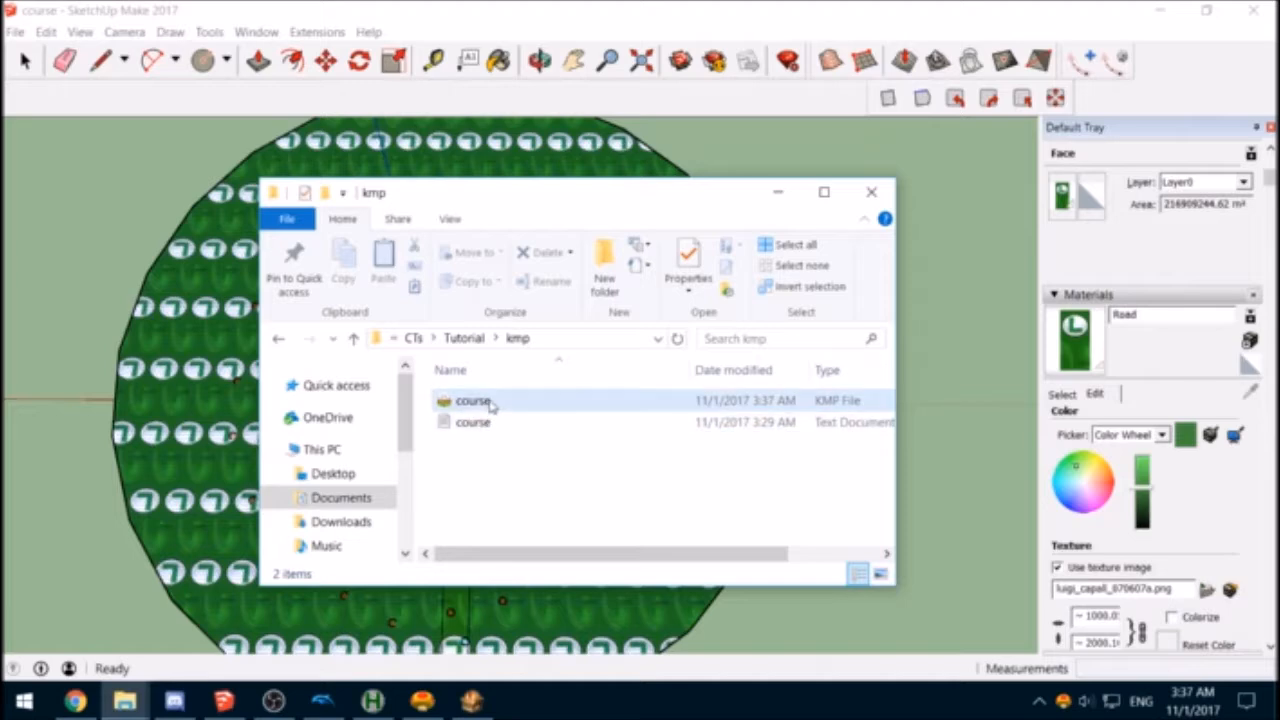
{"action": "left_click", "coordinate": [287, 219]}
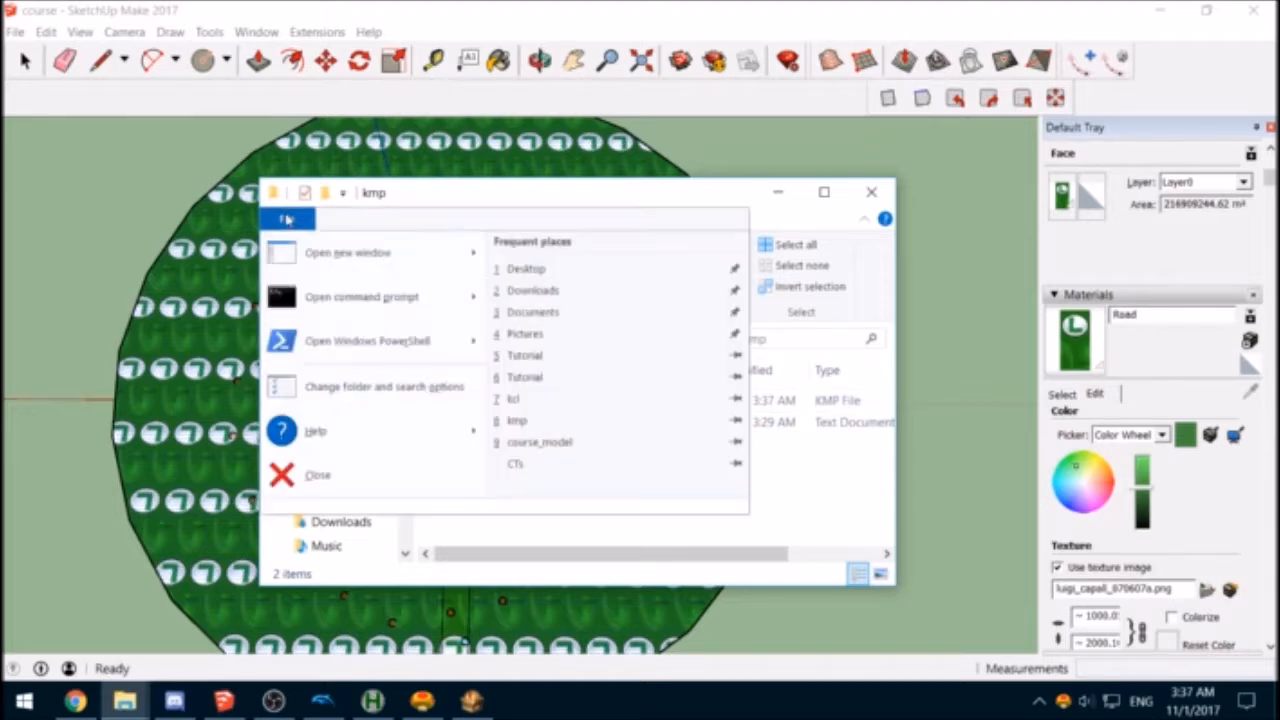
{"action": "left_click", "coordinate": [330, 291]}
{"action": "mouse_move", "coordinate": [553, 127]}
{"action": "left_mouse_down"}
{"action": "mouse_move", "coordinate": [1014, 144]}
{"action": "mouse_move", "coordinate": [900, 143]}
{"action": "left_mouse_up"}
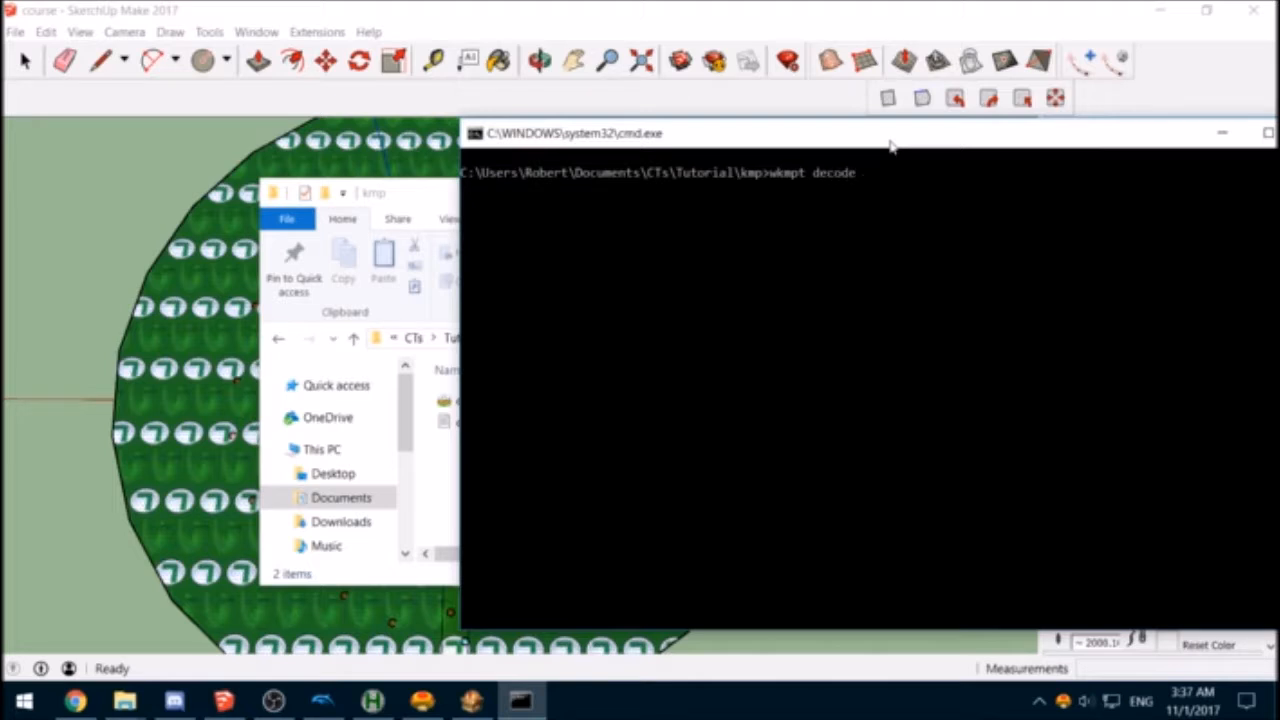
{"action": "type", "text": "urse.kmp -o"}
{"action": "key", "text": "Return"}
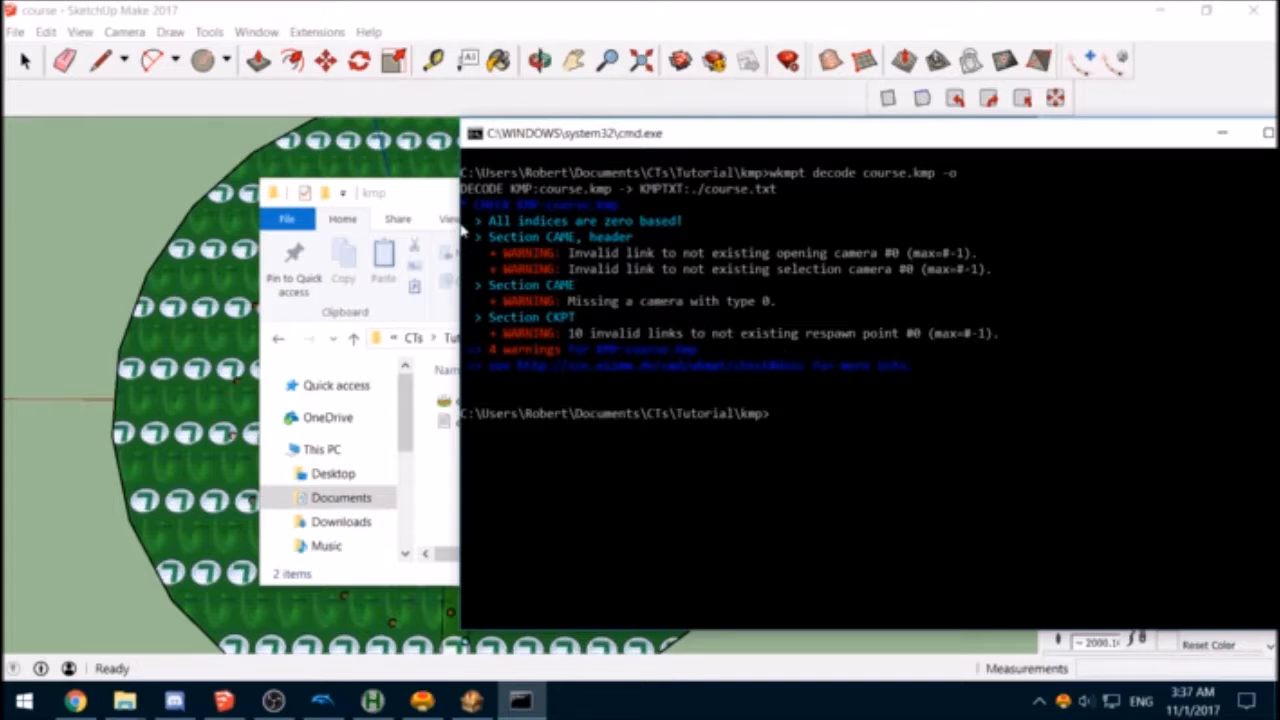
Step: Examine the decode output's warnings, especially the one about the checkpoints' respawn links
{"action": "left_click_drag", "start_coordinate": [574, 337], "coordinate": [1015, 337]}
{"action": "left_click", "coordinate": [1006, 334]}
{"action": "left_click", "coordinate": [405, 199]}
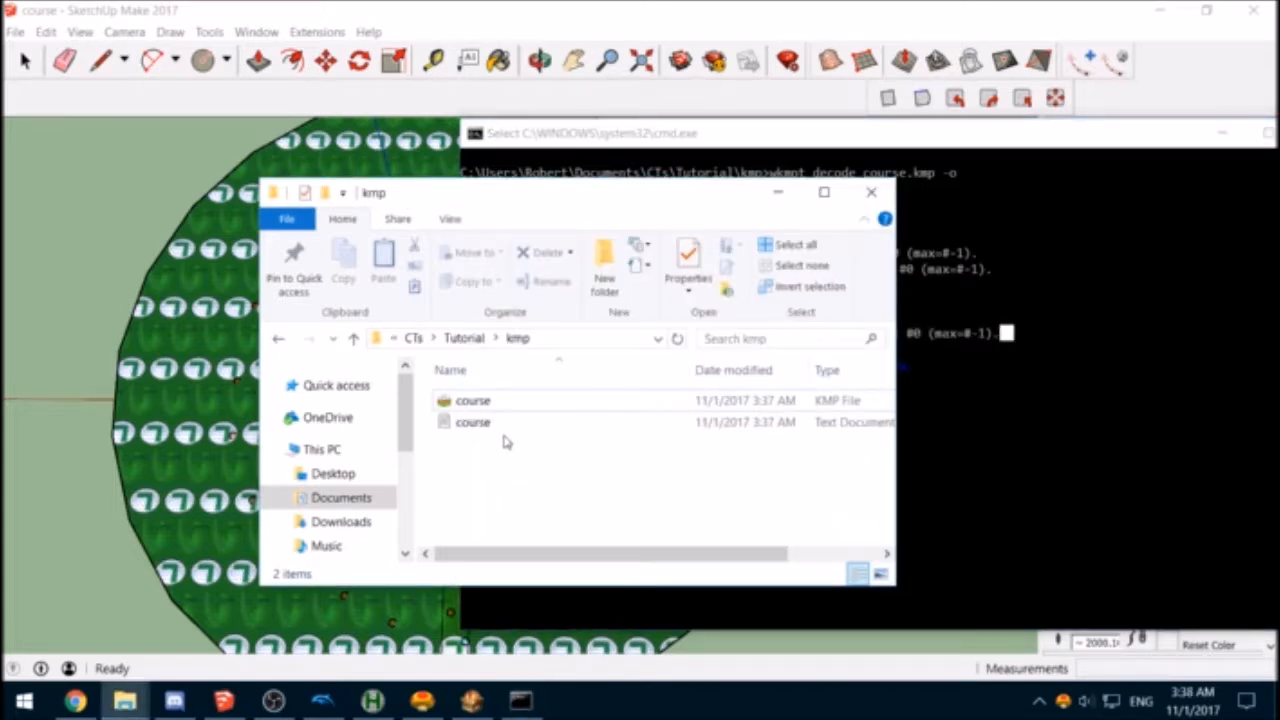
{"action": "left_click", "coordinate": [1062, 360]}
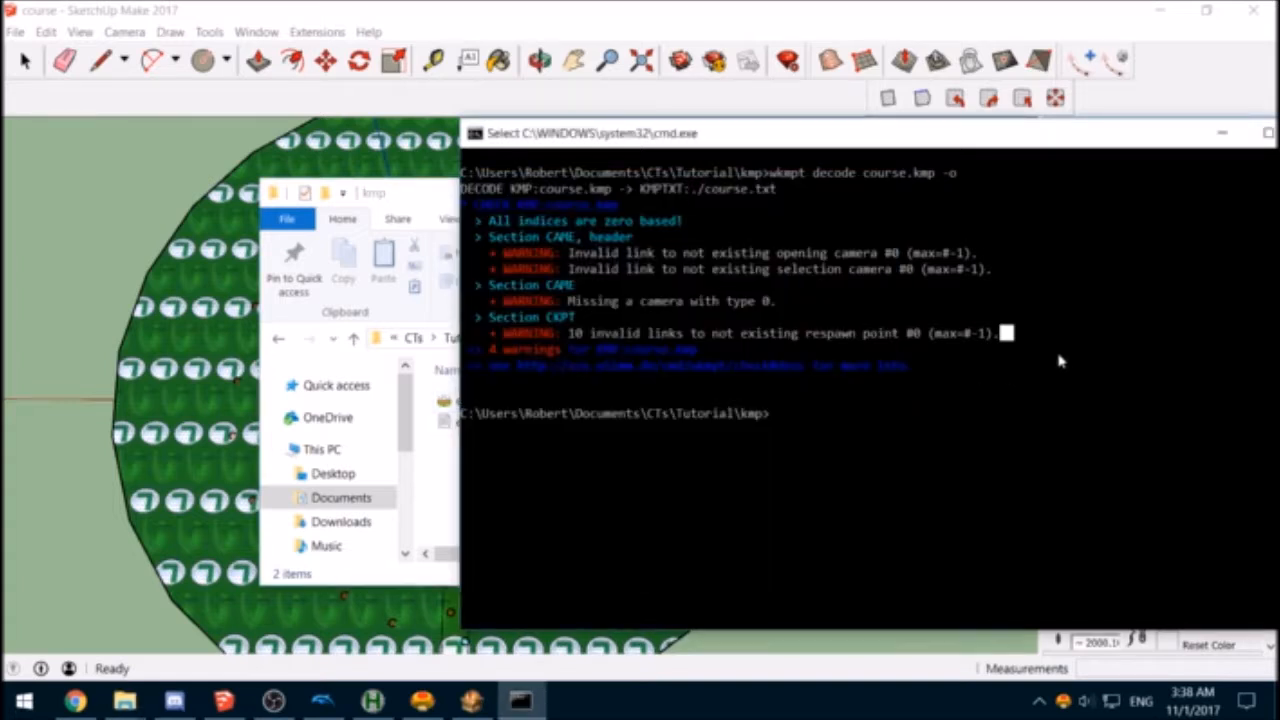
{"action": "left_click", "coordinate": [799, 403]}
{"action": "left_click", "coordinate": [779, 415]}
{"action": "key", "text": "Escape"}
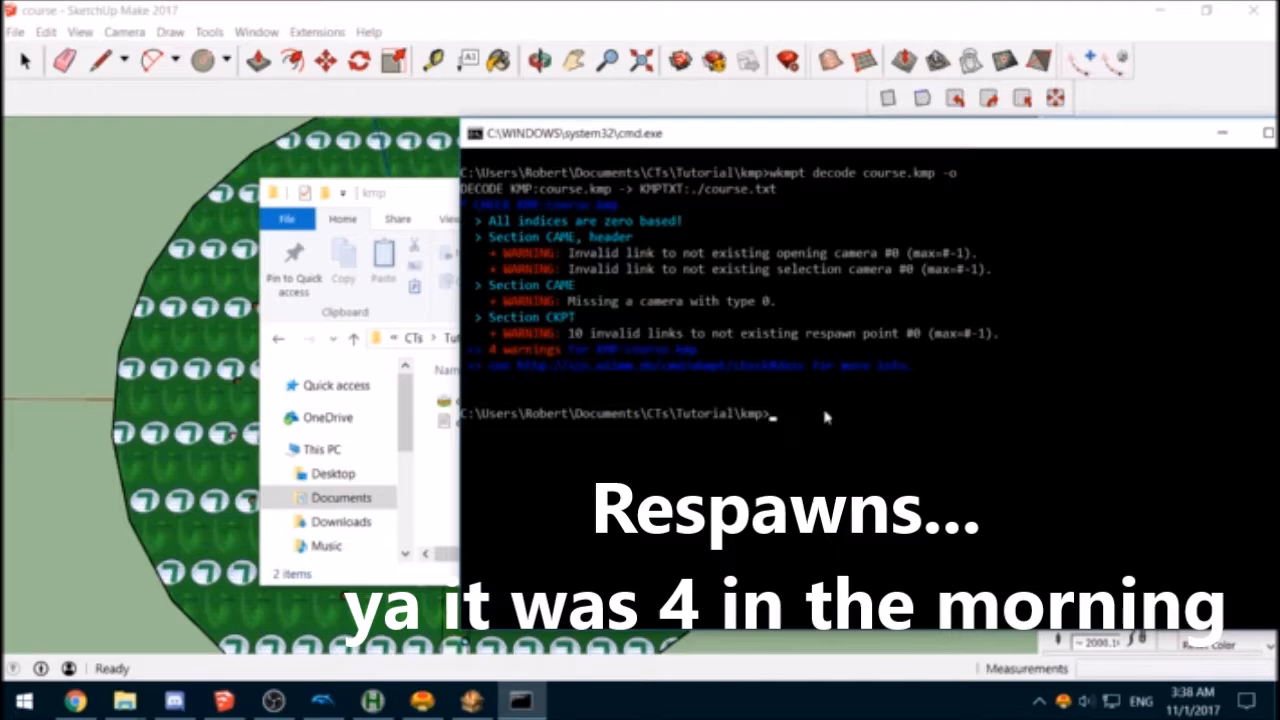
Step: Open the decoded course.txt from the kmp folder and go through its sections to the [CKPT] checkpoint data
{"action": "left_click", "coordinate": [449, 451]}
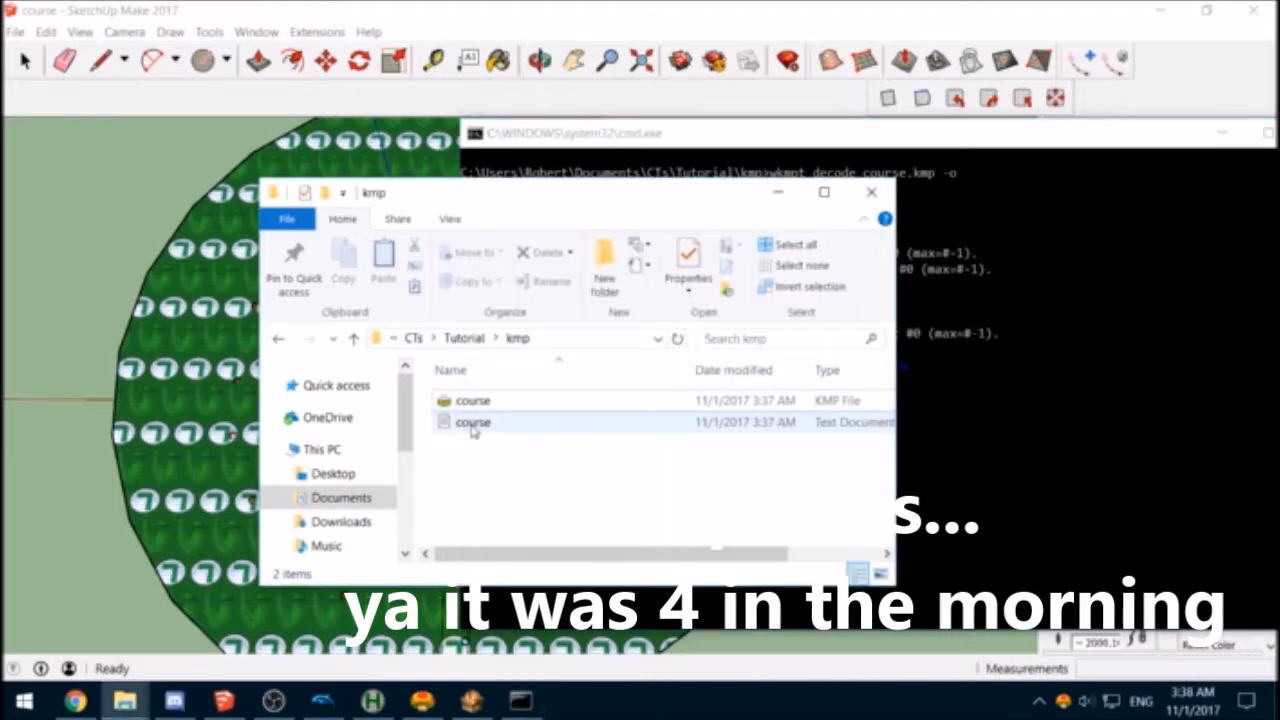
{"action": "double_click", "coordinate": [466, 423]}
{"action": "scroll", "coordinate": [812, 219], "scroll_direction": "down", "scroll_amount": 2}
{"action": "scroll", "coordinate": [812, 219], "scroll_direction": "down", "scroll_amount": 12}
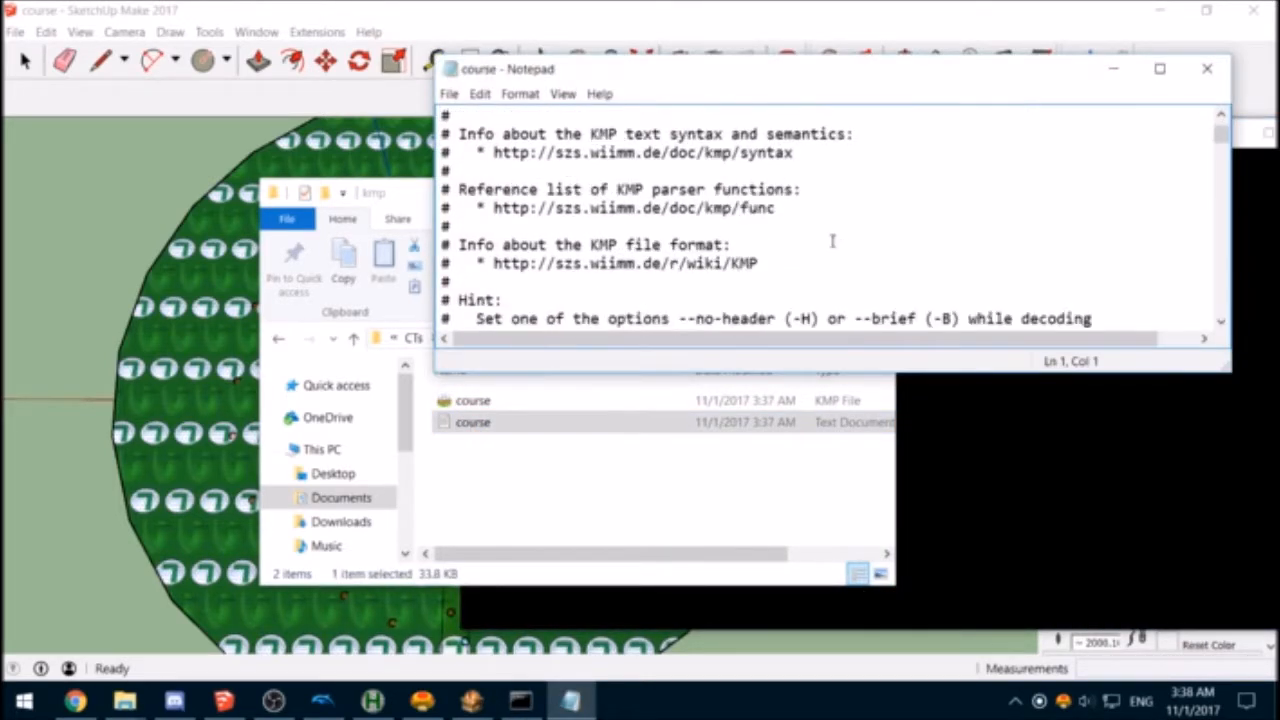
{"action": "scroll", "coordinate": [713, 249], "scroll_direction": "up", "scroll_amount": 1}
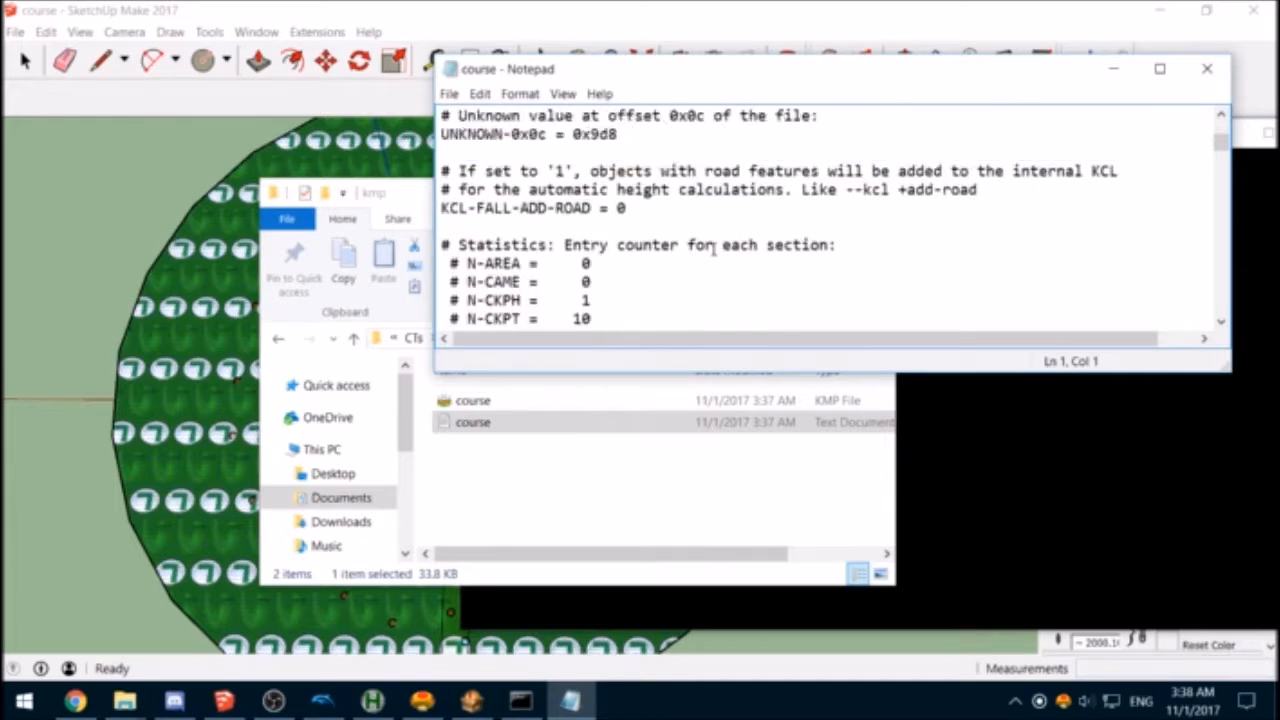
{"action": "scroll", "coordinate": [690, 250], "scroll_direction": "down", "scroll_amount": 6}
{"action": "scroll", "coordinate": [566, 222], "scroll_direction": "down", "scroll_amount": 6}
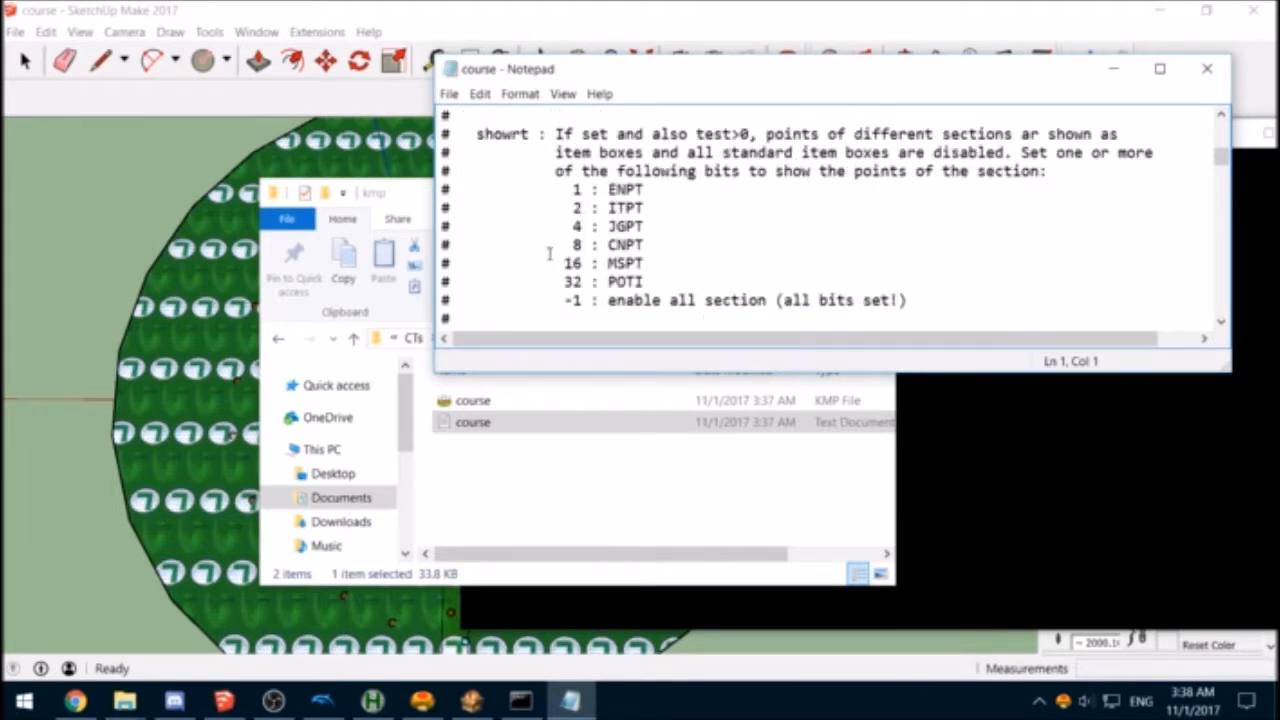
{"action": "scroll", "coordinate": [560, 256], "scroll_direction": "down", "scroll_amount": 6}
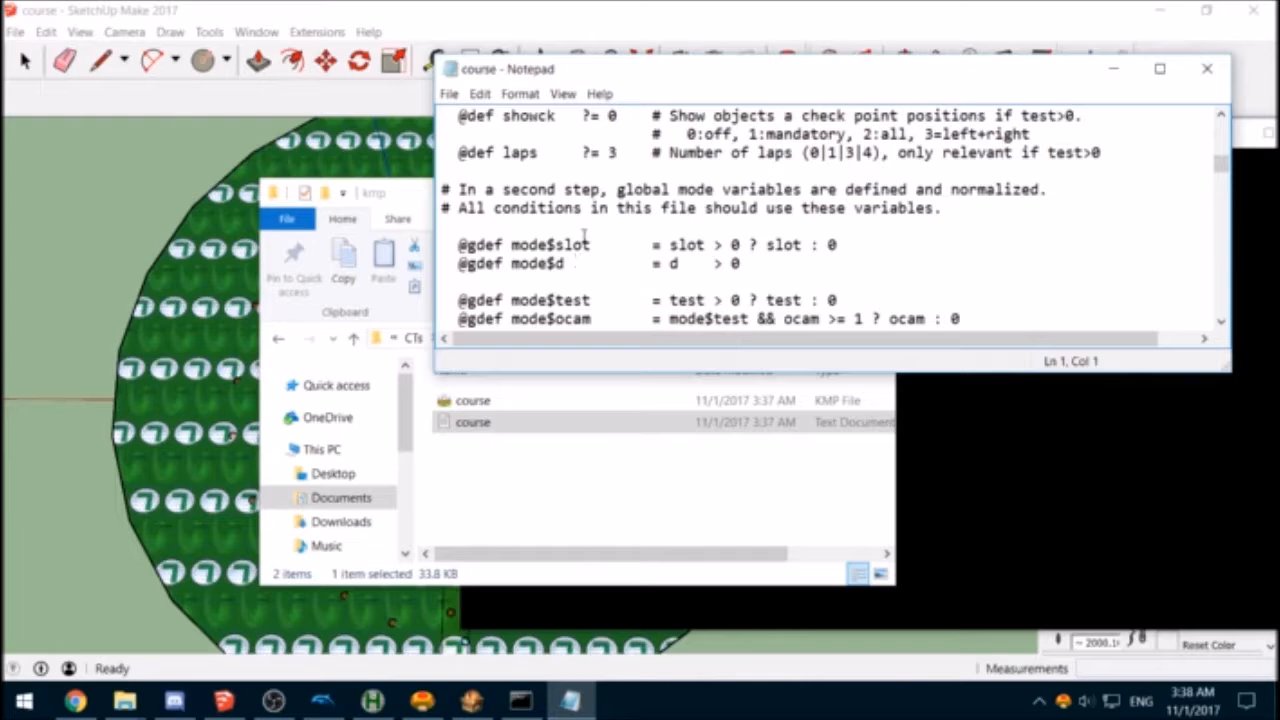
{"action": "scroll", "coordinate": [584, 234], "scroll_direction": "down", "scroll_amount": 12}
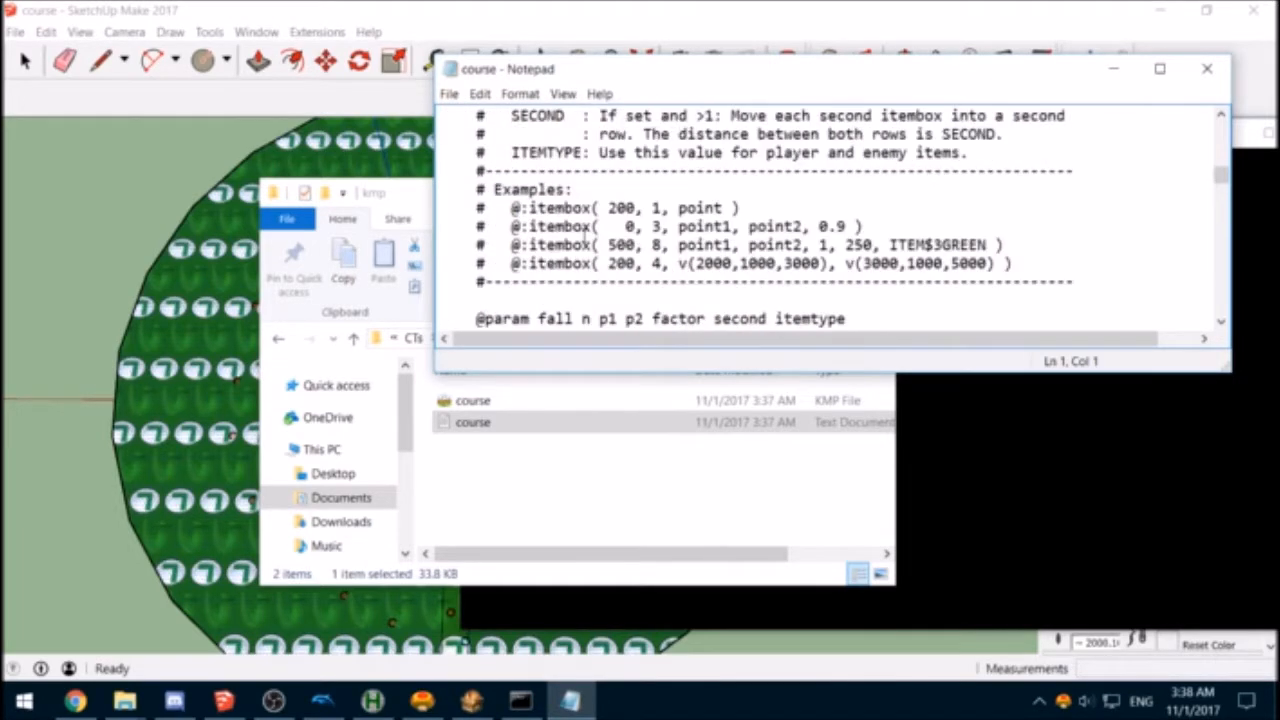
{"action": "scroll", "coordinate": [586, 241], "scroll_direction": "down", "scroll_amount": 15}
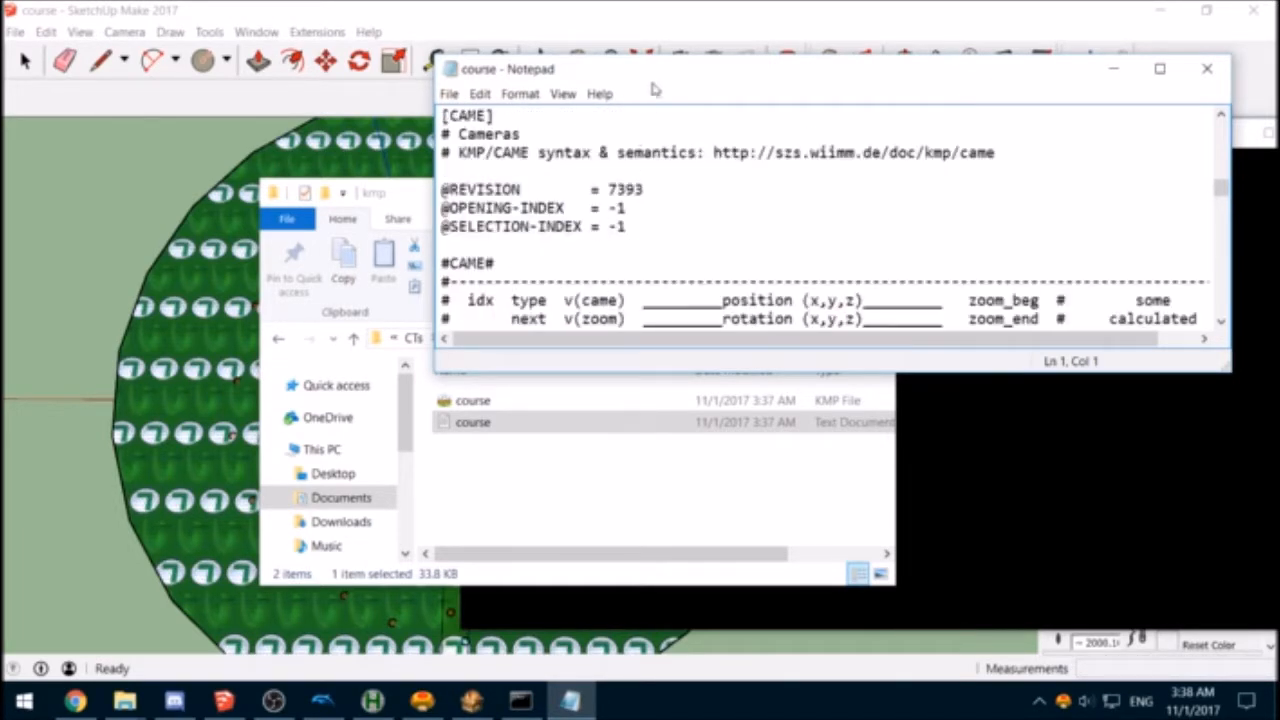
{"action": "left_click_drag", "start_coordinate": [654, 88], "coordinate": [376, 122]}
{"action": "scroll", "coordinate": [464, 213], "scroll_direction": "down", "scroll_amount": 8}
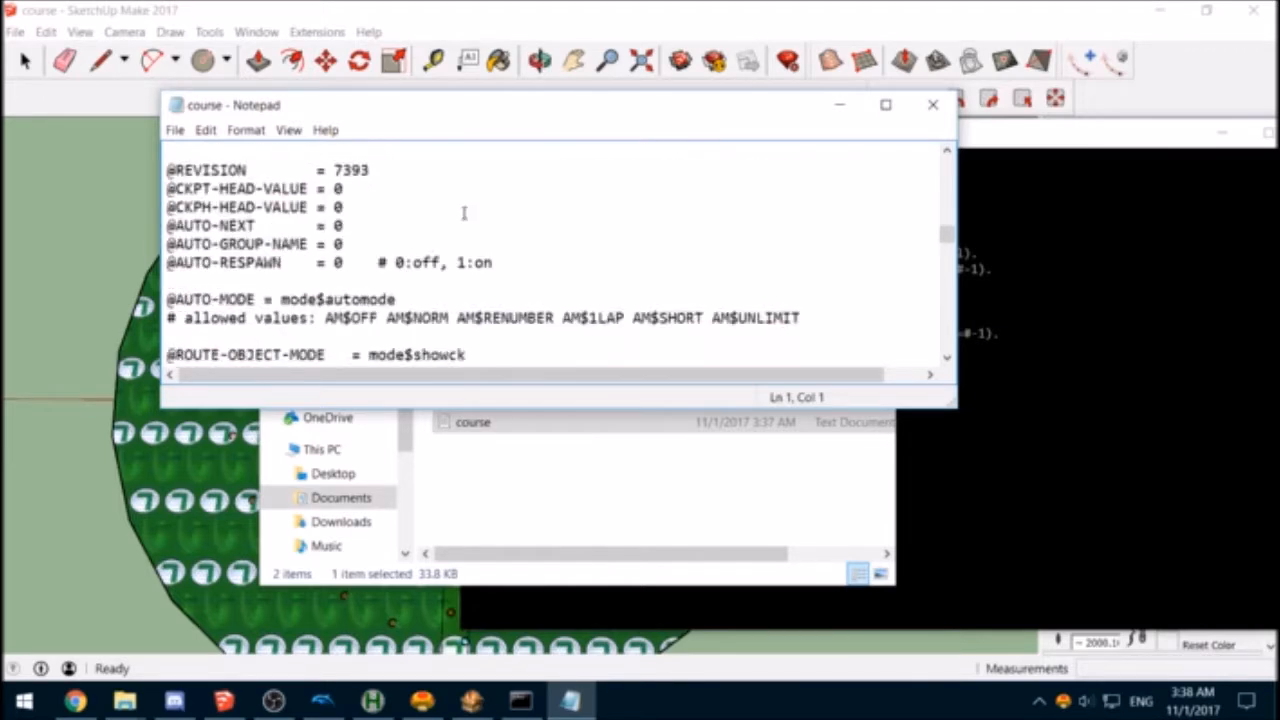
{"action": "scroll", "coordinate": [464, 213], "scroll_direction": "down", "scroll_amount": 10}
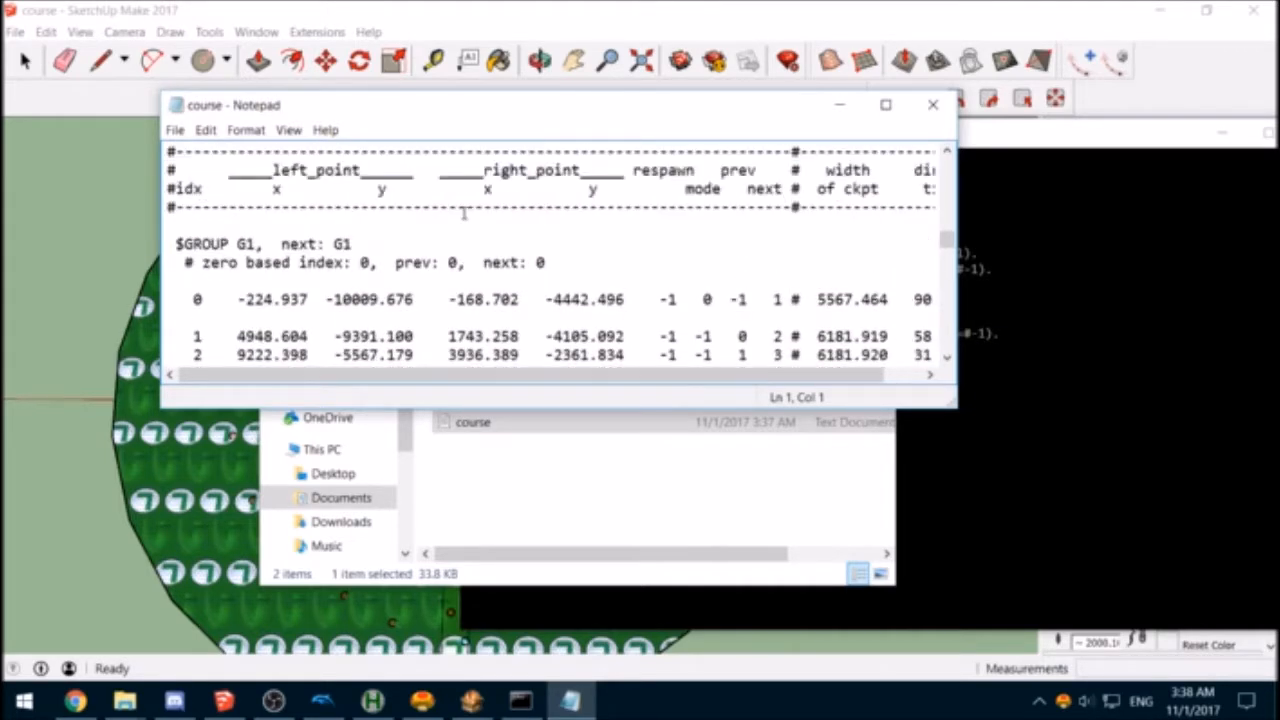
{"action": "scroll", "coordinate": [491, 218], "scroll_direction": "down", "scroll_amount": 7}
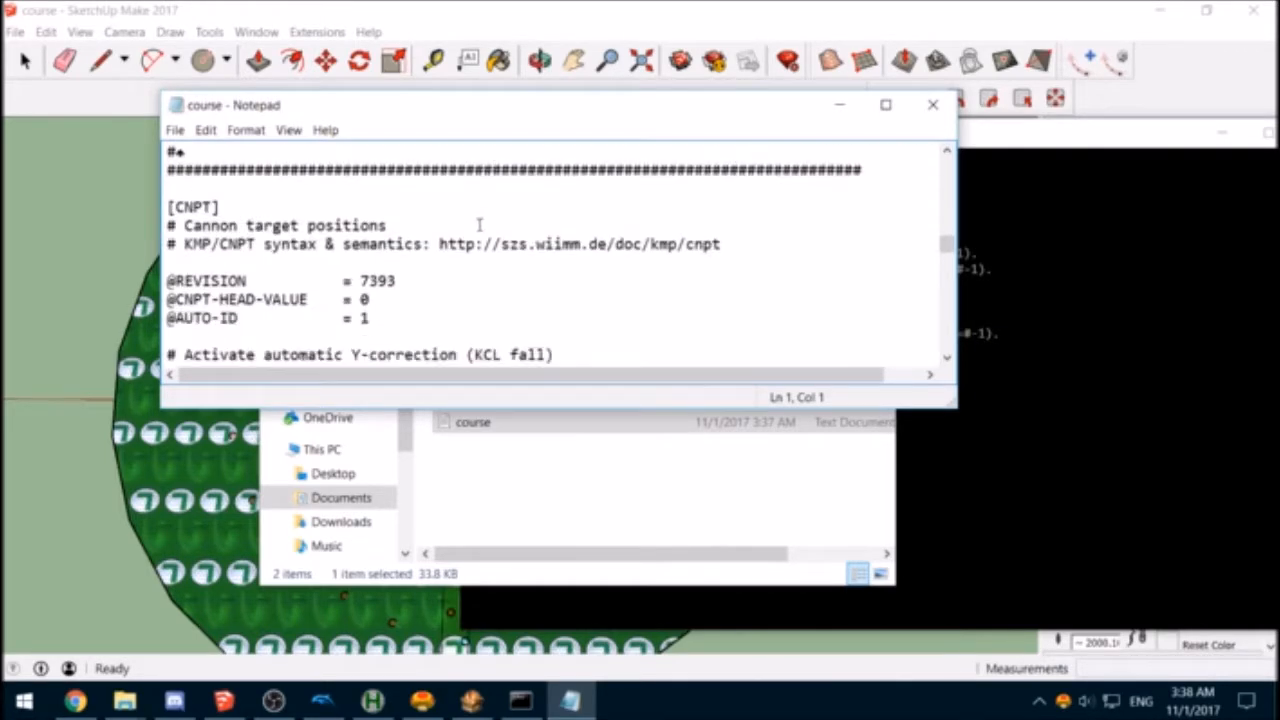
Step: Examine the checkpoint group table and the settings above it in the [CKPT] section
{"action": "scroll", "coordinate": [478, 220], "scroll_direction": "up", "scroll_amount": 4}
{"action": "scroll", "coordinate": [478, 225], "scroll_direction": "up", "scroll_amount": 3}
{"action": "scroll", "coordinate": [479, 225], "scroll_direction": "down", "scroll_amount": 3}
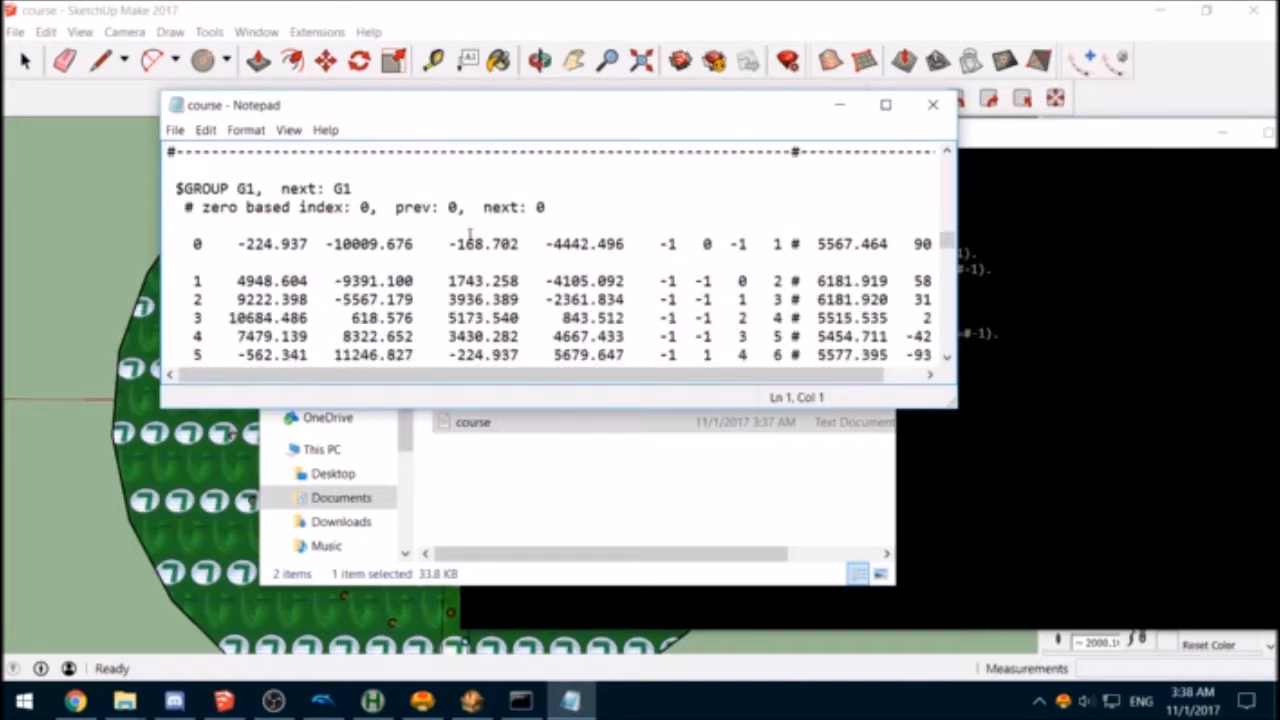
{"action": "mouse_move", "coordinate": [508, 374]}
{"action": "left_mouse_down"}
{"action": "mouse_move", "coordinate": [572, 368]}
{"action": "mouse_move", "coordinate": [530, 370]}
{"action": "left_mouse_up"}
{"action": "scroll", "coordinate": [303, 282], "scroll_direction": "up", "scroll_amount": 4}
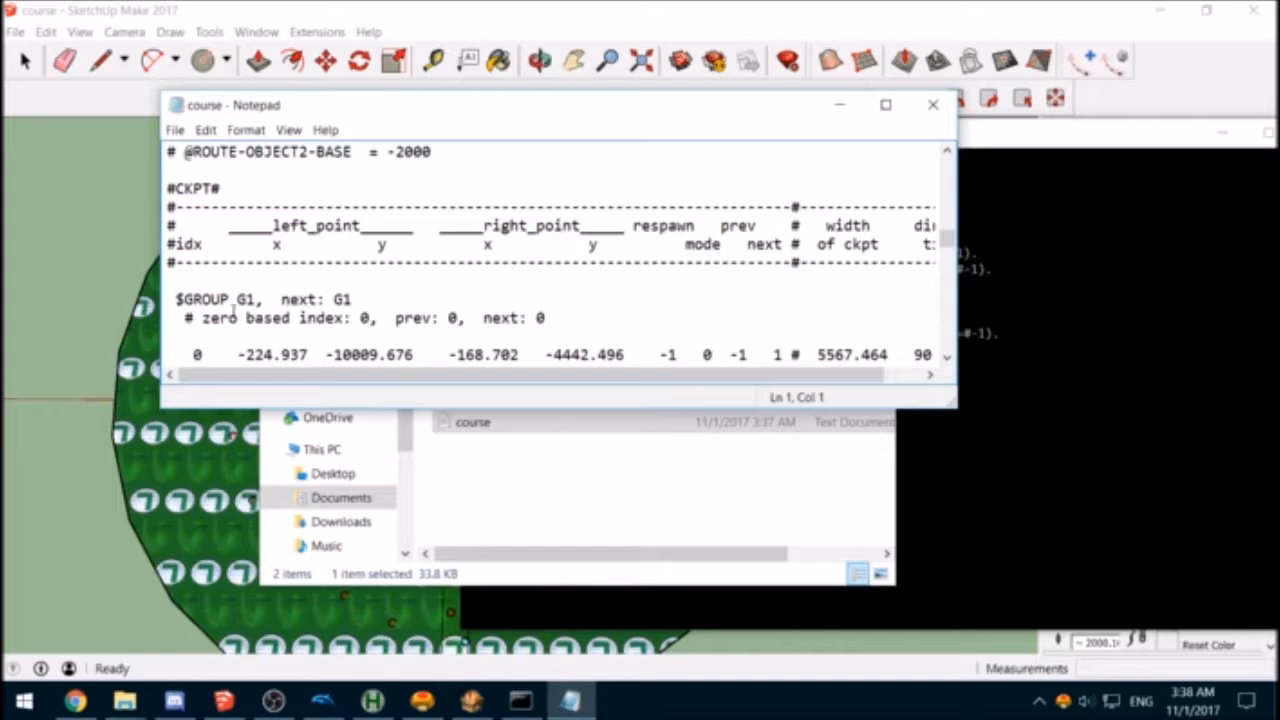
{"action": "left_click", "coordinate": [168, 299]}
{"action": "left_click", "coordinate": [167, 282]}
{"action": "scroll", "coordinate": [245, 263], "scroll_direction": "up", "scroll_amount": 2}
{"action": "scroll", "coordinate": [245, 263], "scroll_direction": "up", "scroll_amount": 1}
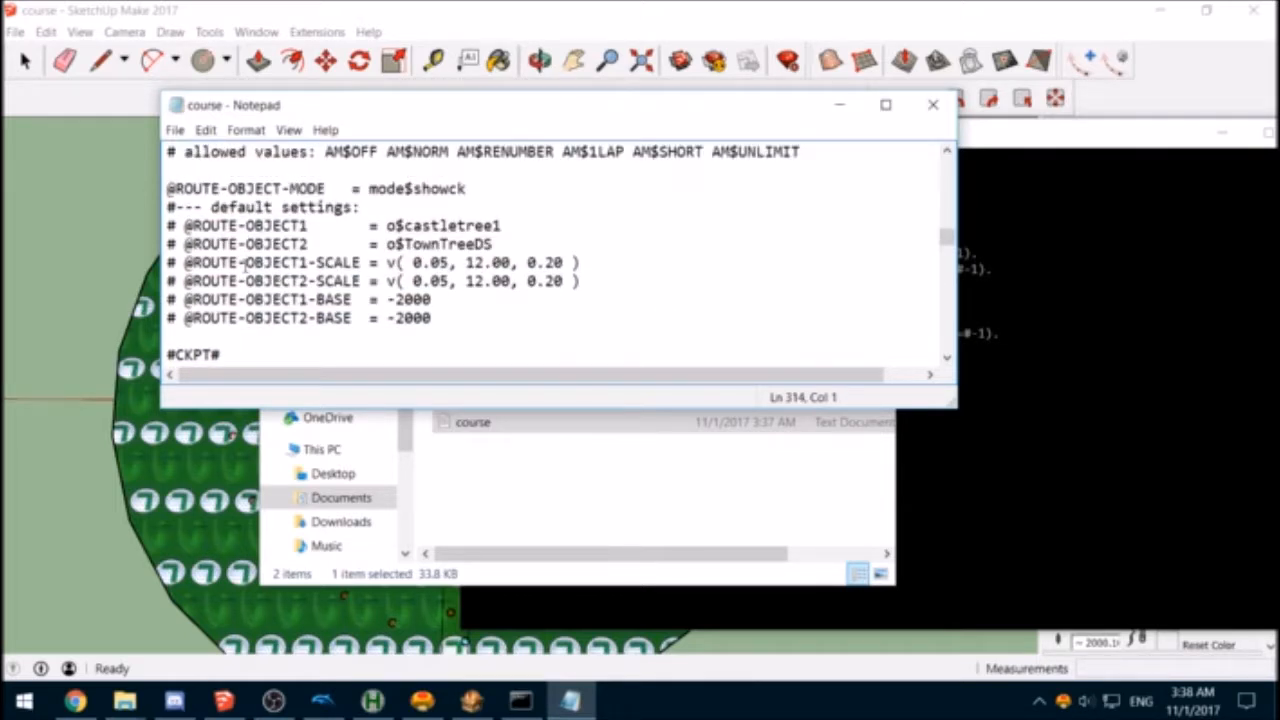
{"action": "scroll", "coordinate": [243, 263], "scroll_direction": "down", "scroll_amount": 3}
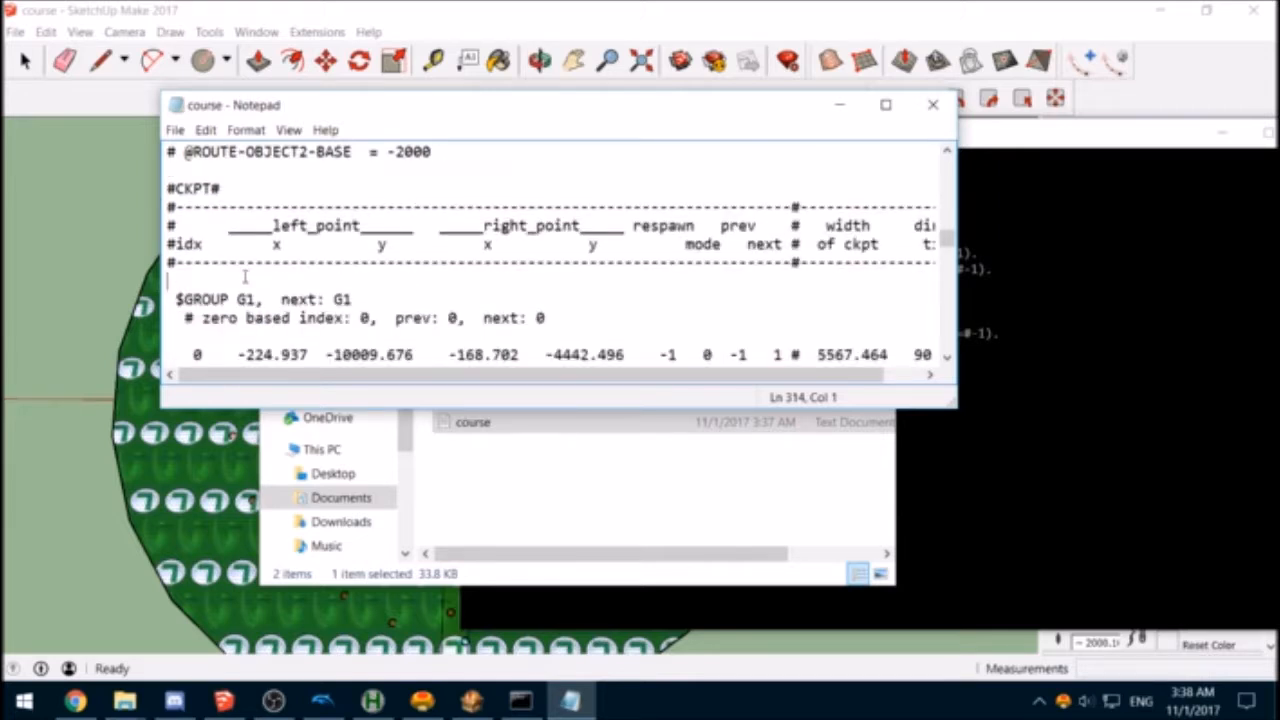
{"action": "scroll", "coordinate": [245, 275], "scroll_direction": "up", "scroll_amount": 5}
{"action": "scroll", "coordinate": [245, 277], "scroll_direction": "up", "scroll_amount": 1}
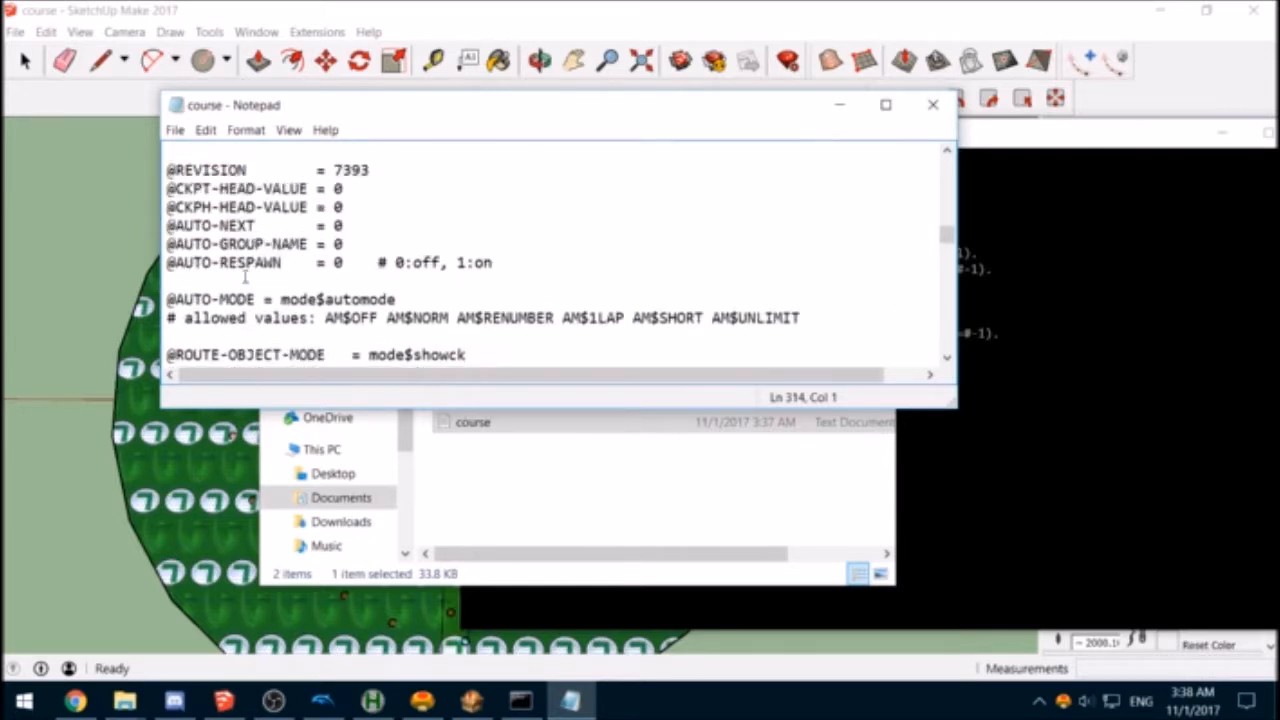
{"action": "scroll", "coordinate": [245, 277], "scroll_direction": "up", "scroll_amount": 1}
{"action": "left_click", "coordinate": [349, 320]}
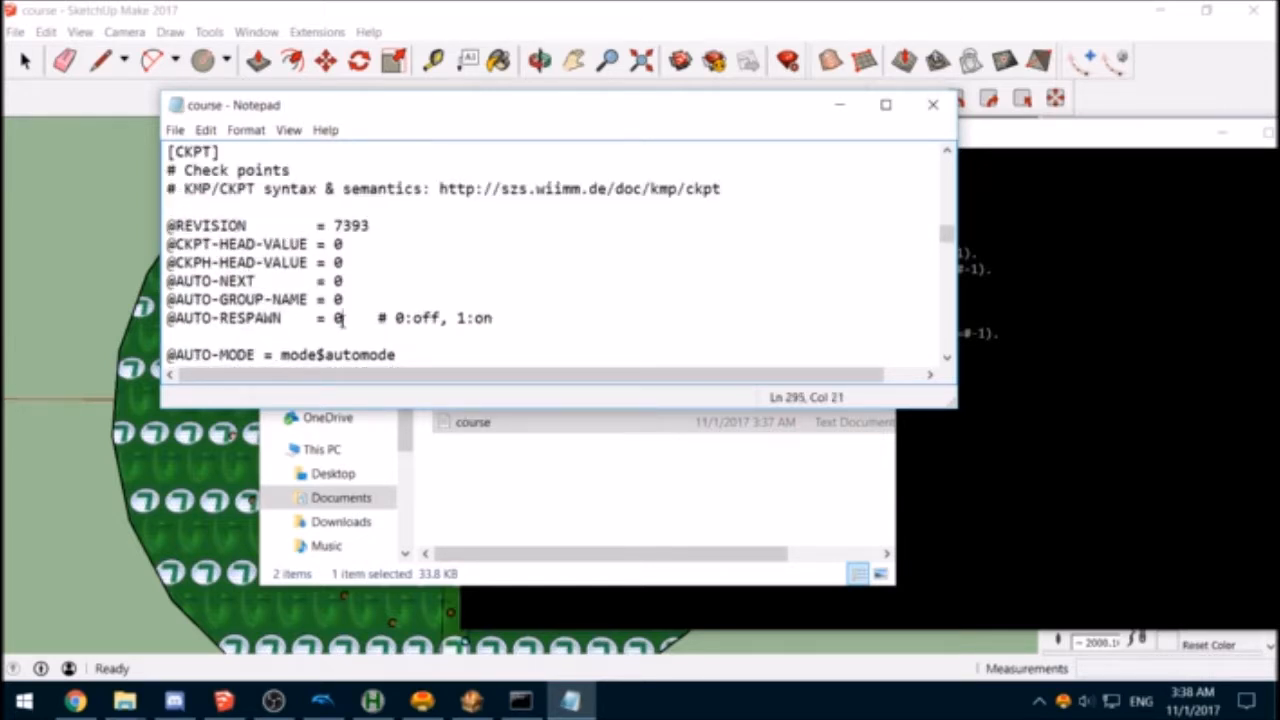
{"action": "key", "text": "shift+Left"}
{"action": "type", "text": "1"}
{"action": "key", "text": "Up"}
{"action": "key", "text": "shift+Left"}
{"action": "key", "text": "Up"}
{"action": "key", "text": "shift+Left"}
{"action": "type", "text": "1"}
{"action": "key", "text": "Down"}
{"action": "key", "text": "Down"}
{"action": "scroll", "coordinate": [427, 262], "scroll_direction": "down", "scroll_amount": 1}
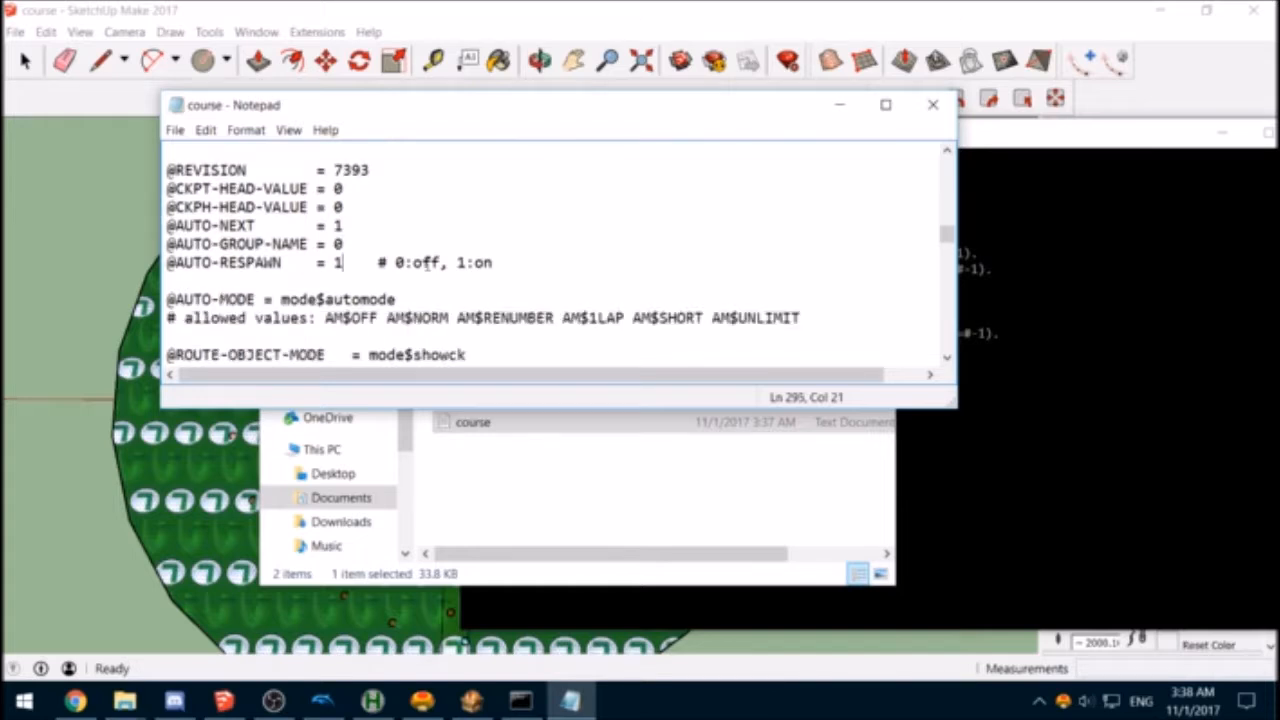
Step: Look over the [CKPT] settings and the neighbouring checkpoint header, camera and area sections
{"action": "scroll", "coordinate": [427, 262], "scroll_direction": "up", "scroll_amount": 1}
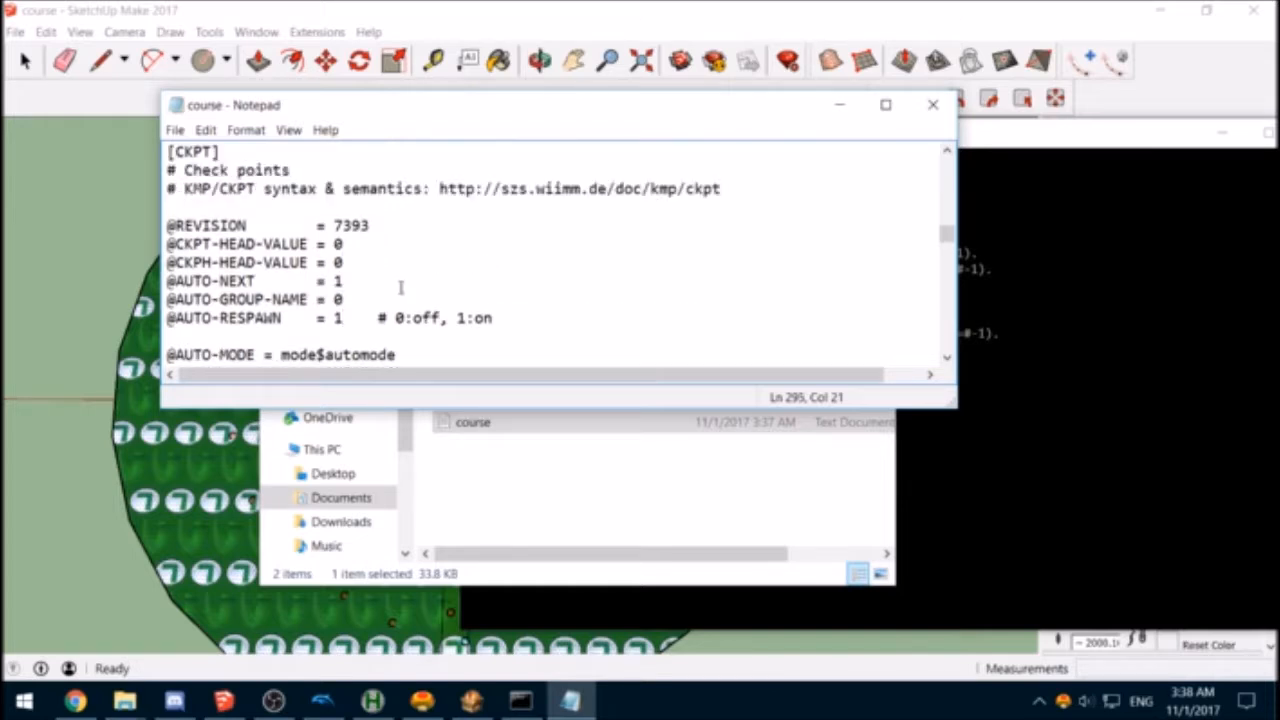
{"action": "scroll", "coordinate": [400, 288], "scroll_direction": "down", "scroll_amount": 1}
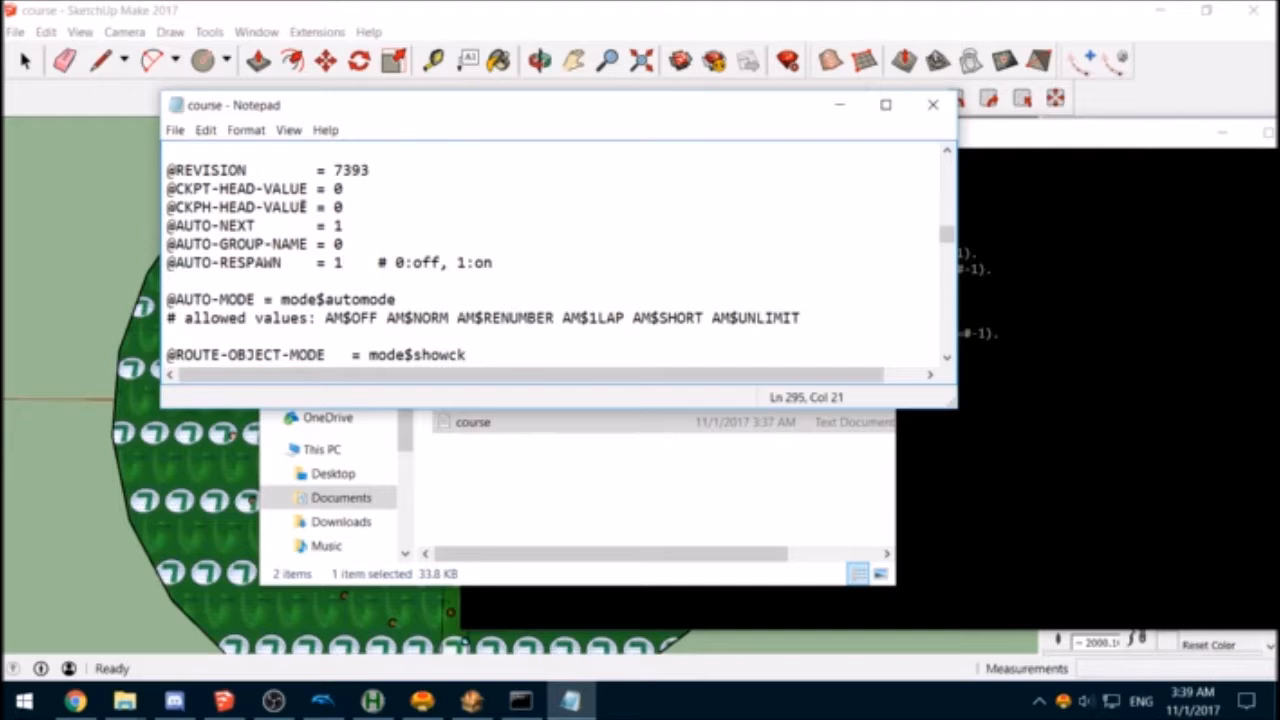
{"action": "scroll", "coordinate": [303, 208], "scroll_direction": "up", "scroll_amount": 3}
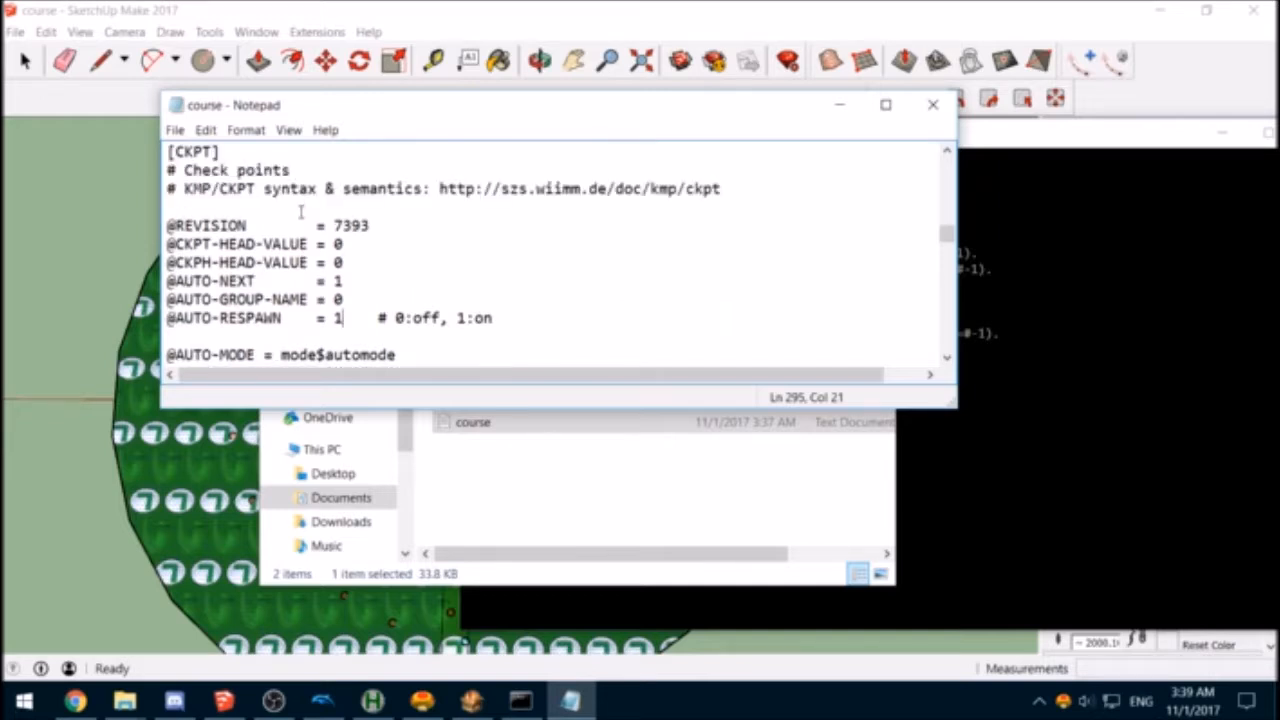
{"action": "scroll", "coordinate": [301, 211], "scroll_direction": "down", "scroll_amount": 4}
{"action": "scroll", "coordinate": [300, 212], "scroll_direction": "up", "scroll_amount": 9}
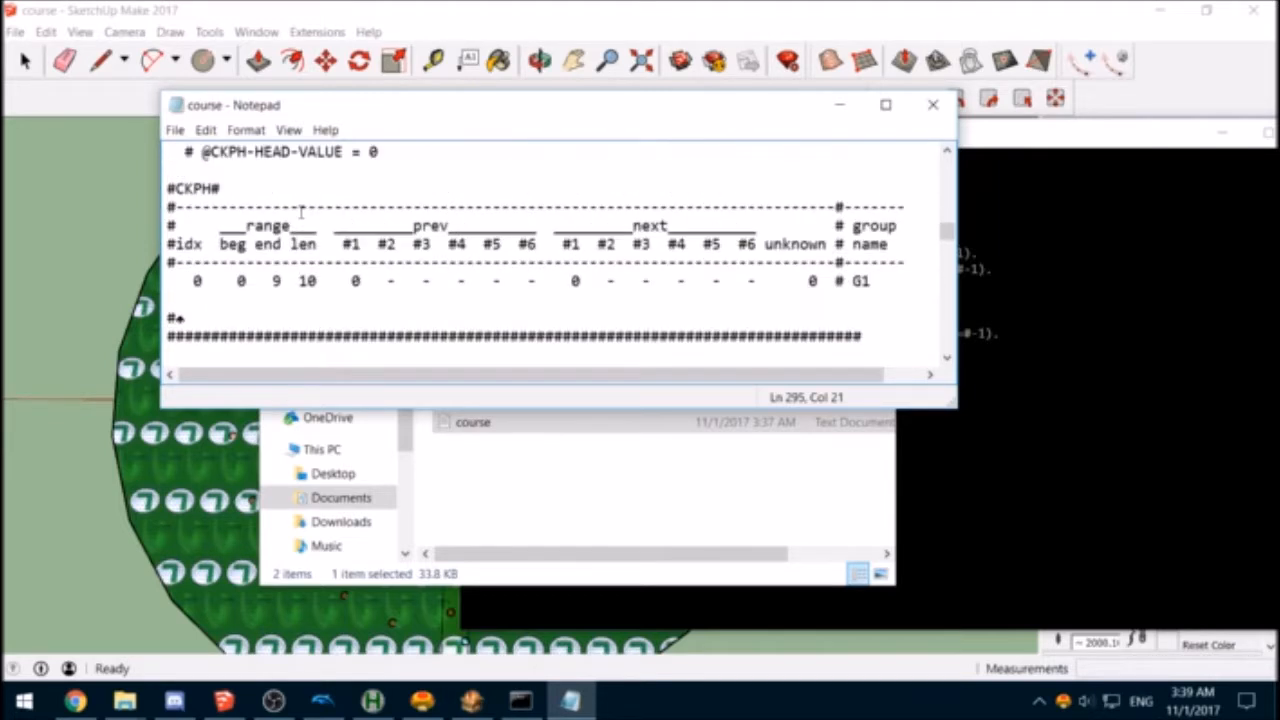
{"action": "scroll", "coordinate": [298, 213], "scroll_direction": "down", "scroll_amount": 10}
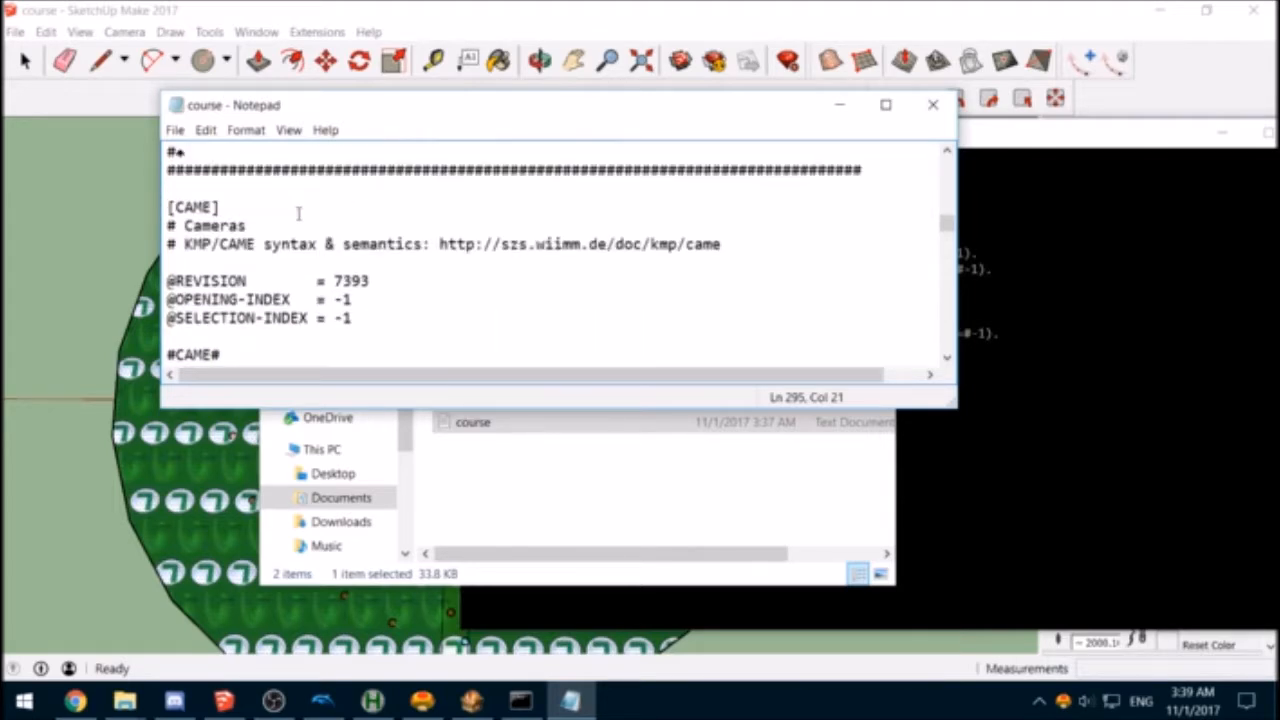
{"action": "scroll", "coordinate": [298, 210], "scroll_direction": "up", "scroll_amount": 3}
{"action": "scroll", "coordinate": [380, 215], "scroll_direction": "down", "scroll_amount": 3}
{"action": "scroll", "coordinate": [384, 215], "scroll_direction": "up", "scroll_amount": 9}
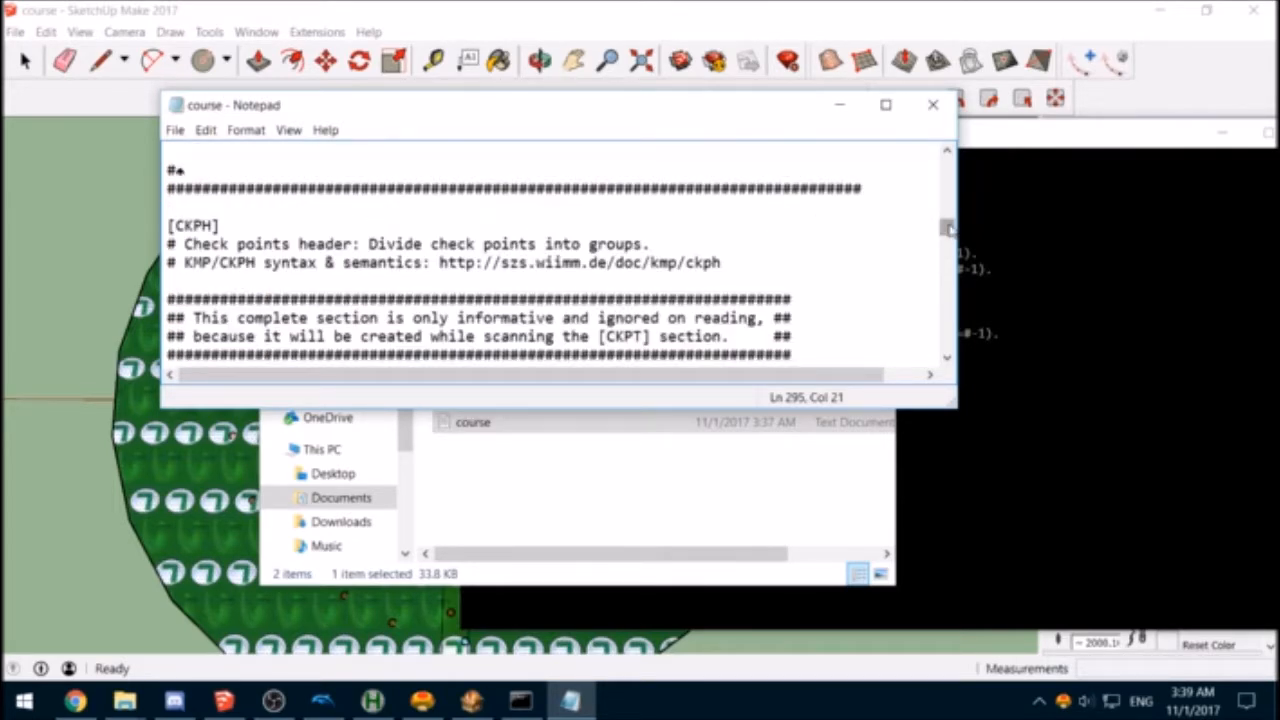
{"action": "mouse_move", "coordinate": [946, 226]}
{"action": "left_mouse_down"}
{"action": "mouse_move", "coordinate": [946, 174]}
{"action": "mouse_move", "coordinate": [946, 217]}
{"action": "left_mouse_up"}
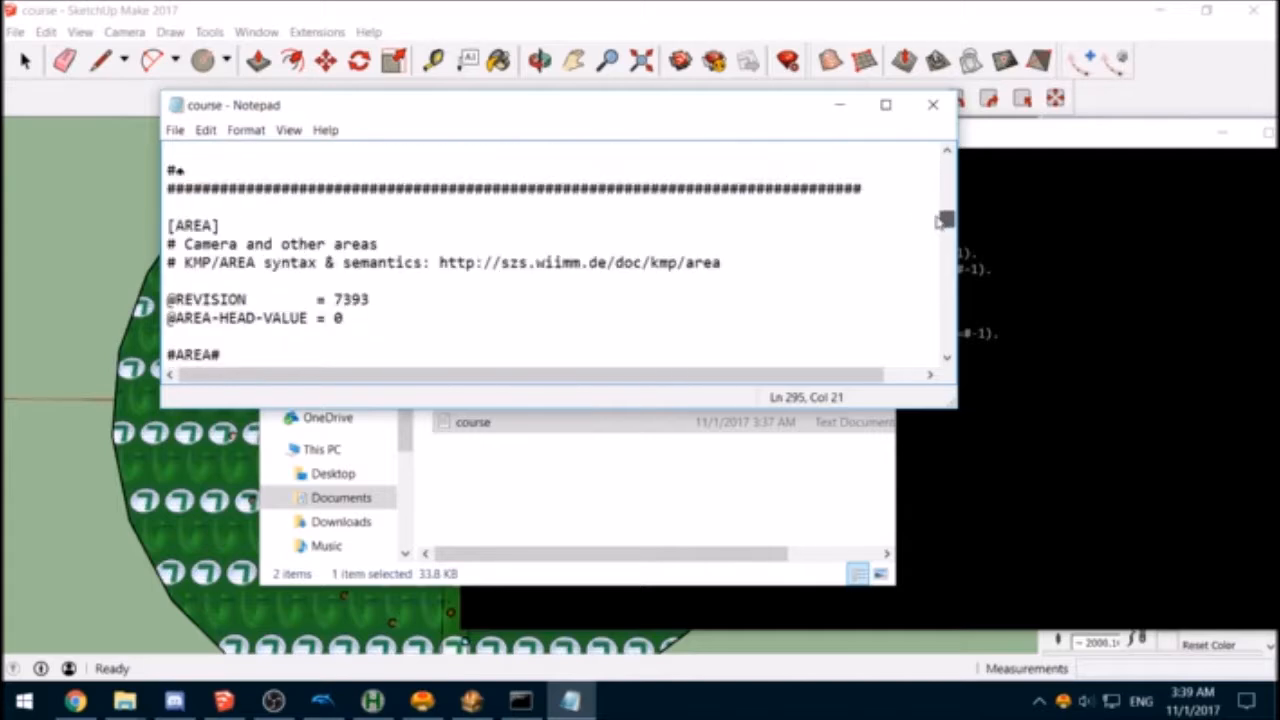
Step: Search the file for the [ENPT] section and examine its enemy point settings
{"action": "key", "text": "ctrl+f"}
{"action": "type", "text": "["}
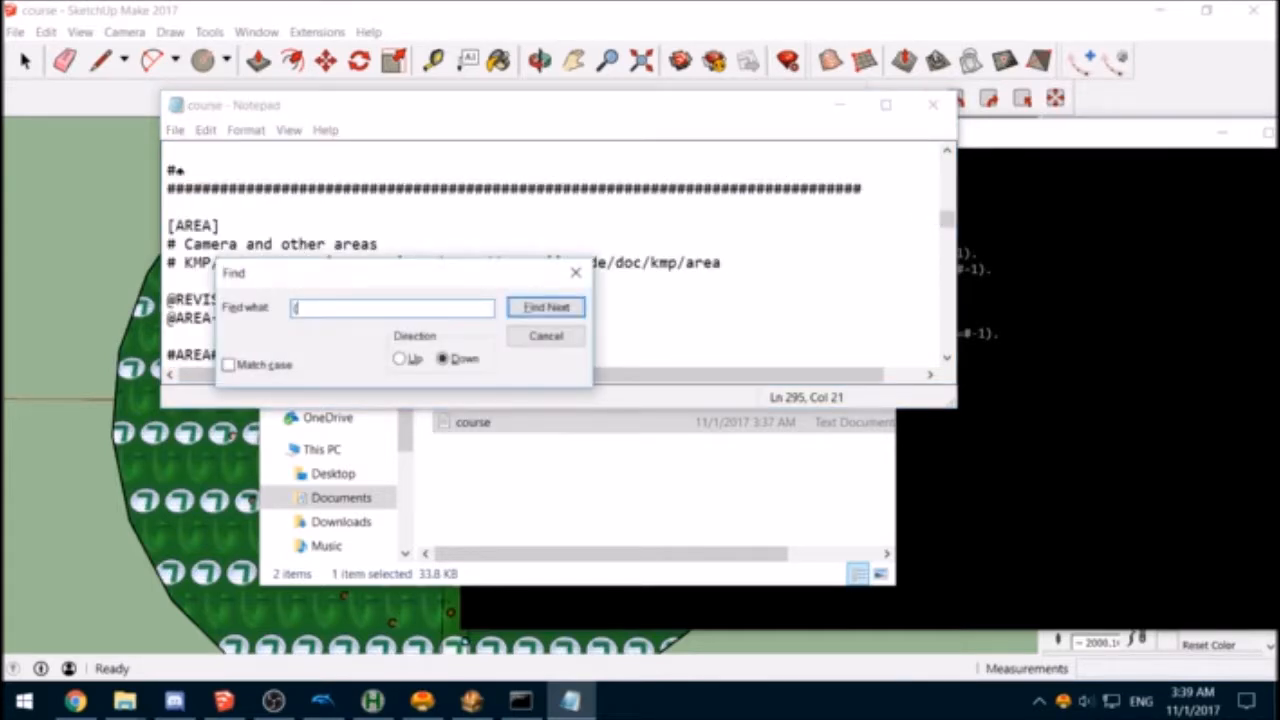
{"action": "key", "text": "BackSpace"}
{"action": "type", "text": "[it"}
{"action": "key", "text": "Return"}
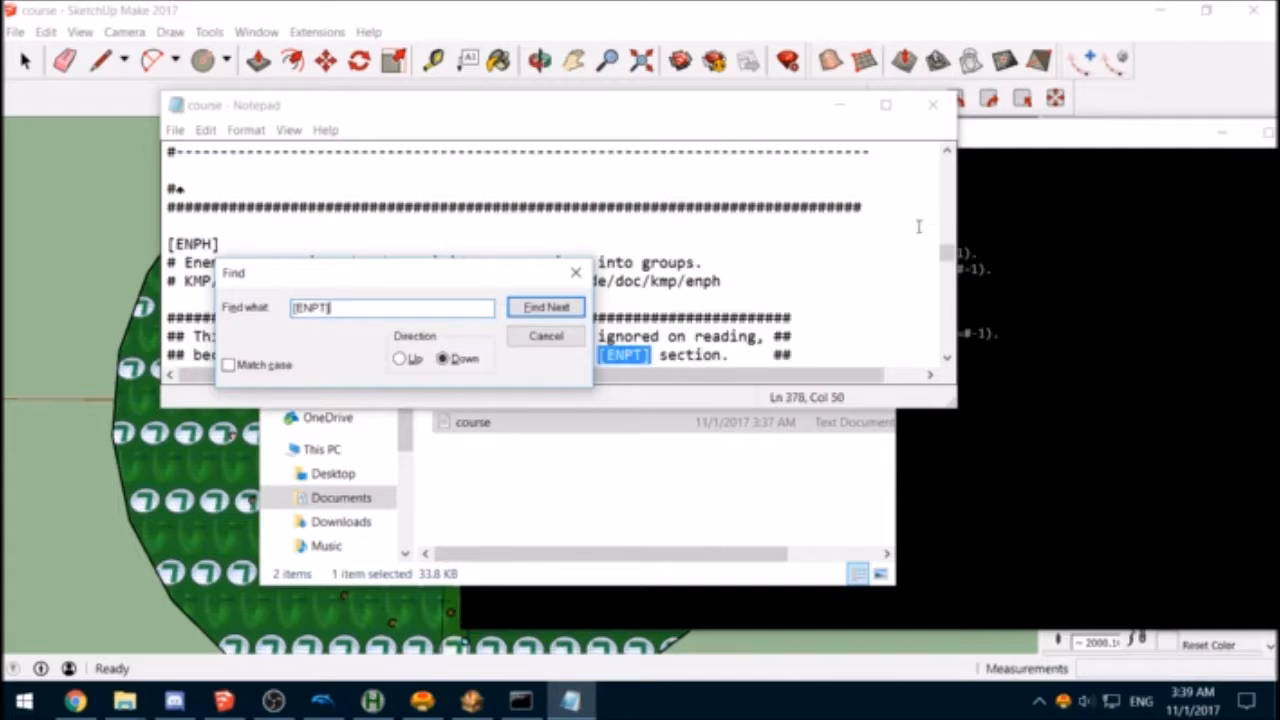
{"action": "key", "text": "Return"}
{"action": "left_click", "coordinate": [575, 270]}
{"action": "scroll", "coordinate": [518, 281], "scroll_direction": "down", "scroll_amount": 4}
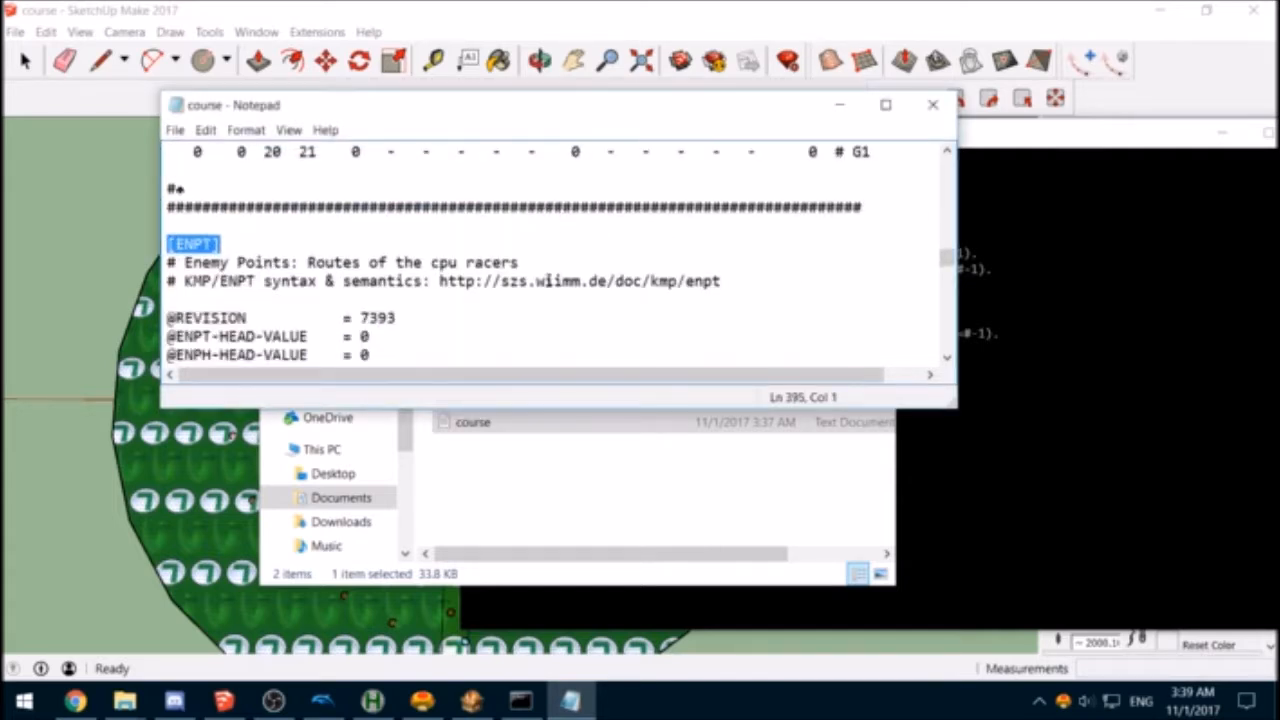
{"action": "scroll", "coordinate": [518, 281], "scroll_direction": "up", "scroll_amount": 2}
{"action": "scroll", "coordinate": [518, 281], "scroll_direction": "down", "scroll_amount": 2}
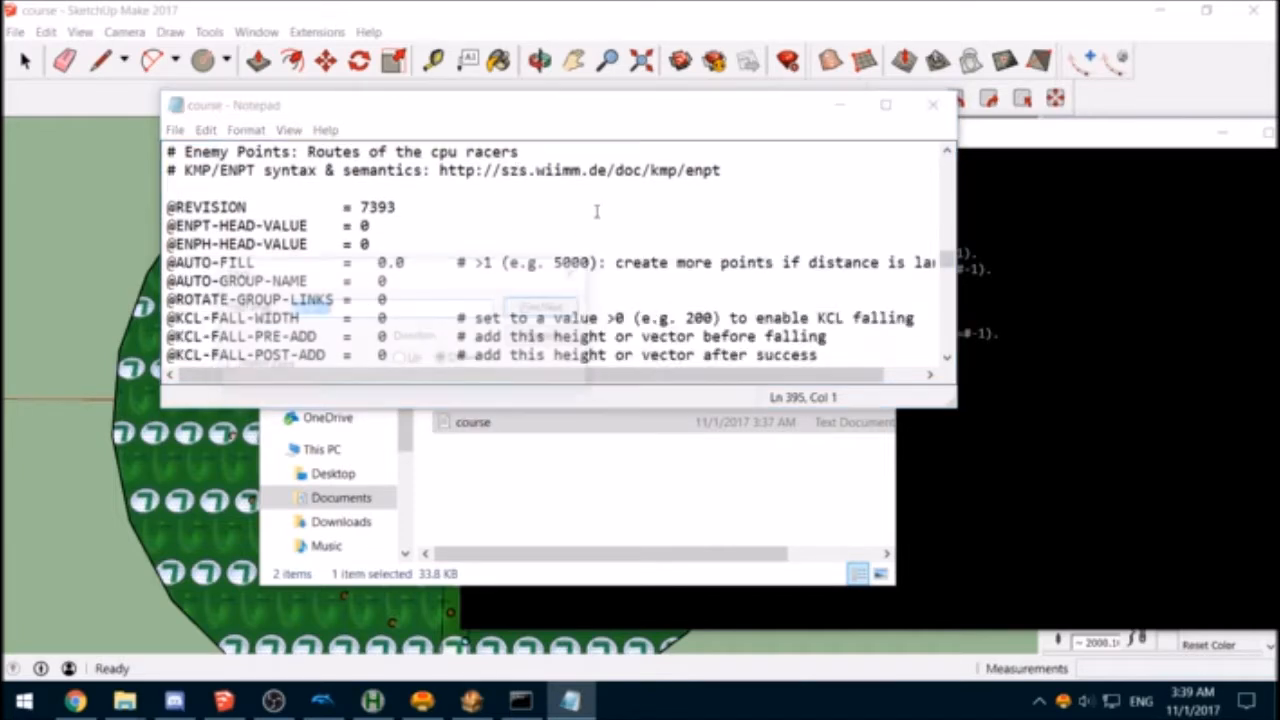
Step: Search the file for the [JGPT] respawn positions section
{"action": "key", "text": "ctrl+f"}
{"action": "key", "text": "BackSpace"}
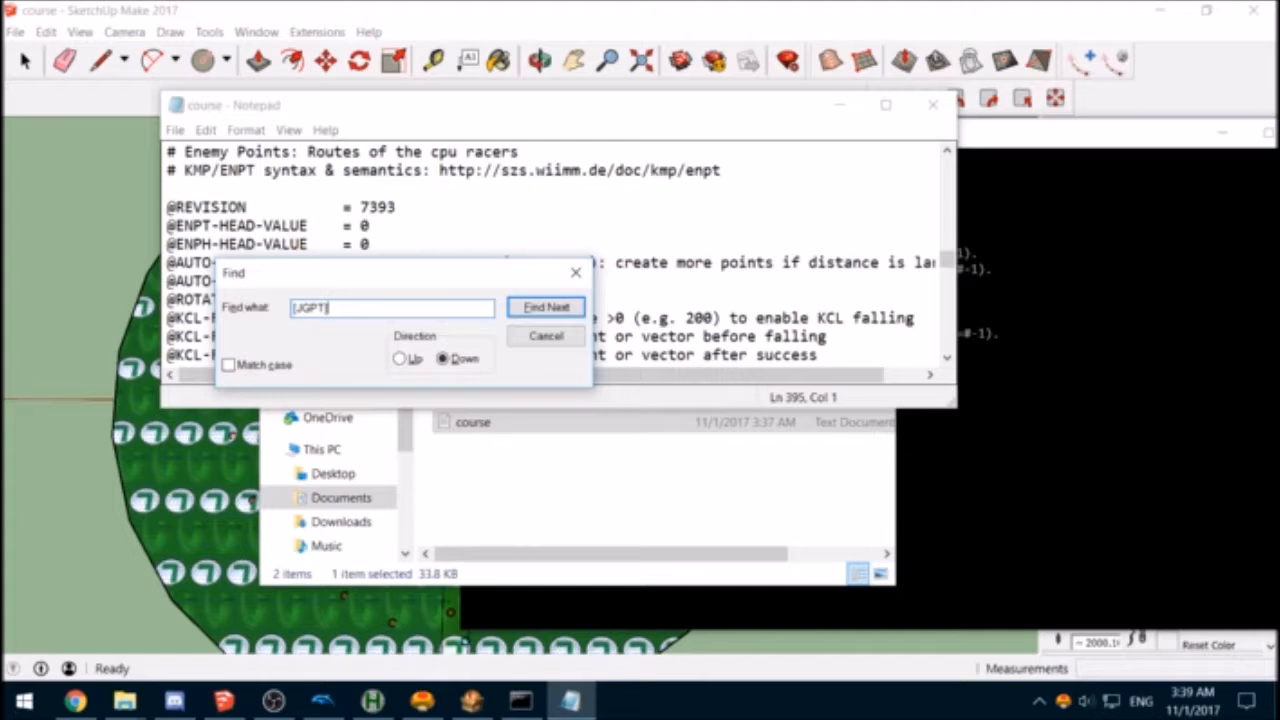
{"action": "type", "text": "[JGPT"}
{"action": "key", "text": "Return"}
{"action": "left_click", "coordinate": [576, 272]}
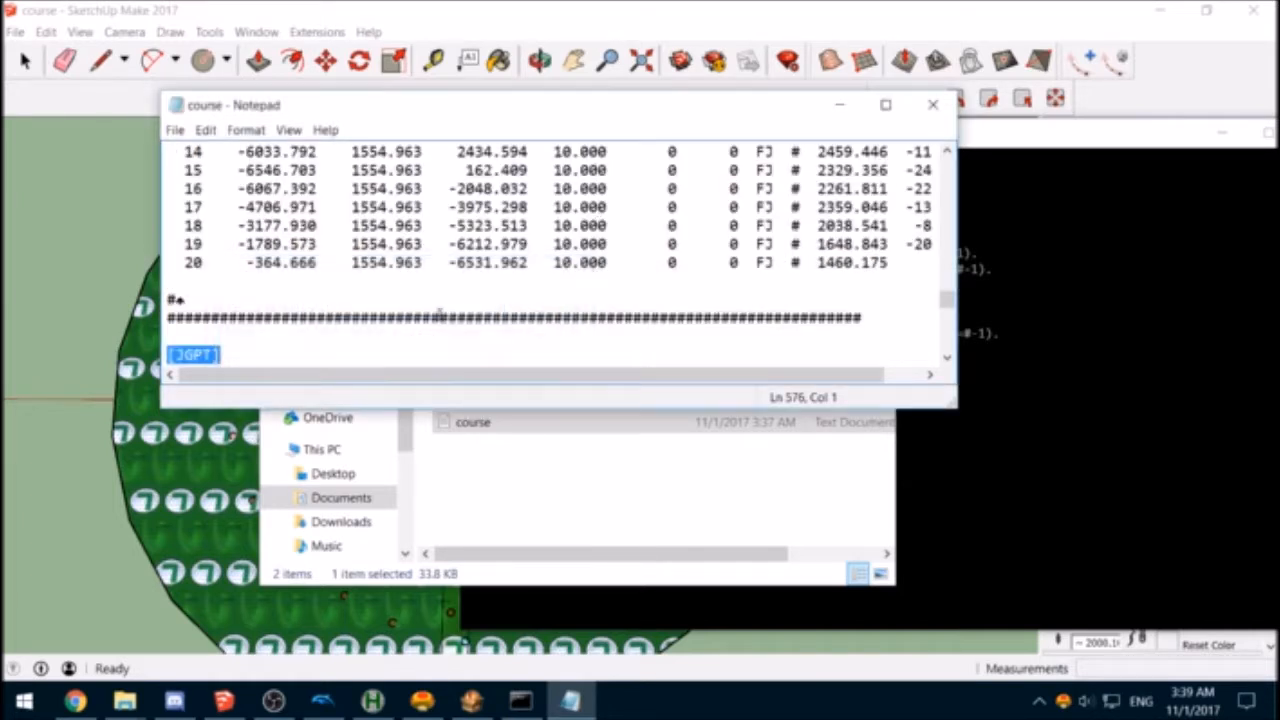
{"action": "scroll", "coordinate": [440, 316], "scroll_direction": "down", "scroll_amount": 2}
{"action": "left_click", "coordinate": [293, 263]}
{"action": "left_click", "coordinate": [399, 265]}
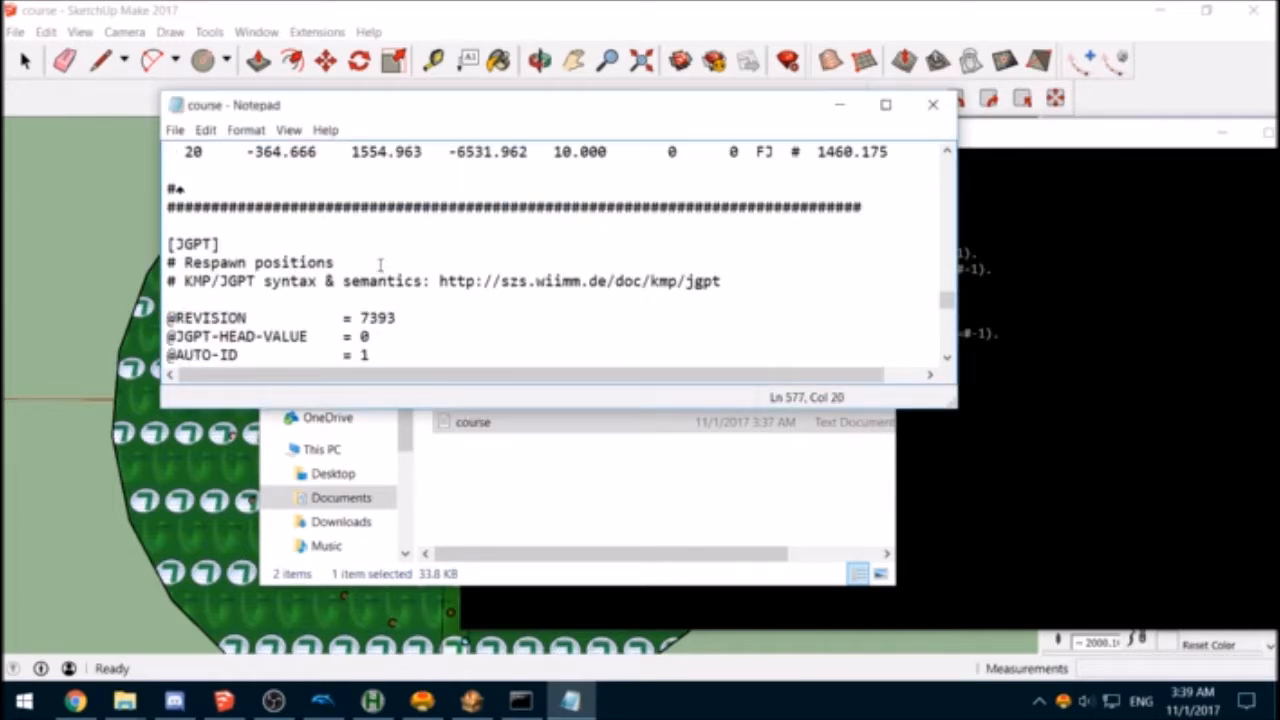
{"action": "scroll", "coordinate": [380, 265], "scroll_direction": "down", "scroll_amount": 1}
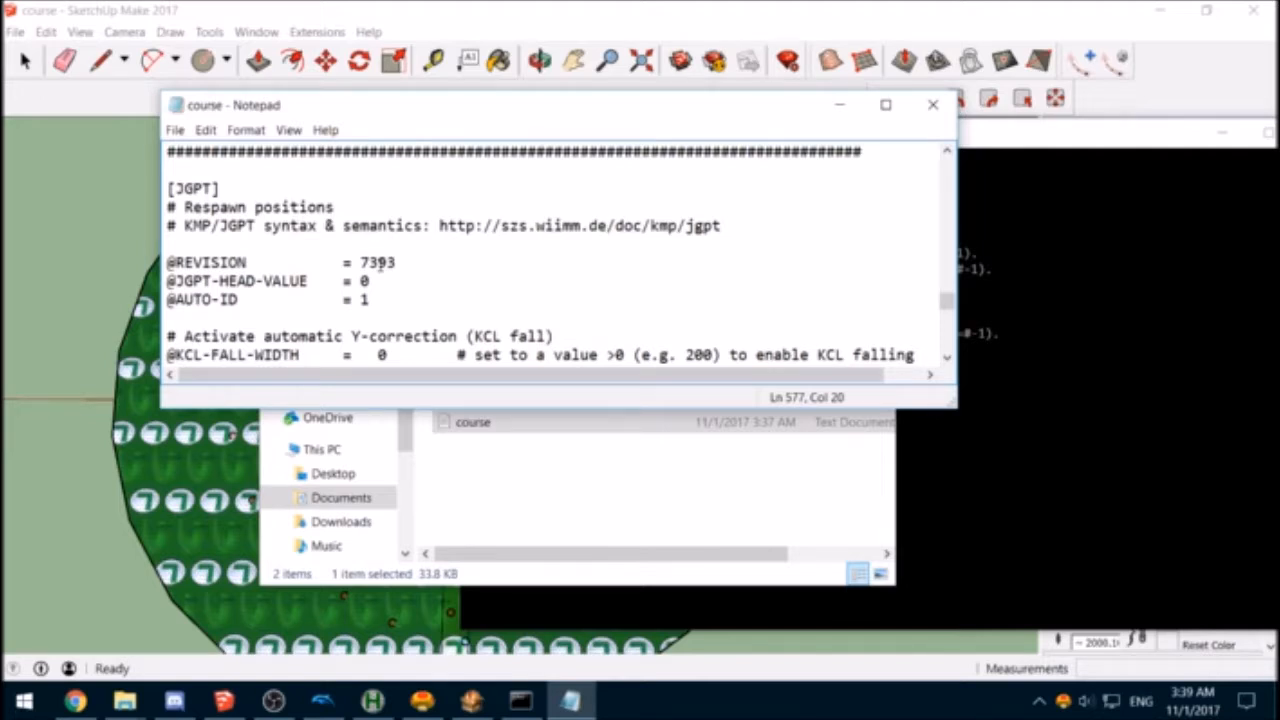
{"action": "scroll", "coordinate": [380, 263], "scroll_direction": "down", "scroll_amount": 1}
{"action": "scroll", "coordinate": [380, 264], "scroll_direction": "down", "scroll_amount": 1}
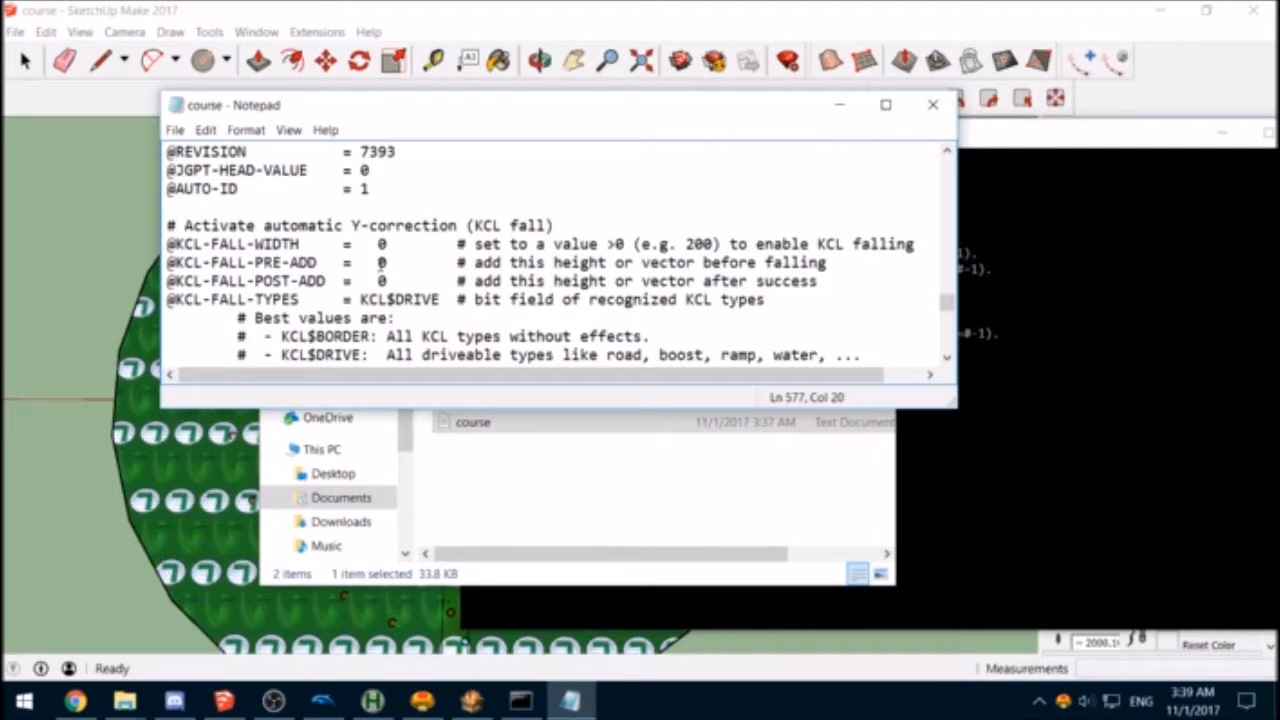
{"action": "scroll", "coordinate": [380, 263], "scroll_direction": "down", "scroll_amount": 4}
{"action": "scroll", "coordinate": [377, 265], "scroll_direction": "down", "scroll_amount": 2}
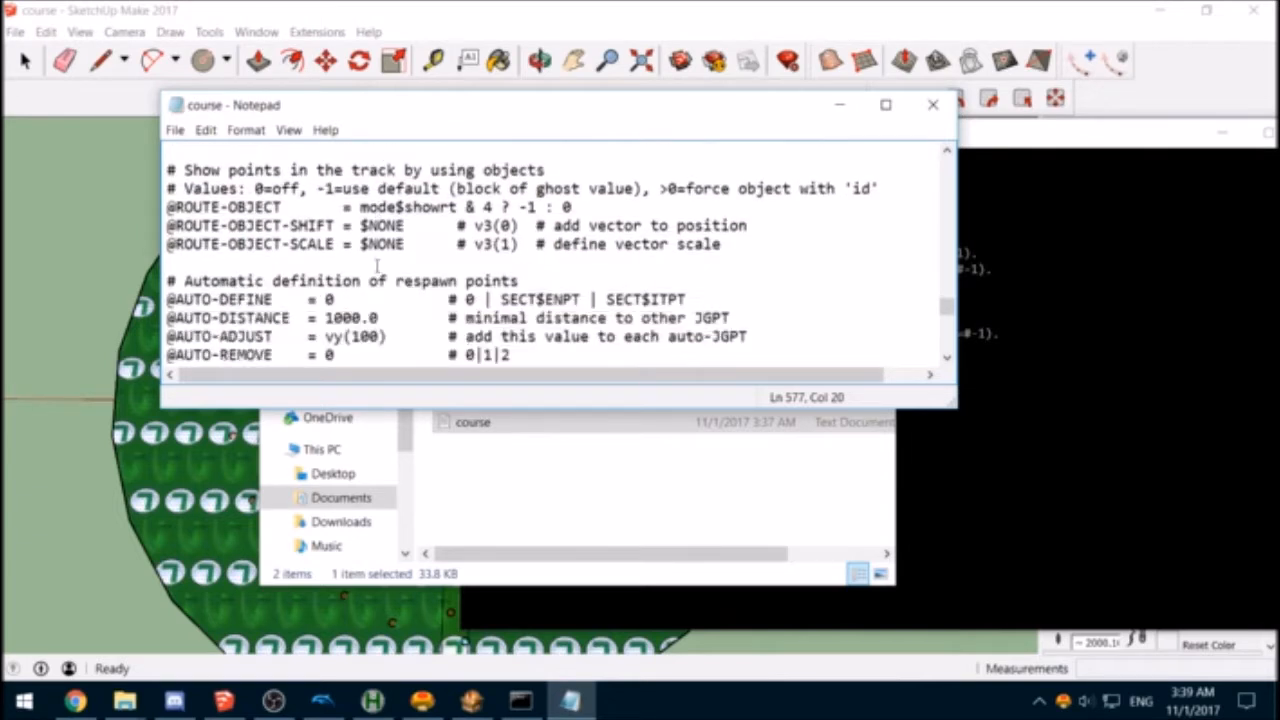
{"action": "scroll", "coordinate": [377, 265], "scroll_direction": "down", "scroll_amount": 2}
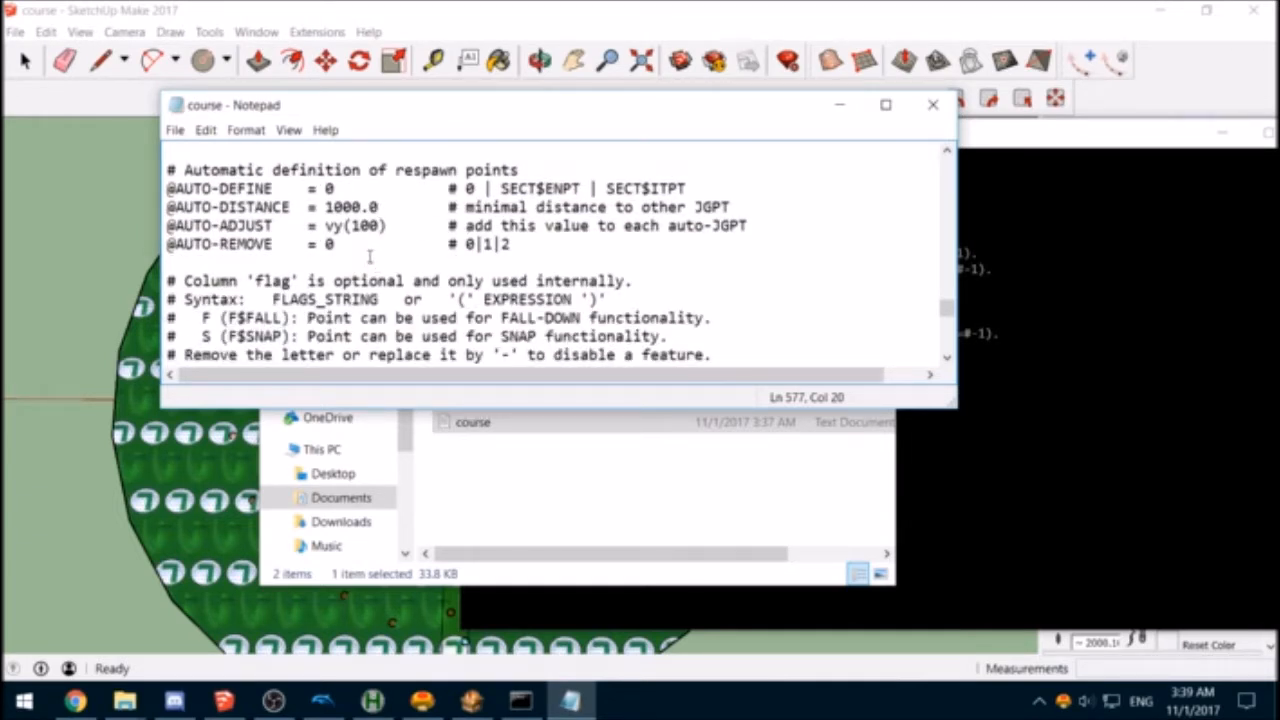
{"action": "left_click_drag", "start_coordinate": [341, 189], "coordinate": [330, 189]}
{"action": "left_click_drag", "start_coordinate": [582, 189], "coordinate": [500, 189]}
{"action": "key", "text": "ctrl+c"}
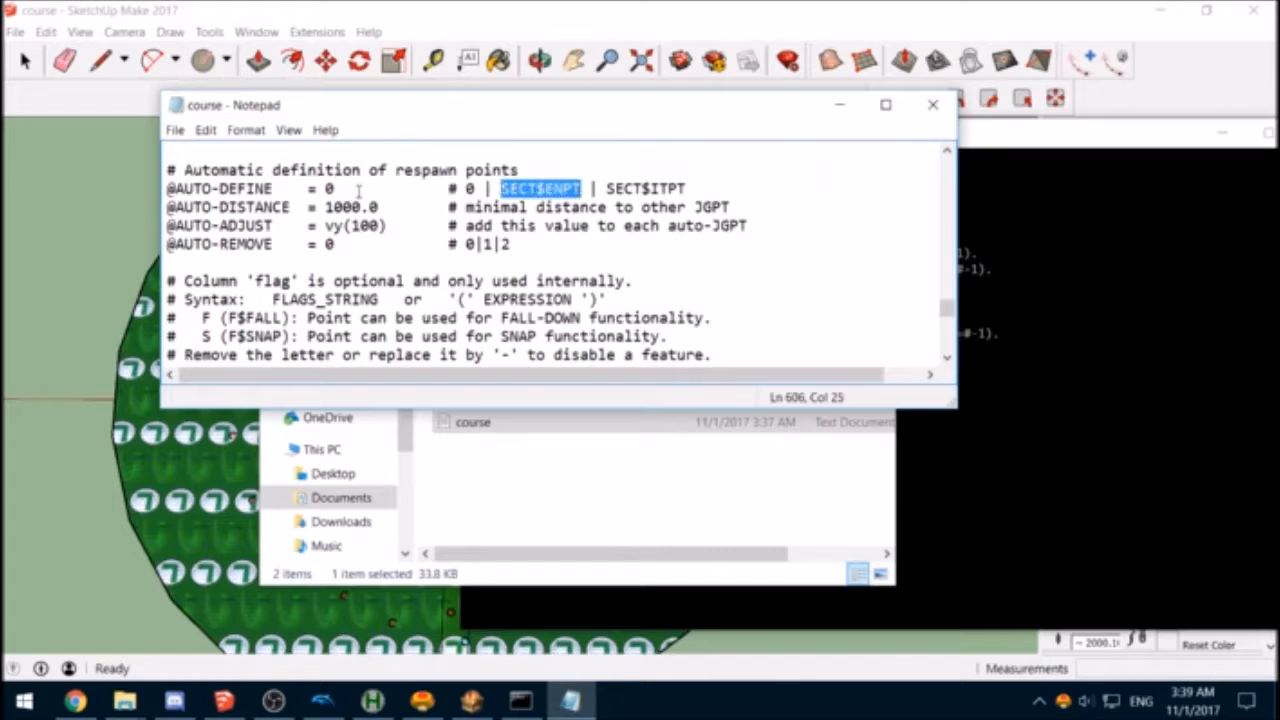
{"action": "left_click_drag", "start_coordinate": [341, 189], "coordinate": [325, 189]}
{"action": "key", "text": "ctrl+v"}
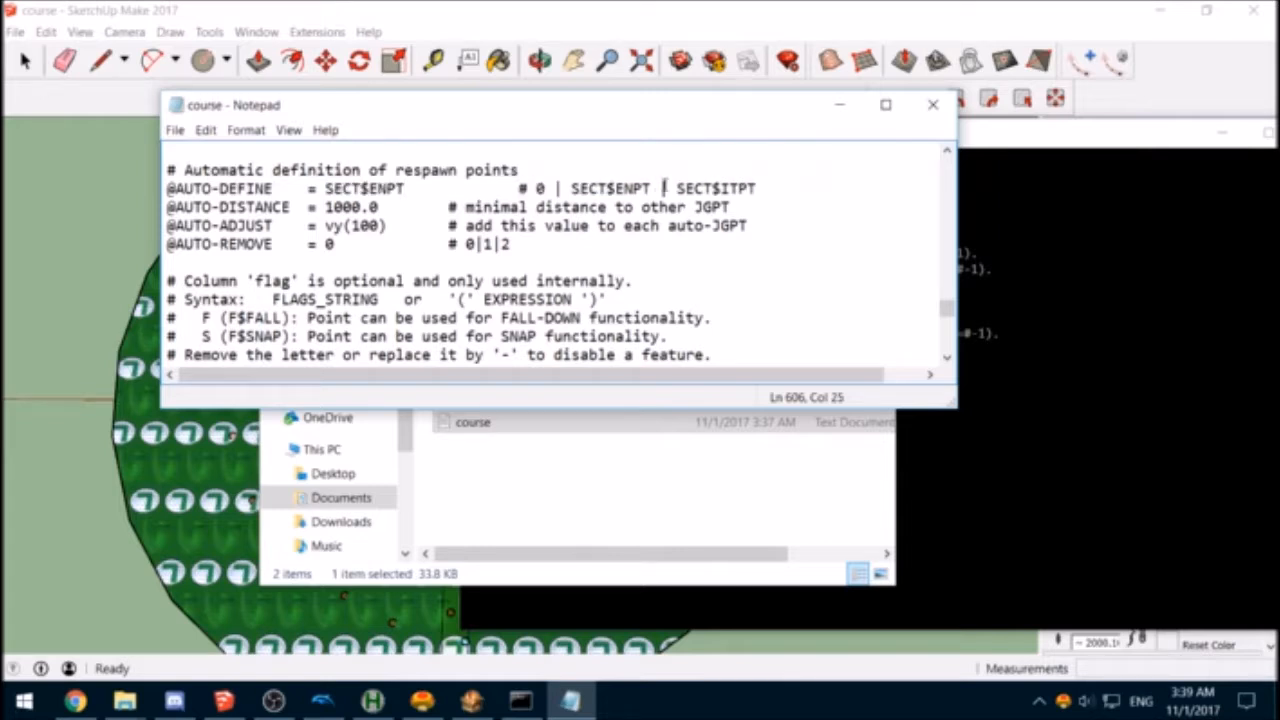
{"action": "left_click_drag", "start_coordinate": [651, 189], "coordinate": [543, 182]}
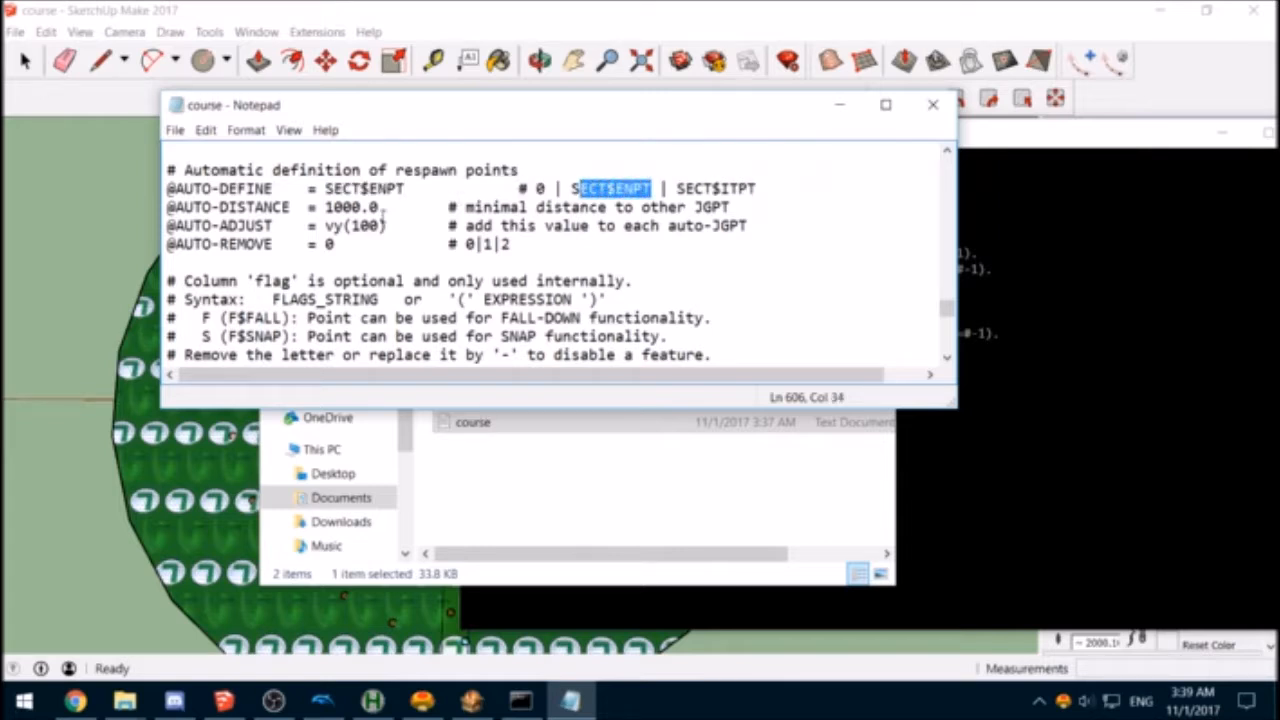
{"action": "left_click", "coordinate": [379, 207]}
{"action": "key", "text": "alt+Tab"}
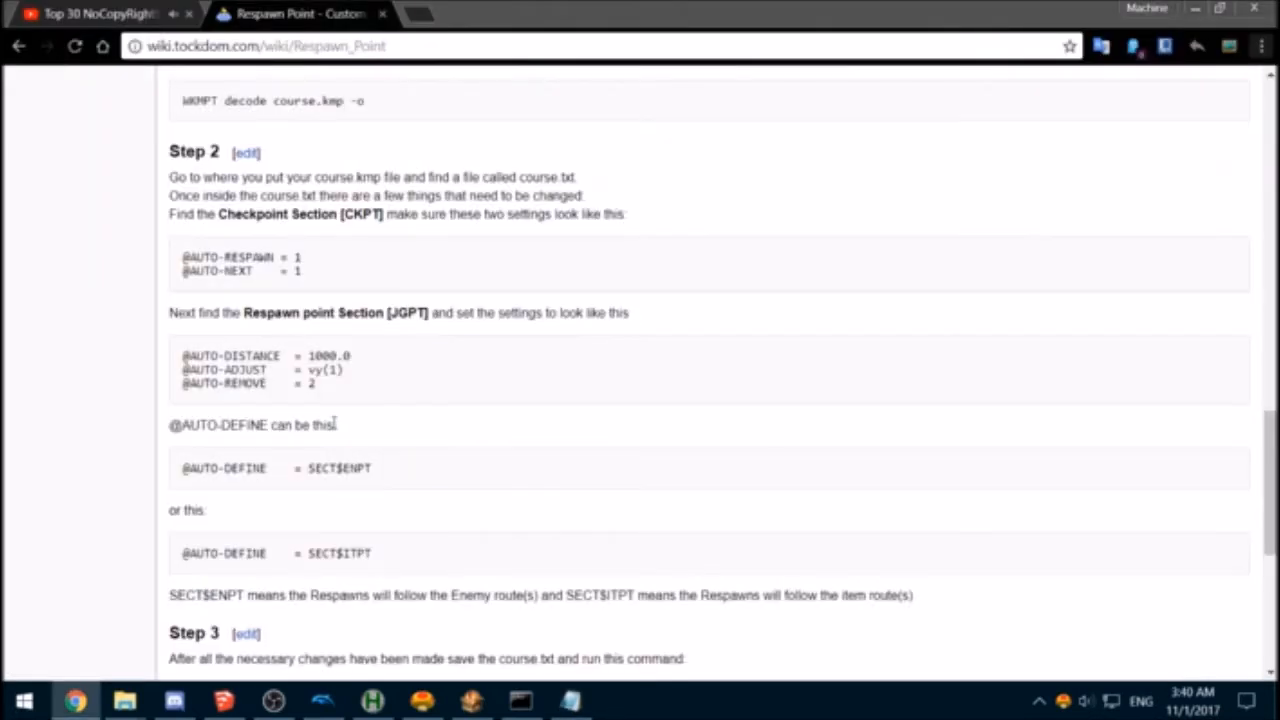
{"action": "key", "text": "alt+Tab"}
{"action": "key", "text": "alt+Tab"}
{"action": "key", "text": "alt+Tab"}
{"action": "key", "text": "alt+Tab"}
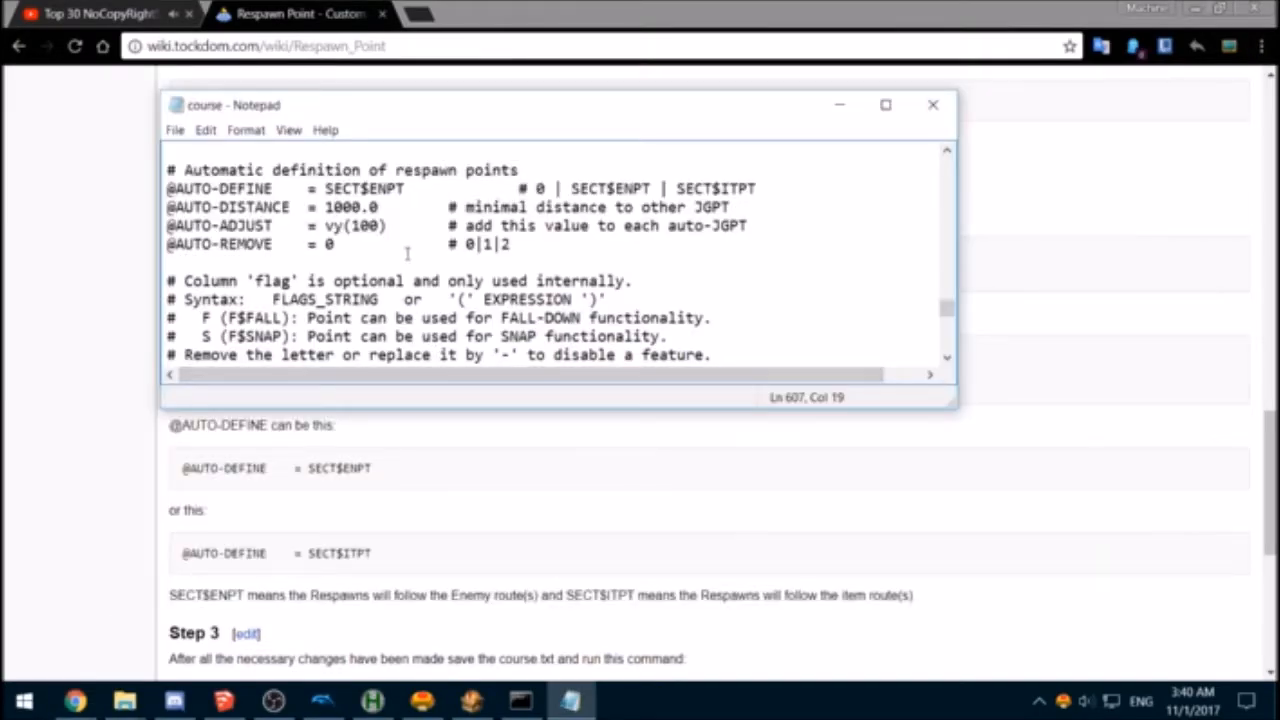
{"action": "left_click", "coordinate": [336, 246]}
{"action": "double_click", "coordinate": [330, 246]}
{"action": "type", "text": "2"}
{"action": "left_click", "coordinate": [369, 257]}
{"action": "scroll", "coordinate": [369, 257], "scroll_direction": "down", "scroll_amount": 4}
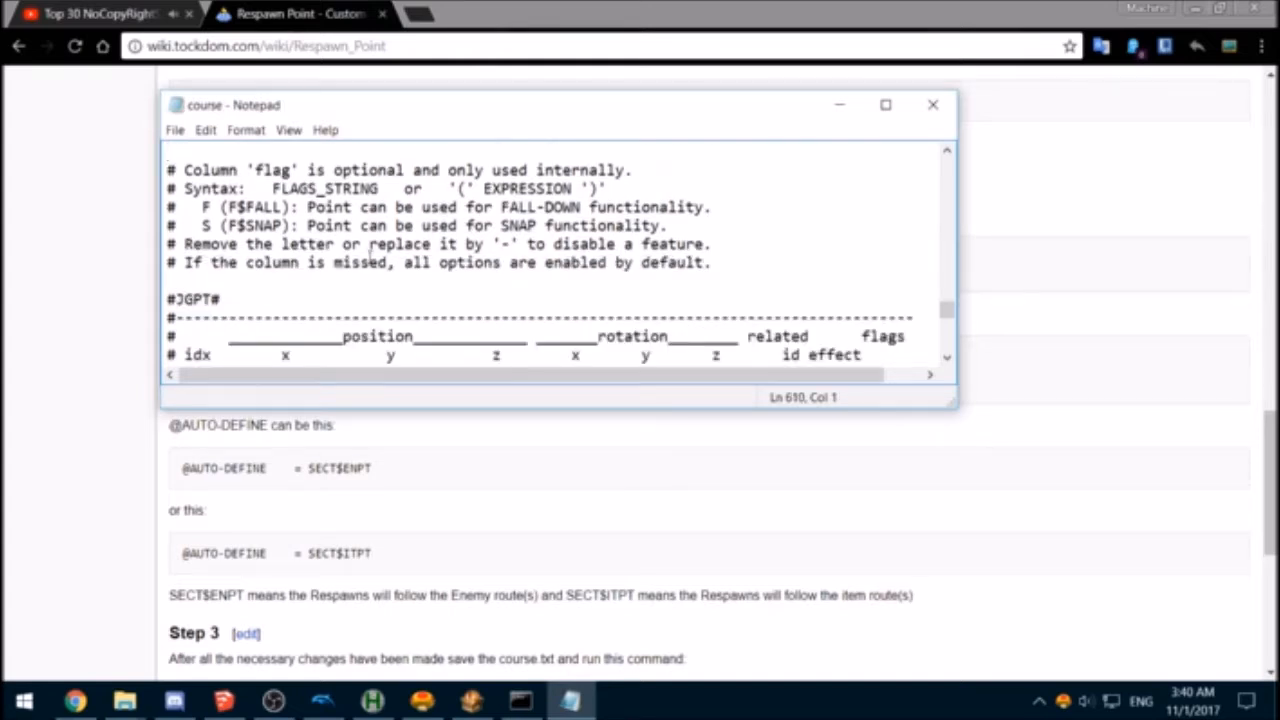
{"action": "scroll", "coordinate": [369, 257], "scroll_direction": "up", "scroll_amount": 4}
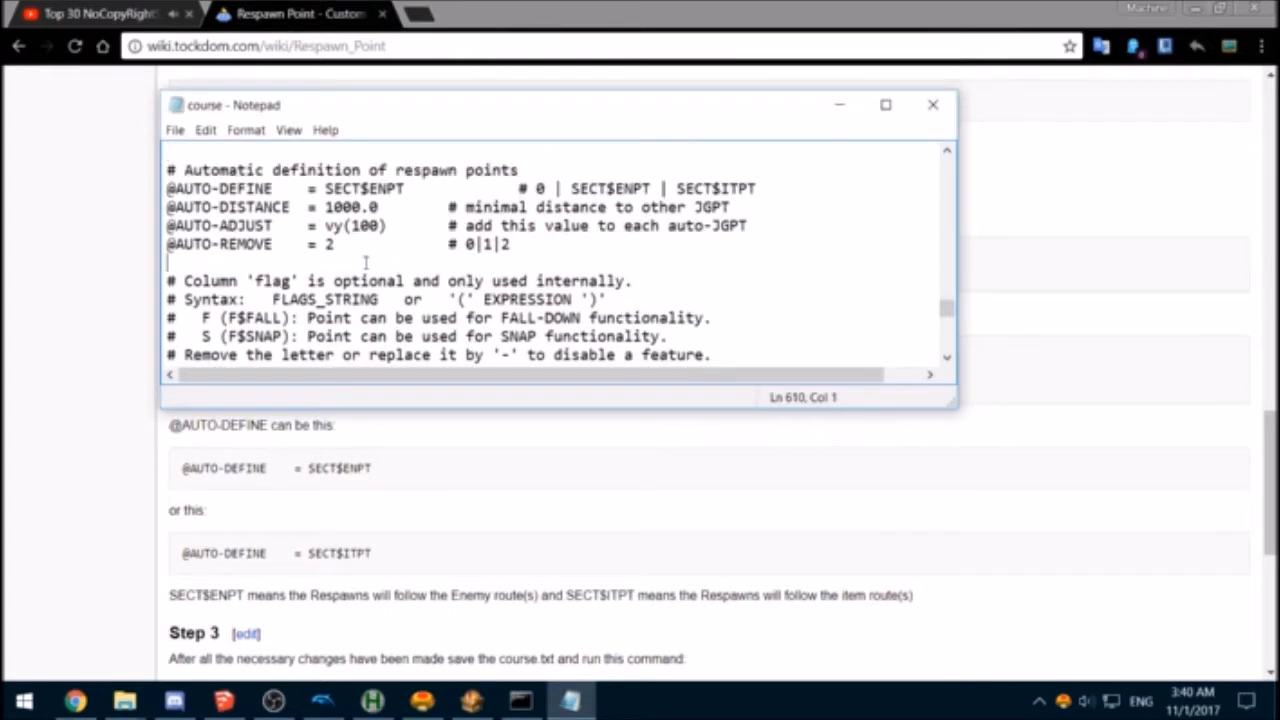
Step: Compare the [JGPT] settings with the wiki page, and save and close the course text file
{"action": "key", "text": "alt+Tab"}
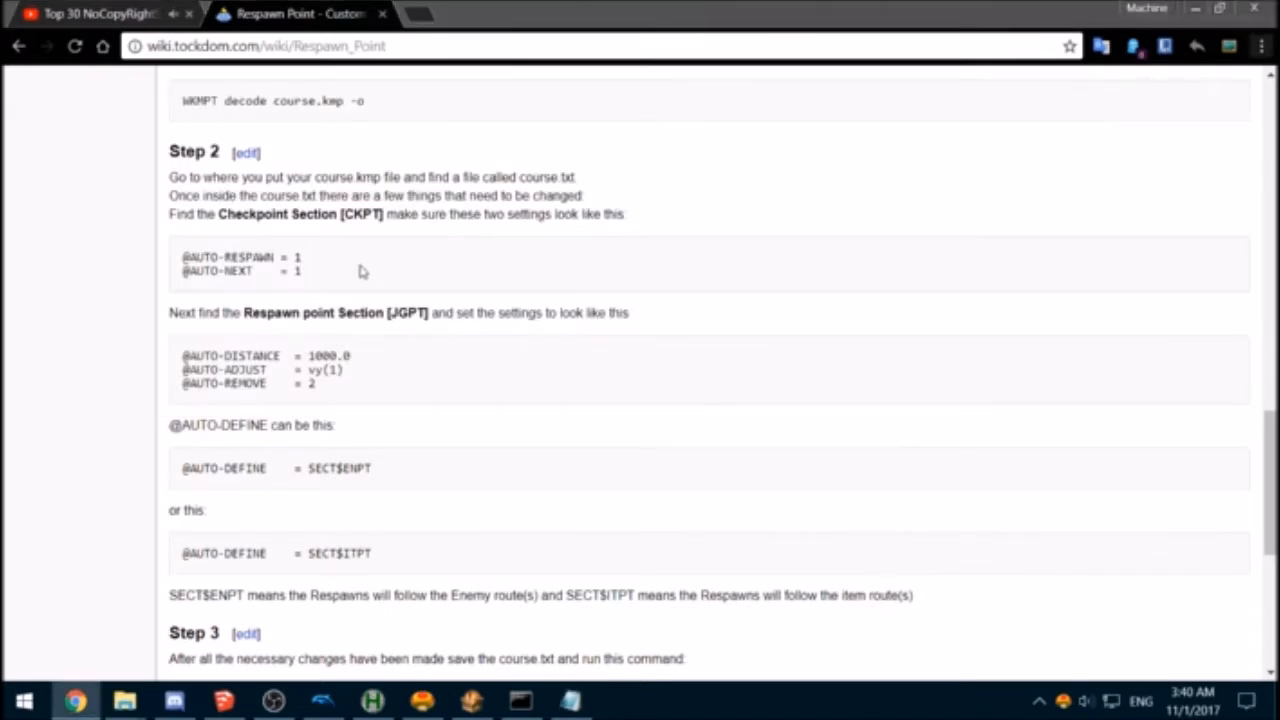
{"action": "key", "text": "alt+Tab"}
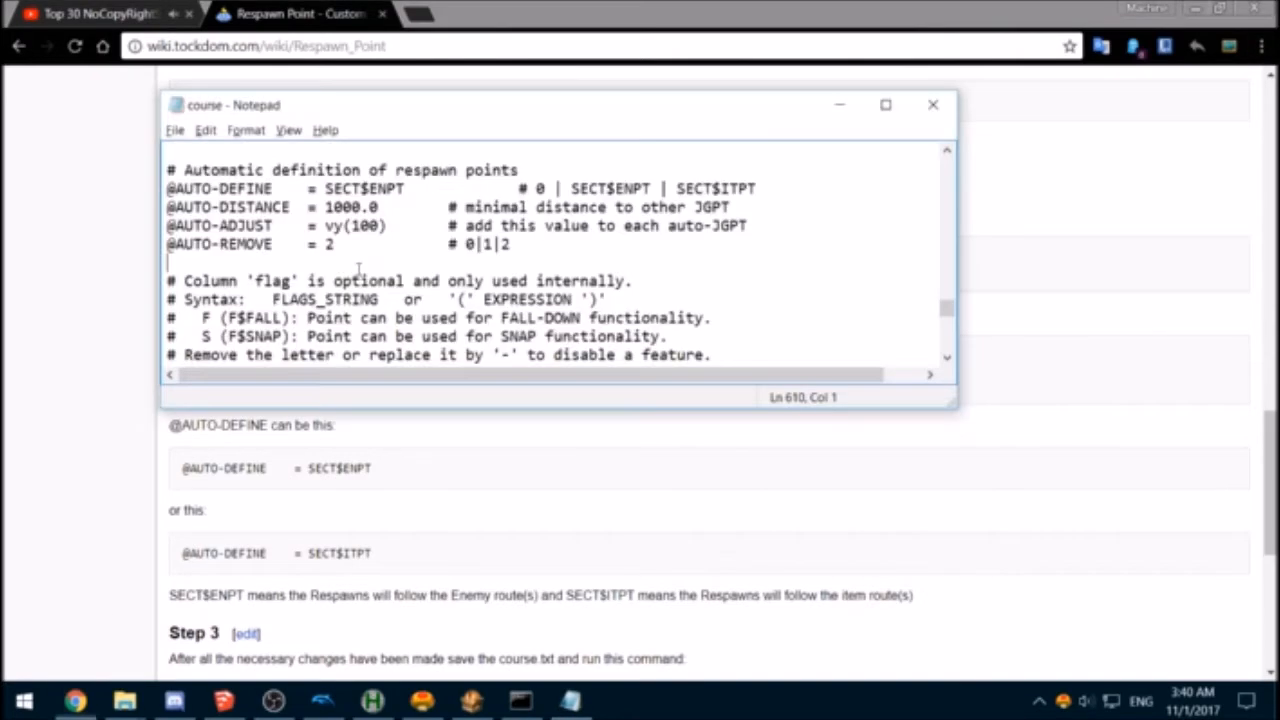
{"action": "left_click", "coordinate": [360, 275]}
{"action": "left_click", "coordinate": [175, 131]}
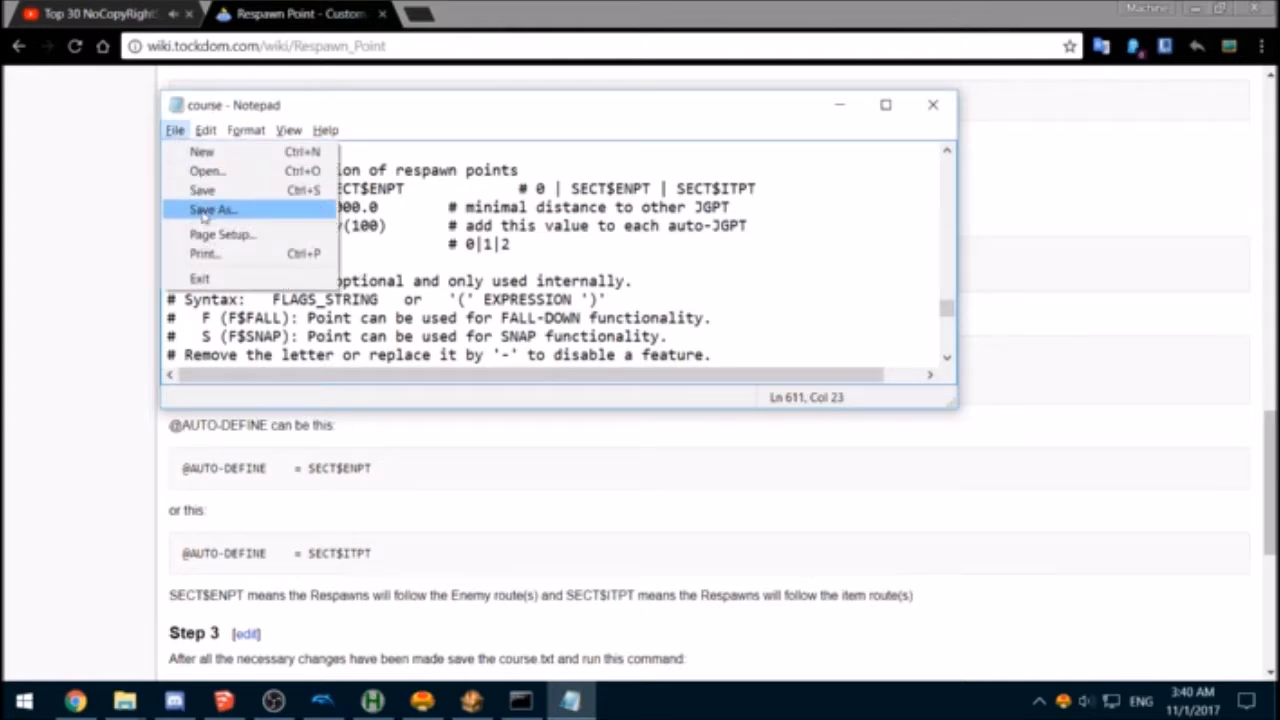
{"action": "left_click", "coordinate": [214, 188]}
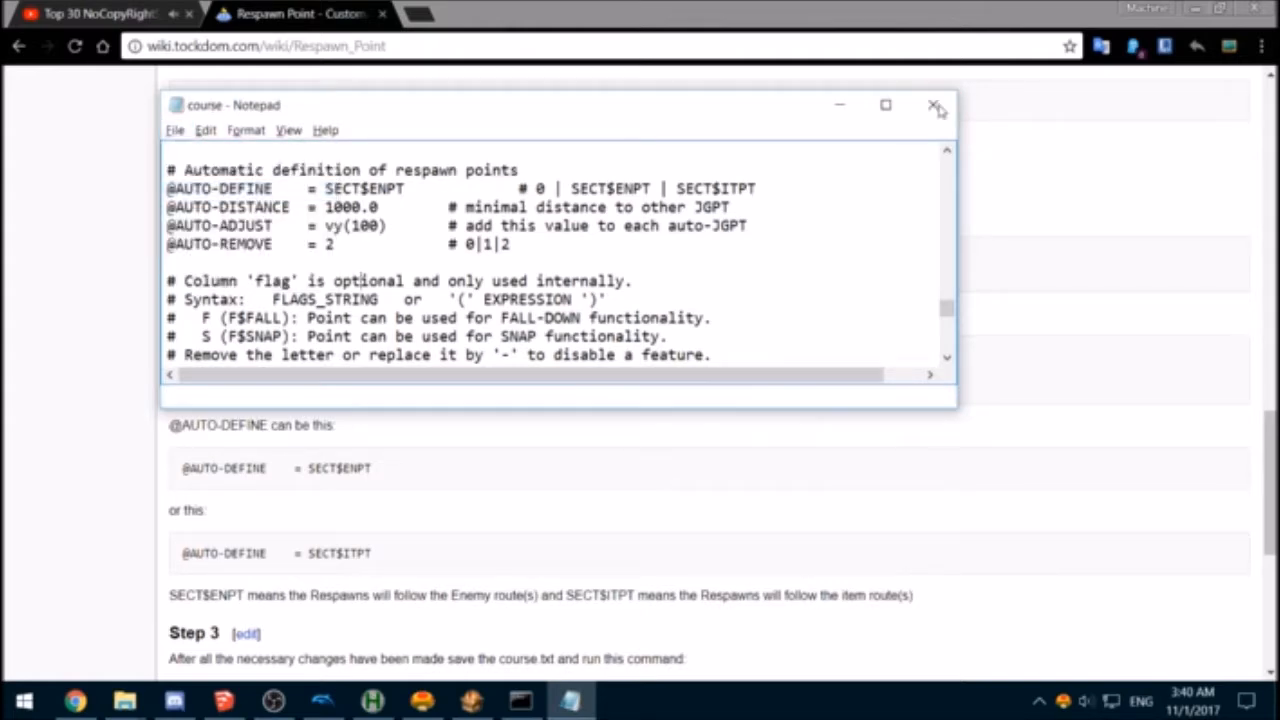
{"action": "left_click", "coordinate": [940, 108]}
Step: Switch to the command prompt and encode the text file back to KMP with "wkmpt encode course.txt -o"
{"action": "key", "text": "alt+Tab"}
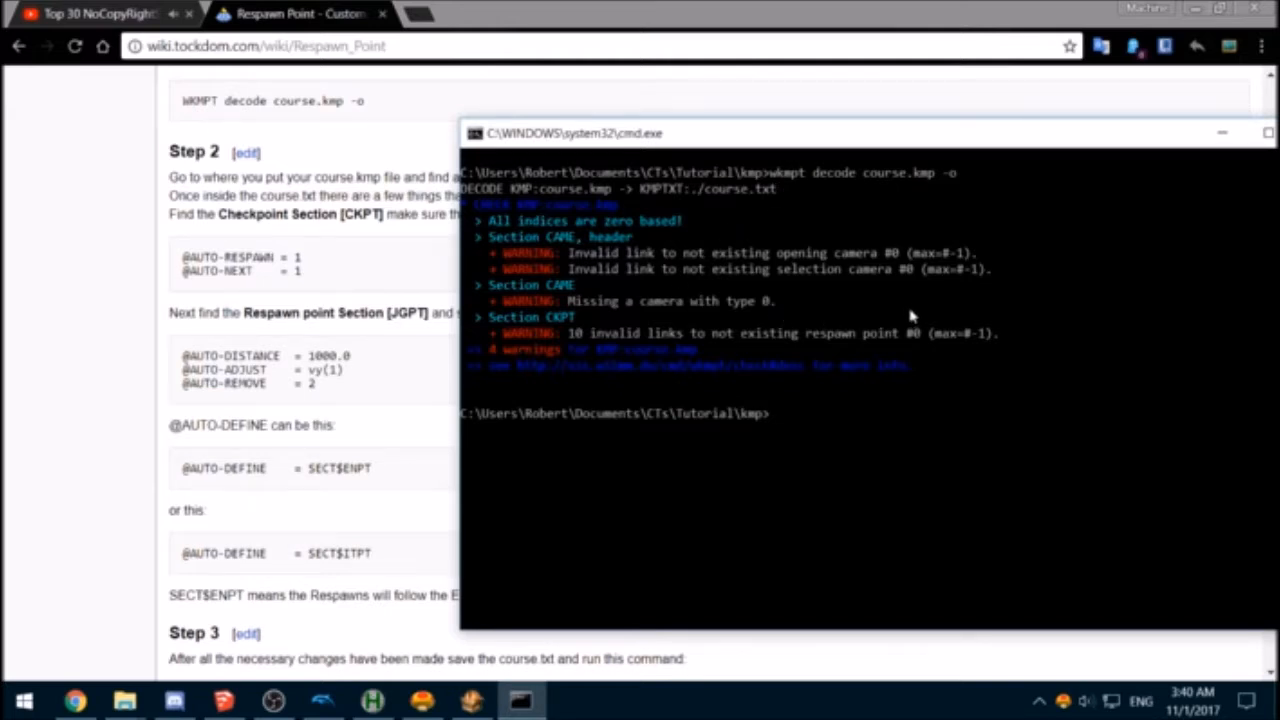
{"action": "type", "text": "wkmpt encode course"}
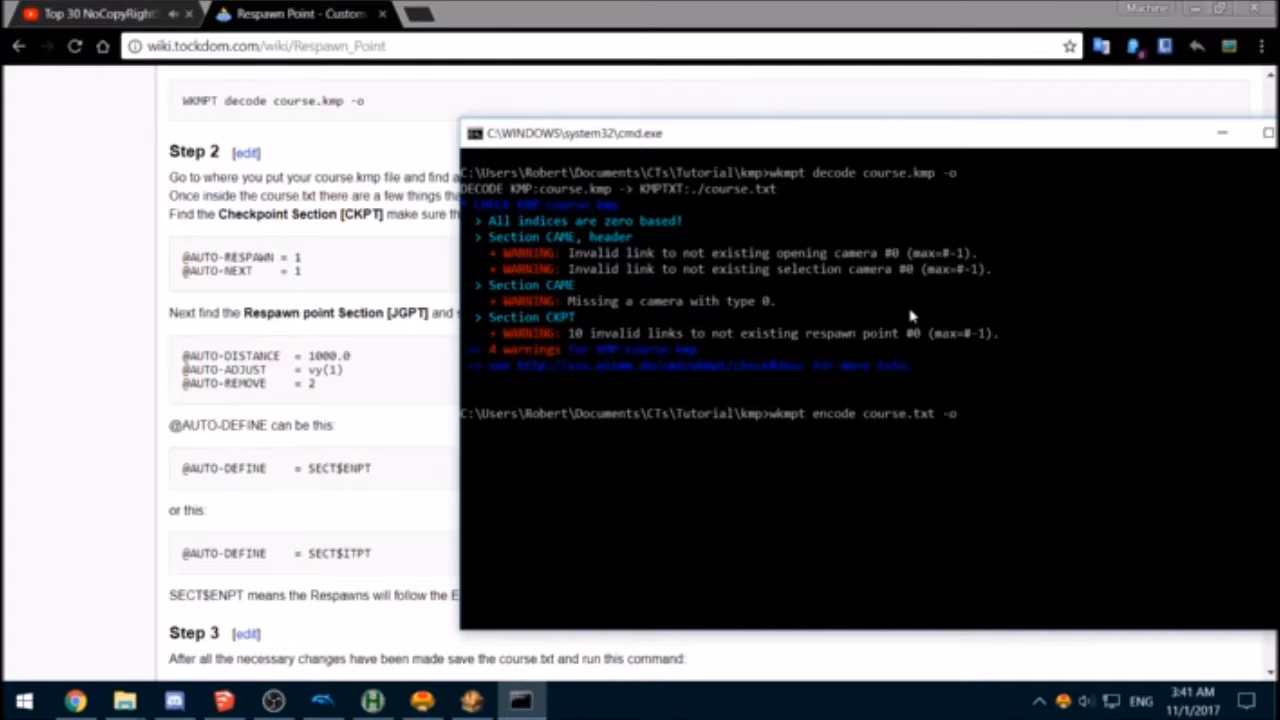
{"action": "type", "text": ".txt -o"}
{"action": "key", "text": "Return"}
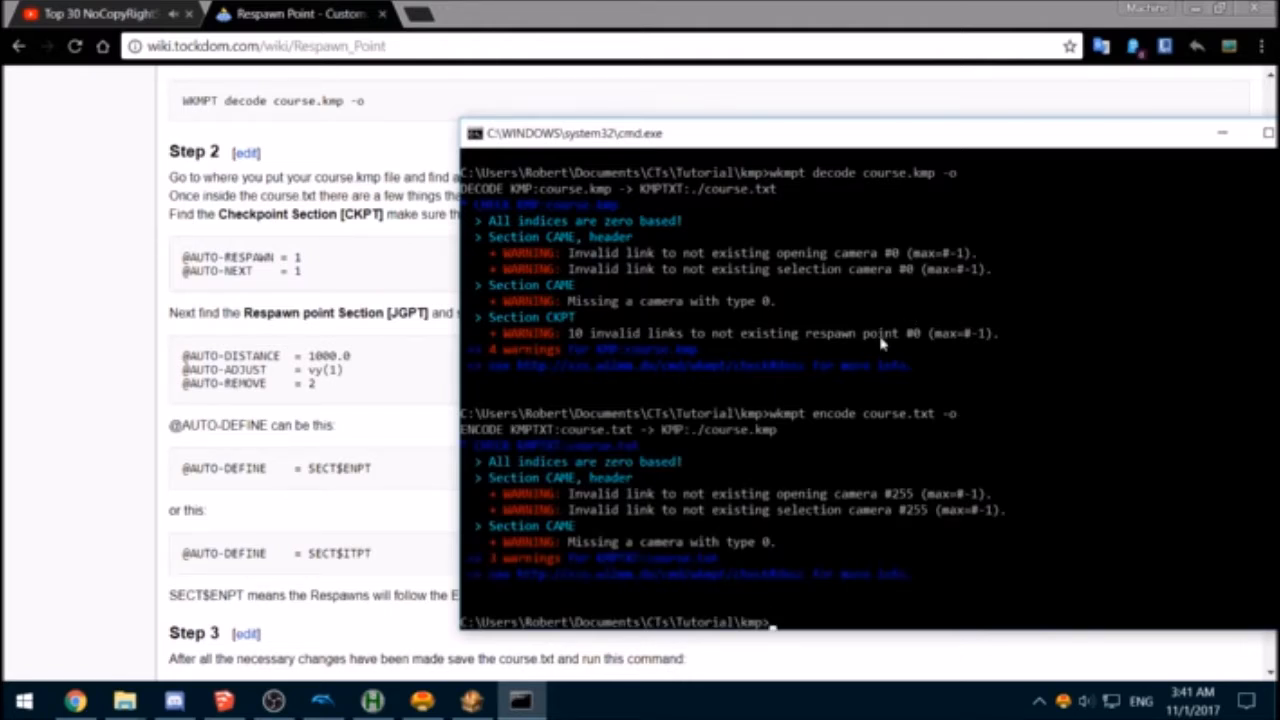
{"action": "left_click", "coordinate": [780, 383]}
{"action": "left_click", "coordinate": [809, 398]}
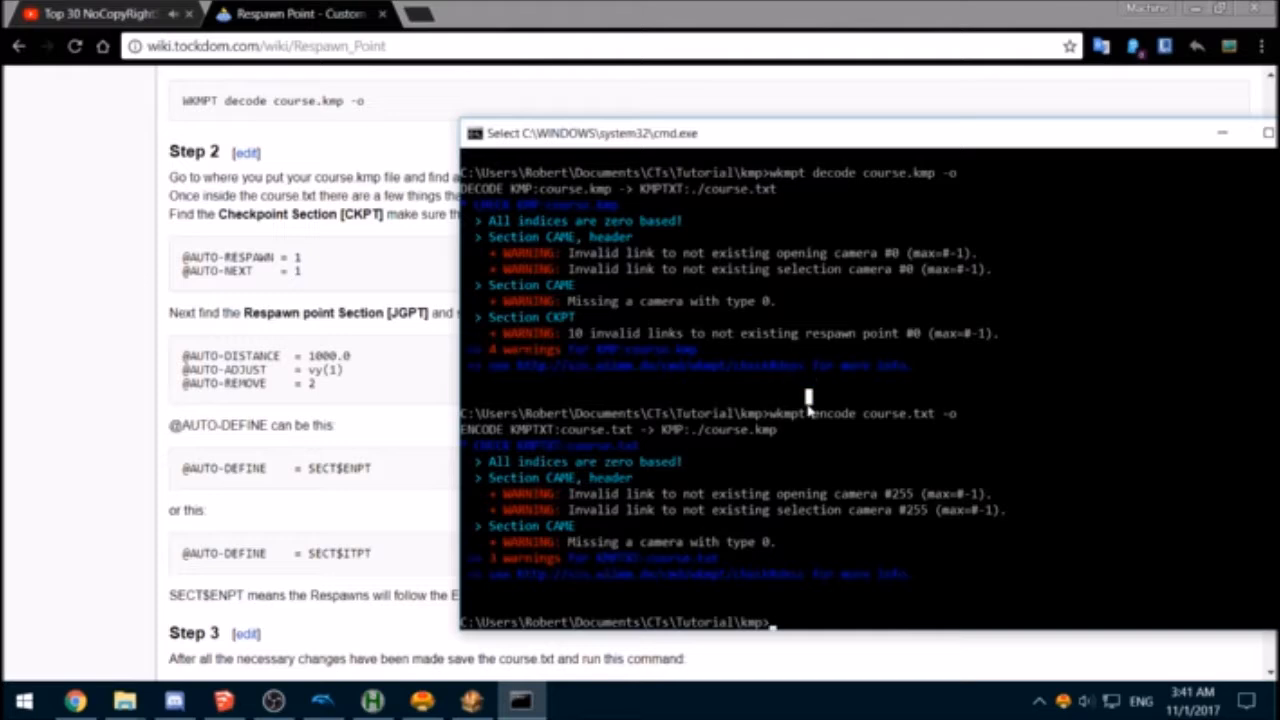
Step: Switch to the kmp folder and open the re-encoded course.kmp in KMP Cloud
{"action": "key", "text": "alt+Tab"}
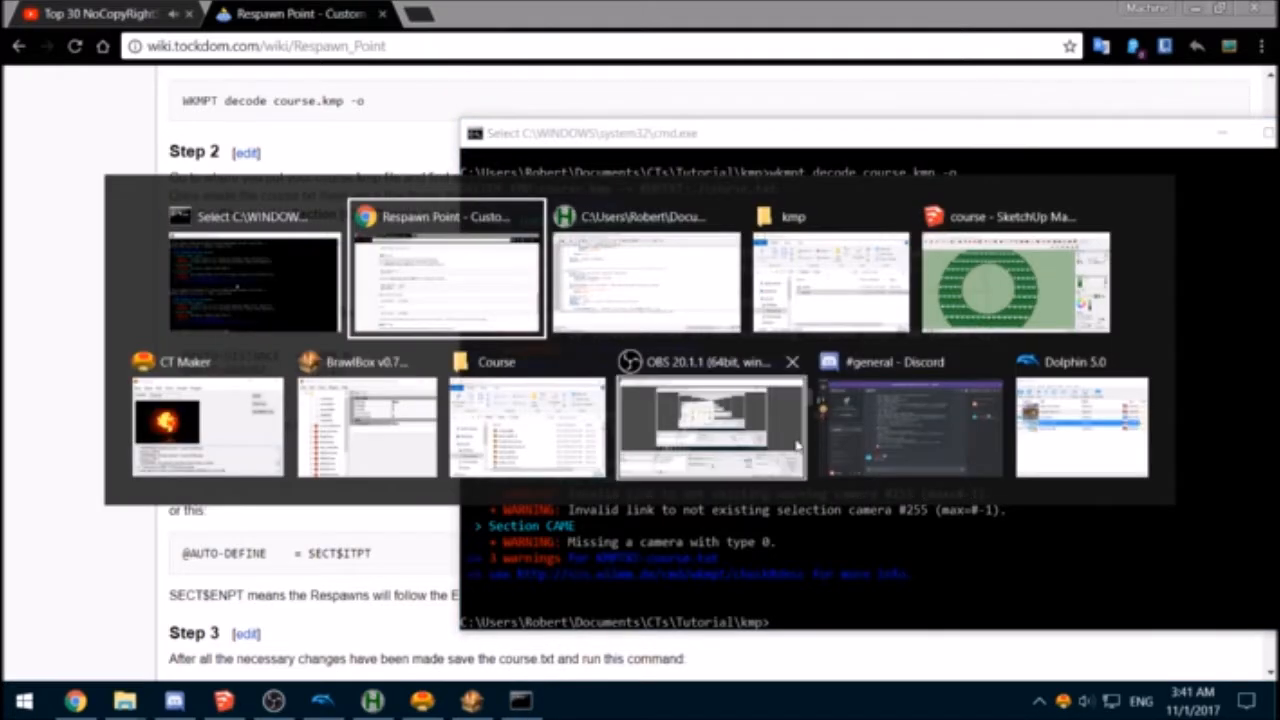
{"action": "key", "text": "alt+Tab"}
{"action": "key", "text": "alt+Tab"}
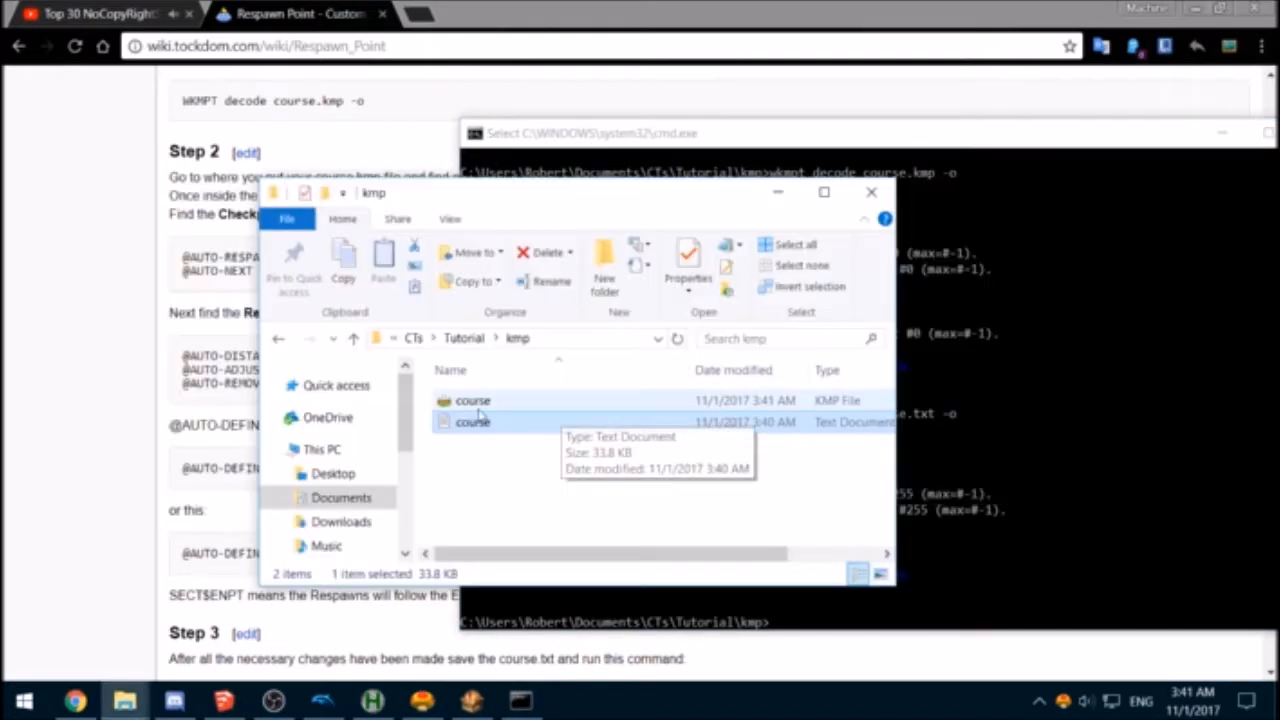
{"action": "left_click", "coordinate": [472, 402]}
{"action": "double_click", "coordinate": [472, 405]}
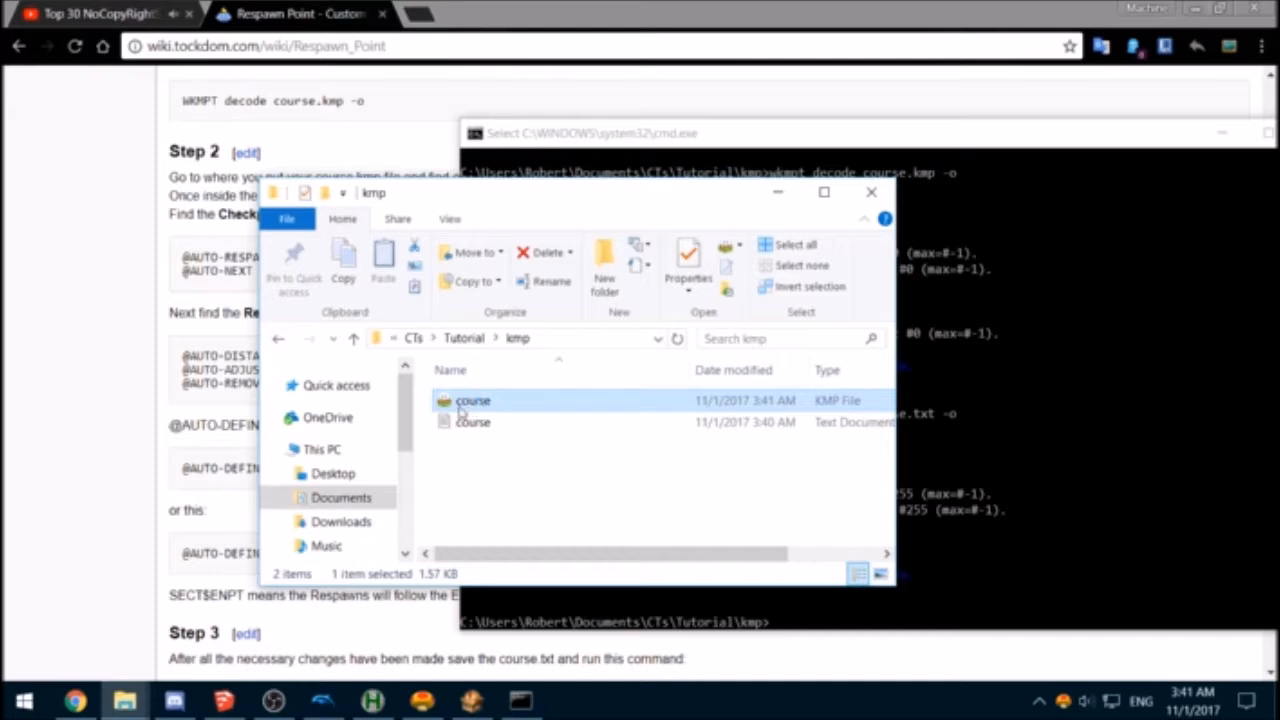
Step: Expand course.kmp and examine its start positions and respawns, including the plotted view of the respawn points
{"action": "left_click", "coordinate": [49, 92]}
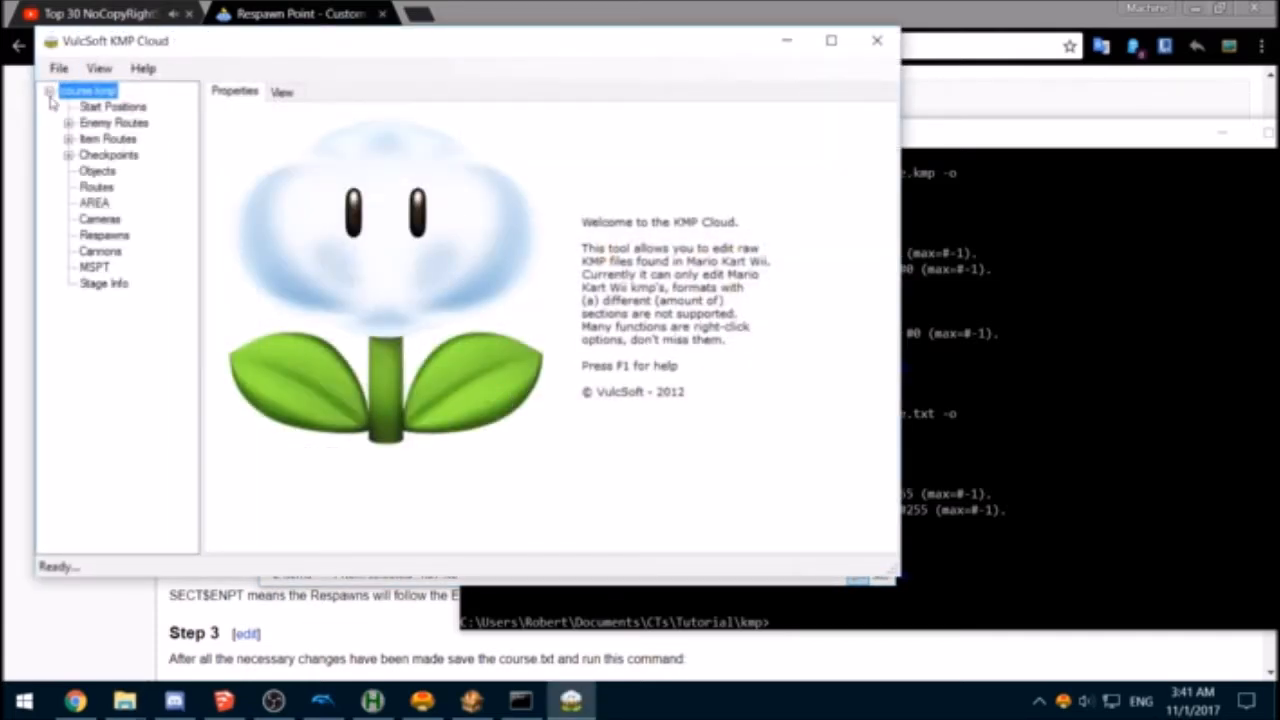
{"action": "left_click", "coordinate": [88, 106]}
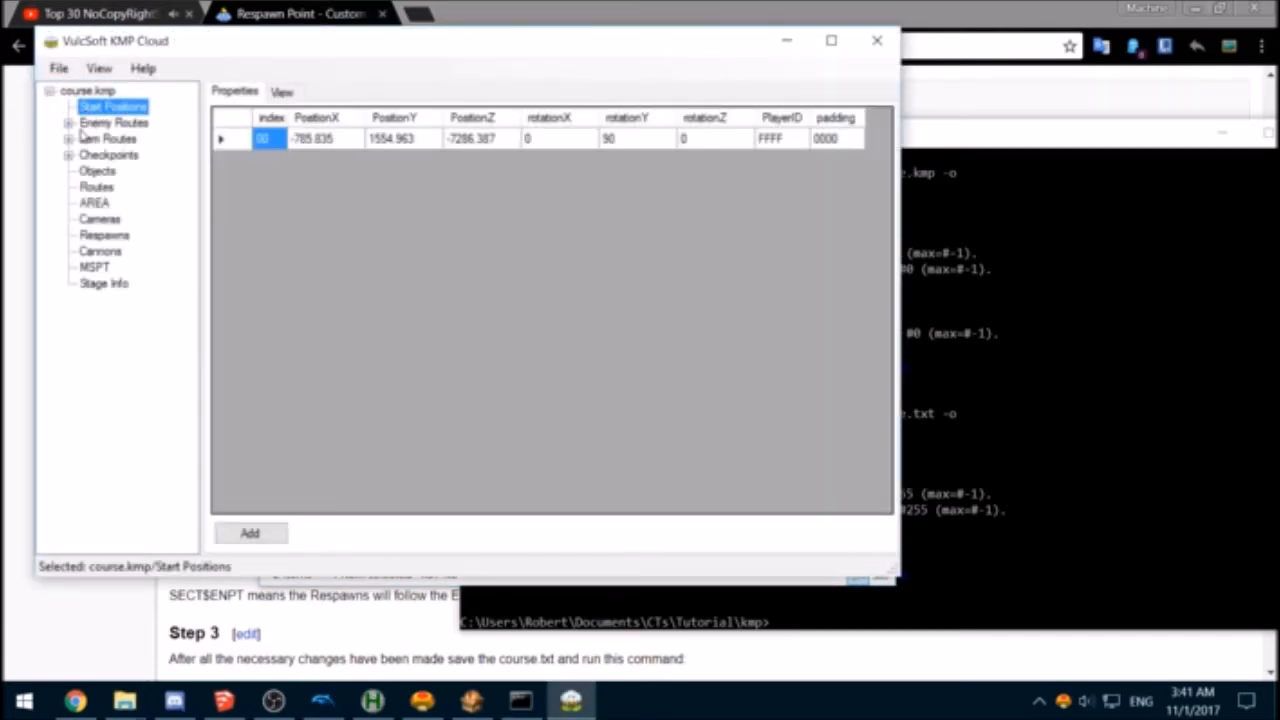
{"action": "left_click", "coordinate": [106, 238]}
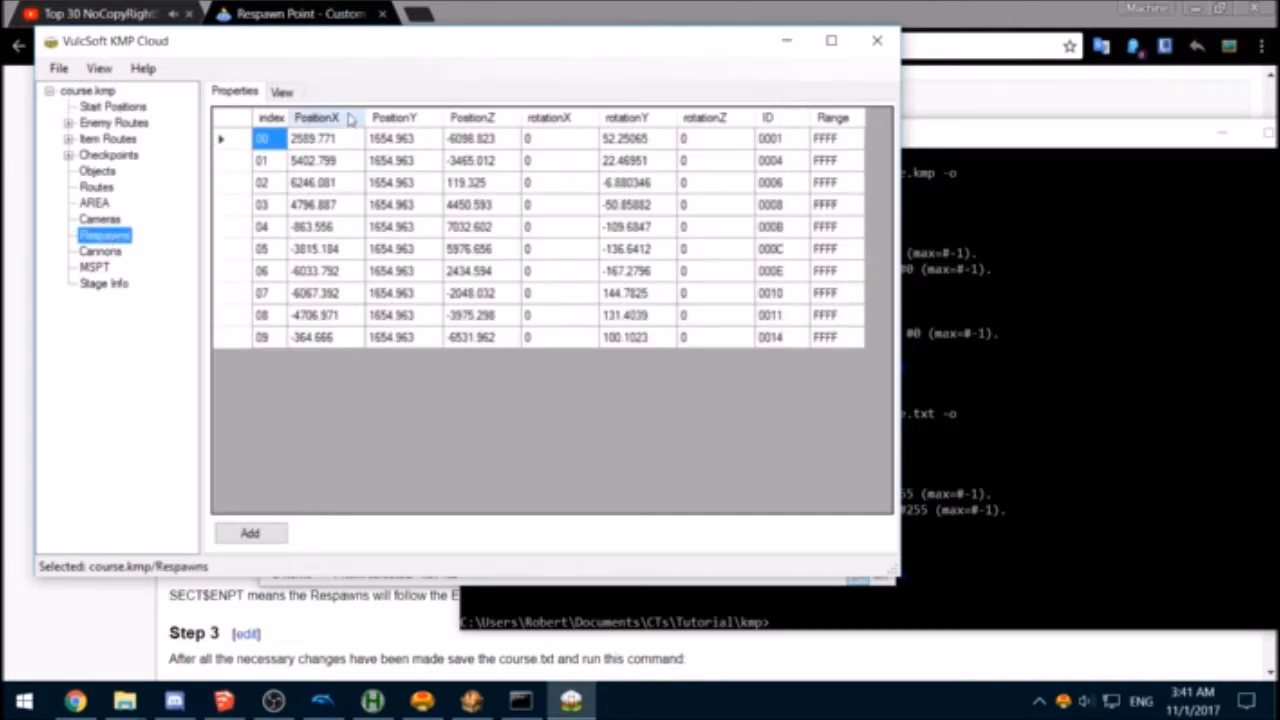
{"action": "left_click", "coordinate": [283, 91]}
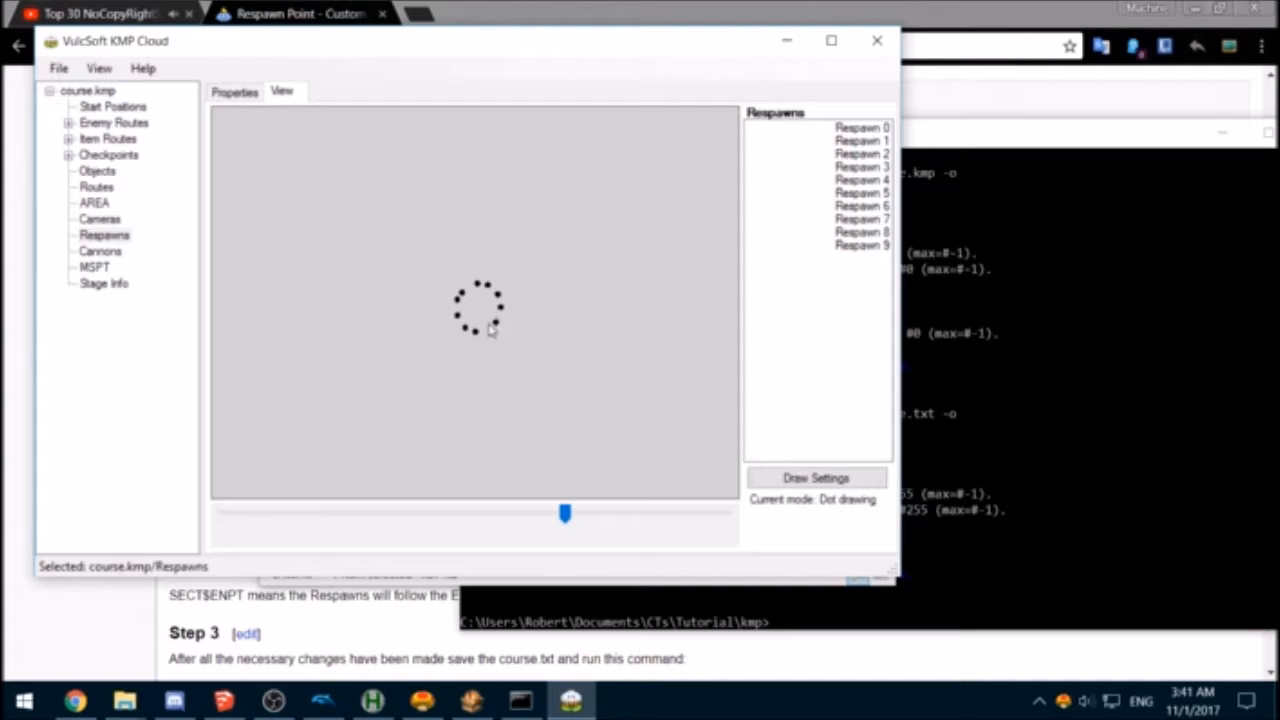
Step: Save course.kmp and close KMP Cloud
{"action": "left_click", "coordinate": [60, 70]}
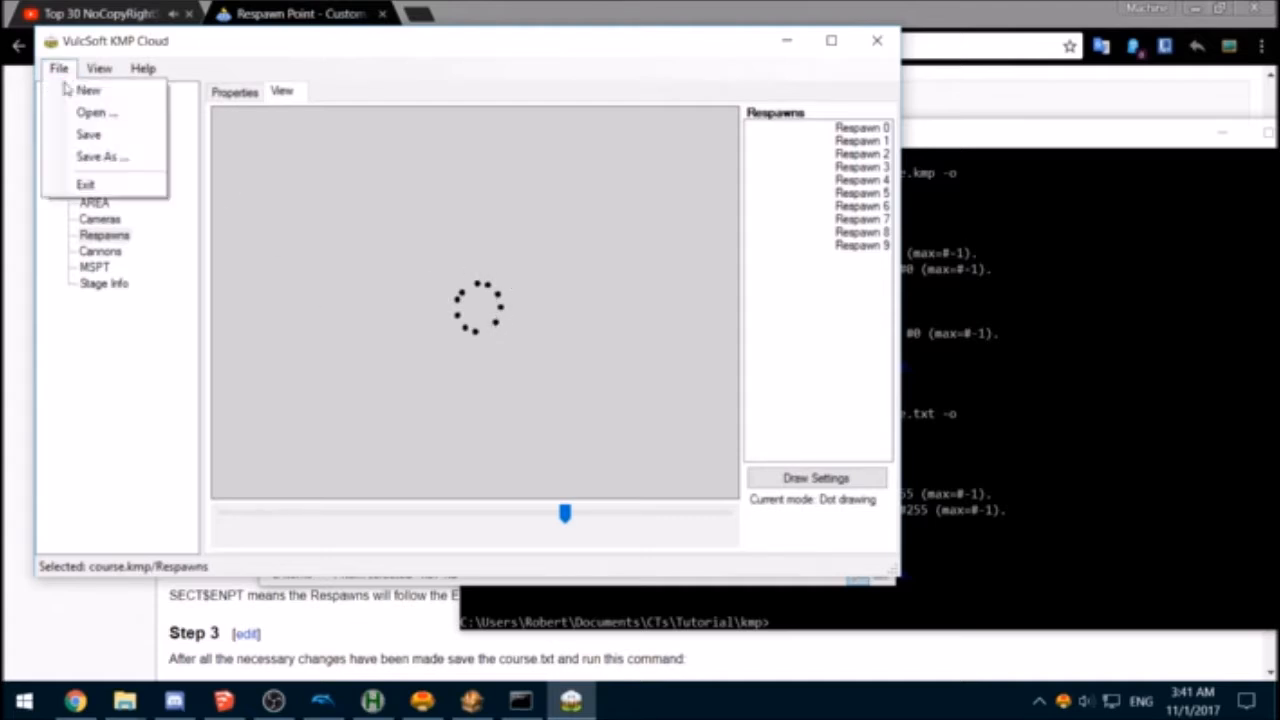
{"action": "left_click", "coordinate": [80, 136]}
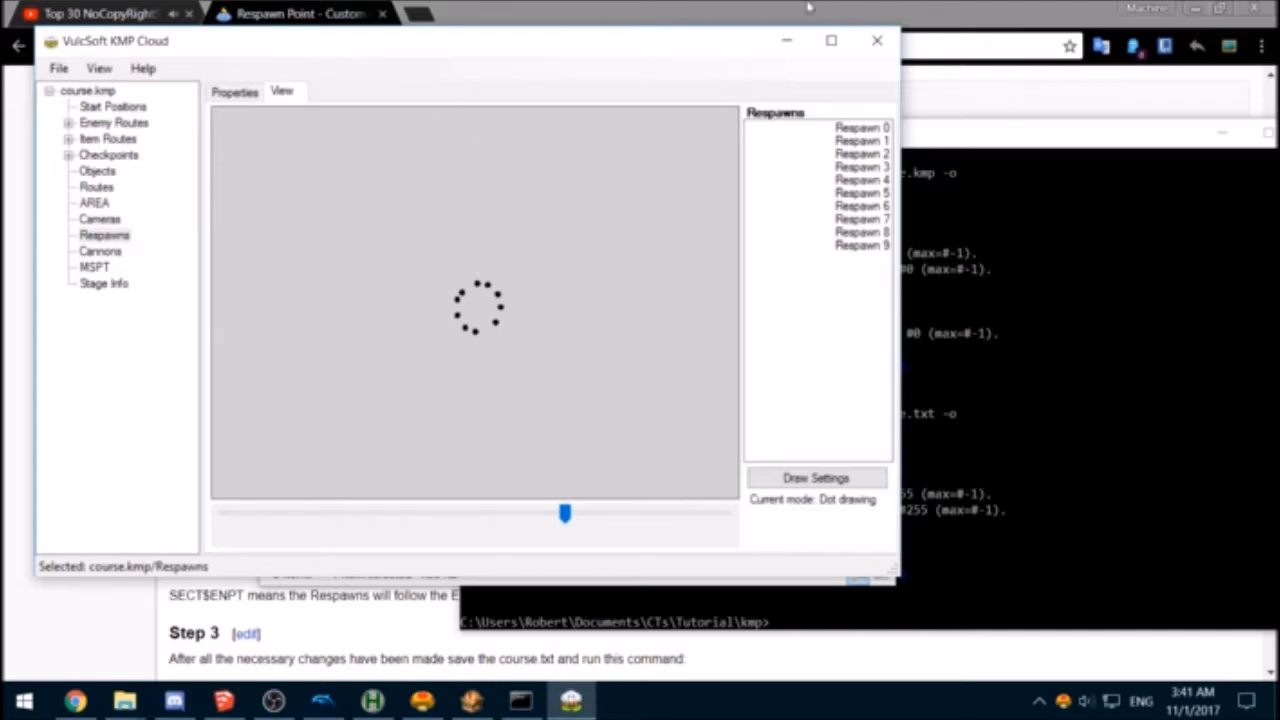
{"action": "left_click", "coordinate": [877, 40]}
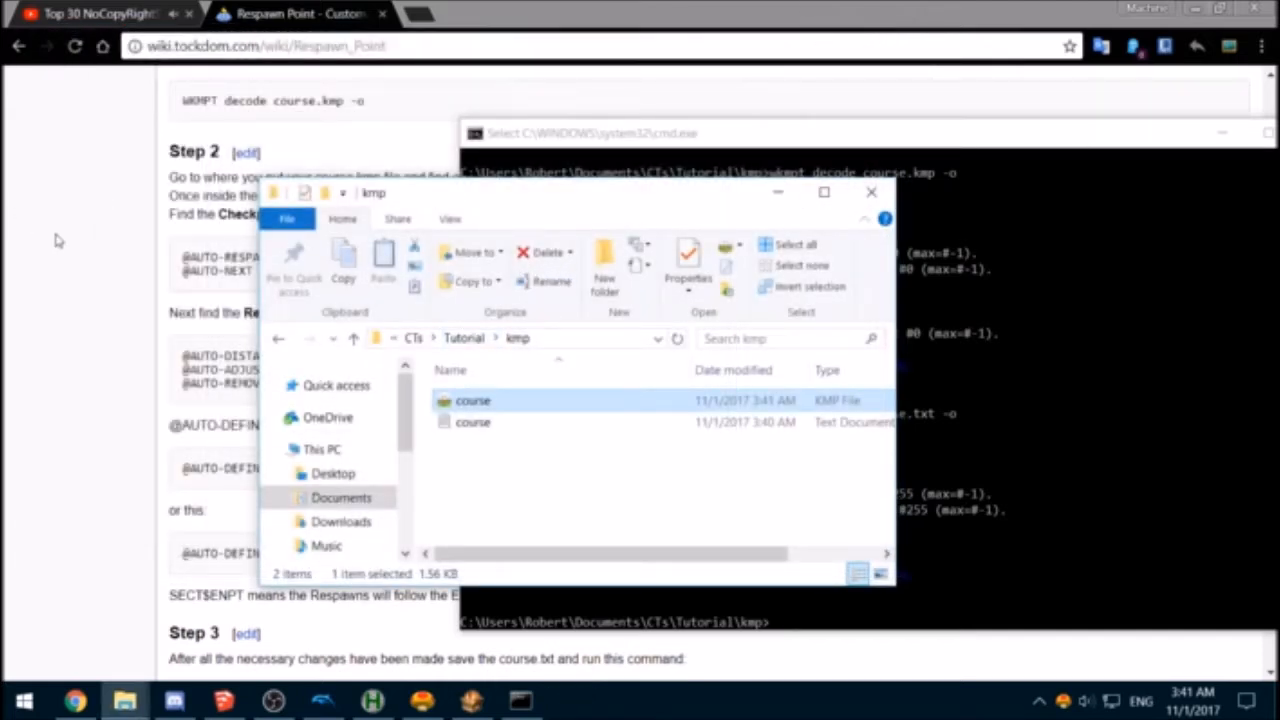
Step: Open the beginner_course SZS file from the Tutorial folder in BrawlBox and expand its contents
{"action": "left_click", "coordinate": [463, 338]}
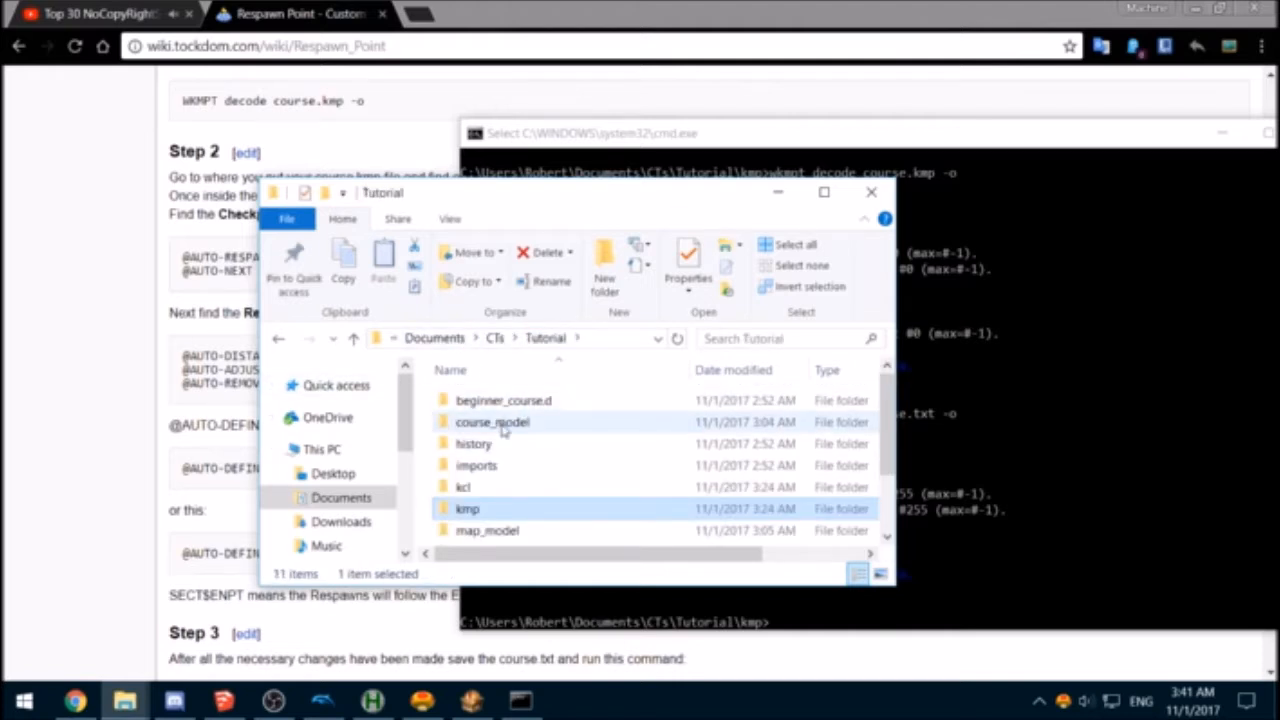
{"action": "scroll", "coordinate": [571, 403], "scroll_direction": "down", "scroll_amount": 2}
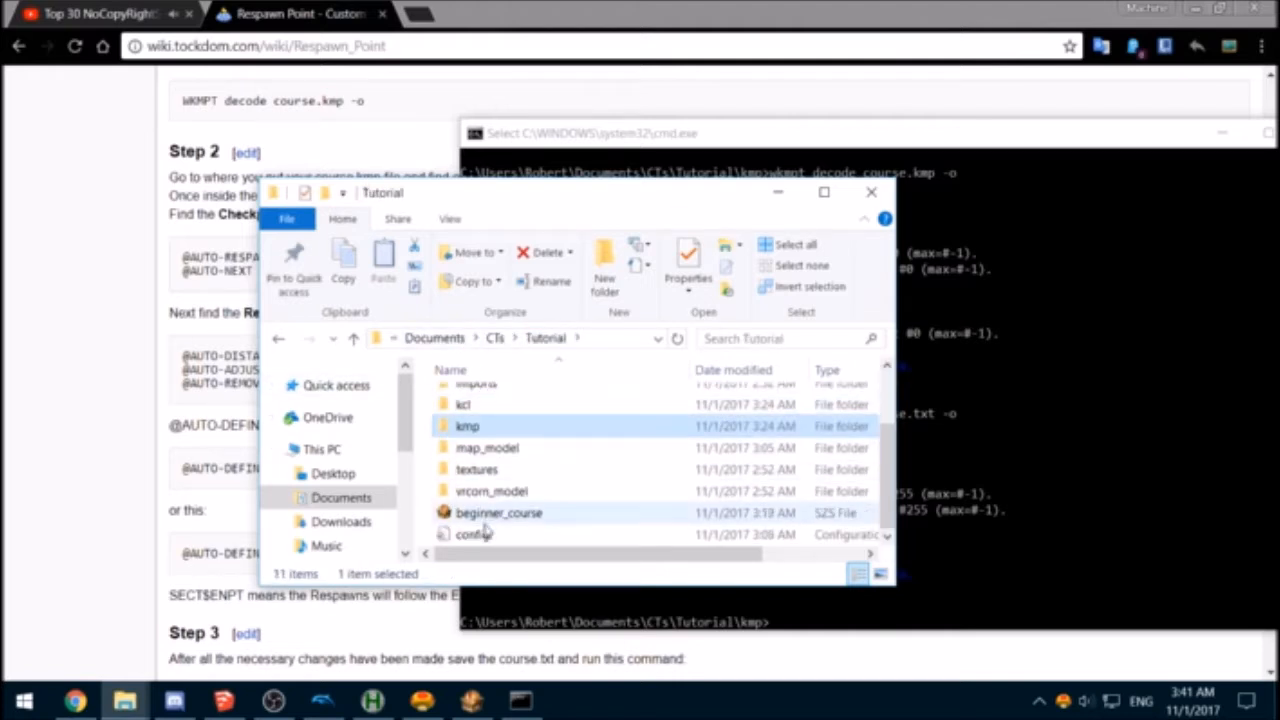
{"action": "left_click", "coordinate": [495, 516]}
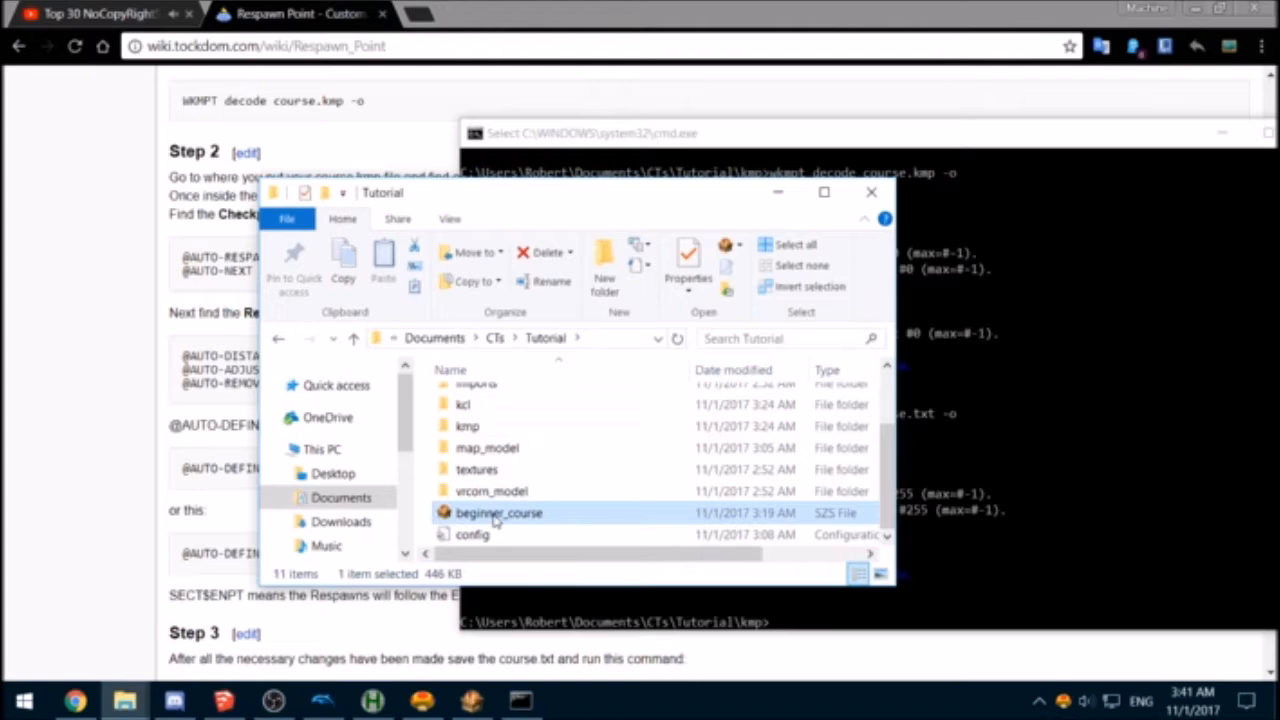
{"action": "left_click", "coordinate": [149, 198]}
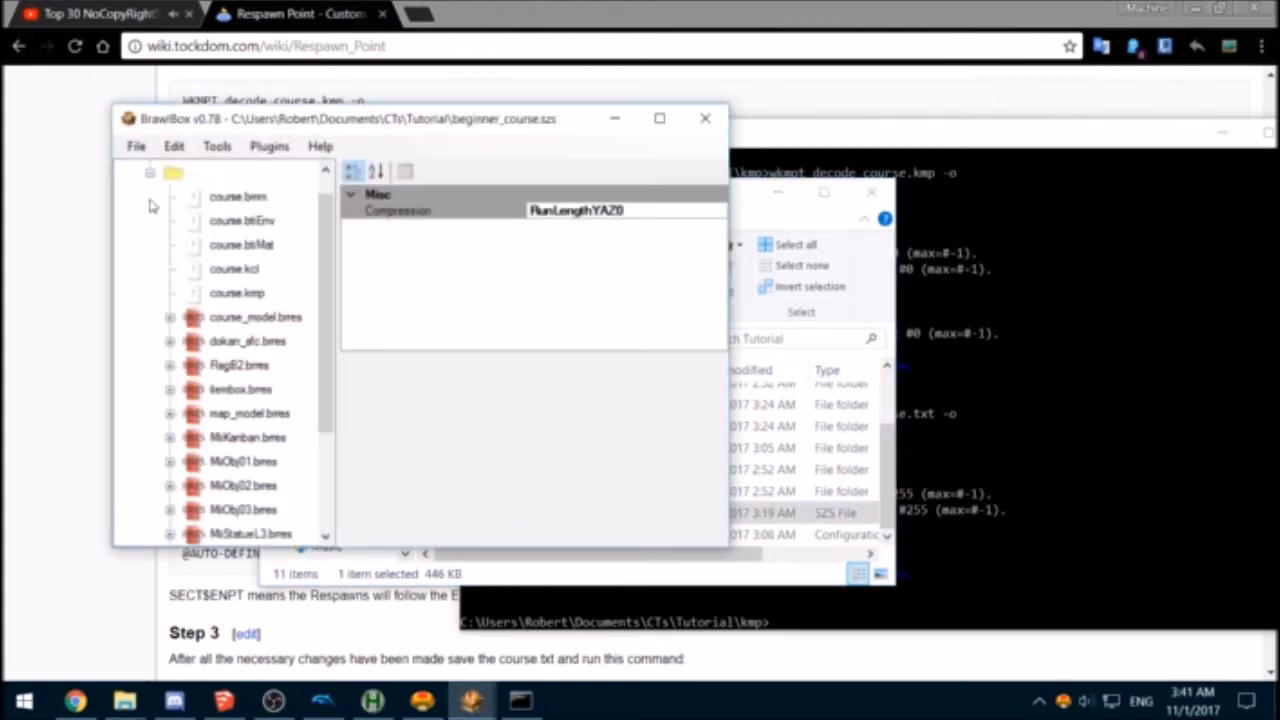
Step: Replace course.kmp in the archive with the course.kmp file from the Tutorial track's kmp folder
{"action": "left_click", "coordinate": [226, 296]}
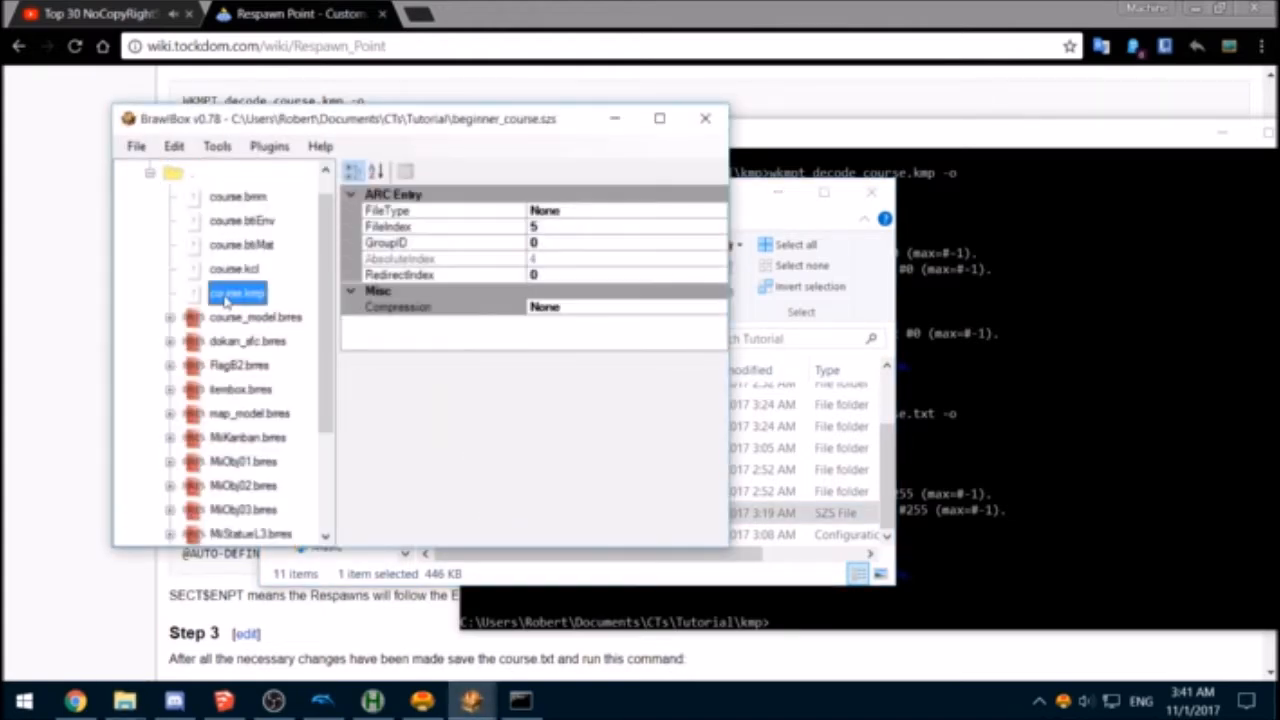
{"action": "right_click", "coordinate": [226, 296]}
{"action": "left_click", "coordinate": [283, 331]}
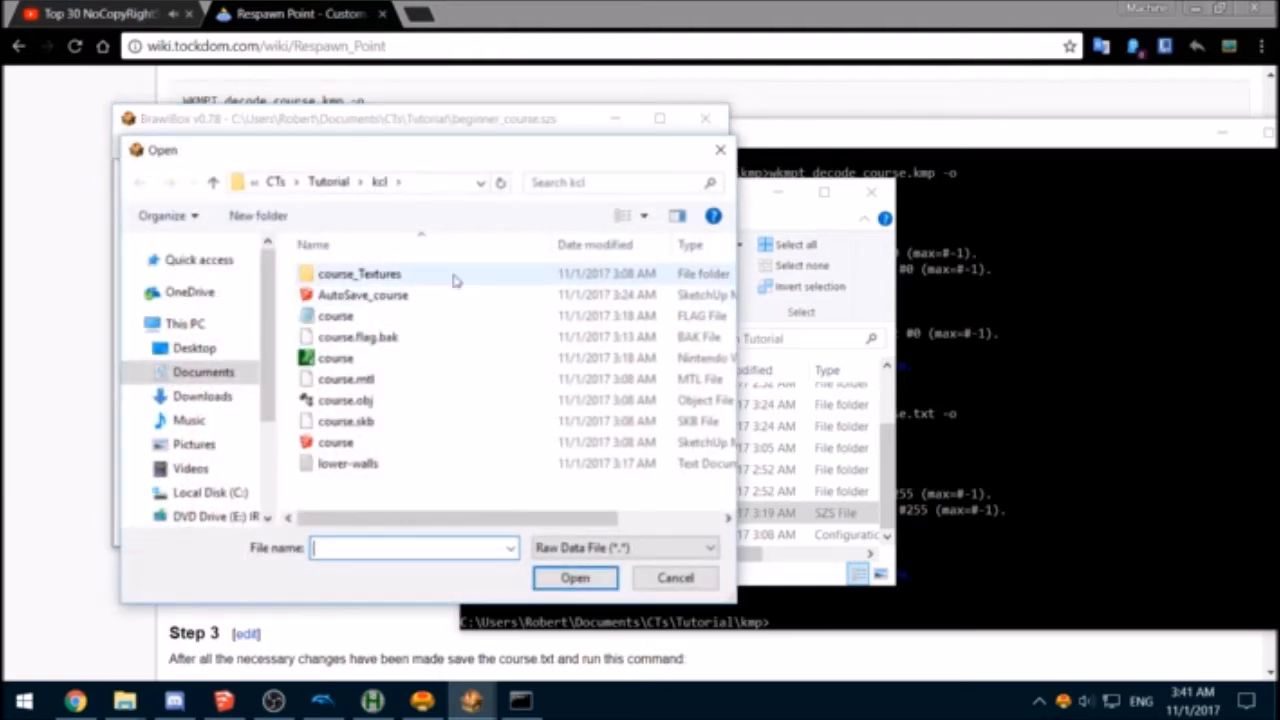
{"action": "left_click", "coordinate": [329, 181]}
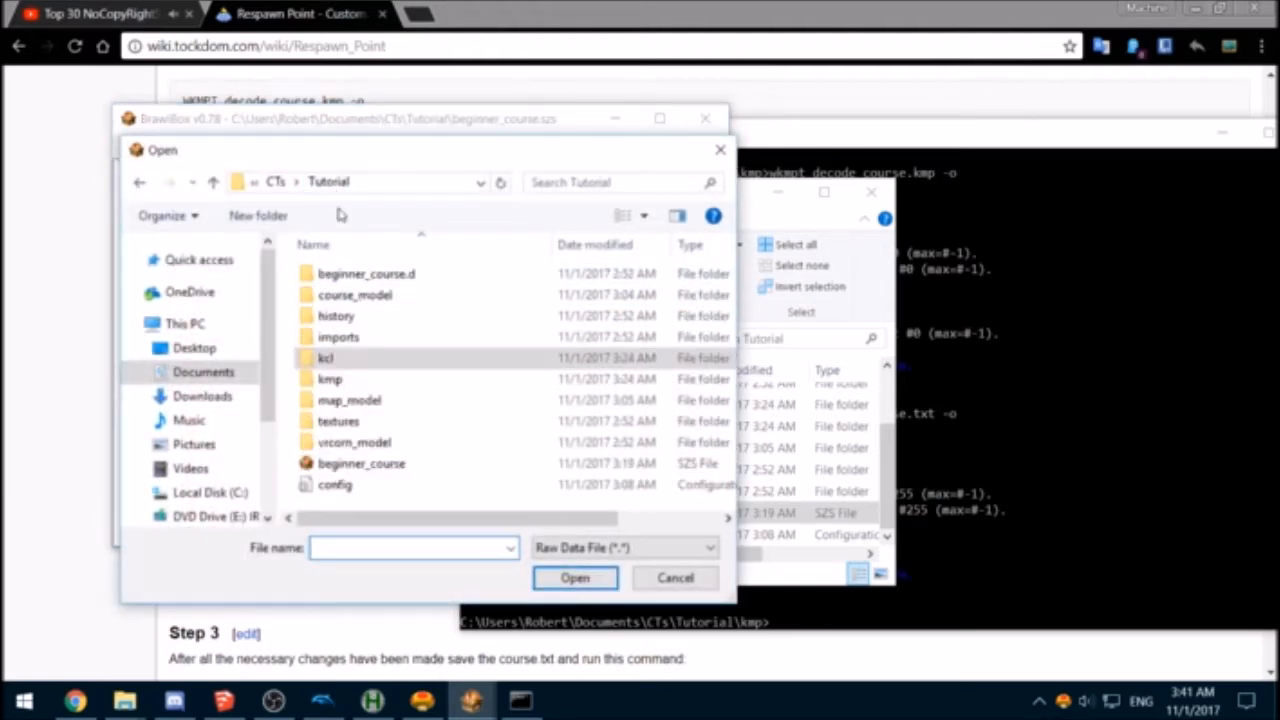
{"action": "double_click", "coordinate": [338, 381]}
{"action": "double_click", "coordinate": [352, 283]}
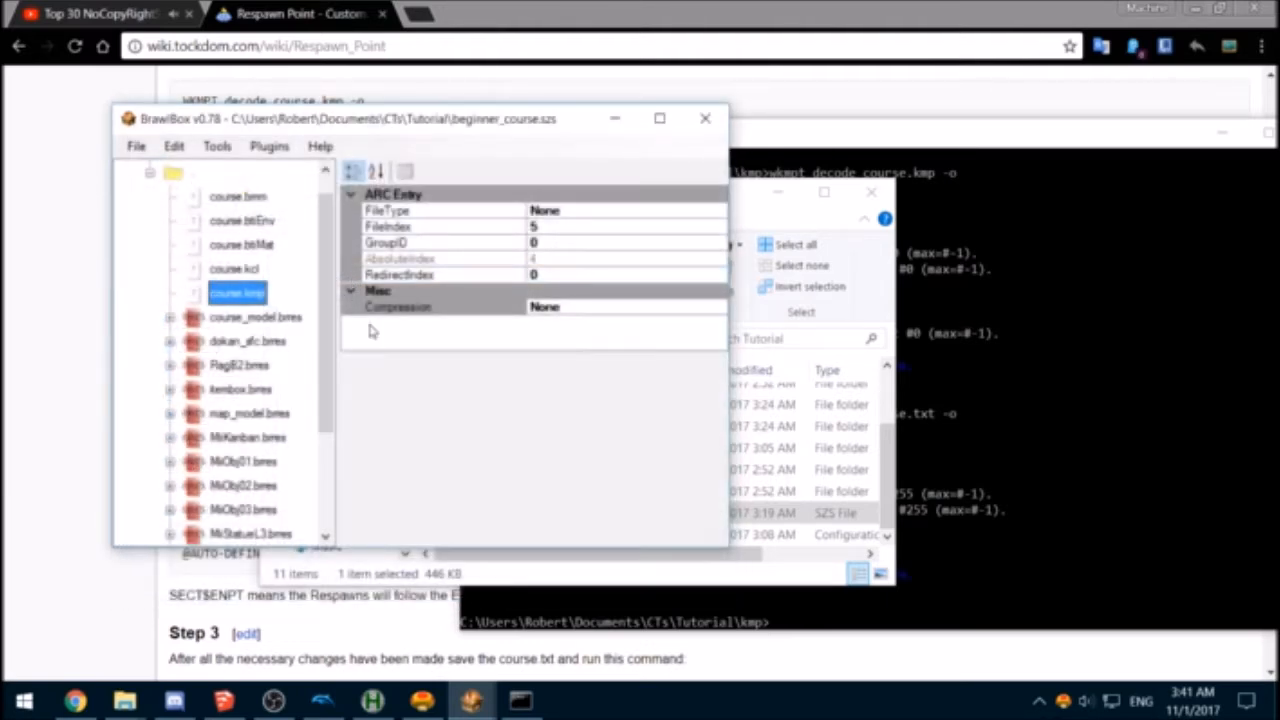
Step: Save the beginner_course.szs archive and close BrawlBox
{"action": "left_click", "coordinate": [136, 146]}
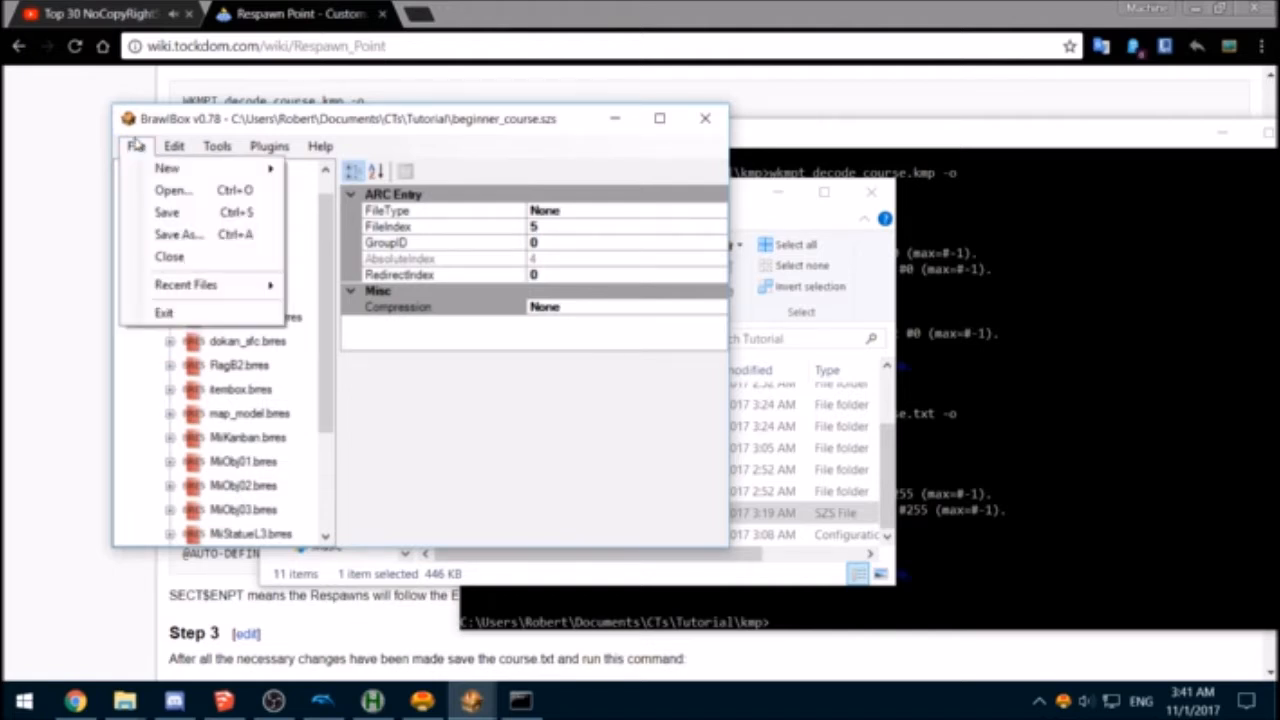
{"action": "left_click", "coordinate": [163, 209]}
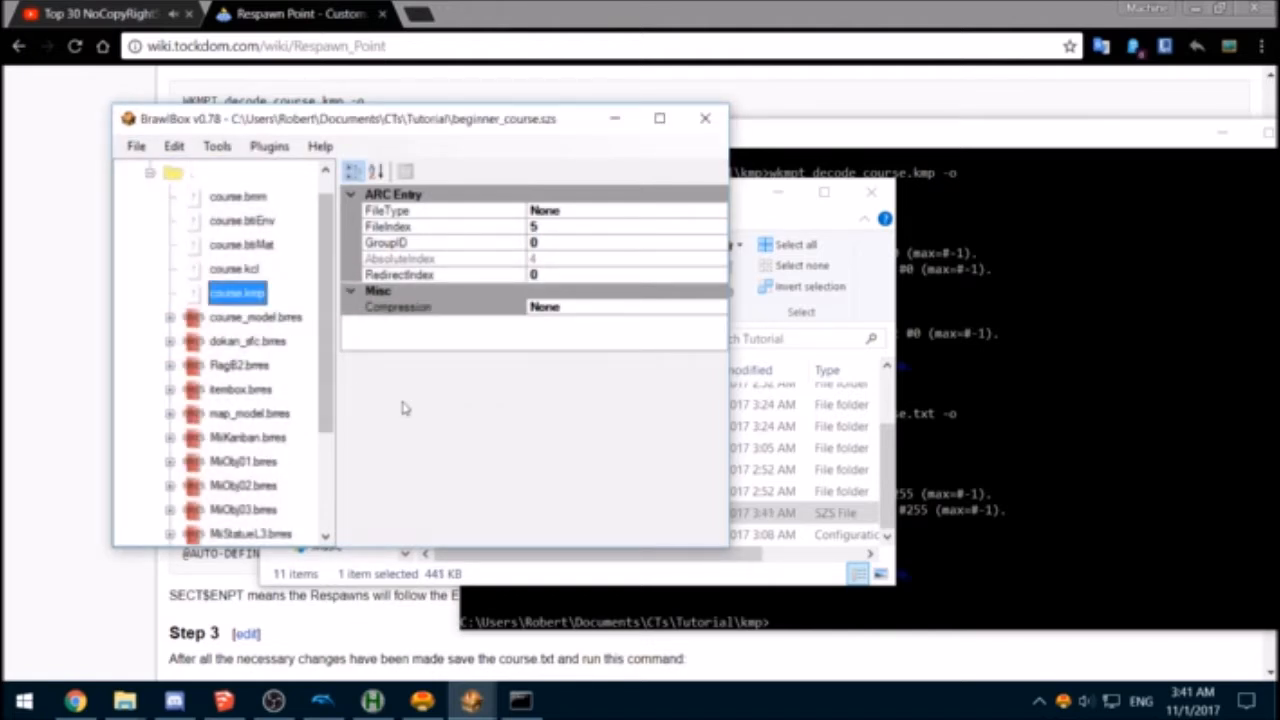
{"action": "left_click", "coordinate": [705, 120]}
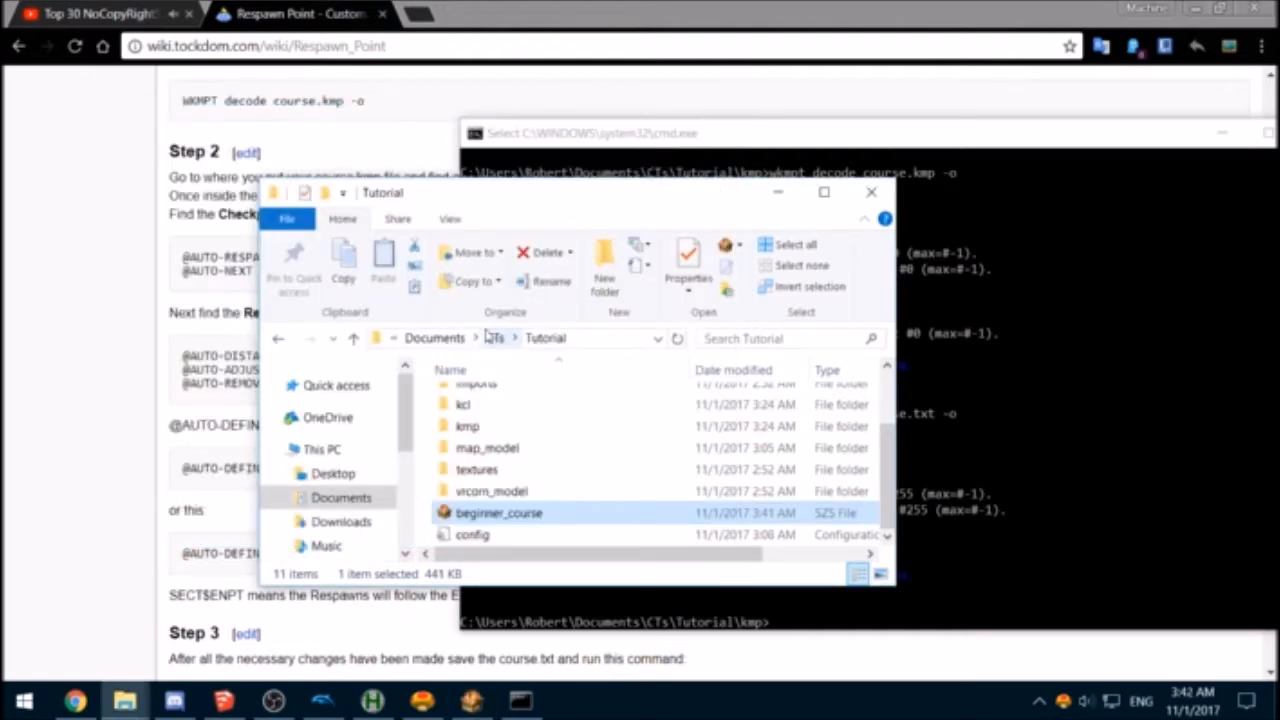
Step: Search the computer for "wiiscrubber", open its folder and launch WIIScrubber
{"action": "key", "text": "super"}
{"action": "type", "text": "wii"}
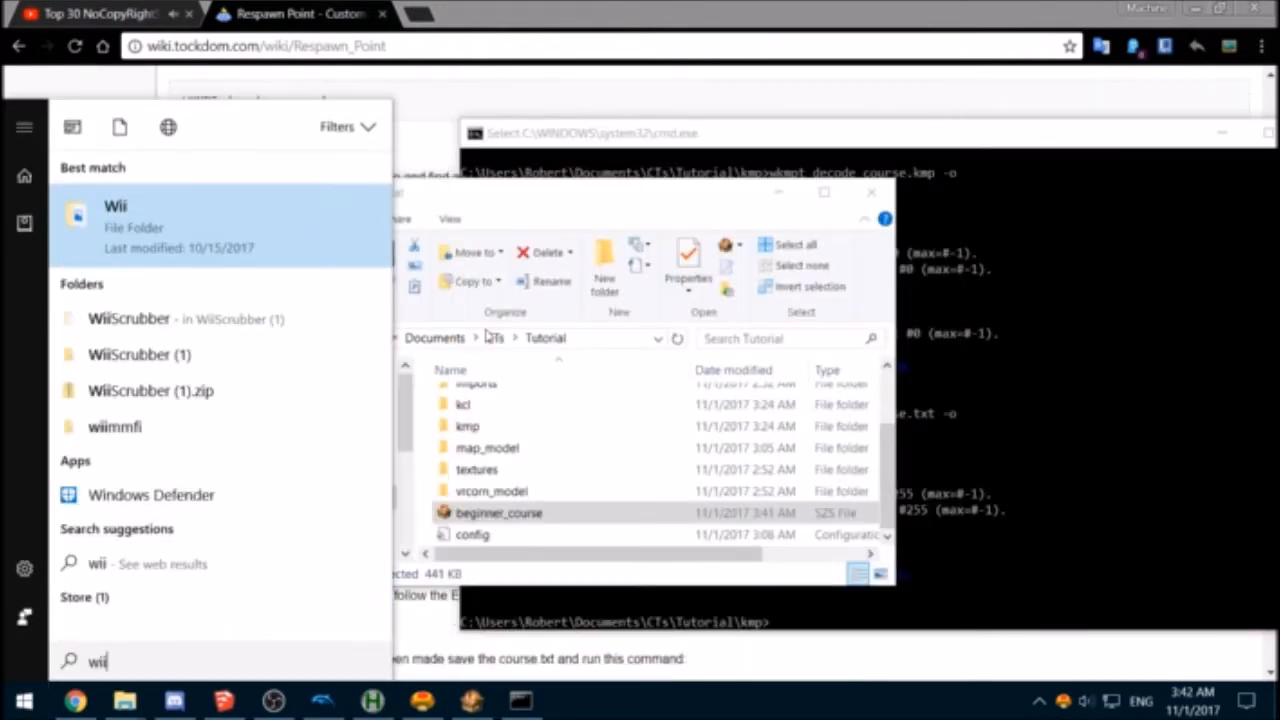
{"action": "type", "text": "scrubber"}
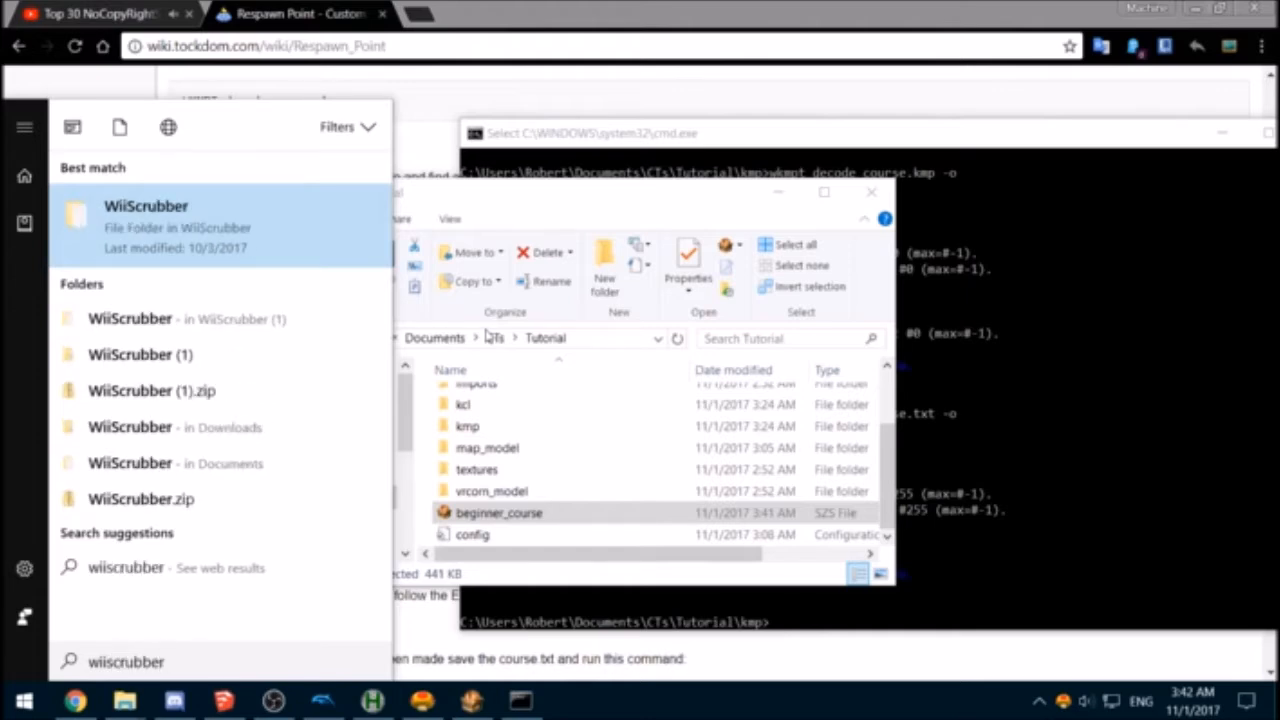
{"action": "key", "text": "Return"}
{"action": "scroll", "coordinate": [592, 495], "scroll_direction": "down", "scroll_amount": 1}
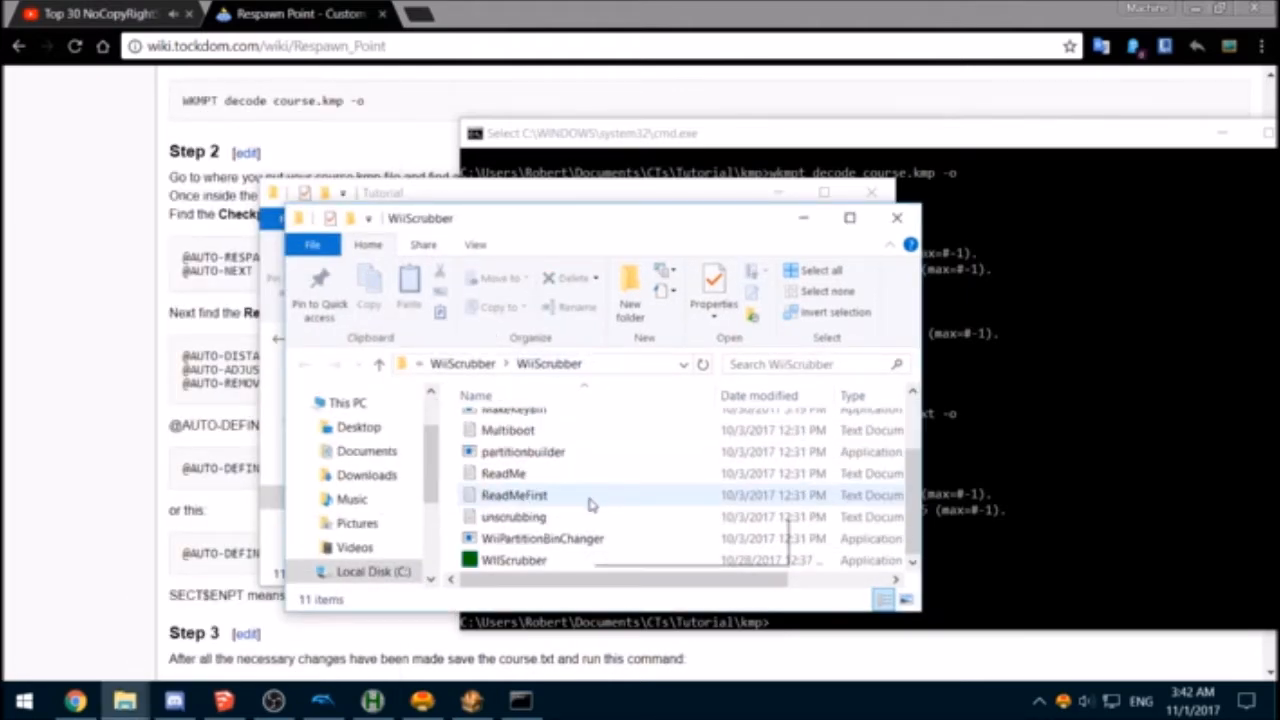
{"action": "double_click", "coordinate": [514, 560]}
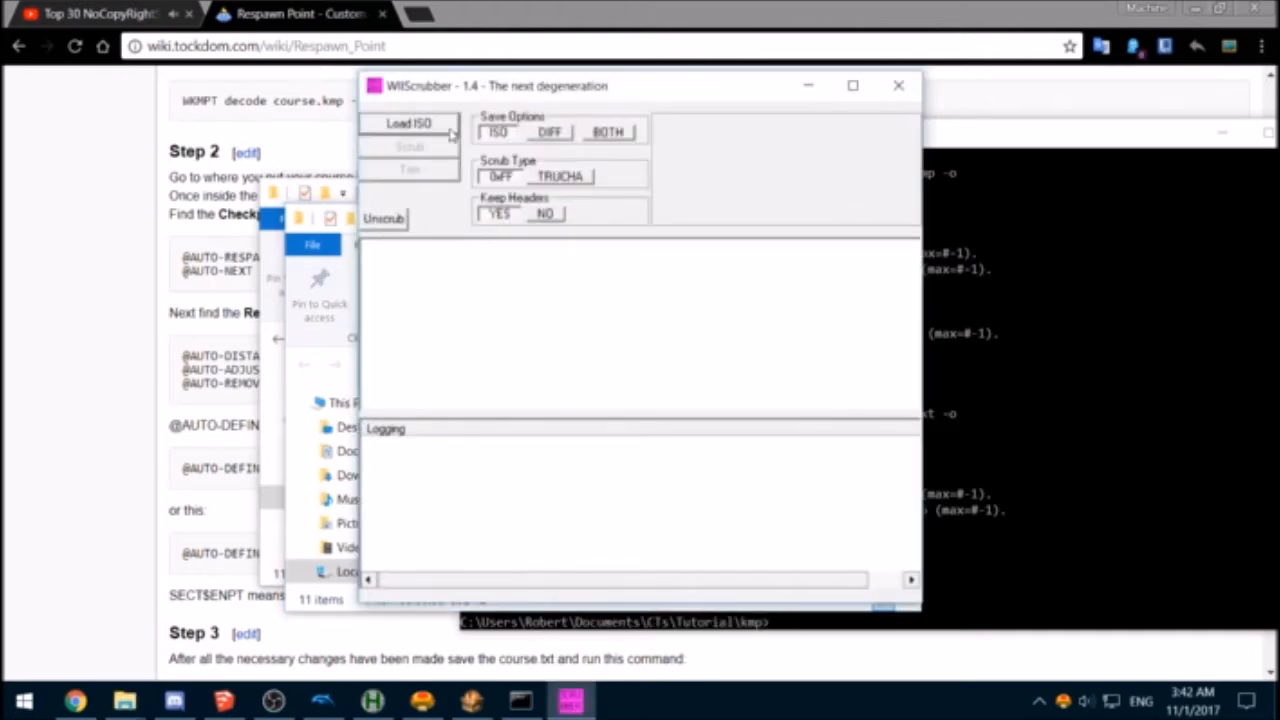
Step: Start loading an ISO and browse to the CTs folder inside Documents
{"action": "left_click", "coordinate": [424, 123]}
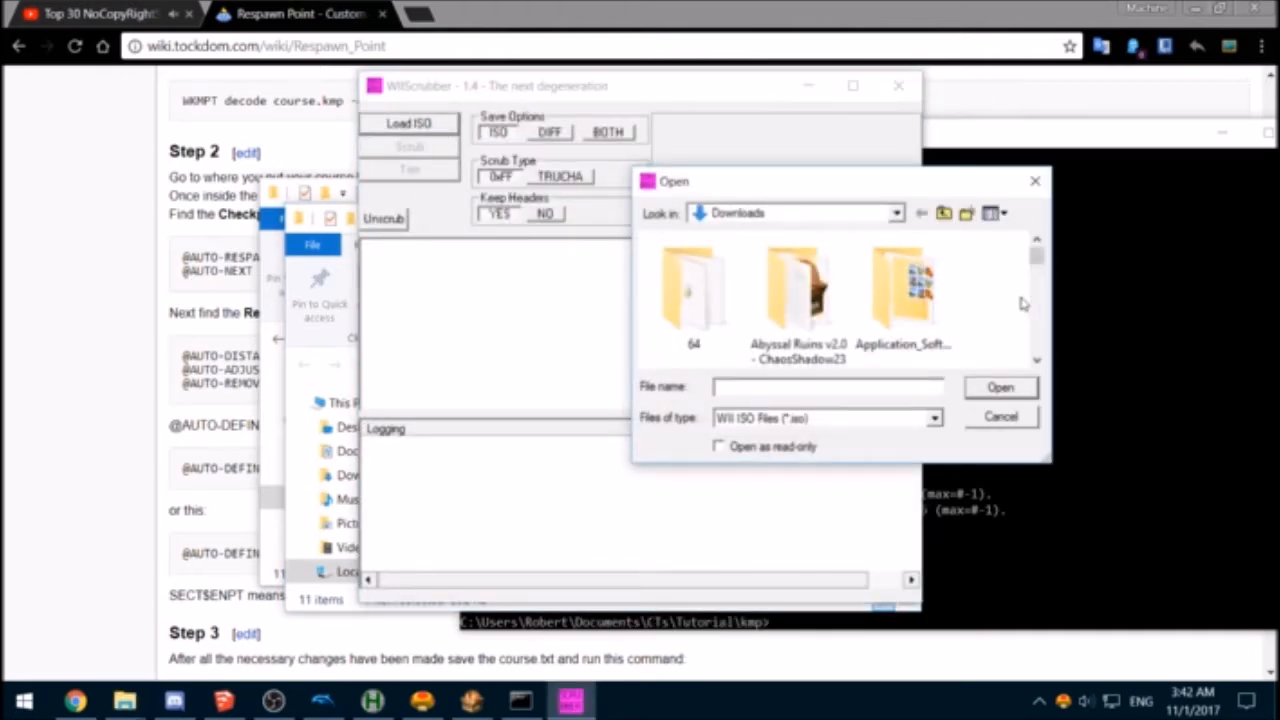
{"action": "scroll", "coordinate": [958, 260], "scroll_direction": "down", "scroll_amount": 3}
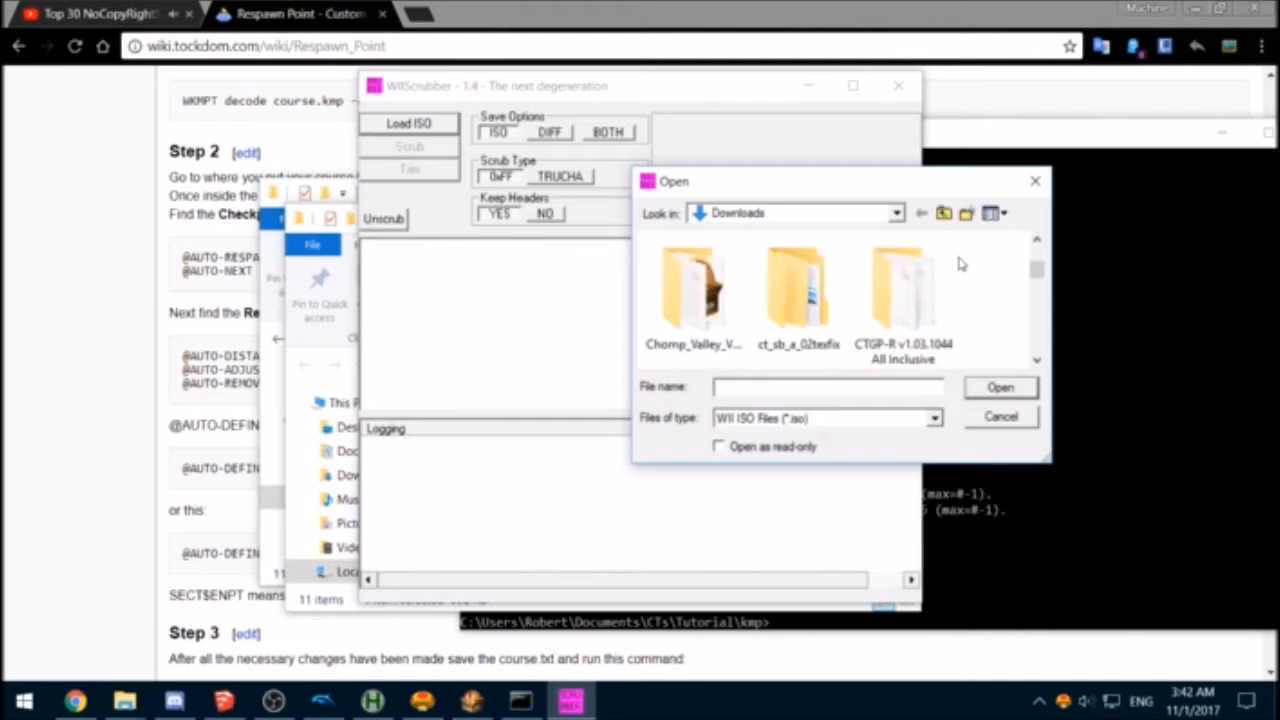
{"action": "scroll", "coordinate": [960, 263], "scroll_direction": "down", "scroll_amount": 1}
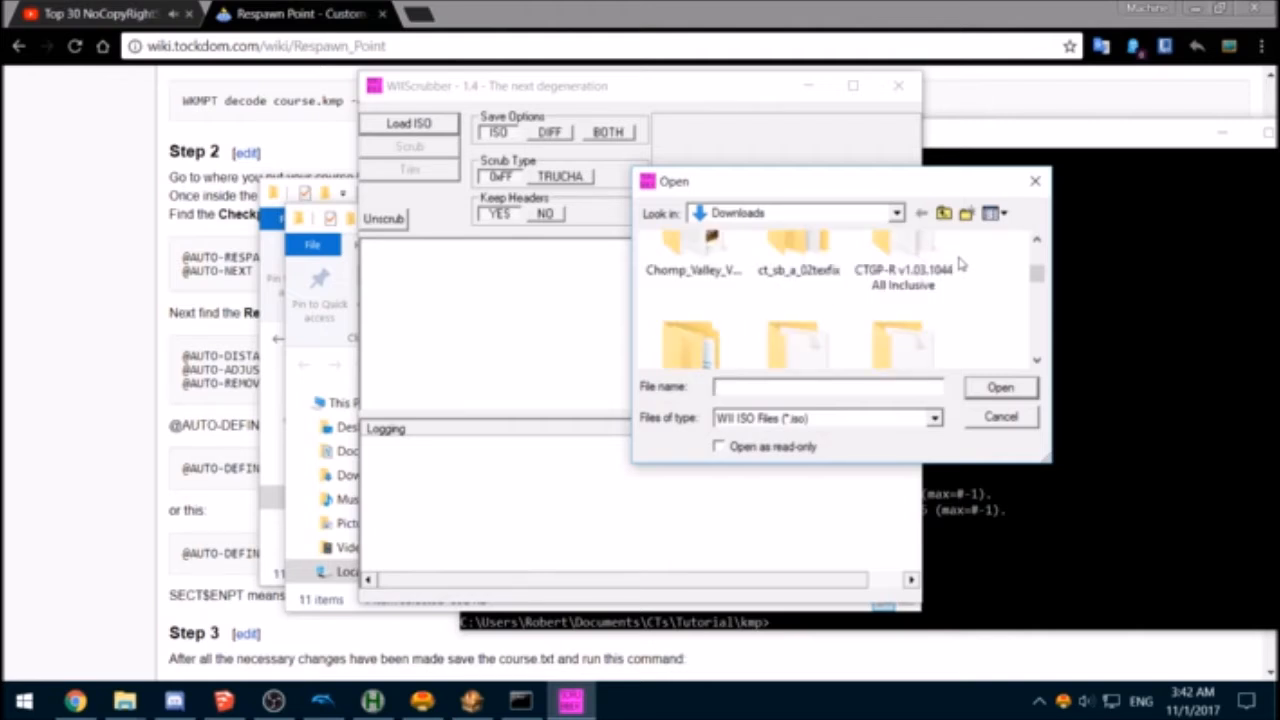
{"action": "scroll", "coordinate": [960, 263], "scroll_direction": "down", "scroll_amount": 1}
{"action": "left_click", "coordinate": [943, 213]}
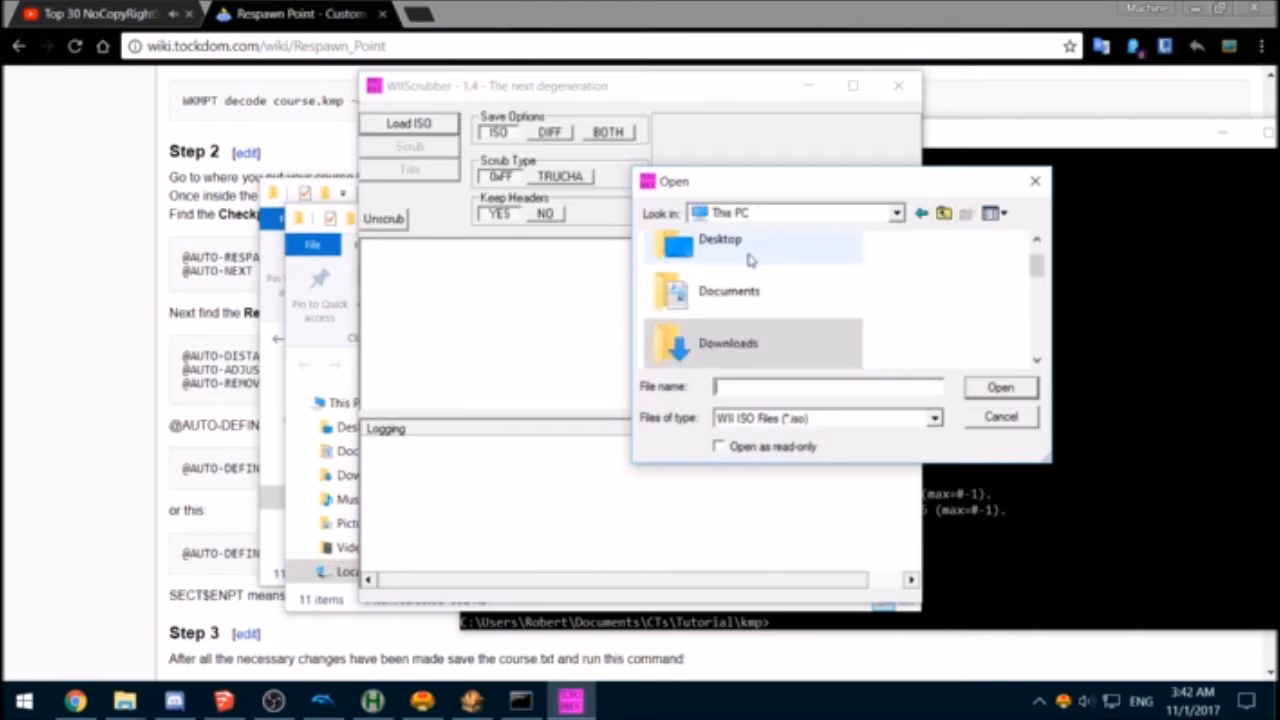
{"action": "double_click", "coordinate": [738, 289]}
{"action": "scroll", "coordinate": [727, 300], "scroll_direction": "down", "scroll_amount": 2}
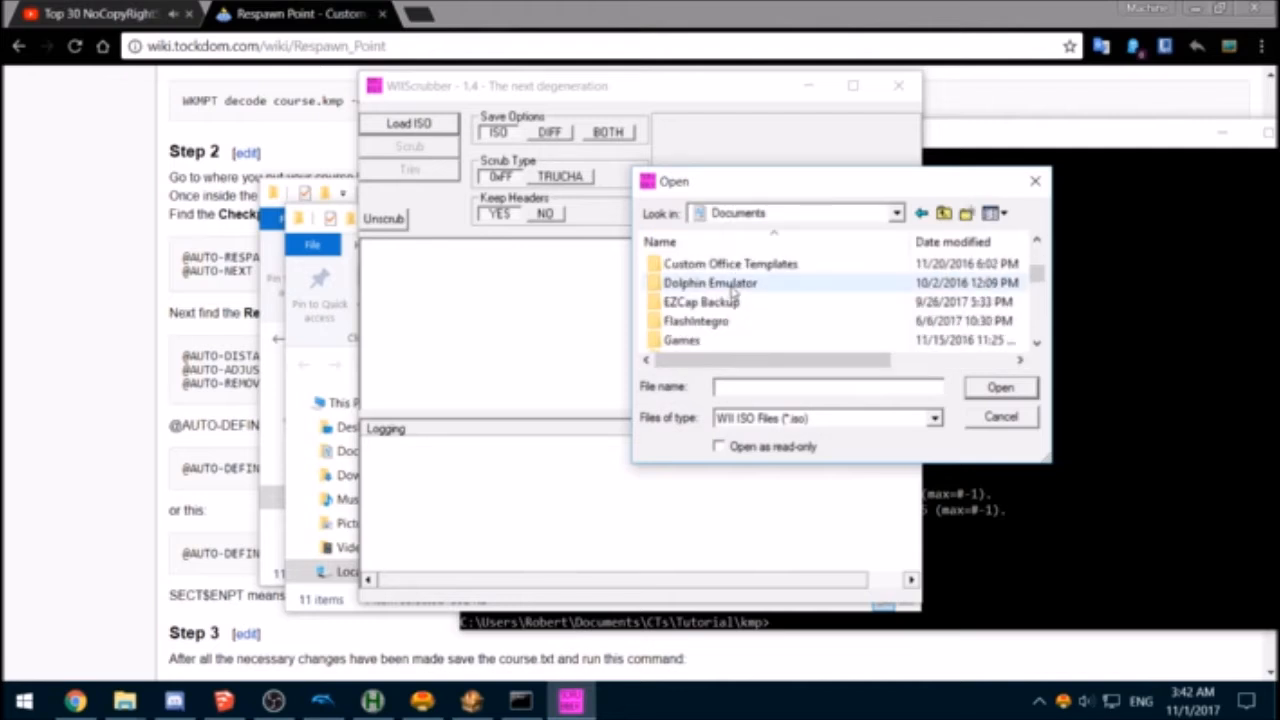
{"action": "scroll", "coordinate": [727, 303], "scroll_direction": "up", "scroll_amount": 1}
{"action": "double_click", "coordinate": [725, 302]}
{"action": "scroll", "coordinate": [758, 298], "scroll_direction": "down", "scroll_amount": 2}
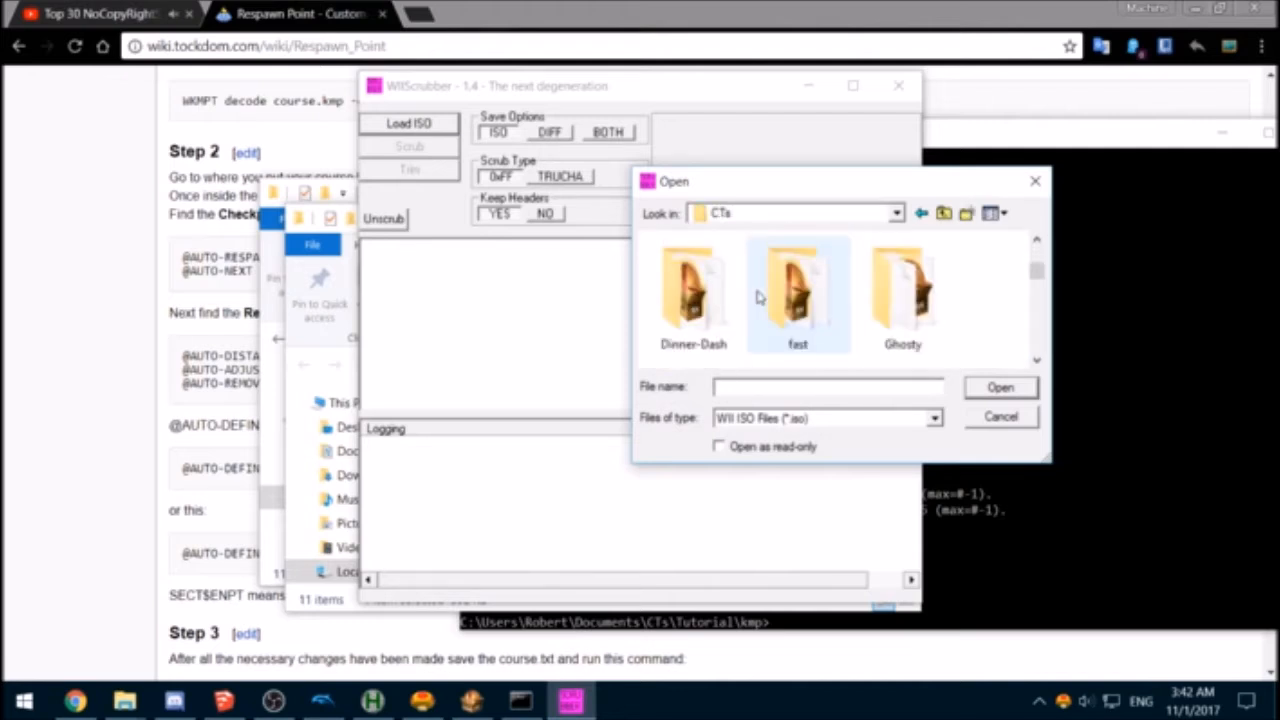
{"action": "scroll", "coordinate": [800, 300], "scroll_direction": "down", "scroll_amount": 3}
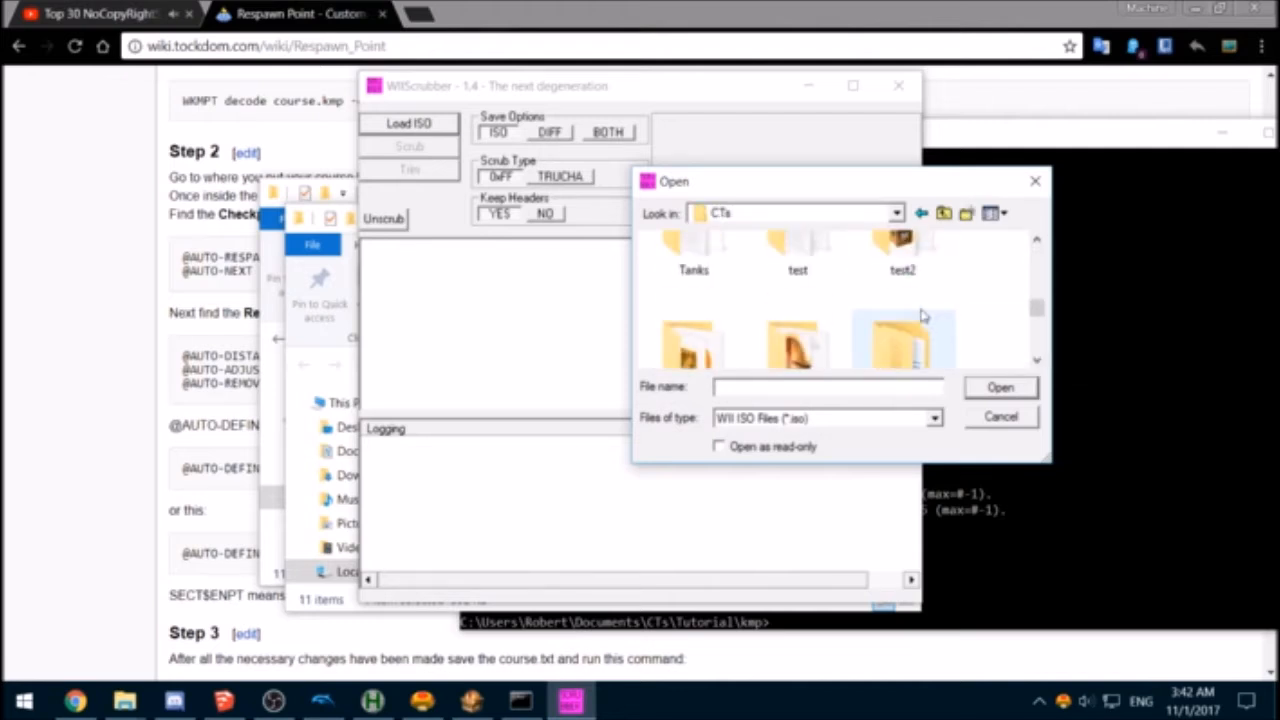
{"action": "scroll", "coordinate": [836, 302], "scroll_direction": "down", "scroll_amount": 1}
{"action": "double_click", "coordinate": [797, 262]}
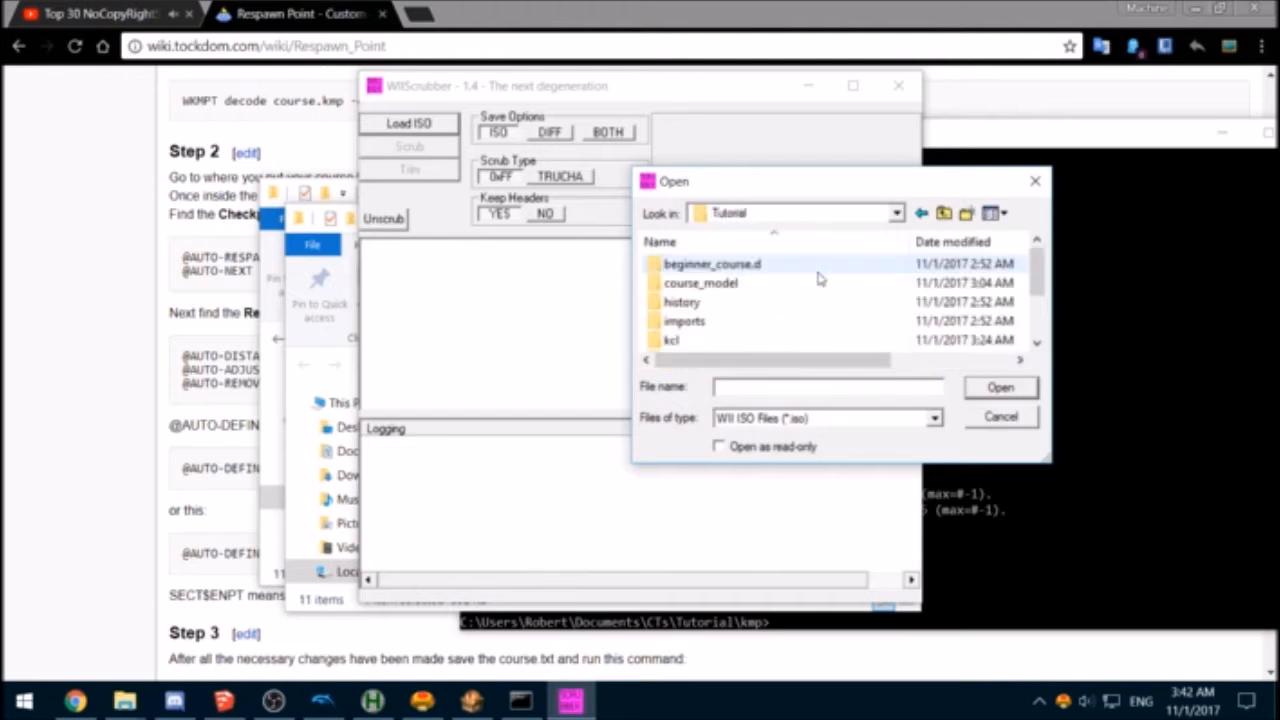
{"action": "scroll", "coordinate": [822, 276], "scroll_direction": "down", "scroll_amount": 1}
{"action": "scroll", "coordinate": [816, 278], "scroll_direction": "down", "scroll_amount": 1}
{"action": "scroll", "coordinate": [816, 283], "scroll_direction": "up", "scroll_amount": 3}
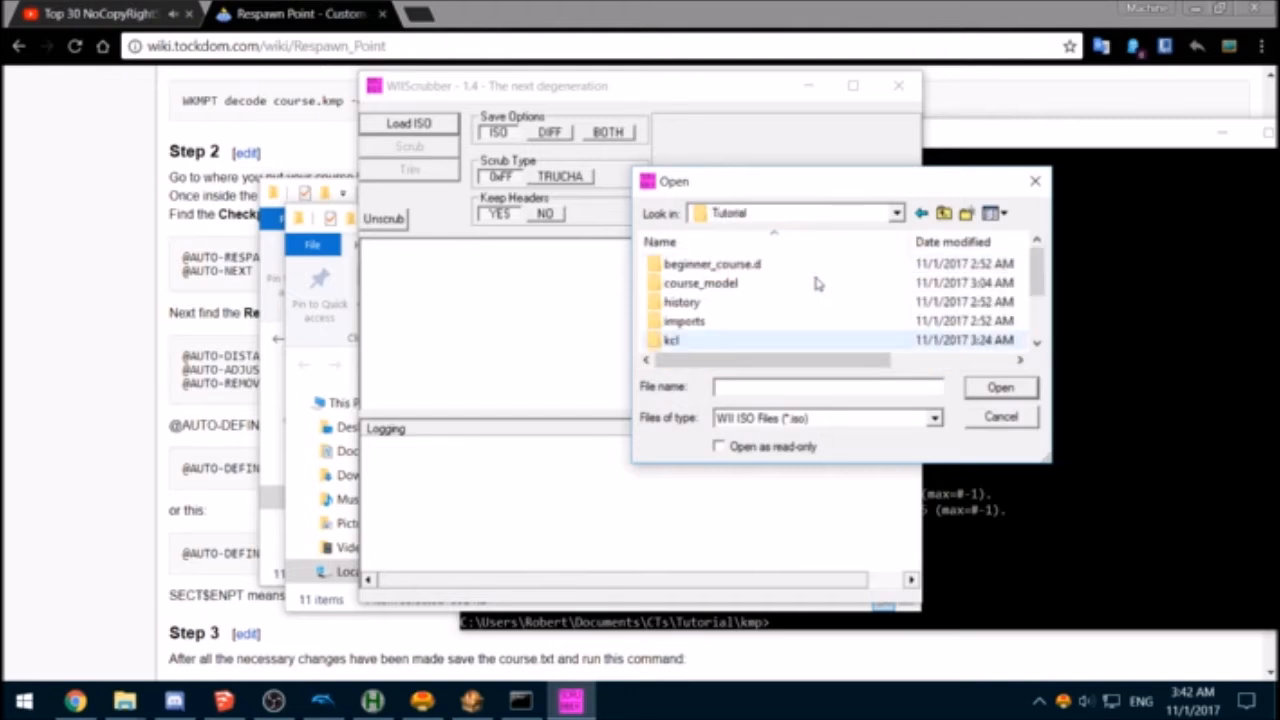
{"action": "scroll", "coordinate": [816, 284], "scroll_direction": "down", "scroll_amount": 2}
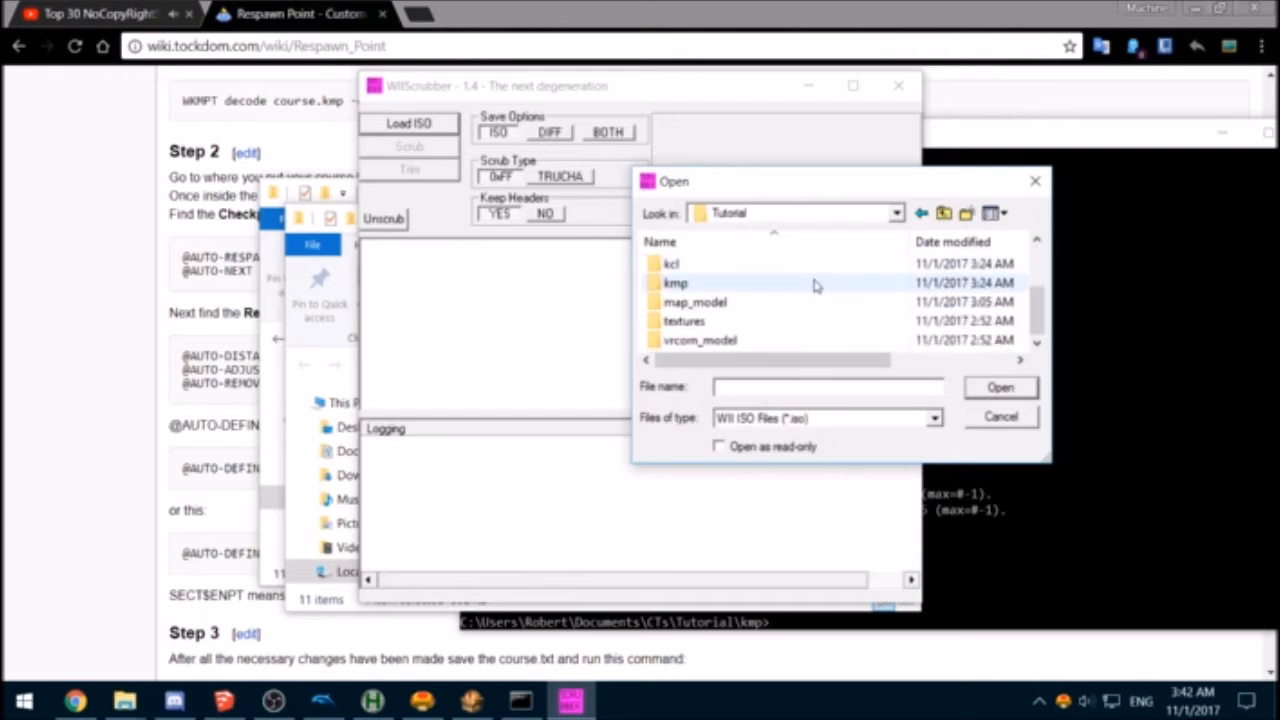
{"action": "scroll", "coordinate": [816, 286], "scroll_direction": "up", "scroll_amount": 2}
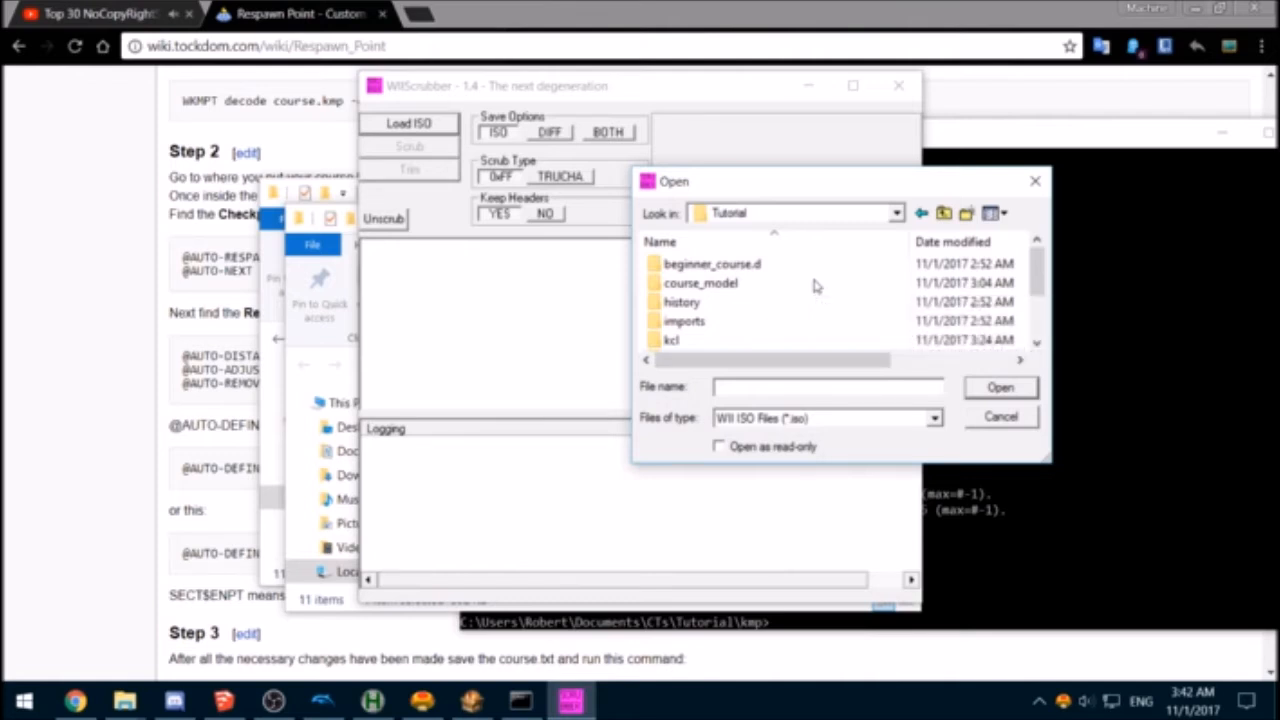
{"action": "scroll", "coordinate": [816, 286], "scroll_direction": "down", "scroll_amount": 2}
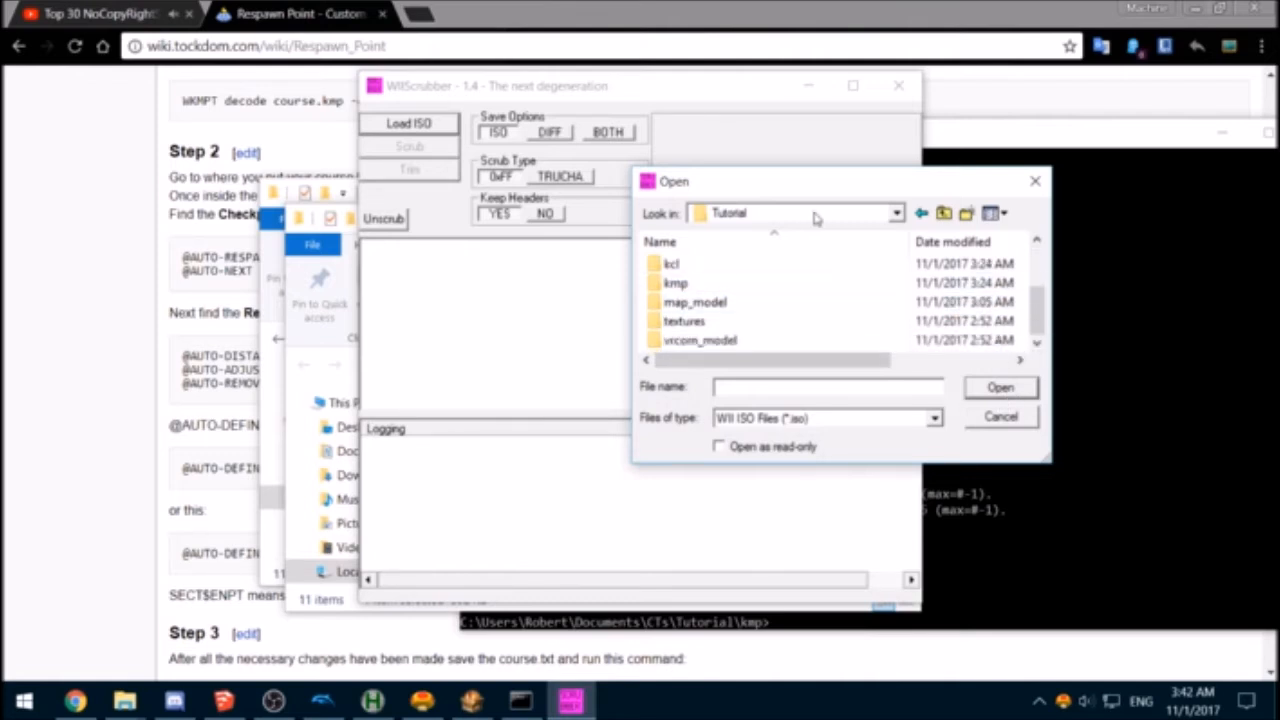
{"action": "left_click", "coordinate": [944, 213]}
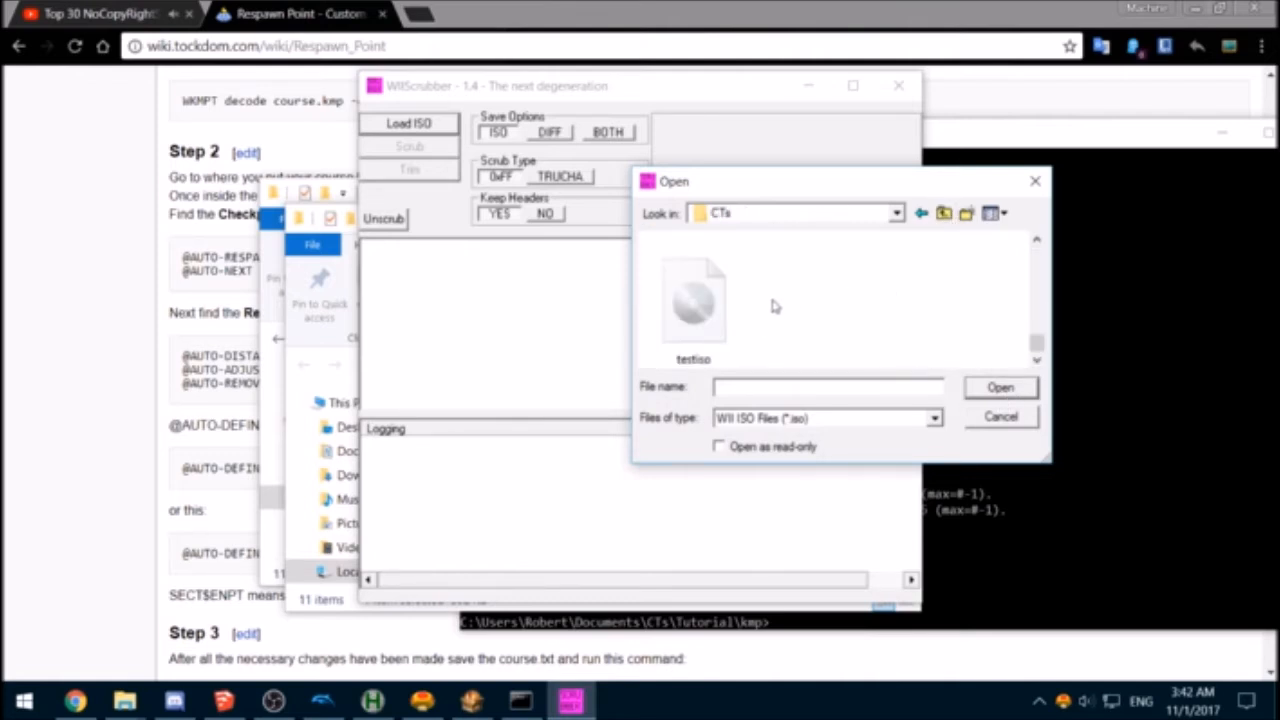
Step: Load the testiso image from the CTs folder
{"action": "scroll", "coordinate": [773, 306], "scroll_direction": "up", "scroll_amount": 1}
{"action": "scroll", "coordinate": [771, 306], "scroll_direction": "down", "scroll_amount": 1}
{"action": "left_click", "coordinate": [708, 318]}
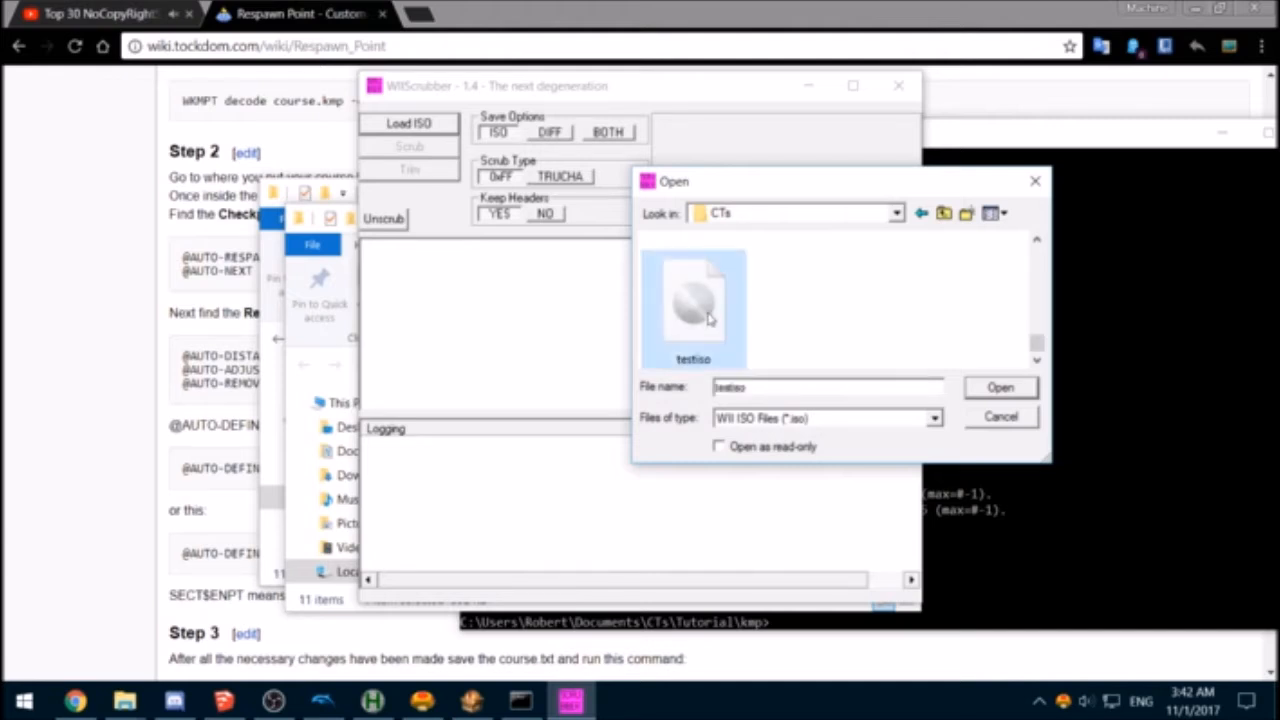
{"action": "double_click", "coordinate": [708, 318]}
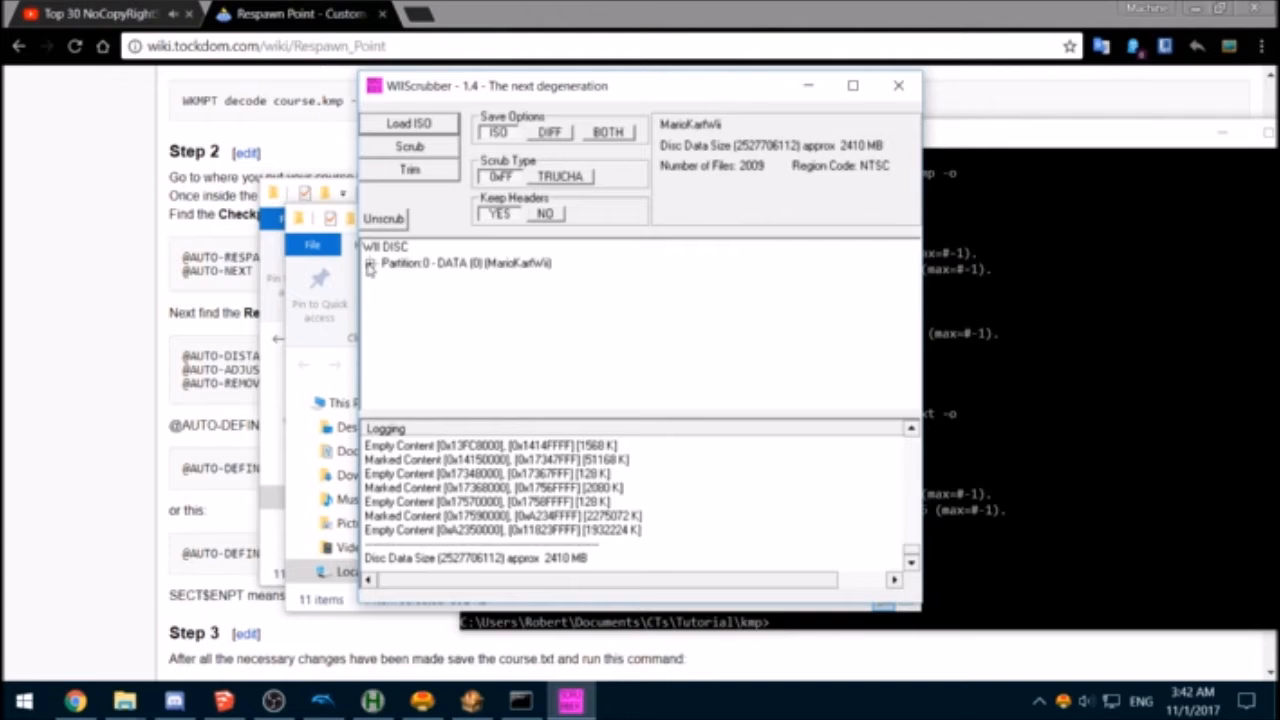
Step: Expand the MarioKartWii DATA partition and resize it to the maximum size, 0X108A20000
{"action": "left_click", "coordinate": [369, 264]}
{"action": "scroll", "coordinate": [408, 310], "scroll_direction": "down", "scroll_amount": 1}
{"action": "scroll", "coordinate": [410, 315], "scroll_direction": "up", "scroll_amount": 1}
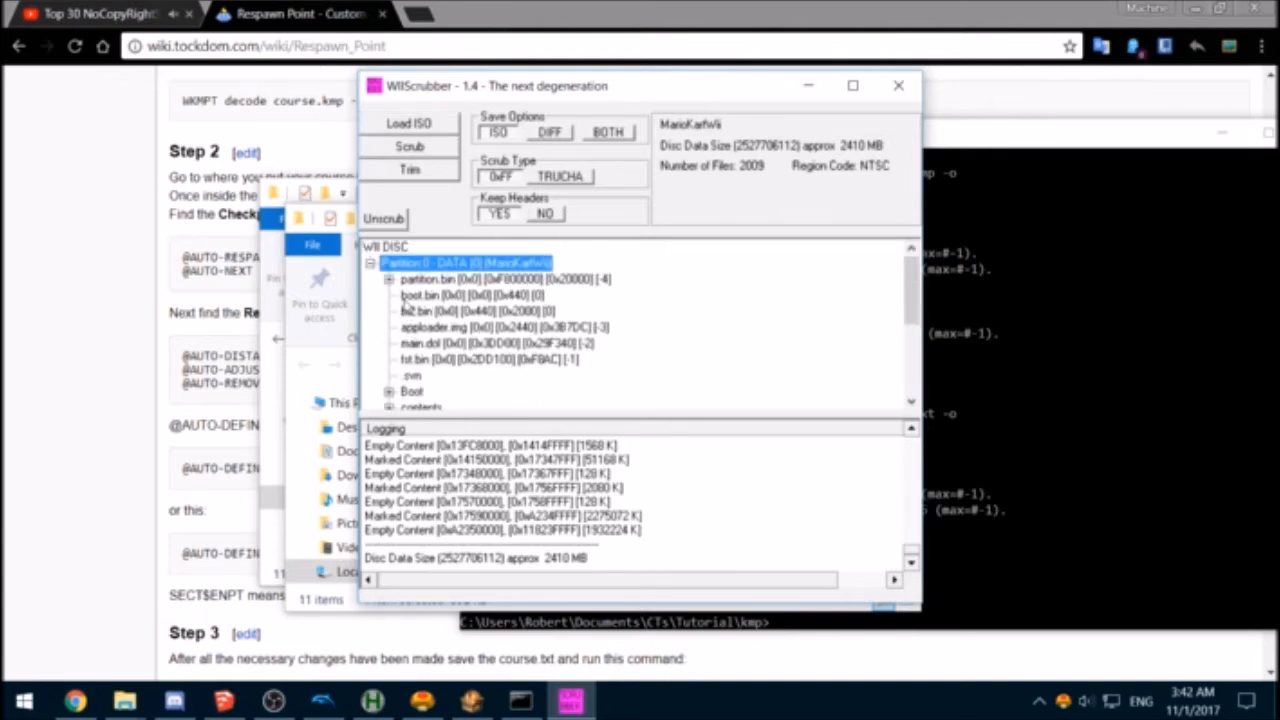
{"action": "scroll", "coordinate": [412, 325], "scroll_direction": "down", "scroll_amount": 3}
{"action": "scroll", "coordinate": [418, 336], "scroll_direction": "up", "scroll_amount": 3}
{"action": "right_click", "coordinate": [421, 266]}
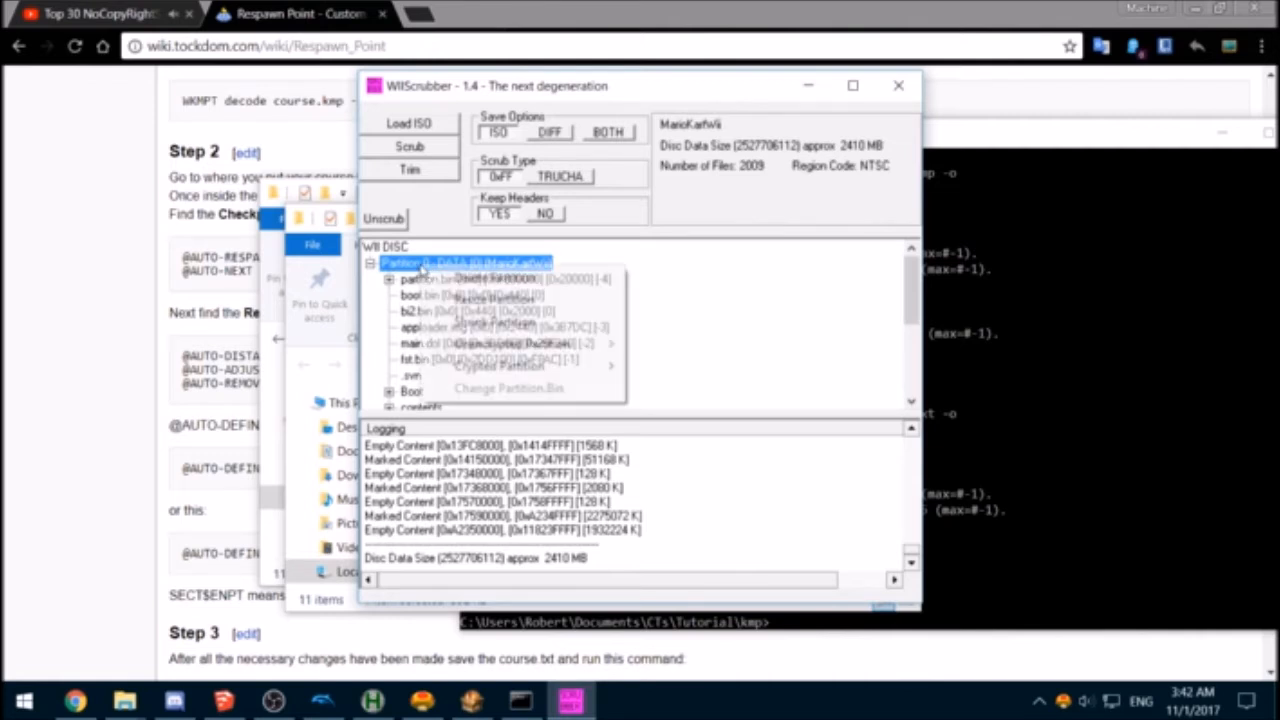
{"action": "left_click", "coordinate": [488, 305]}
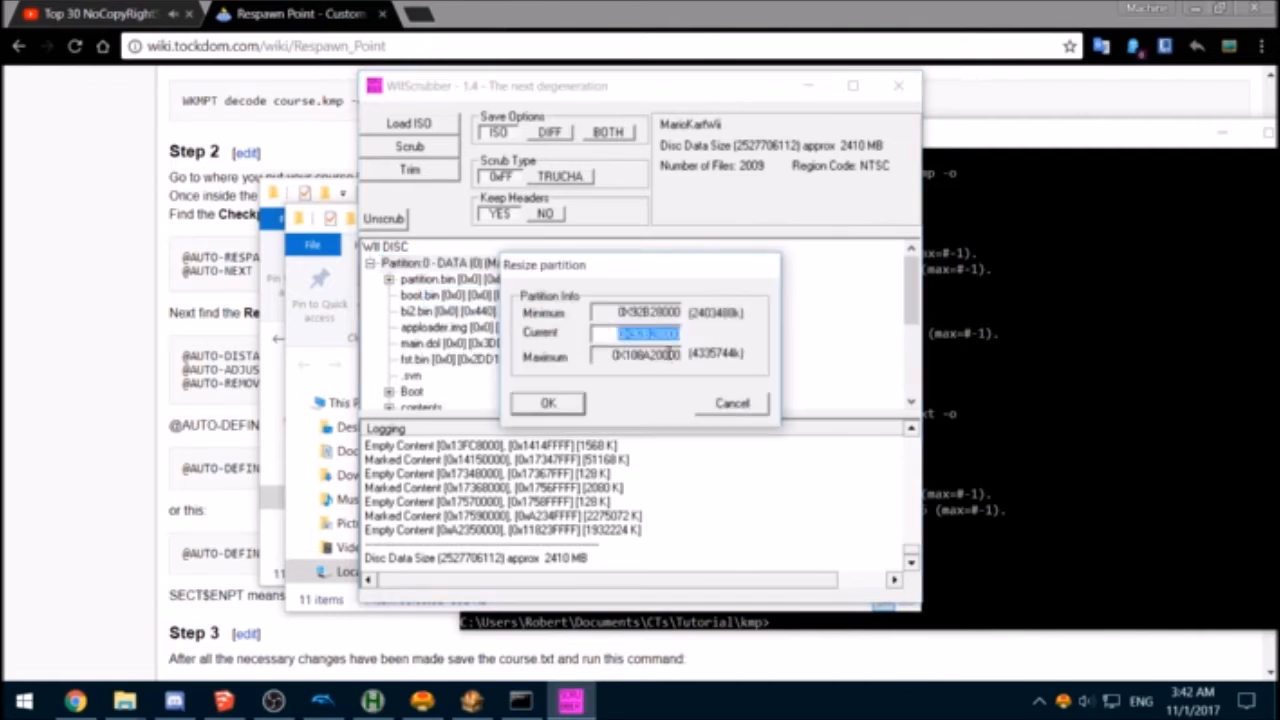
{"action": "left_click_drag", "start_coordinate": [617, 338], "coordinate": [700, 335]}
{"action": "type", "text": "0X108A20000"}
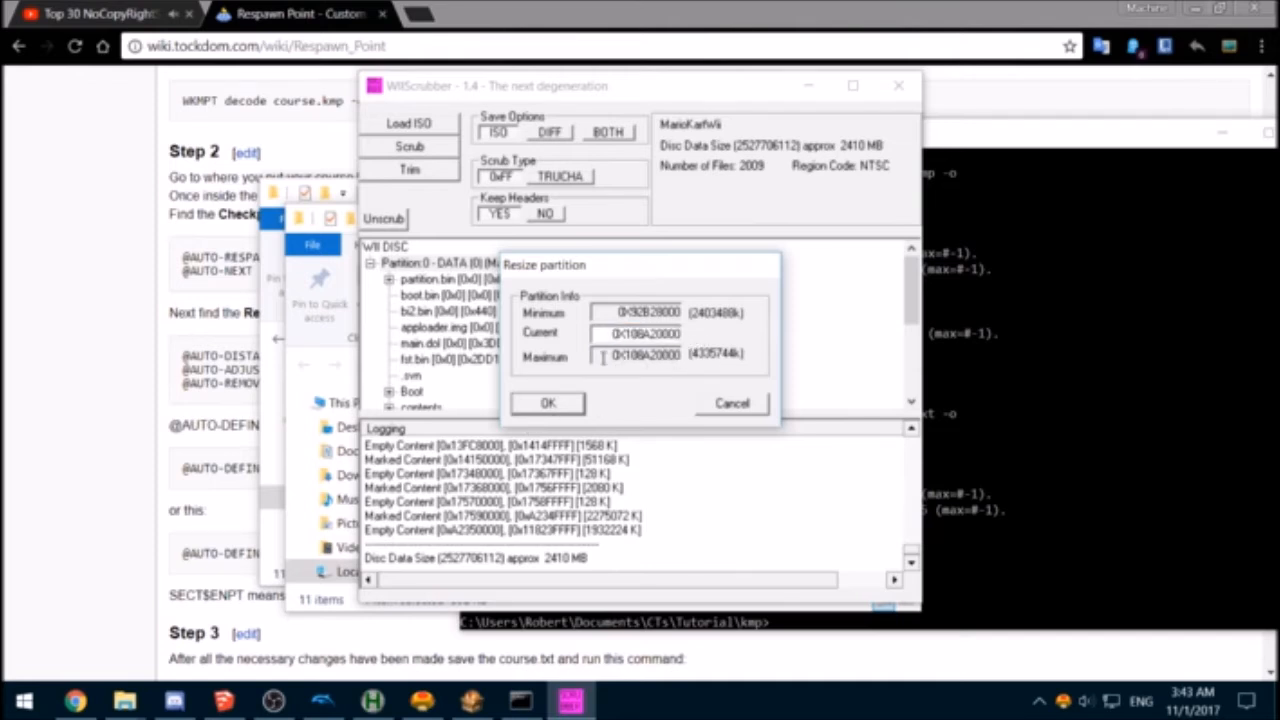
{"action": "left_click_drag", "start_coordinate": [613, 355], "coordinate": [703, 369]}
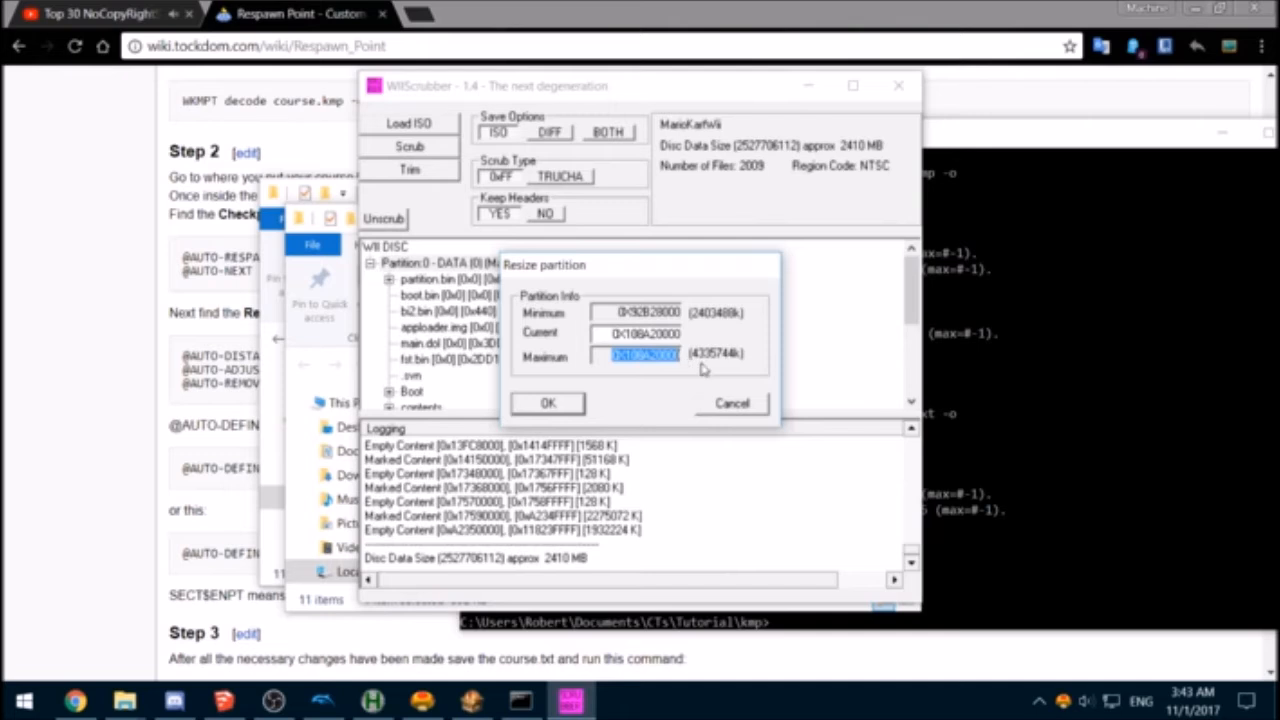
{"action": "left_click", "coordinate": [599, 354]}
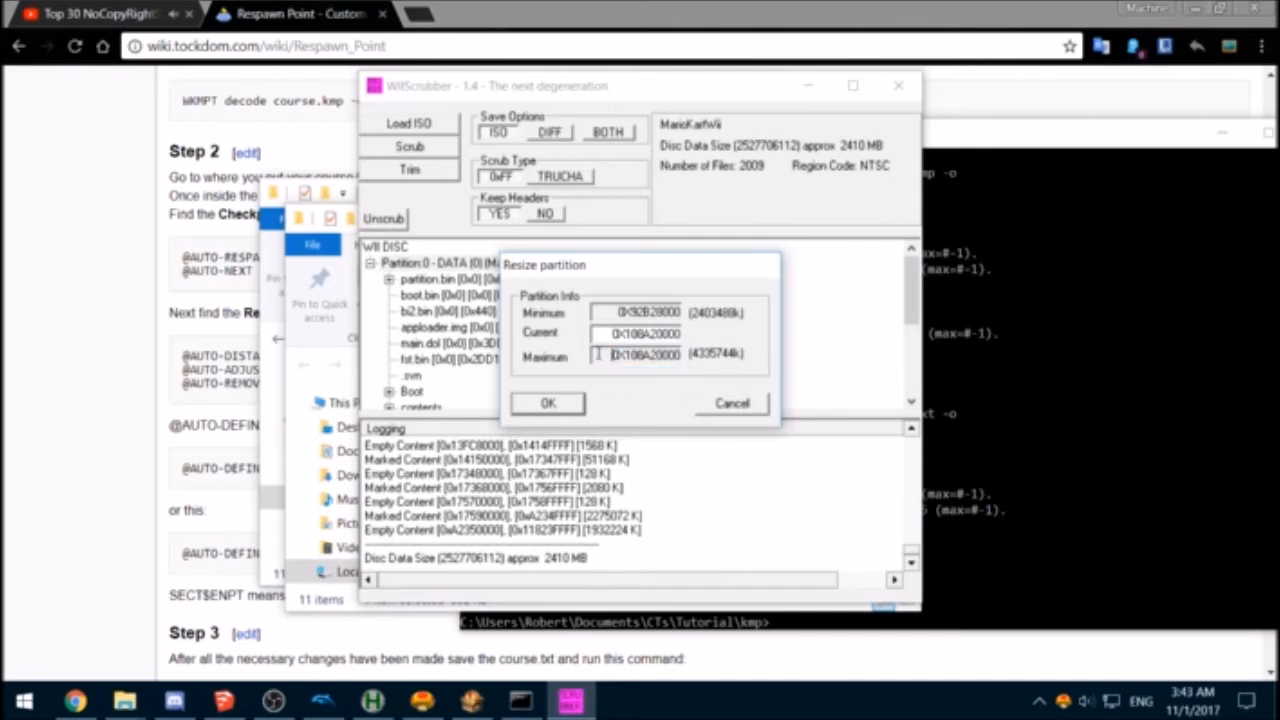
{"action": "left_click", "coordinate": [548, 403]}
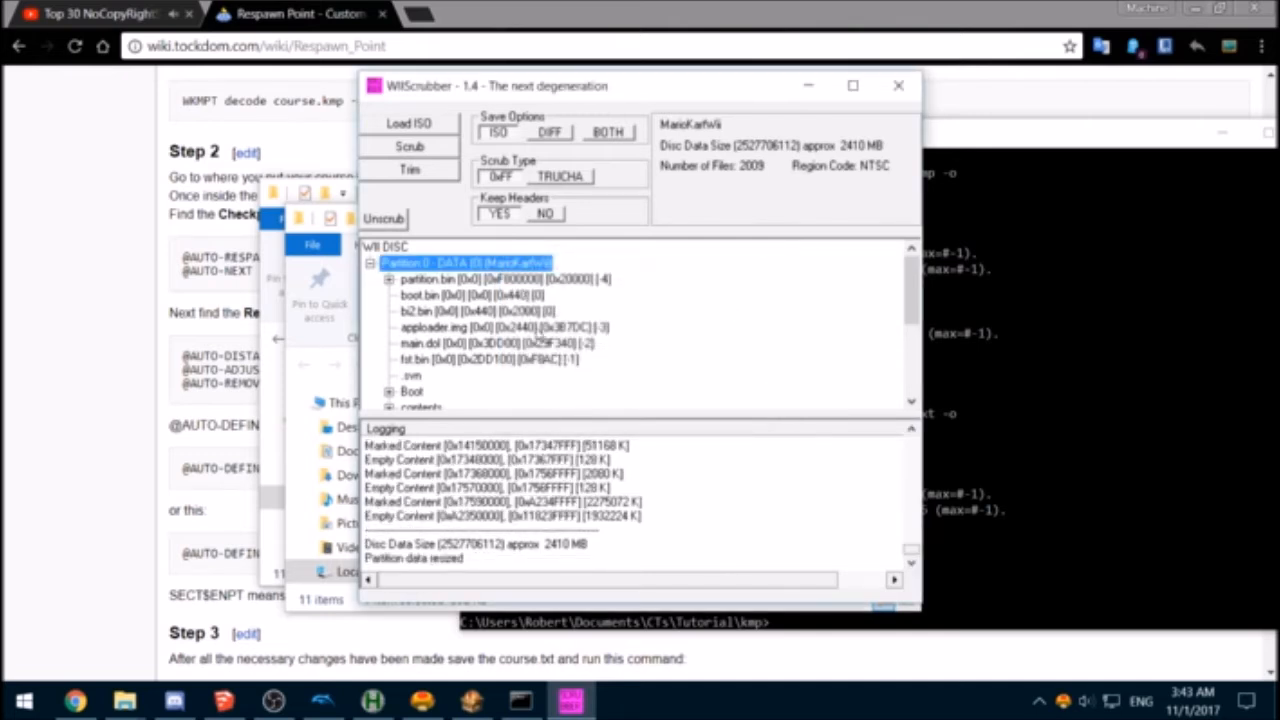
Step: Locate beginner_course.szs in the partition's Race/Course folder and start replacing it
{"action": "scroll", "coordinate": [505, 309], "scroll_direction": "down", "scroll_amount": 2}
{"action": "scroll", "coordinate": [409, 357], "scroll_direction": "up", "scroll_amount": 2}
{"action": "scroll", "coordinate": [405, 362], "scroll_direction": "down", "scroll_amount": 3}
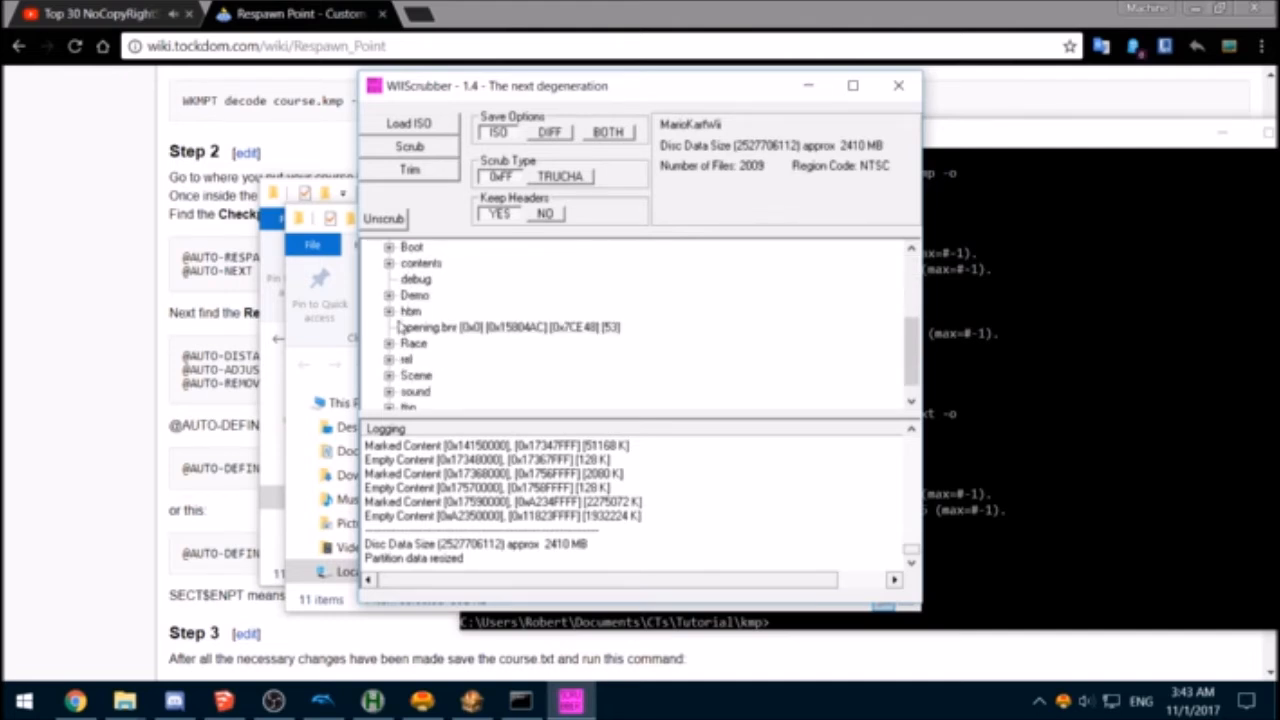
{"action": "left_click", "coordinate": [389, 343]}
{"action": "left_click", "coordinate": [408, 359]}
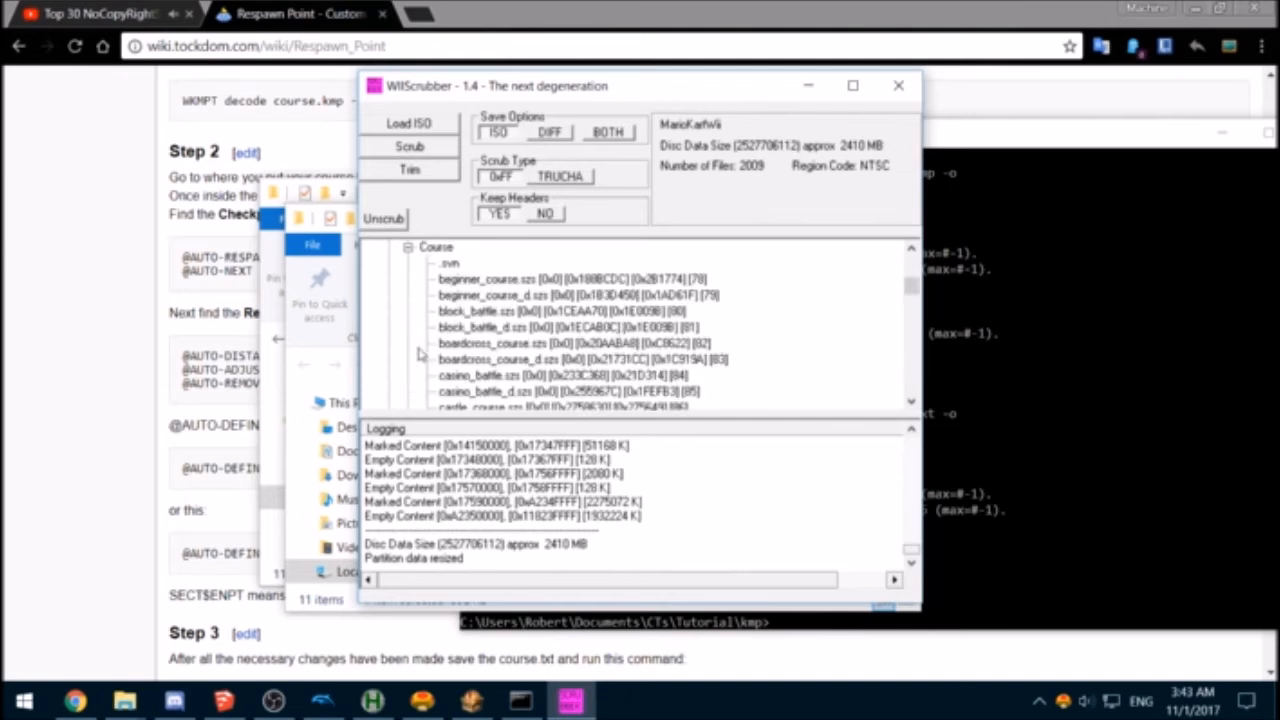
{"action": "scroll", "coordinate": [420, 348], "scroll_direction": "down", "scroll_amount": 1}
{"action": "scroll", "coordinate": [421, 347], "scroll_direction": "up", "scroll_amount": 1}
{"action": "left_click", "coordinate": [519, 281]}
{"action": "right_click", "coordinate": [519, 284]}
{"action": "left_click", "coordinate": [560, 317]}
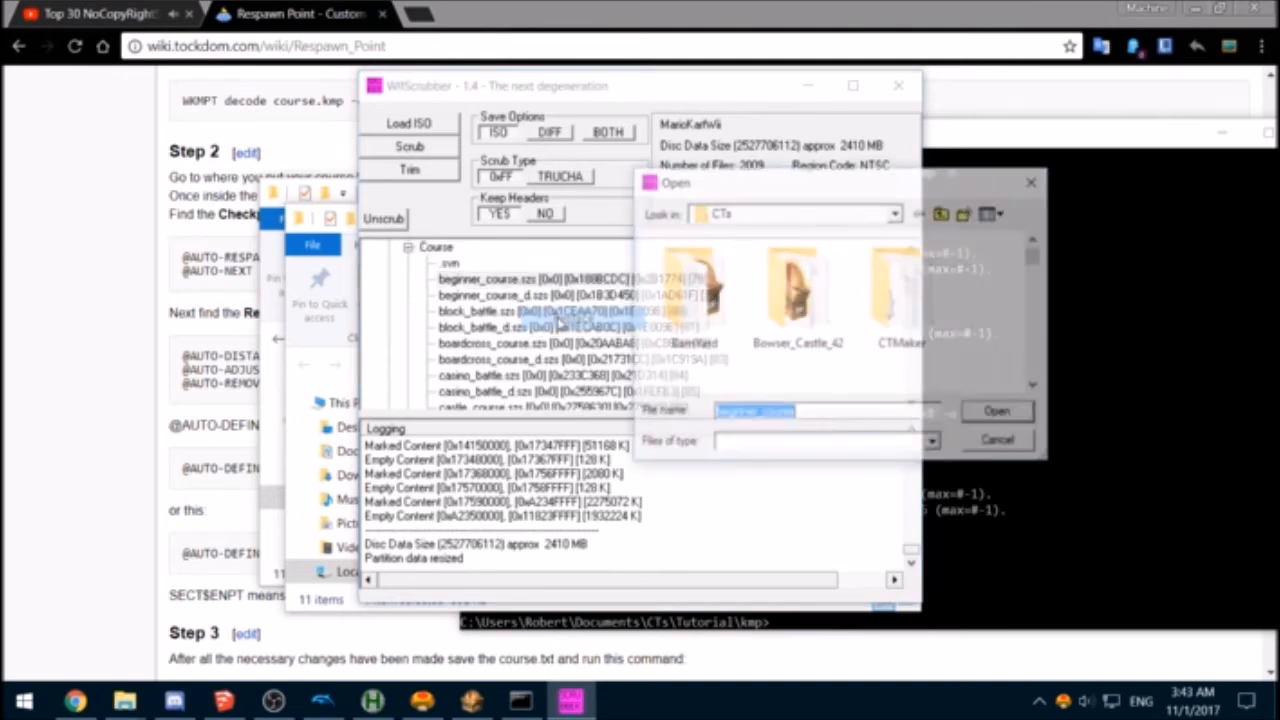
Step: Choose the edited beginner_course file from the Tutorial folder inside CTs as the replacement and finish the import
{"action": "scroll", "coordinate": [945, 324], "scroll_direction": "down", "scroll_amount": 3}
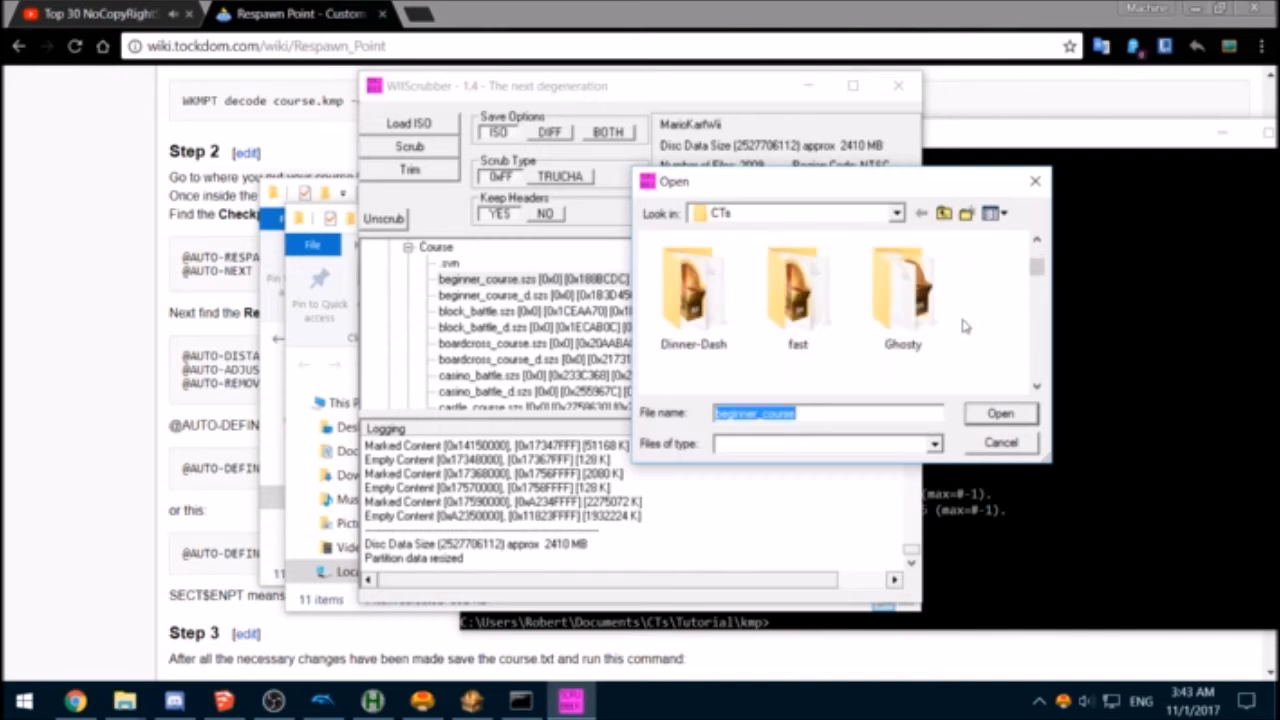
{"action": "scroll", "coordinate": [945, 322], "scroll_direction": "down", "scroll_amount": 1}
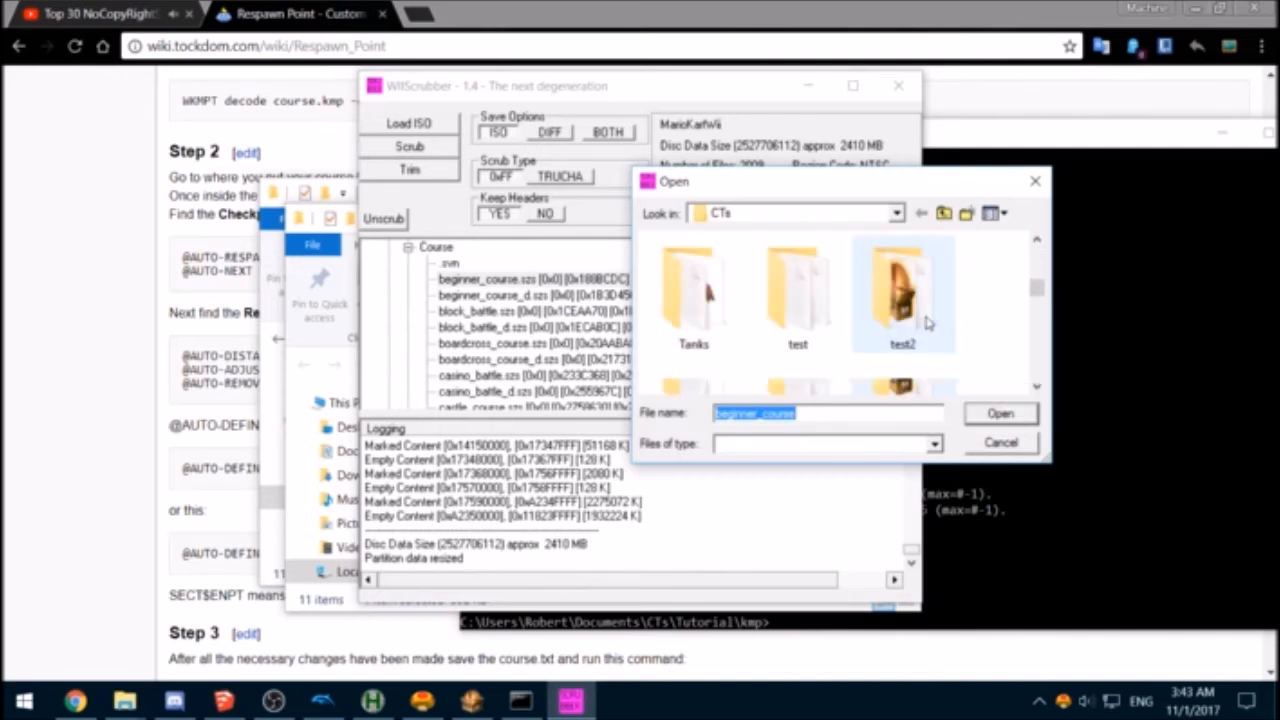
{"action": "scroll", "coordinate": [812, 340], "scroll_direction": "down", "scroll_amount": 1}
{"action": "double_click", "coordinate": [800, 300]}
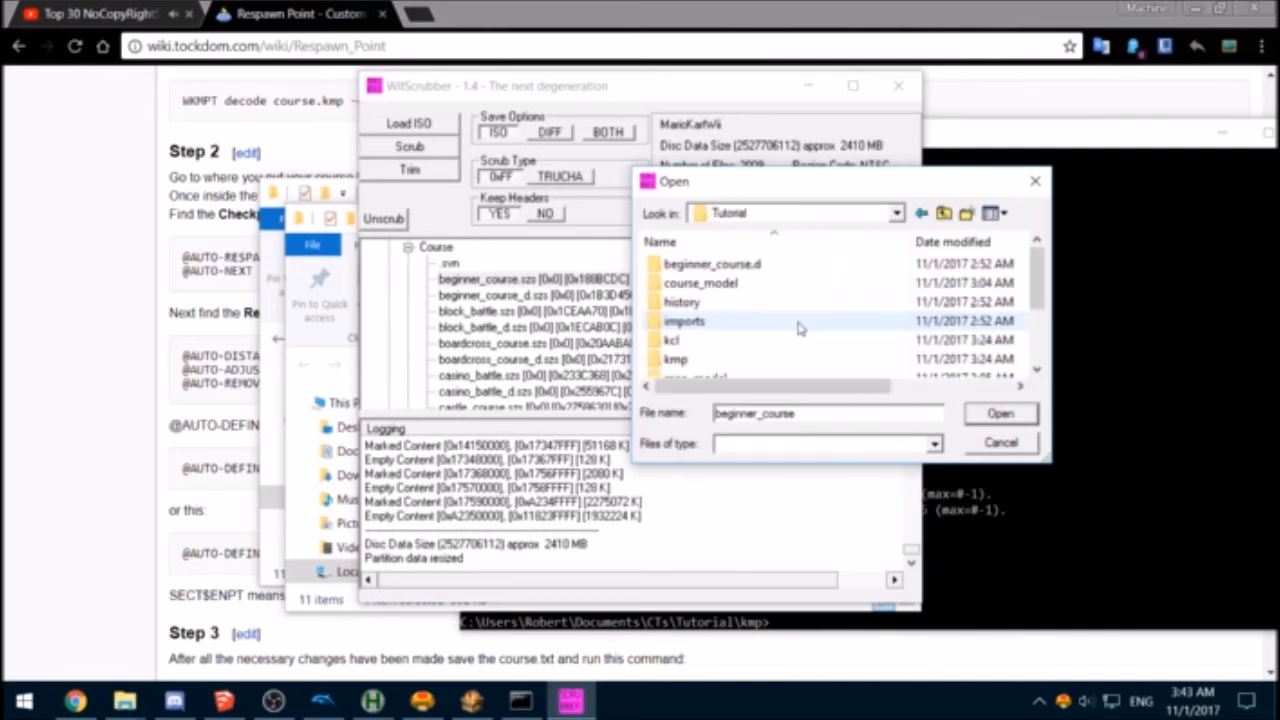
{"action": "scroll", "coordinate": [850, 330], "scroll_direction": "down", "scroll_amount": 2}
{"action": "double_click", "coordinate": [700, 340]}
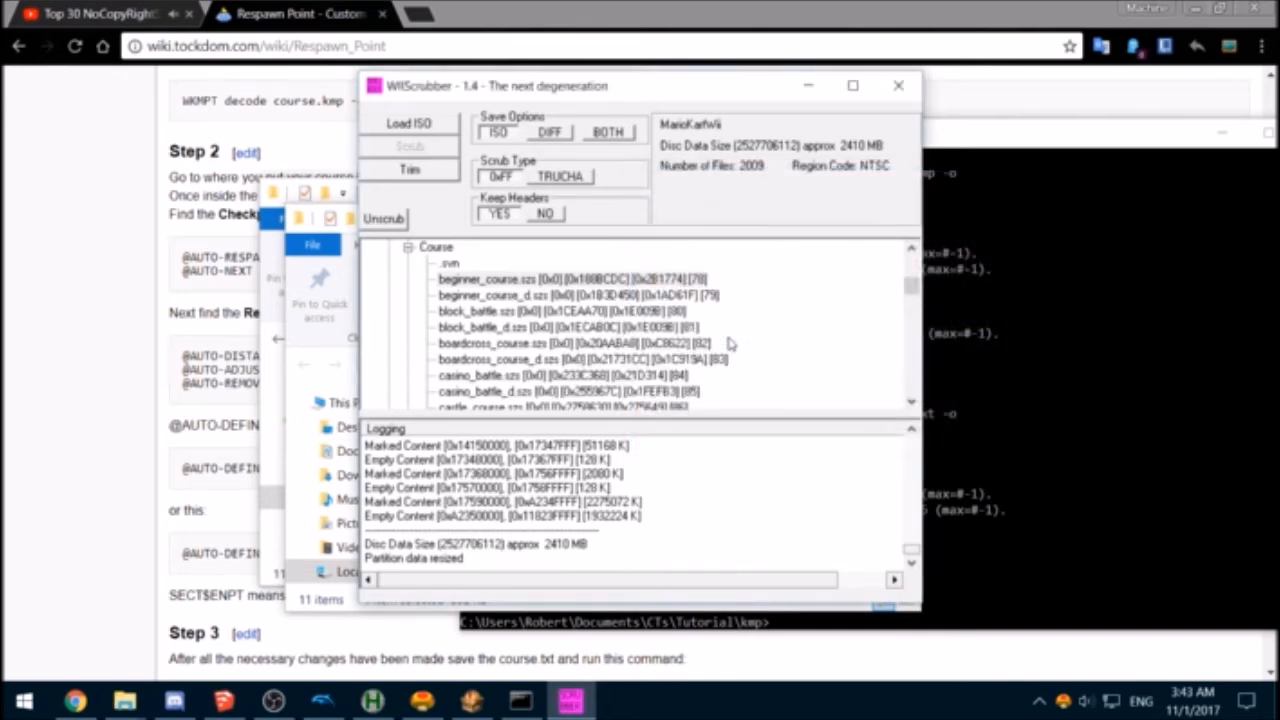
{"action": "left_click", "coordinate": [723, 393]}
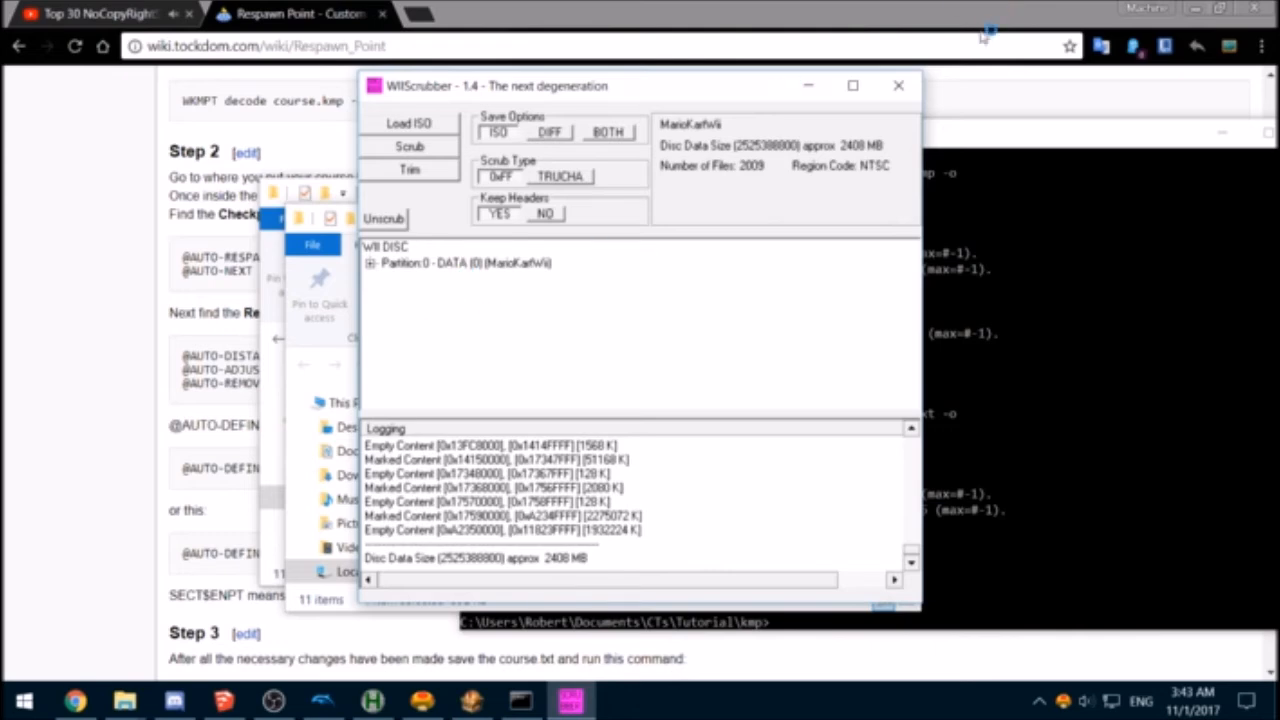
Step: Exit WIIScrubber, confirming the exit, and launch the Dolphin emulator
{"action": "left_click", "coordinate": [898, 85]}
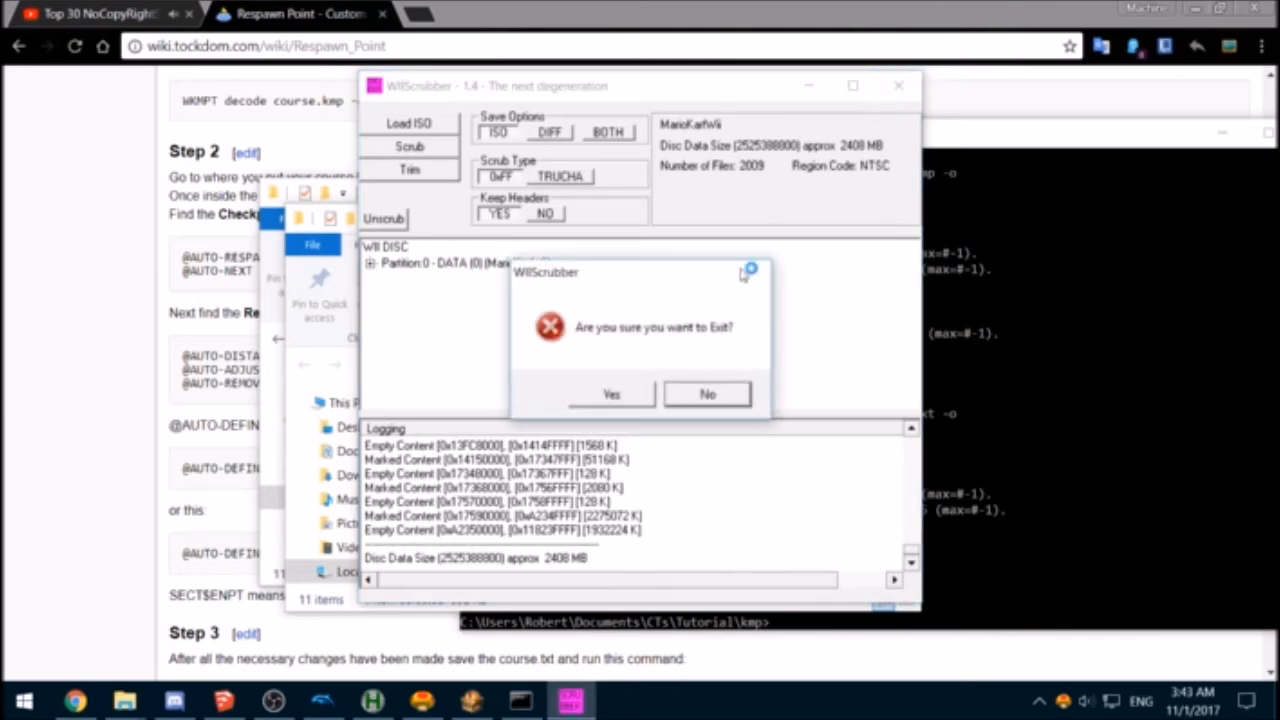
{"action": "left_click", "coordinate": [622, 394]}
{"action": "left_click", "coordinate": [322, 700]}
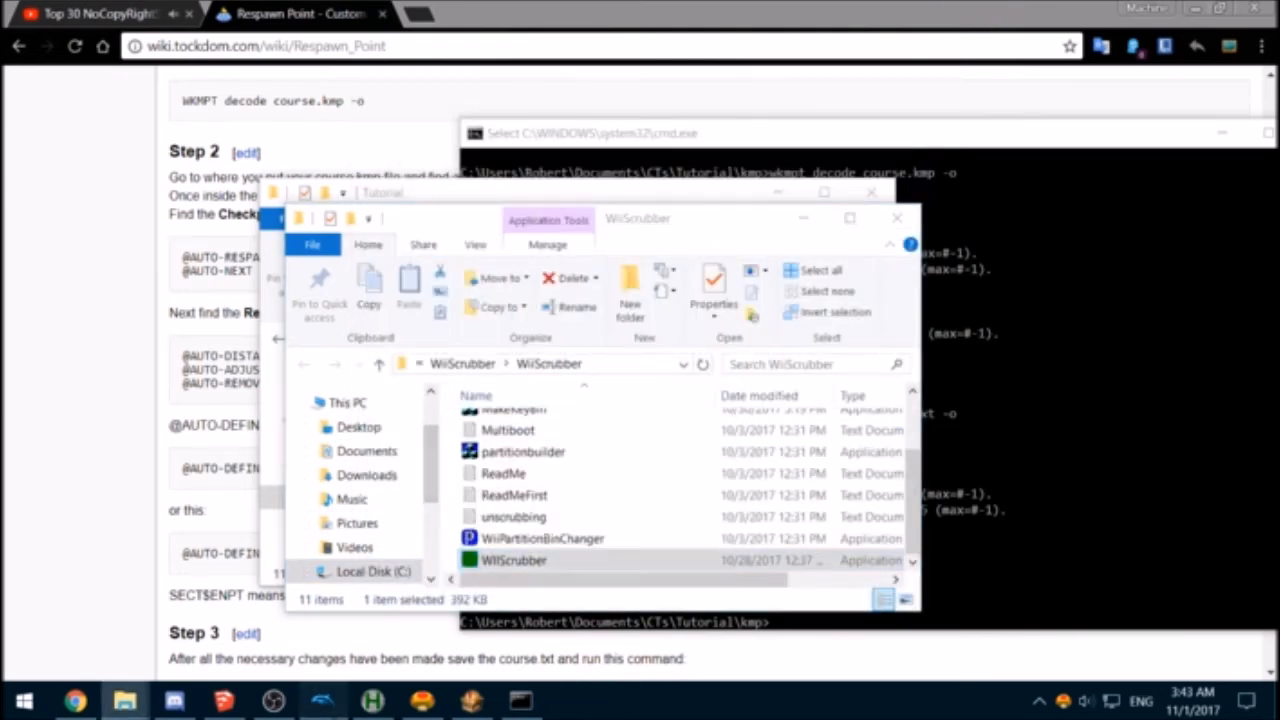